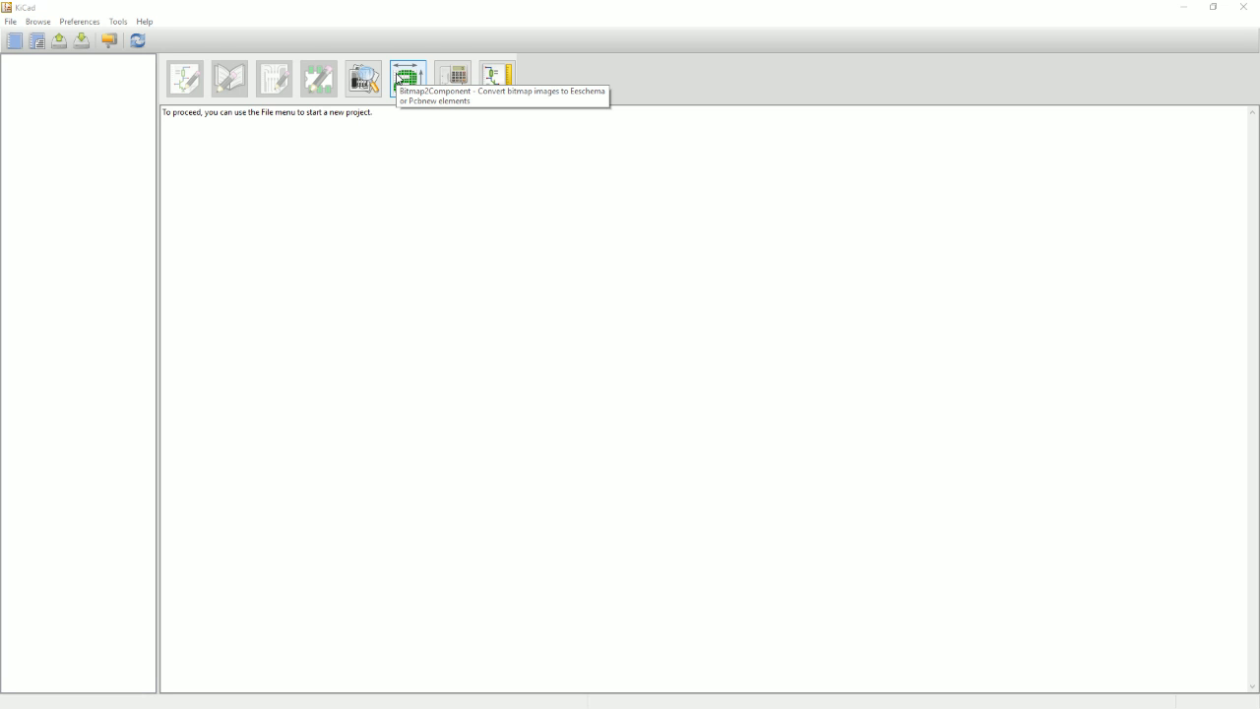
Create a new project named Shine in its own new empty directory.
{"action": "left_click", "coordinate": [14, 40]}
{"action": "type", "text": "Shine"}
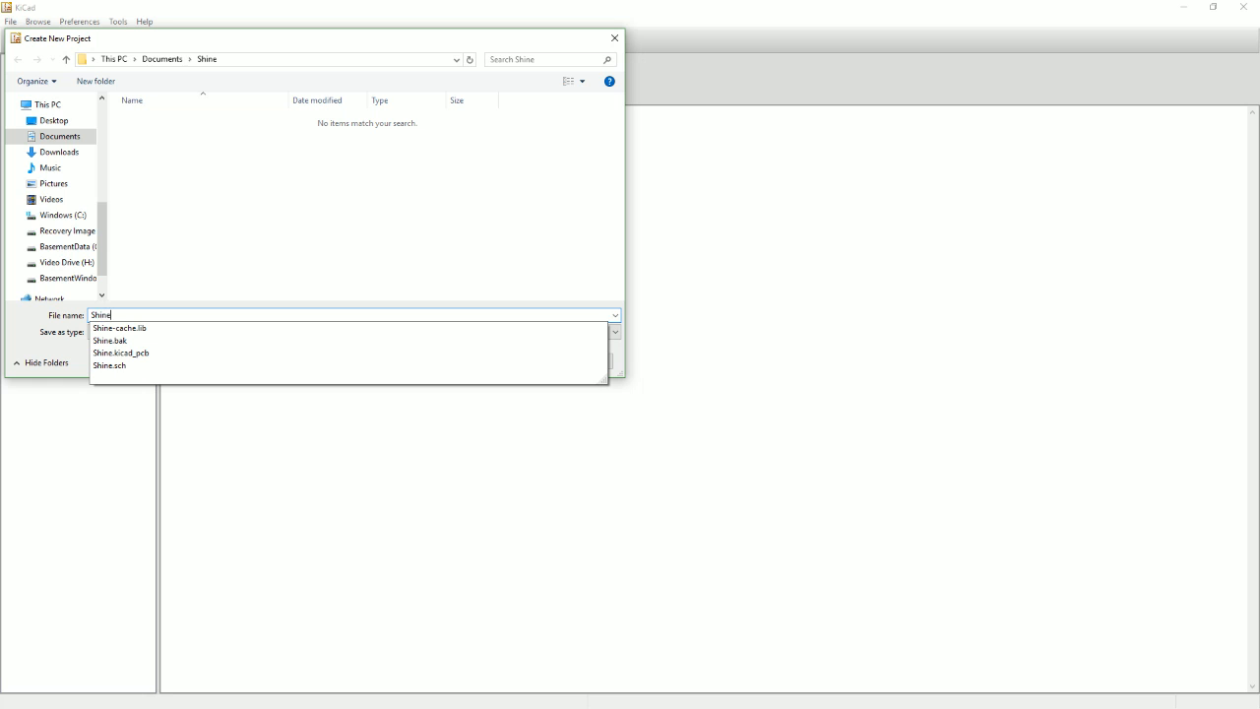
{"action": "key", "text": "Return"}
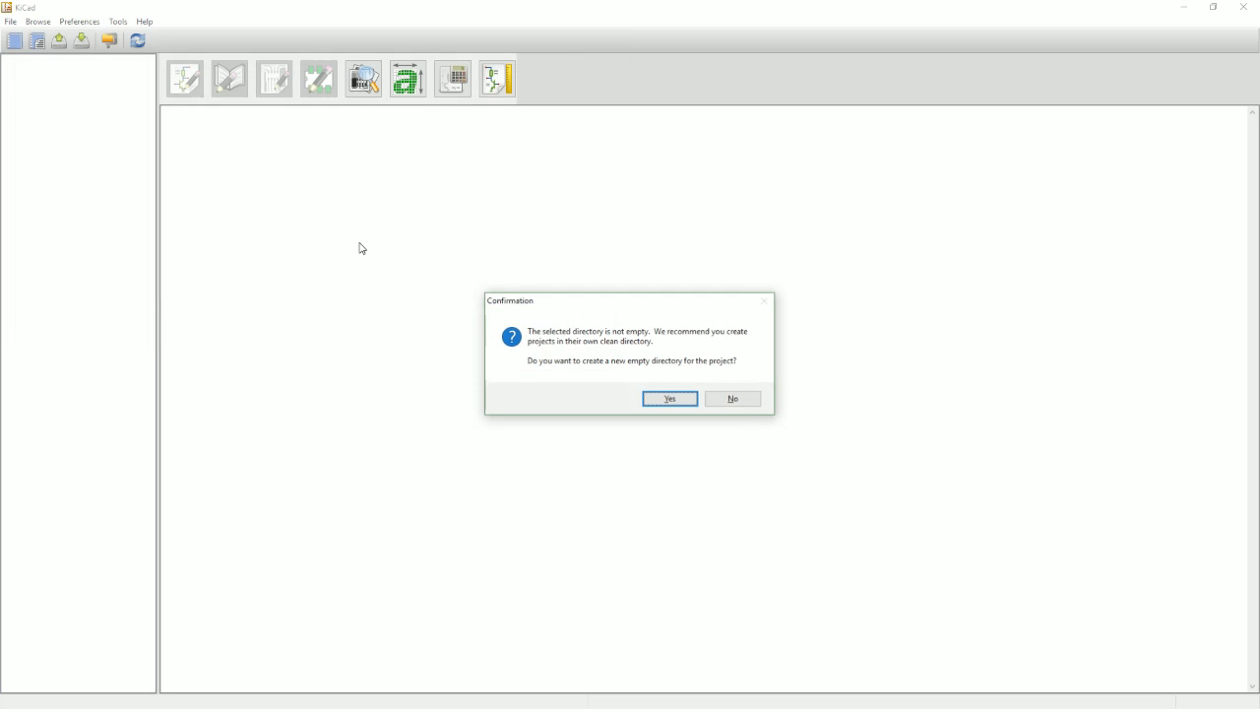
{"action": "left_click", "coordinate": [671, 404]}
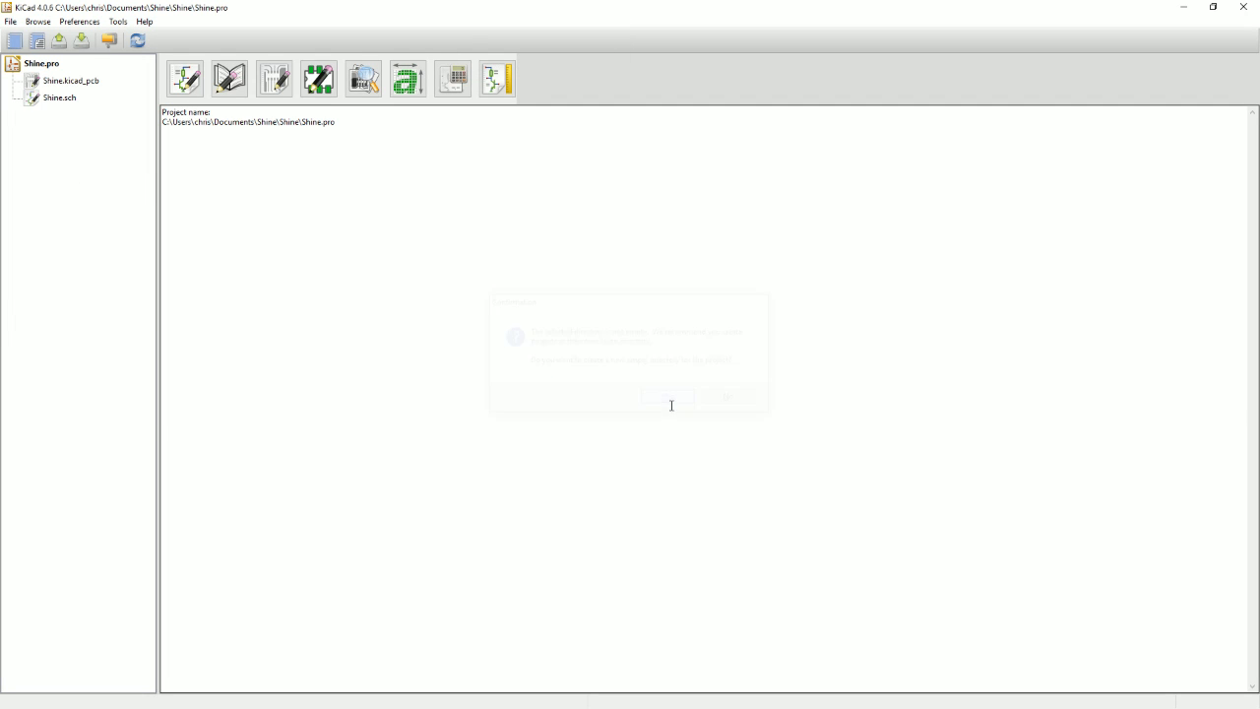
Open the Shine project's schematic in the schematic editor and maximize its window.
{"action": "left_click", "coordinate": [182, 79]}
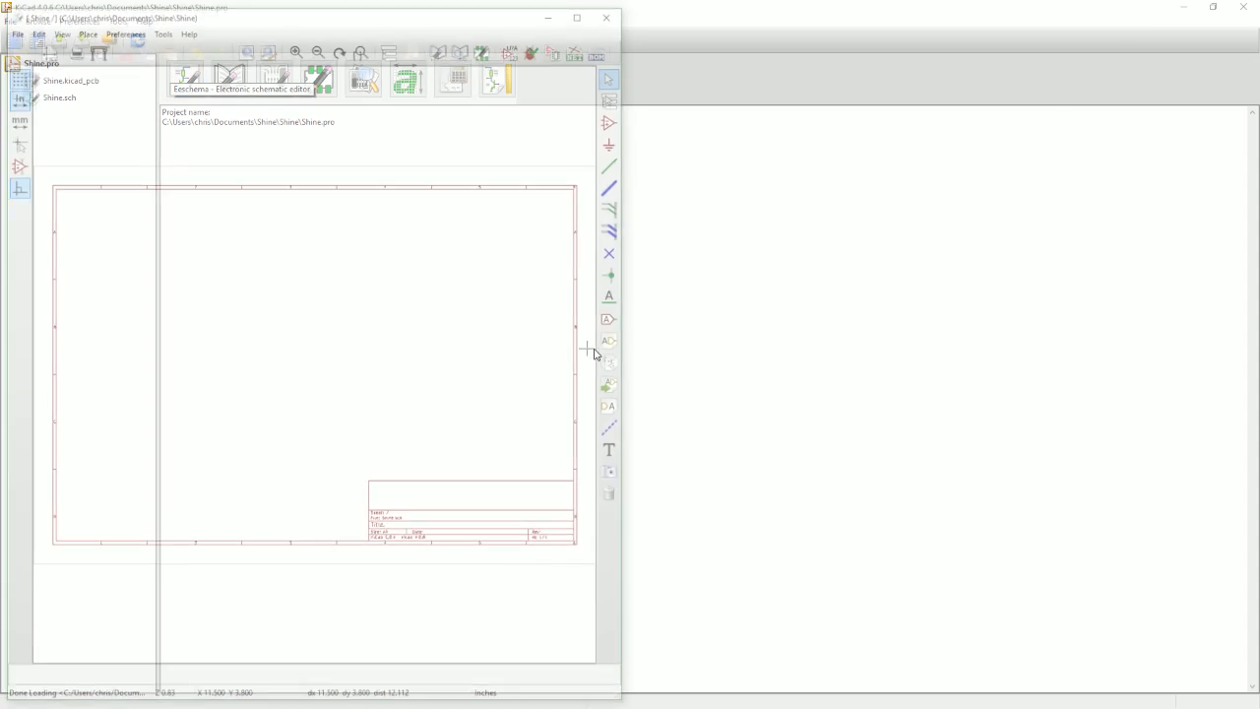
{"action": "double_click", "coordinate": [380, 10]}
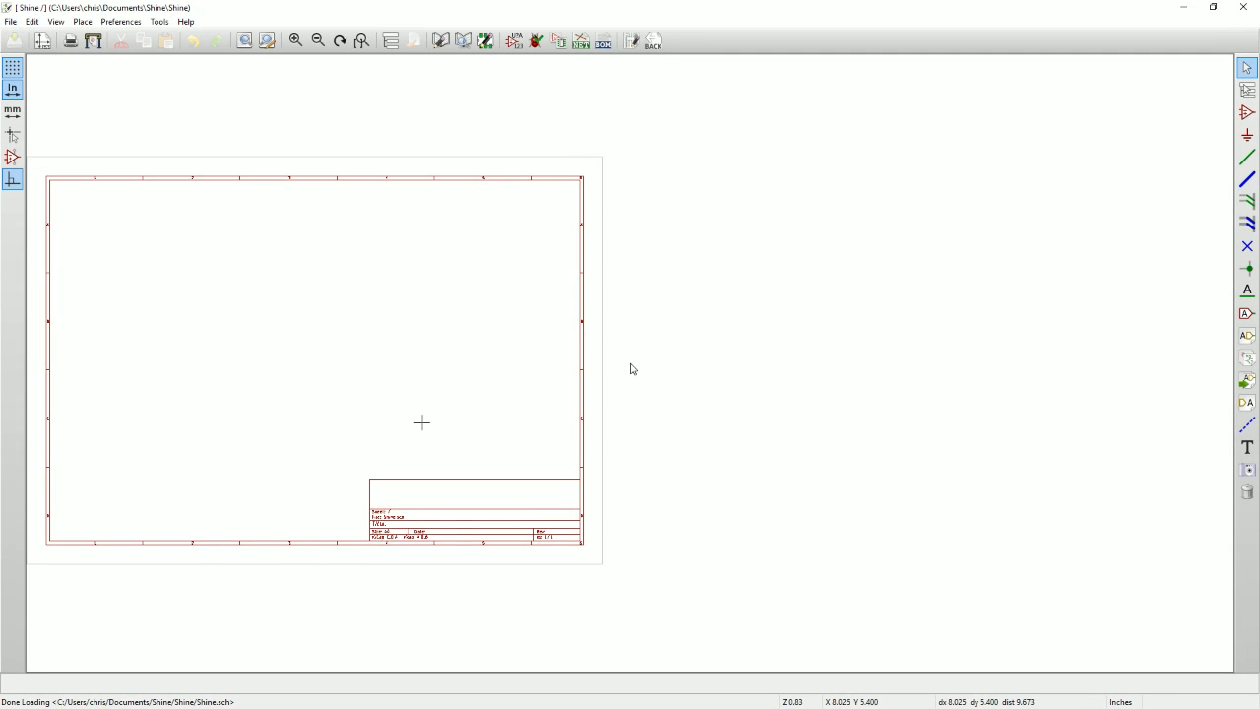
{"action": "scroll", "coordinate": [628, 362], "scroll_direction": "up", "scroll_amount": 3}
{"action": "scroll", "coordinate": [621, 358], "scroll_direction": "down", "scroll_amount": 3}
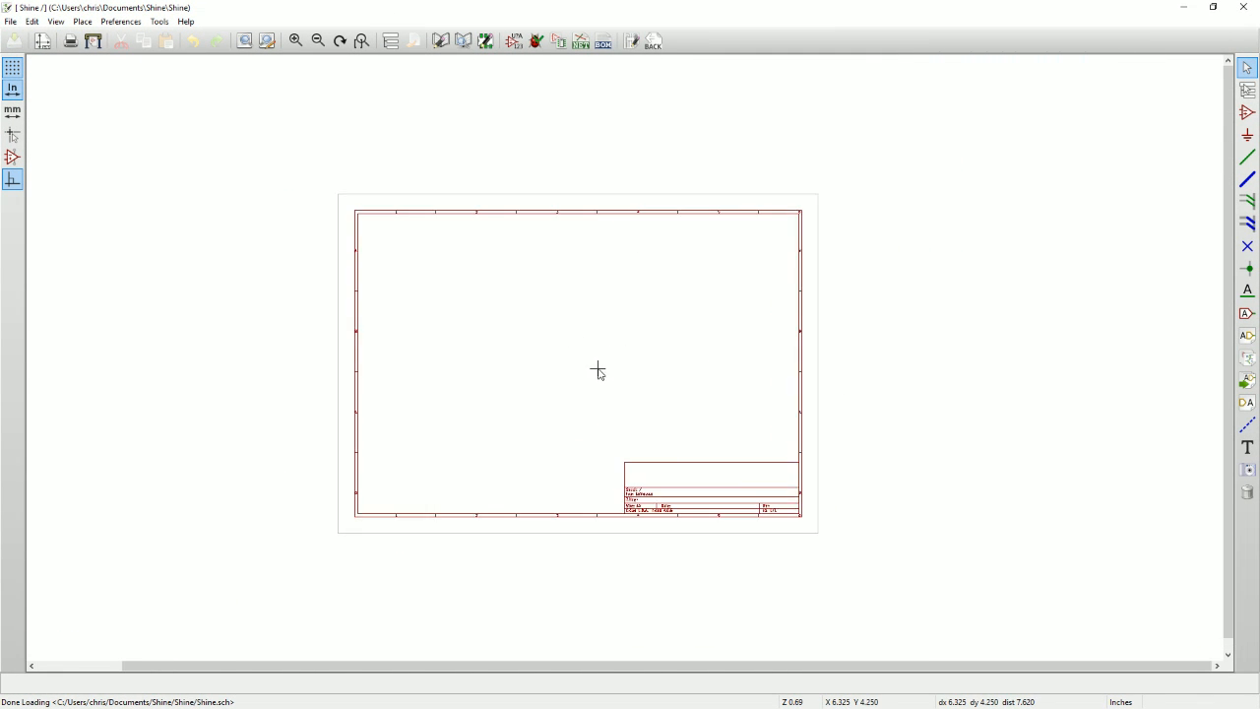
{"action": "scroll", "coordinate": [613, 363], "scroll_direction": "up", "scroll_amount": 2}
{"action": "middle_click_drag", "start_coordinate": [630, 335], "coordinate": [627, 334]}
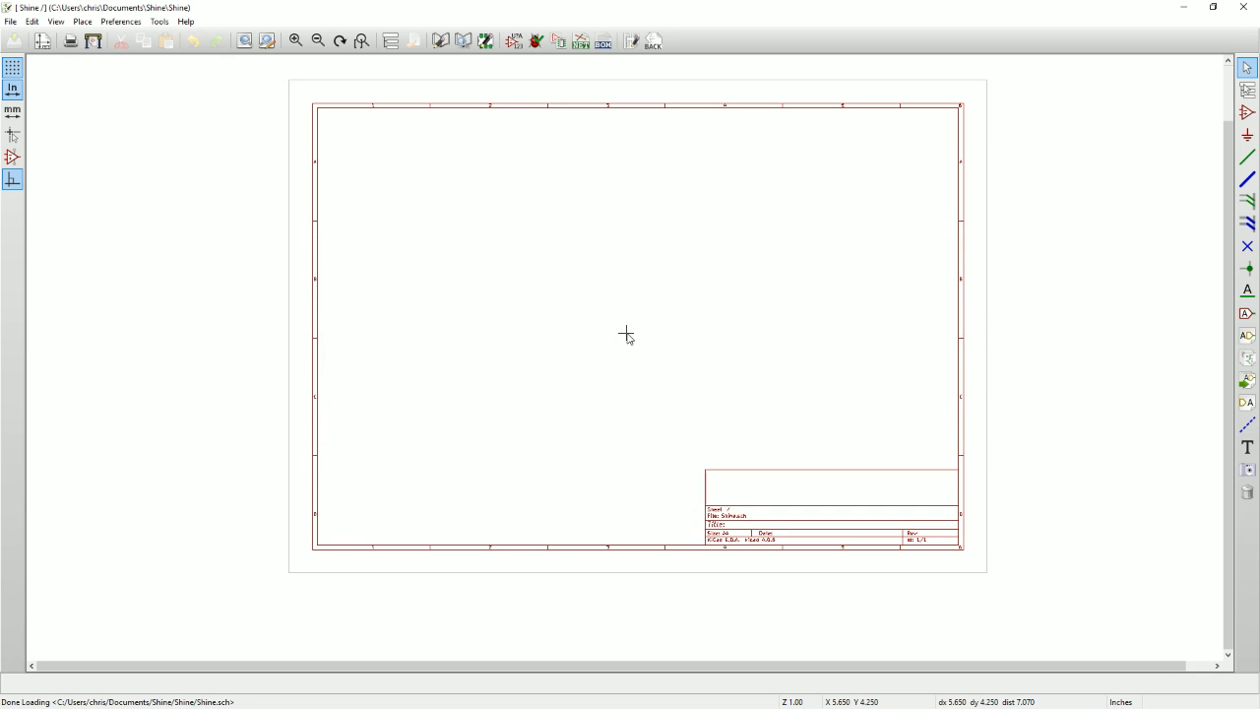
Review the schematic editor's hotkeys list through to the end and close it.
{"action": "right_click", "coordinate": [626, 335]}
{"action": "key", "text": "Escape"}
{"action": "key", "text": "question"}
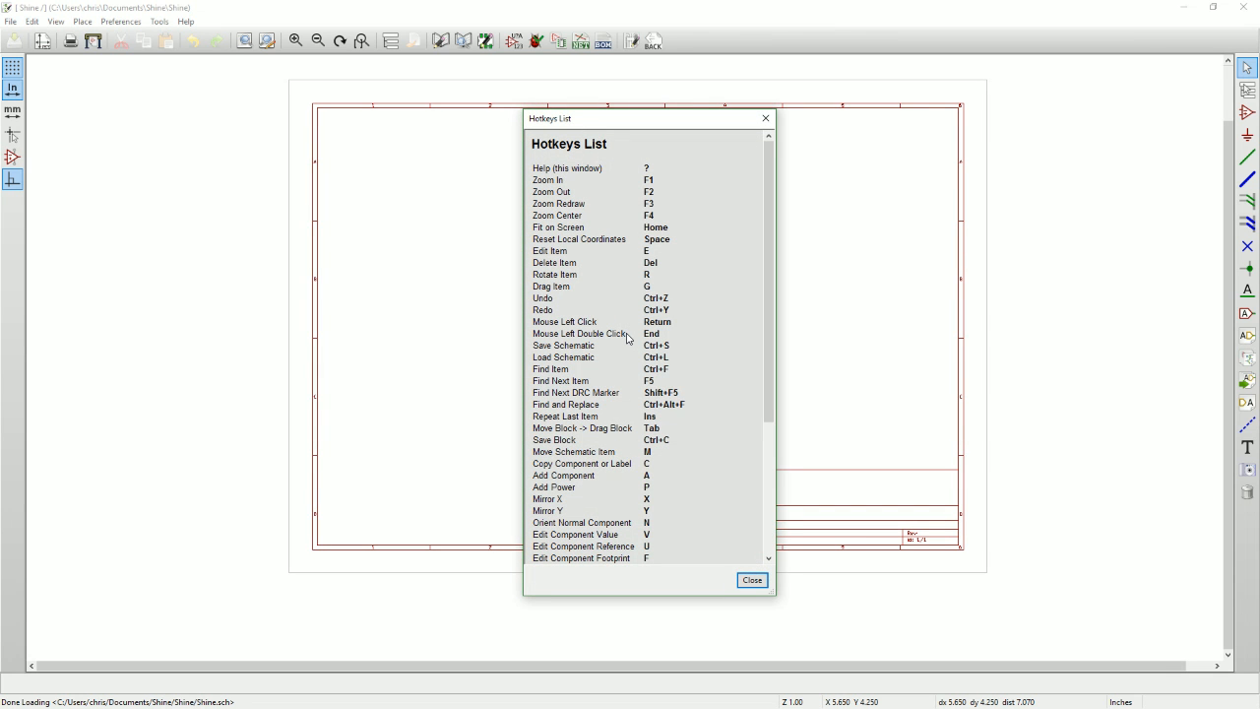
{"action": "scroll", "coordinate": [743, 489], "scroll_direction": "down", "scroll_amount": 4}
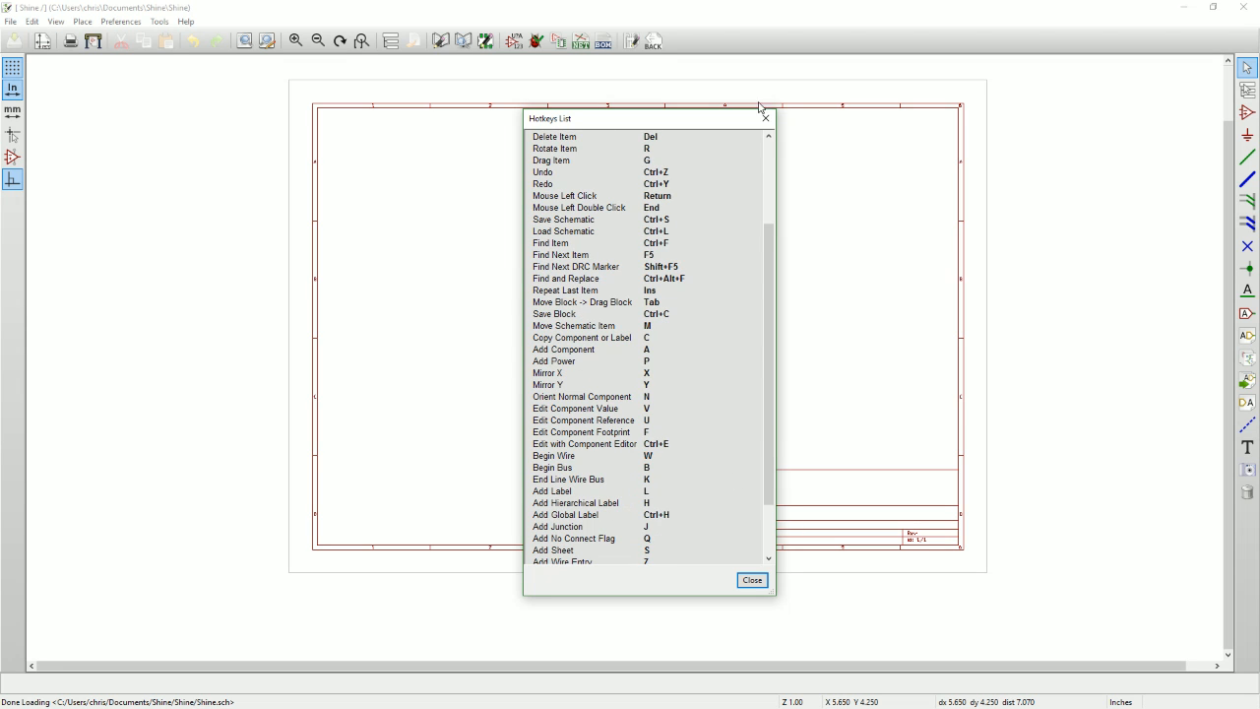
{"action": "scroll", "coordinate": [651, 346], "scroll_direction": "down", "scroll_amount": 2}
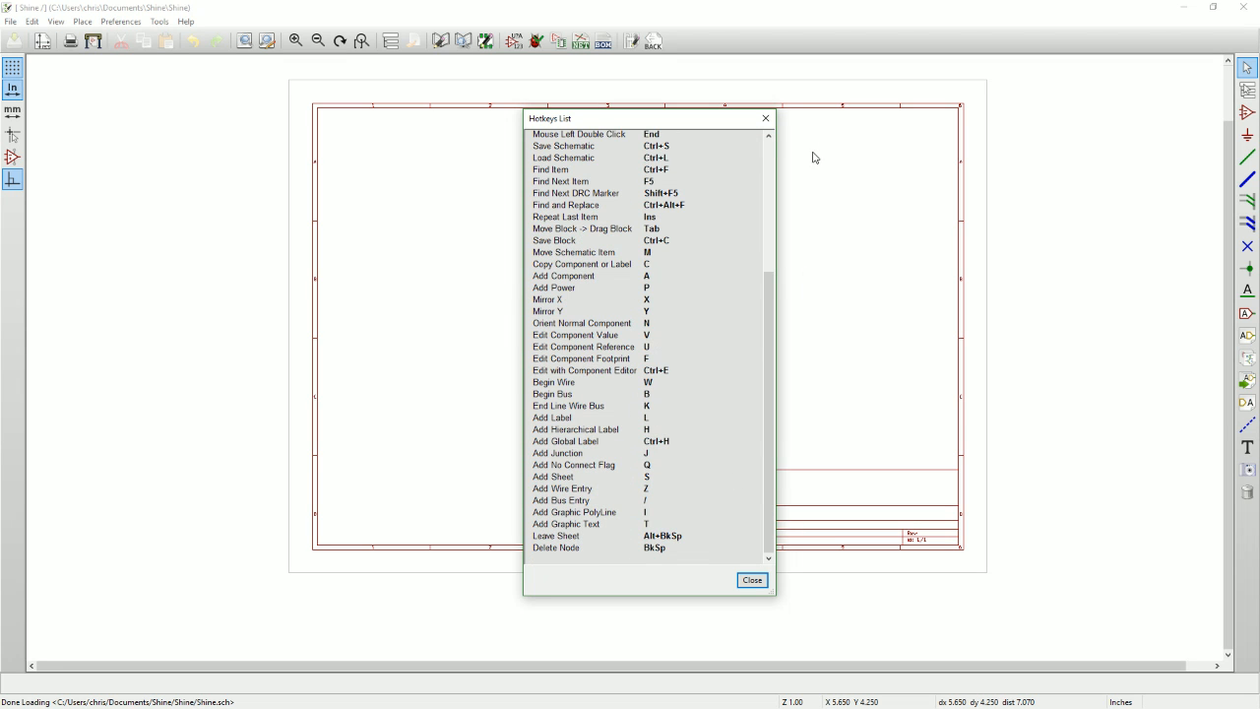
{"action": "left_click", "coordinate": [764, 118]}
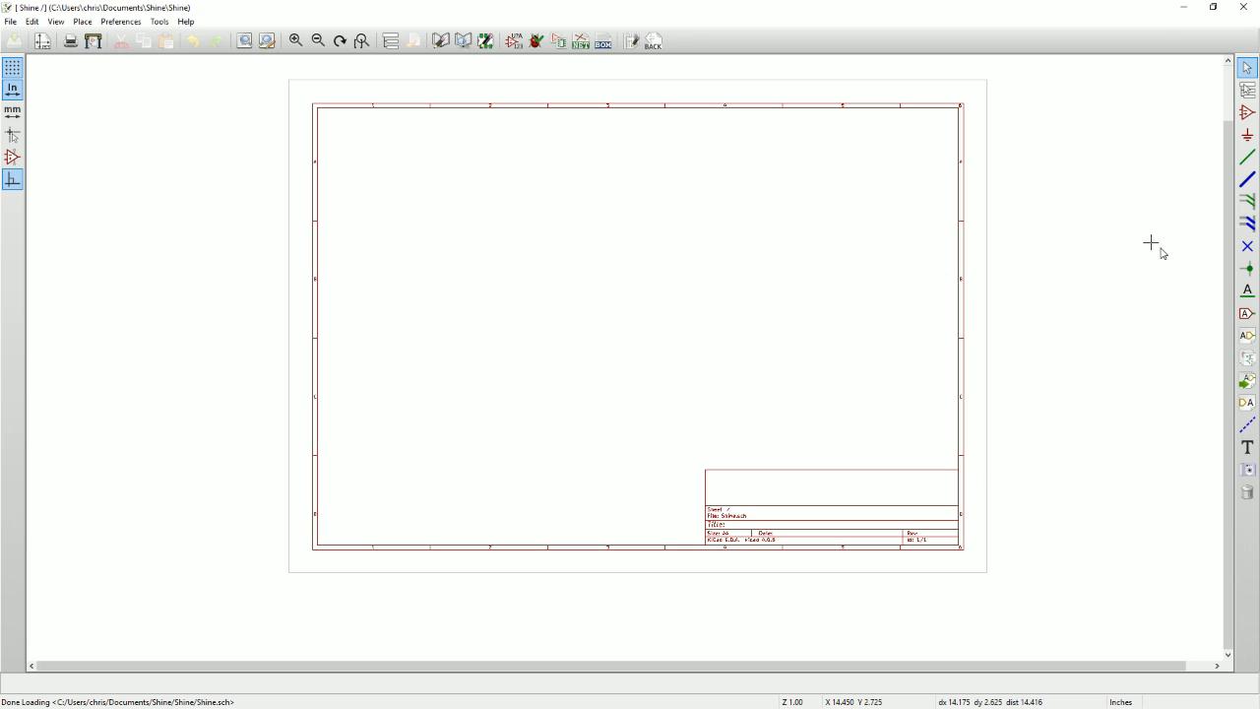
Start adding a component near the upper middle of the sheet and choose the generic LED from the libraries.
{"action": "left_click", "coordinate": [1248, 112]}
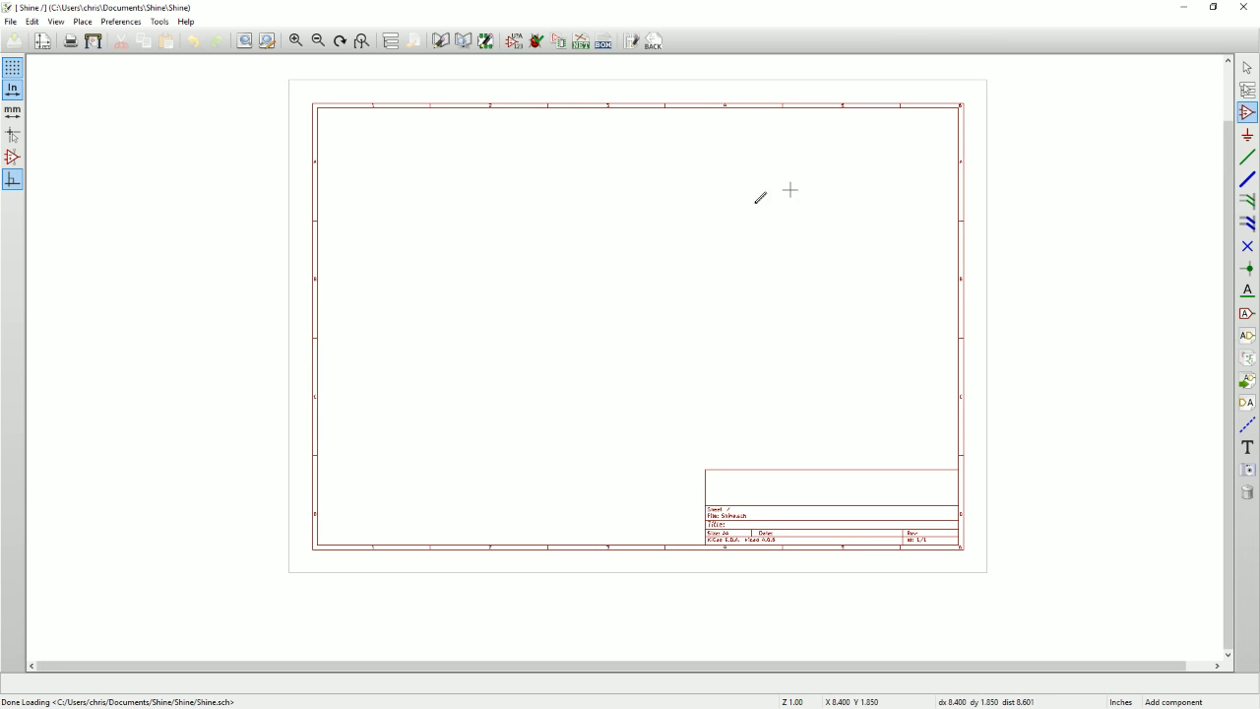
{"action": "left_click", "coordinate": [566, 211]}
{"action": "type", "text": "OED"}
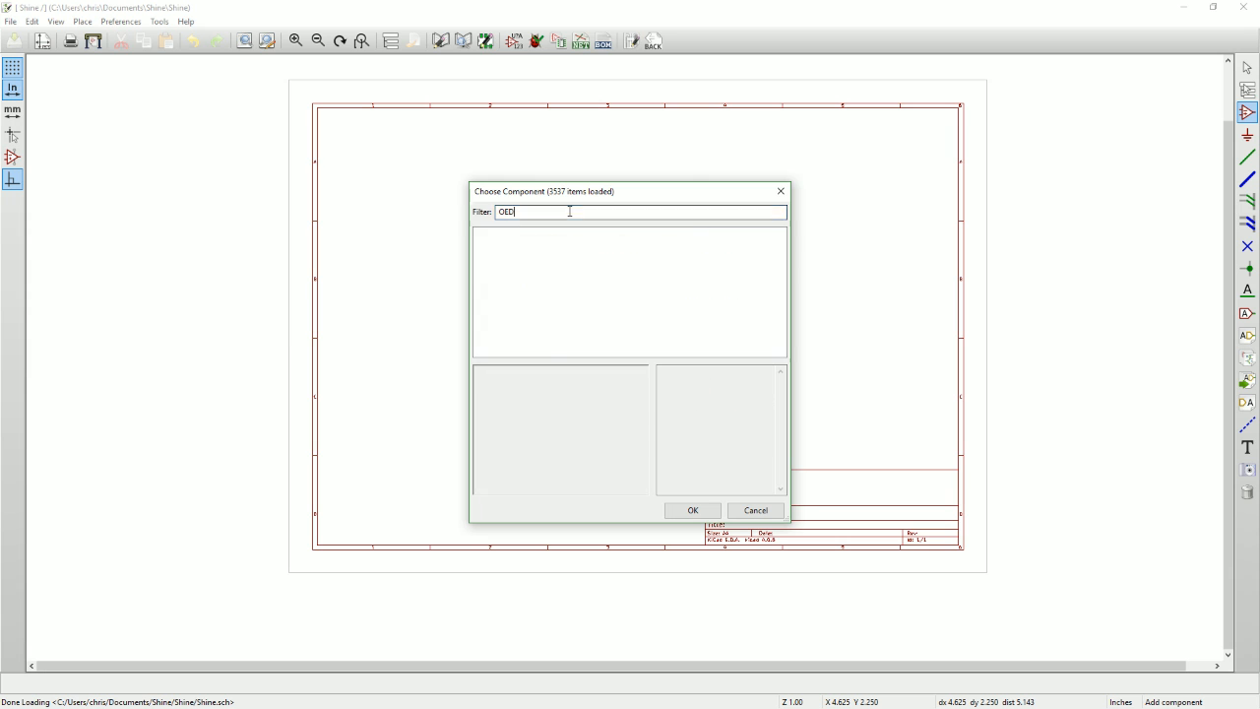
{"action": "key", "text": "BackSpace"}
{"action": "key", "text": "BackSpace"}
{"action": "type", "text": "LED"}
{"action": "key", "text": "BackSpace"}
{"action": "key", "text": "BackSpace"}
{"action": "key", "text": "BackSpace"}
{"action": "key", "text": "BackSpace"}
{"action": "type", "text": "LED"}
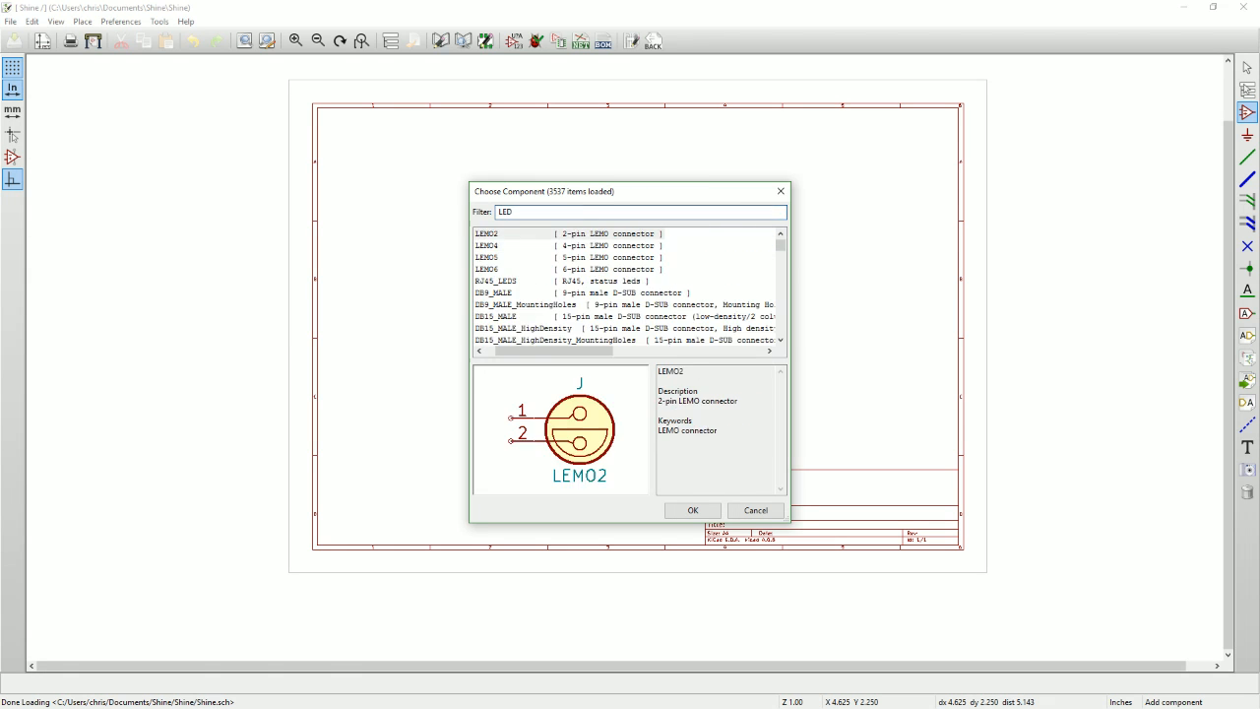
{"action": "key", "text": "Return"}
Place the LED vertically with pin 2 on top, and place a copy beside it to the right.
{"action": "scroll", "coordinate": [422, 226], "scroll_direction": "up", "scroll_amount": 2}
{"action": "middle_click_drag", "start_coordinate": [698, 358], "coordinate": [467, 276]}
{"action": "key", "text": "r"}
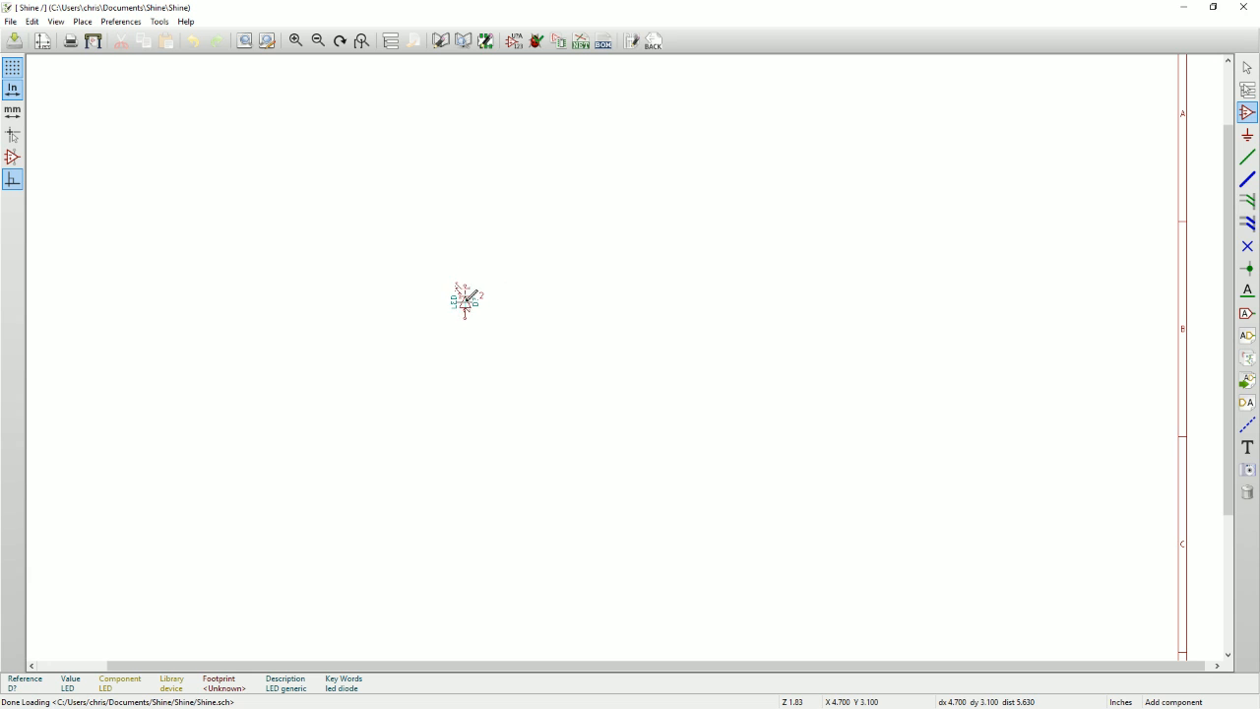
{"action": "key", "text": "r"}
{"action": "key", "text": "r"}
{"action": "left_click", "coordinate": [464, 302]}
{"action": "key", "text": "c"}
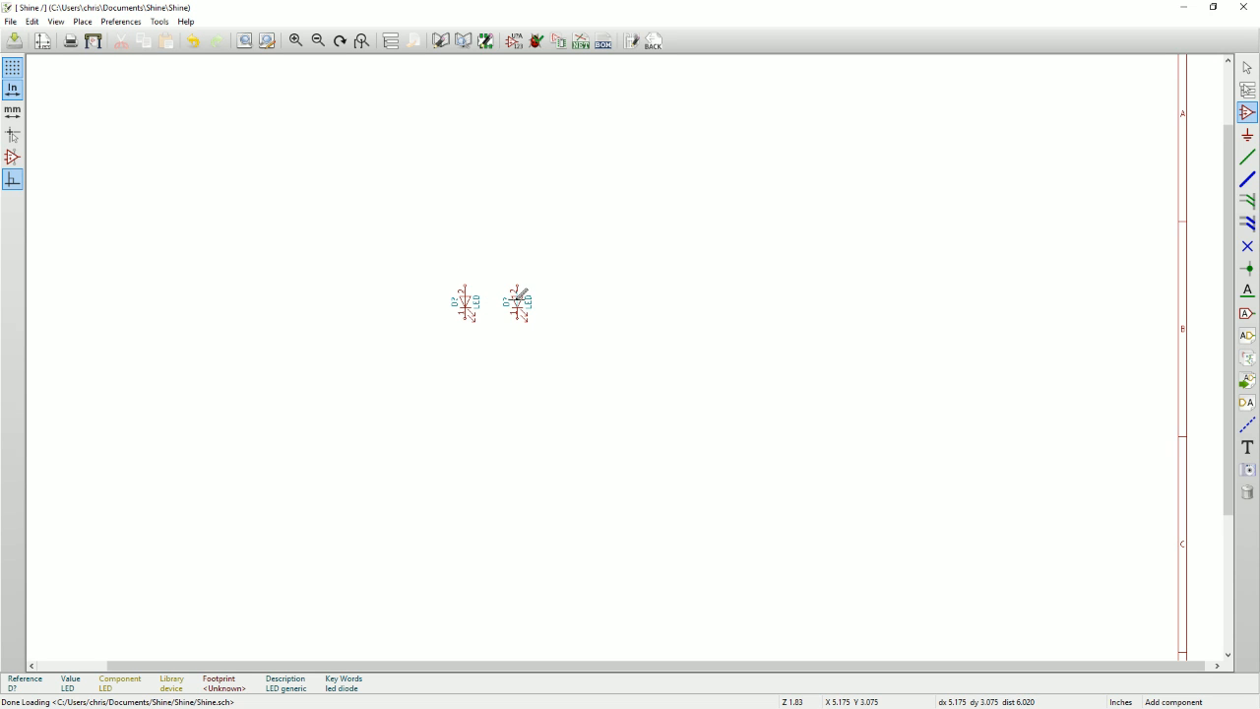
{"action": "left_click", "coordinate": [519, 302]}
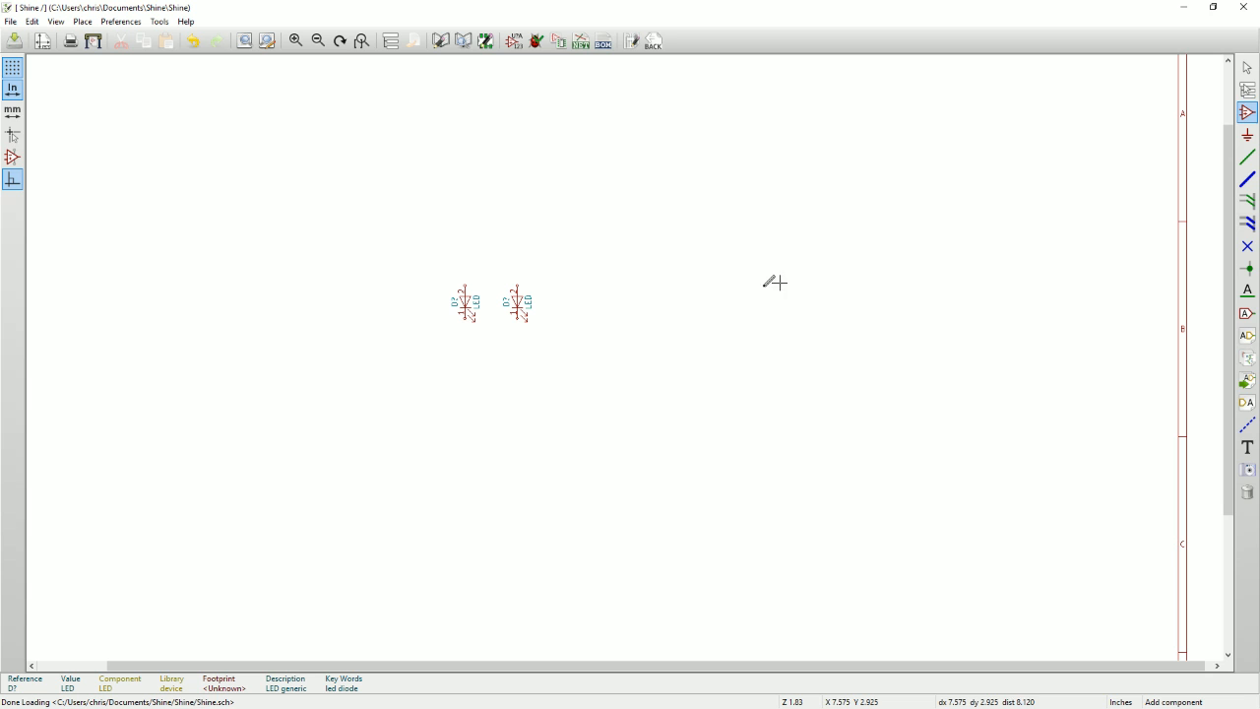
Add the resistor component R to the schematic, placing it below the left LED.
{"action": "left_click", "coordinate": [1247, 114]}
{"action": "left_click", "coordinate": [869, 253]}
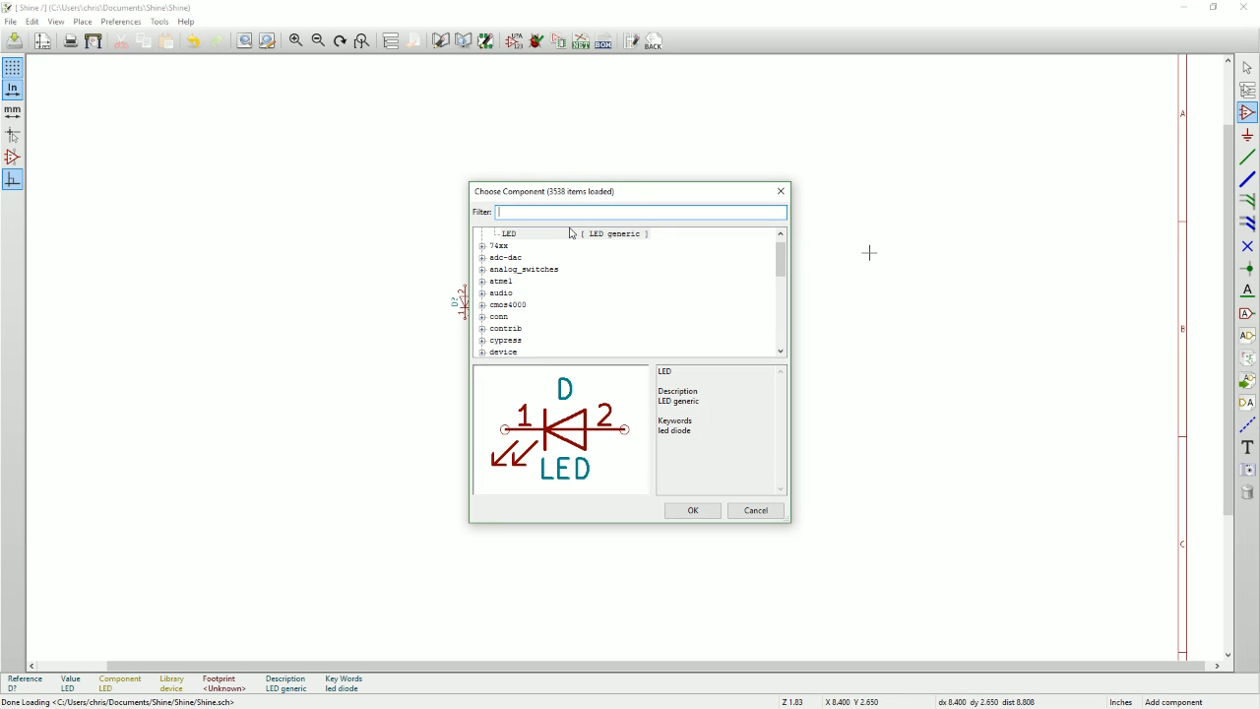
{"action": "type", "text": "Res"}
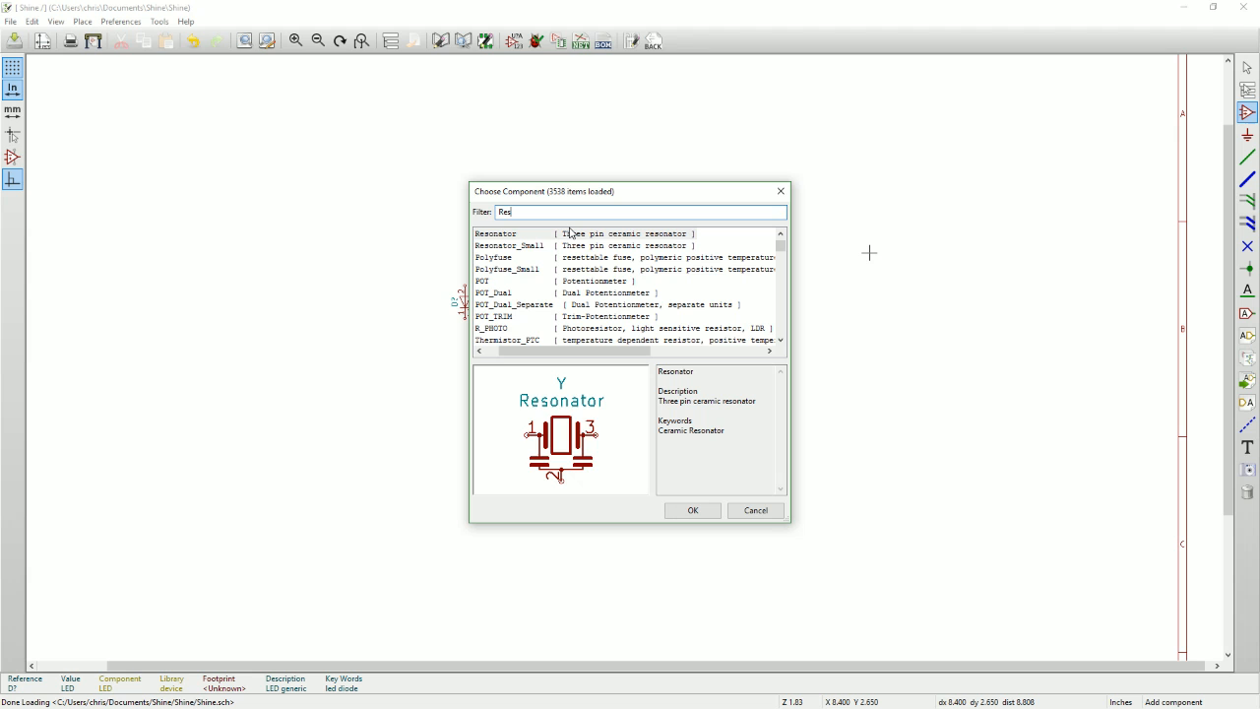
{"action": "type", "text": "iso"}
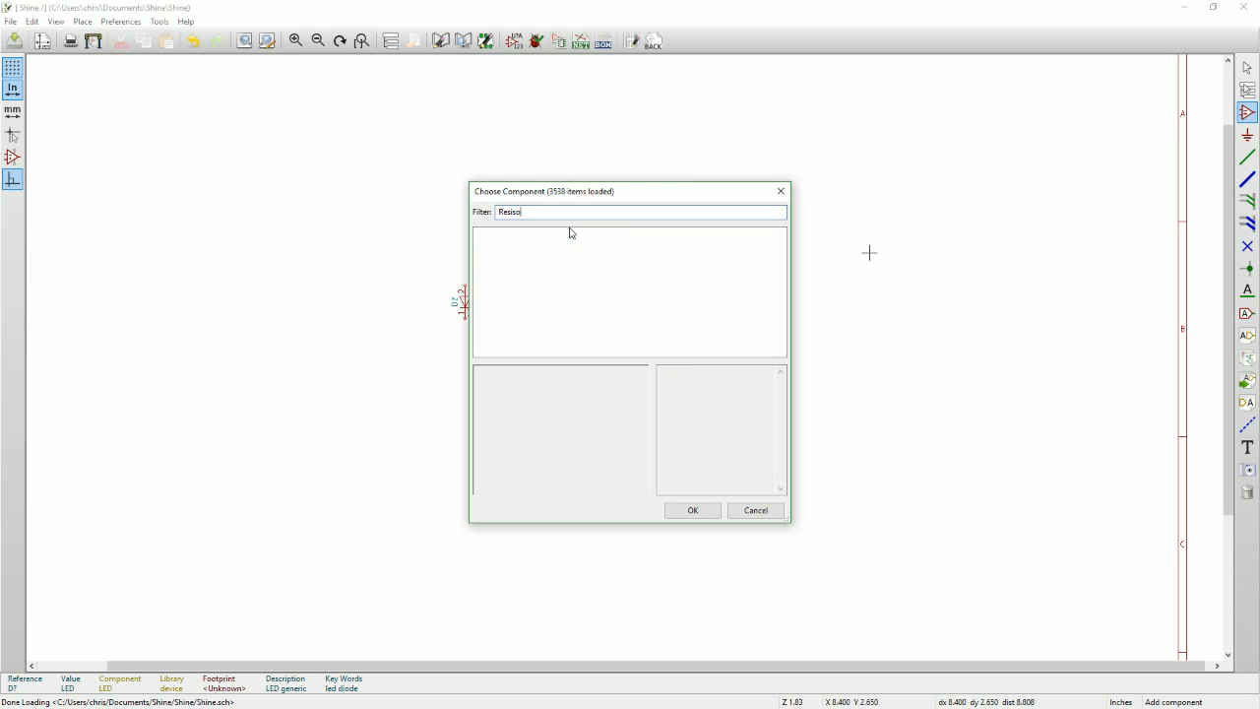
{"action": "type", "text": "t"}
{"action": "key", "text": "BackSpace"}
{"action": "key", "text": "BackSpace"}
{"action": "type", "text": "tor"}
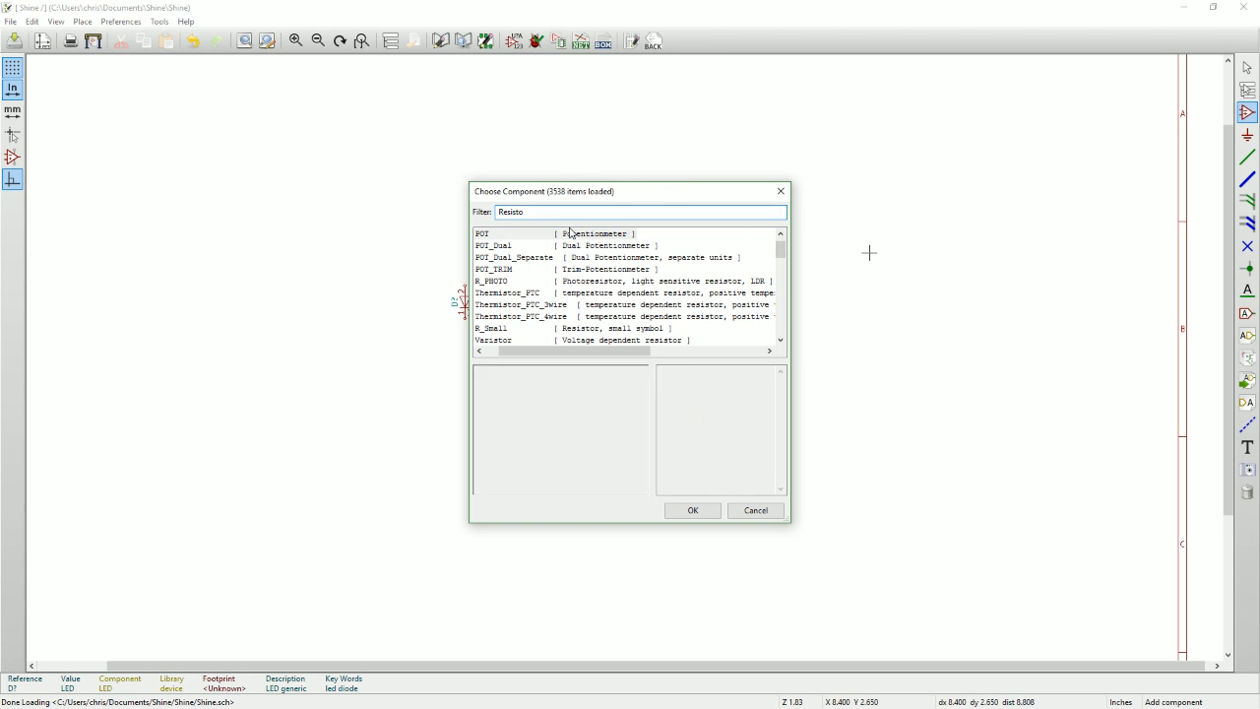
{"action": "key", "text": "ctrl+a"}
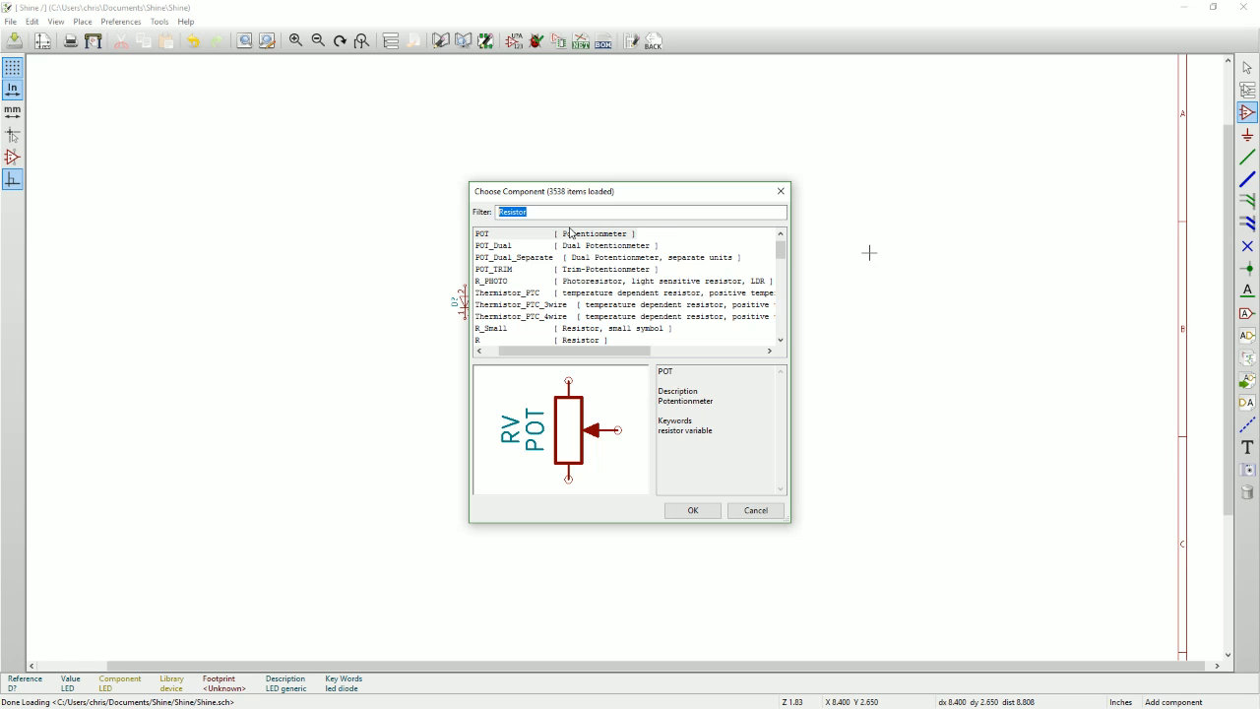
{"action": "key", "text": "BackSpace"}
{"action": "type", "text": "R"}
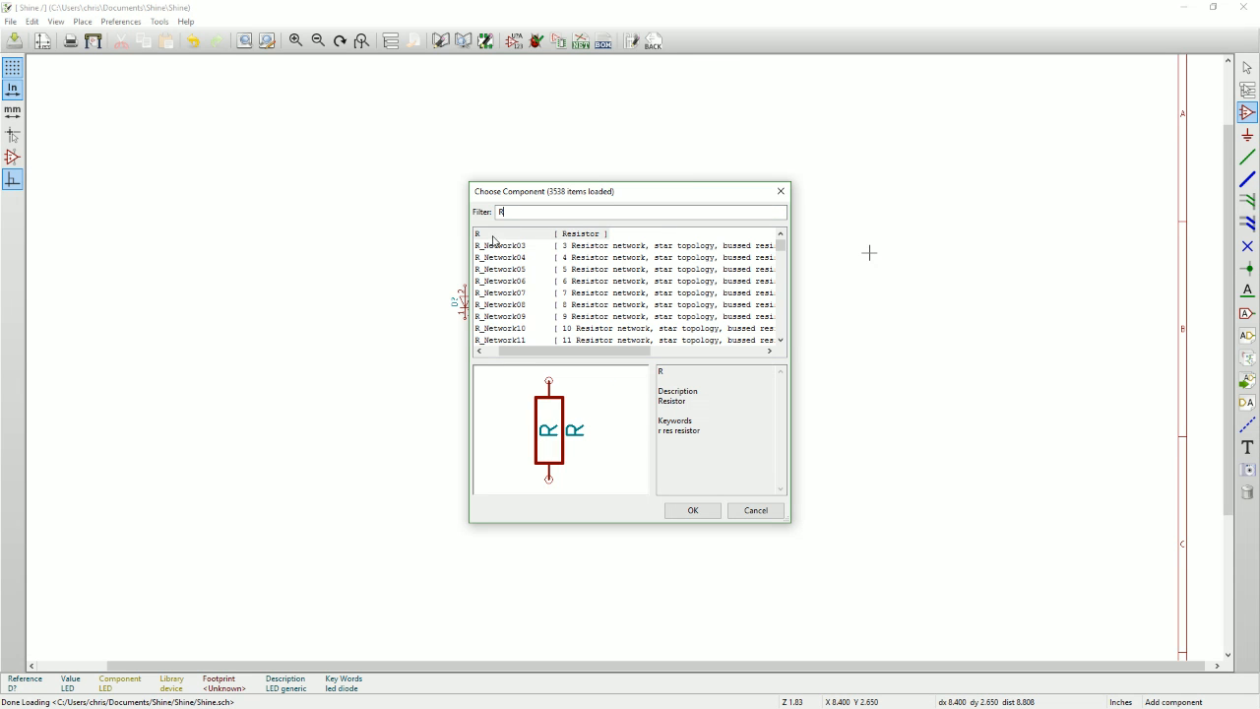
{"action": "left_click", "coordinate": [693, 510]}
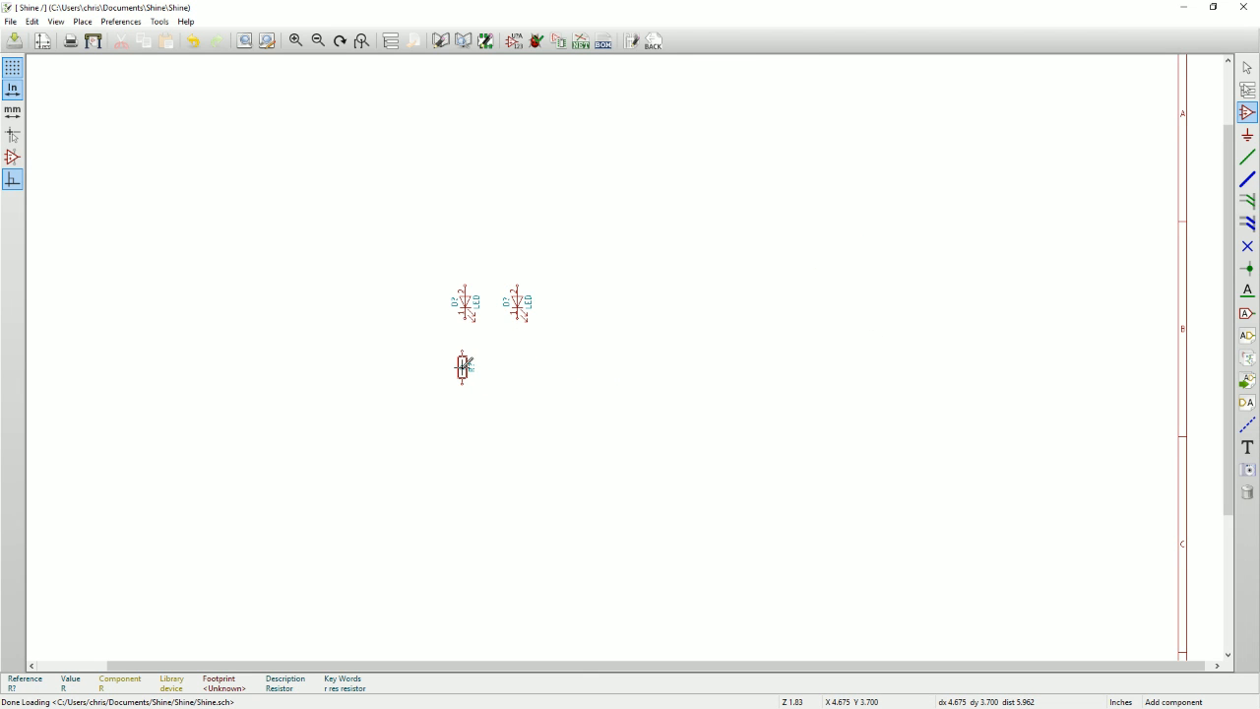
{"action": "left_click", "coordinate": [463, 366]}
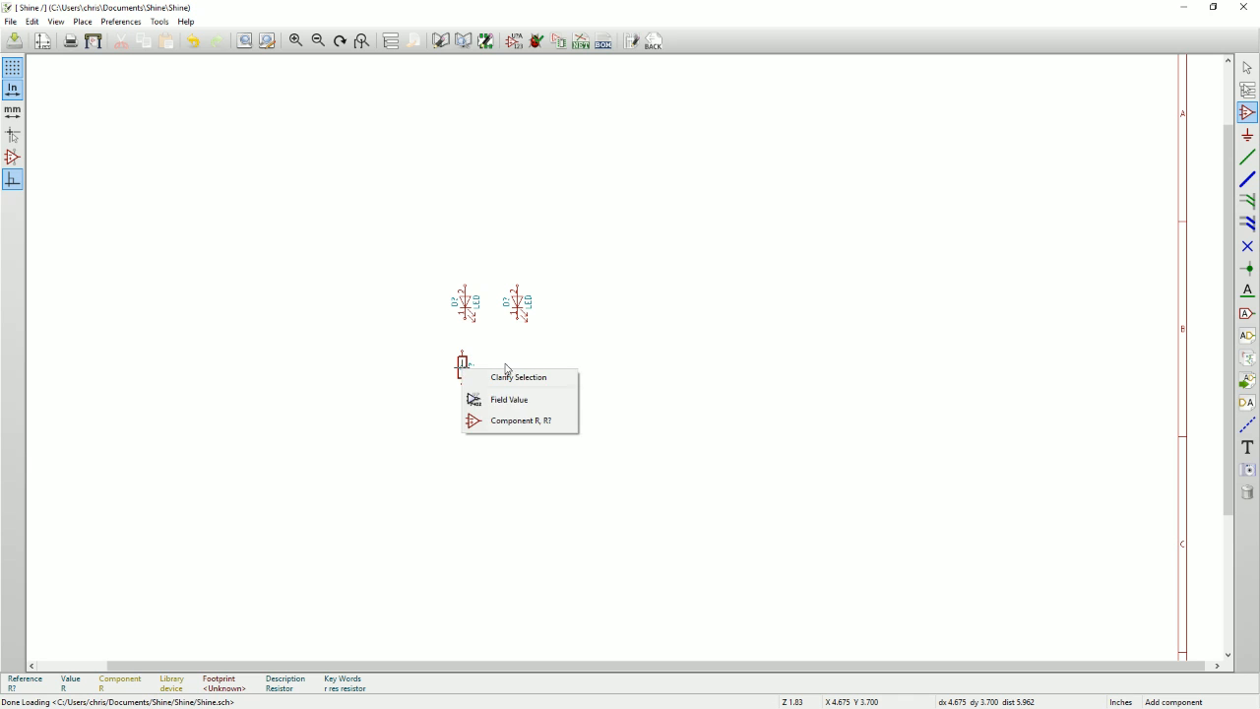
Move the resistor so that it lines up vertically beneath the left LED.
{"action": "left_click", "coordinate": [520, 420]}
{"action": "key", "text": "Escape"}
{"action": "scroll", "coordinate": [460, 355], "scroll_direction": "up", "scroll_amount": 3}
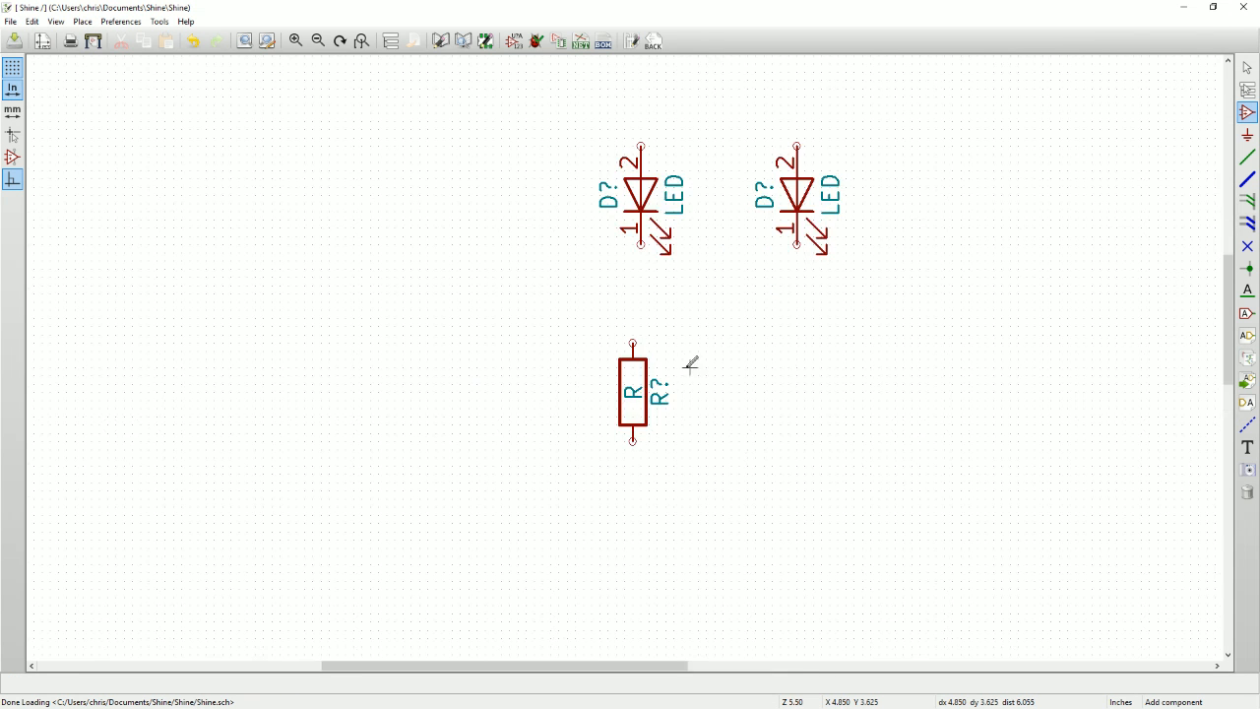
{"action": "scroll", "coordinate": [738, 375], "scroll_direction": "down", "scroll_amount": 1}
{"action": "left_click", "coordinate": [558, 347]}
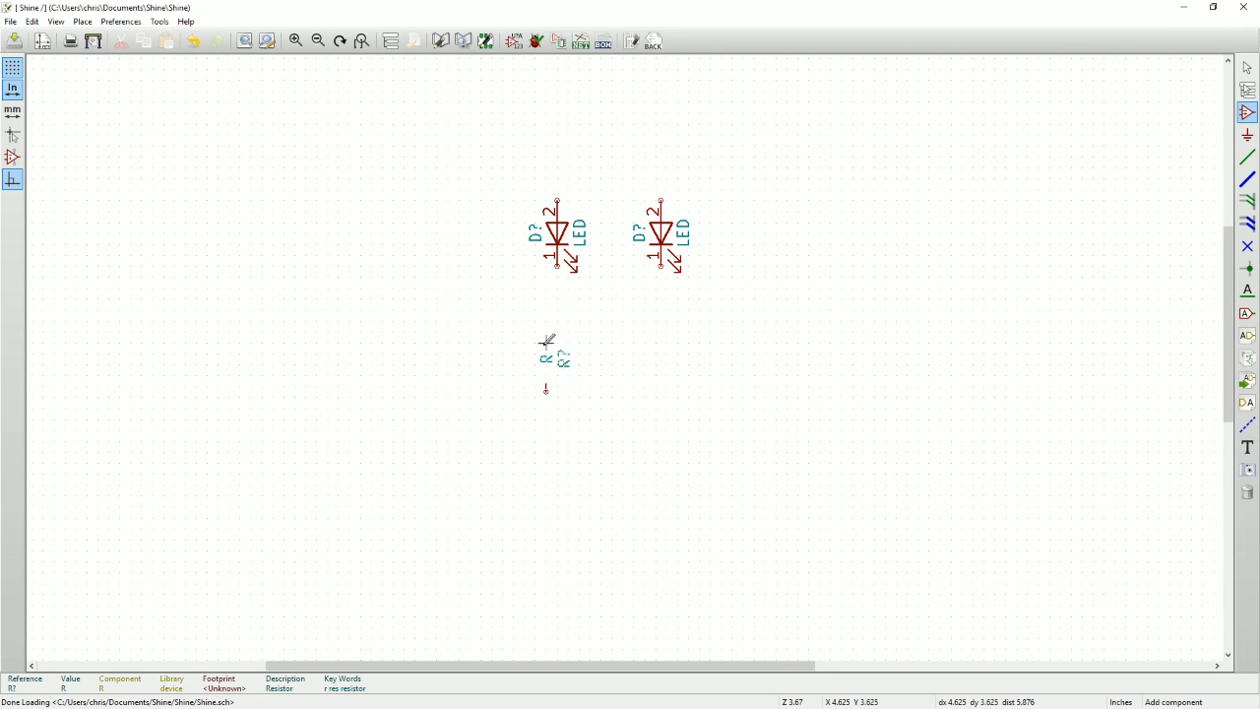
{"action": "scroll", "coordinate": [557, 347], "scroll_direction": "up", "scroll_amount": 1}
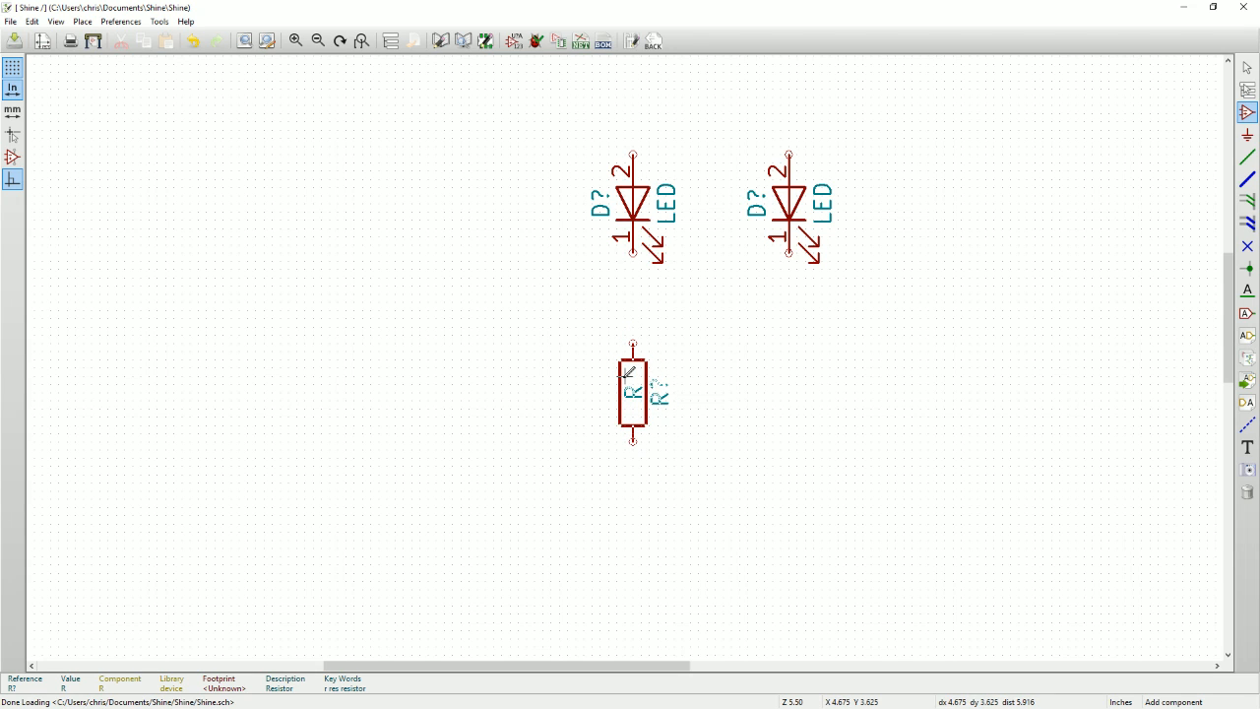
{"action": "left_click", "coordinate": [632, 384]}
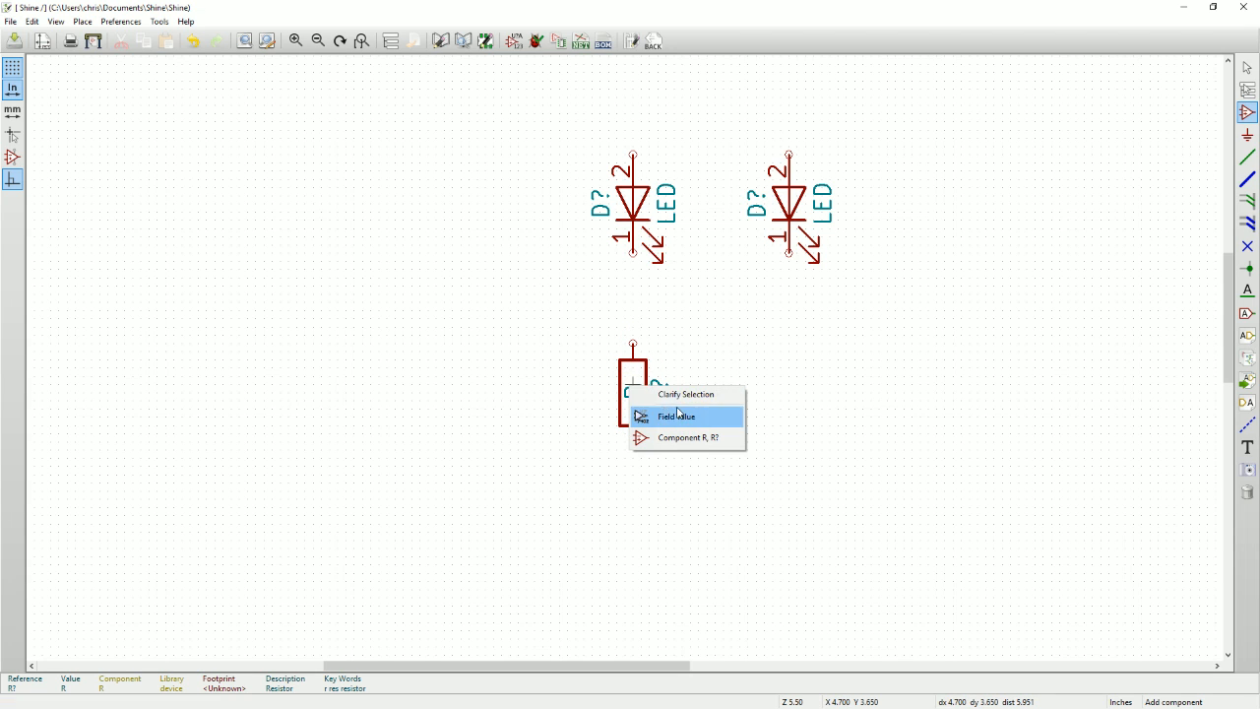
Copy the resistor component and place the copy directly beneath the right LED.
{"action": "left_click", "coordinate": [632, 382]}
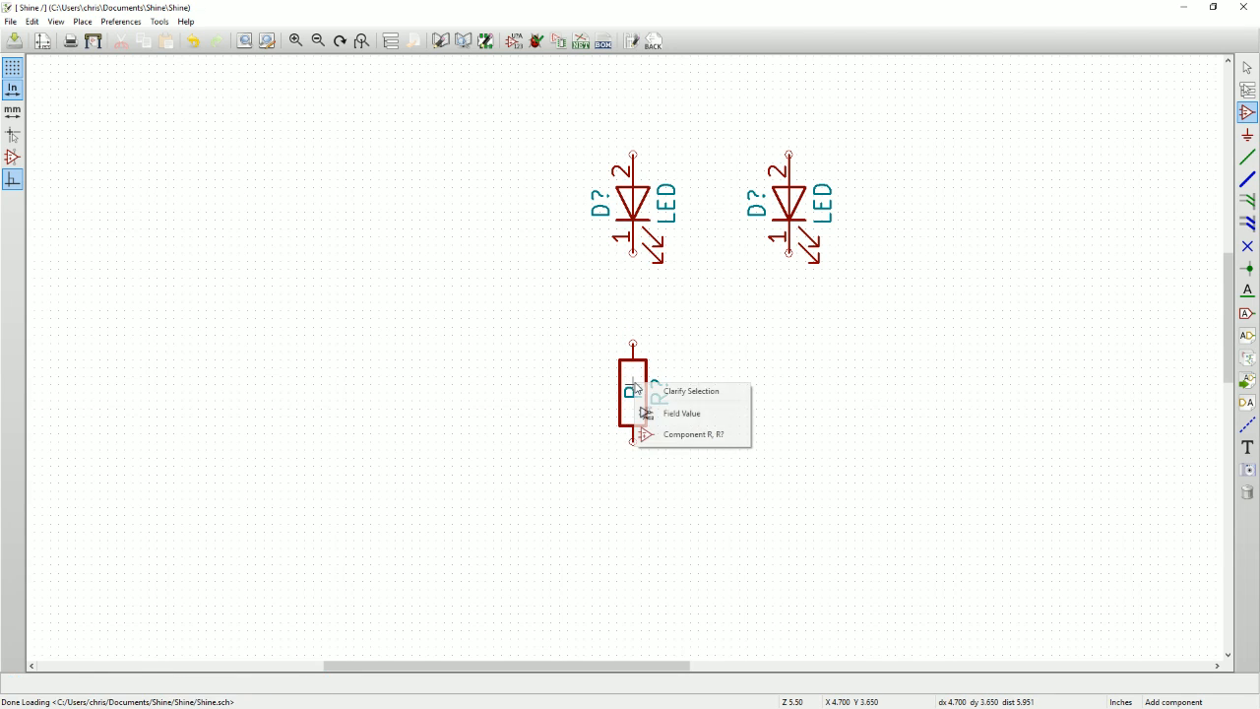
{"action": "left_click", "coordinate": [668, 436]}
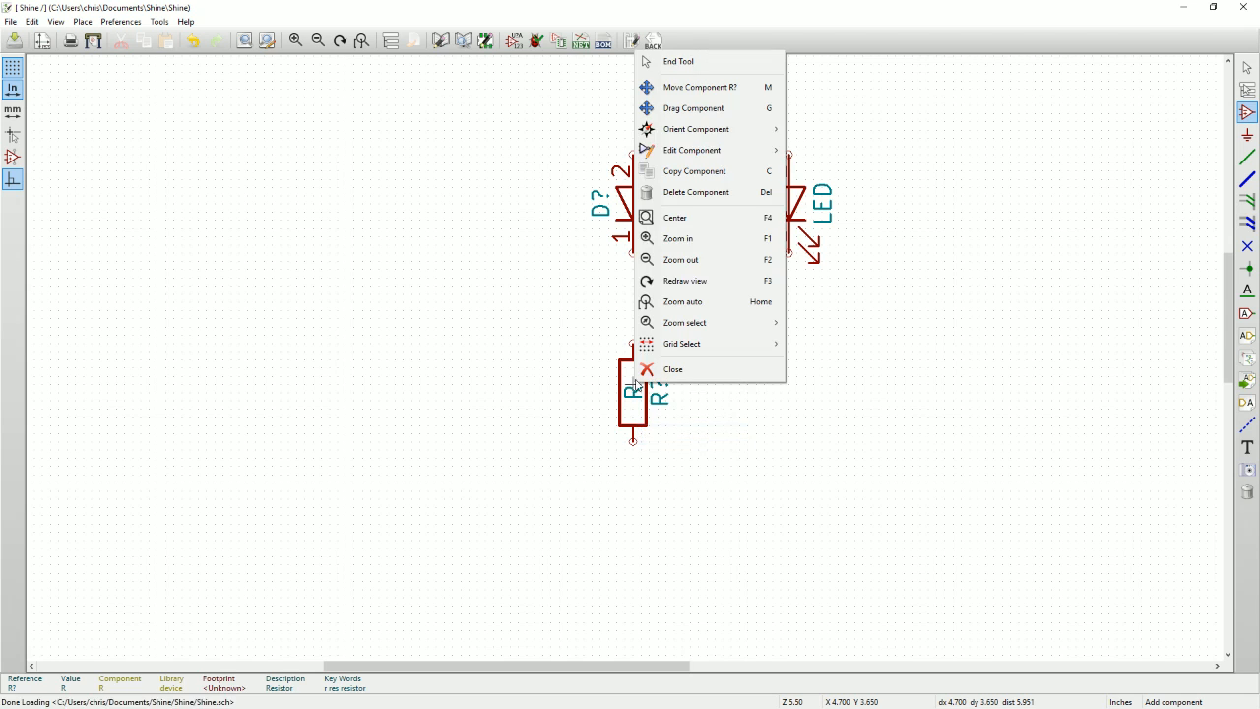
{"action": "left_click", "coordinate": [695, 172]}
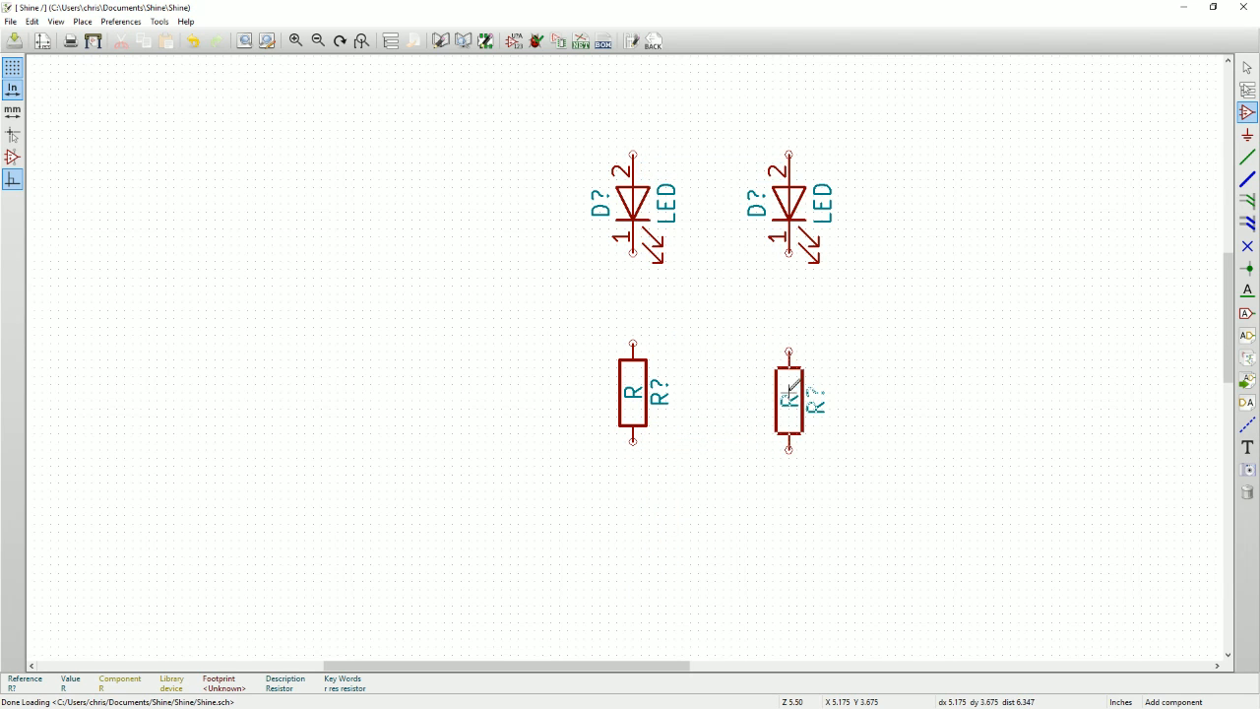
{"action": "left_click", "coordinate": [790, 392]}
{"action": "middle_click_drag", "start_coordinate": [726, 331], "coordinate": [577, 400]}
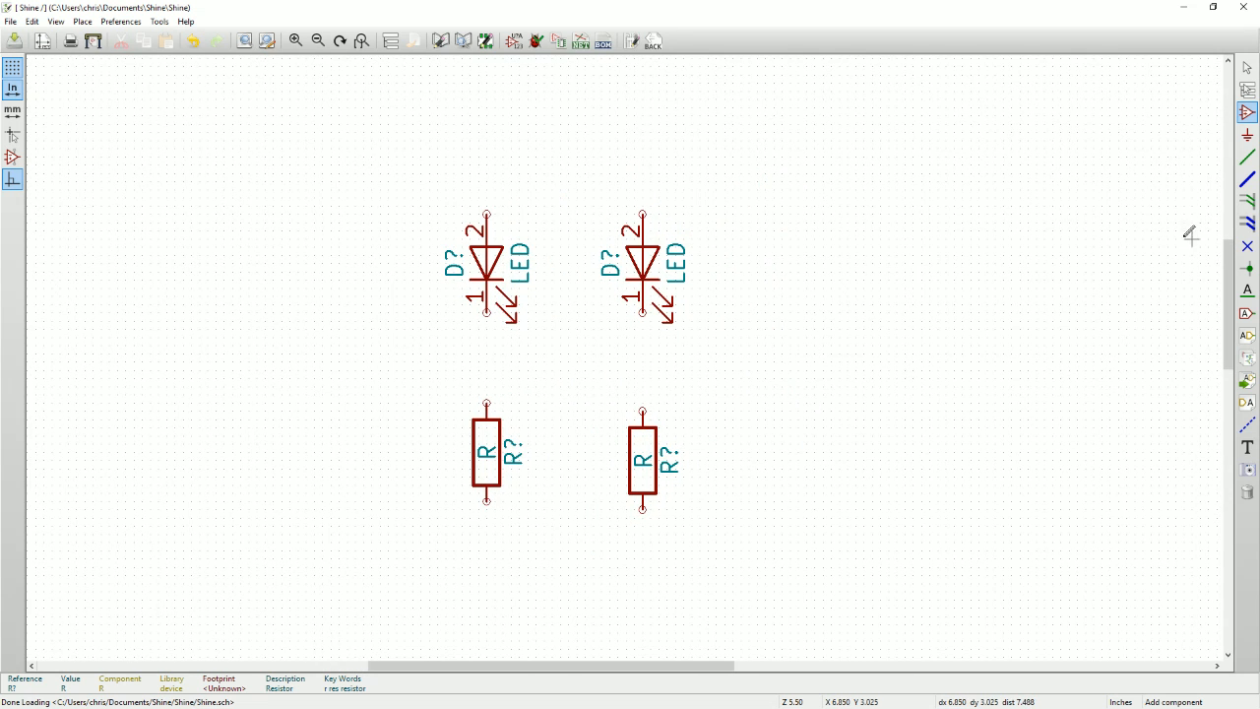
Wire pin 1 of each LED to the upper pin of the resistor below it.
{"action": "left_click", "coordinate": [1248, 158]}
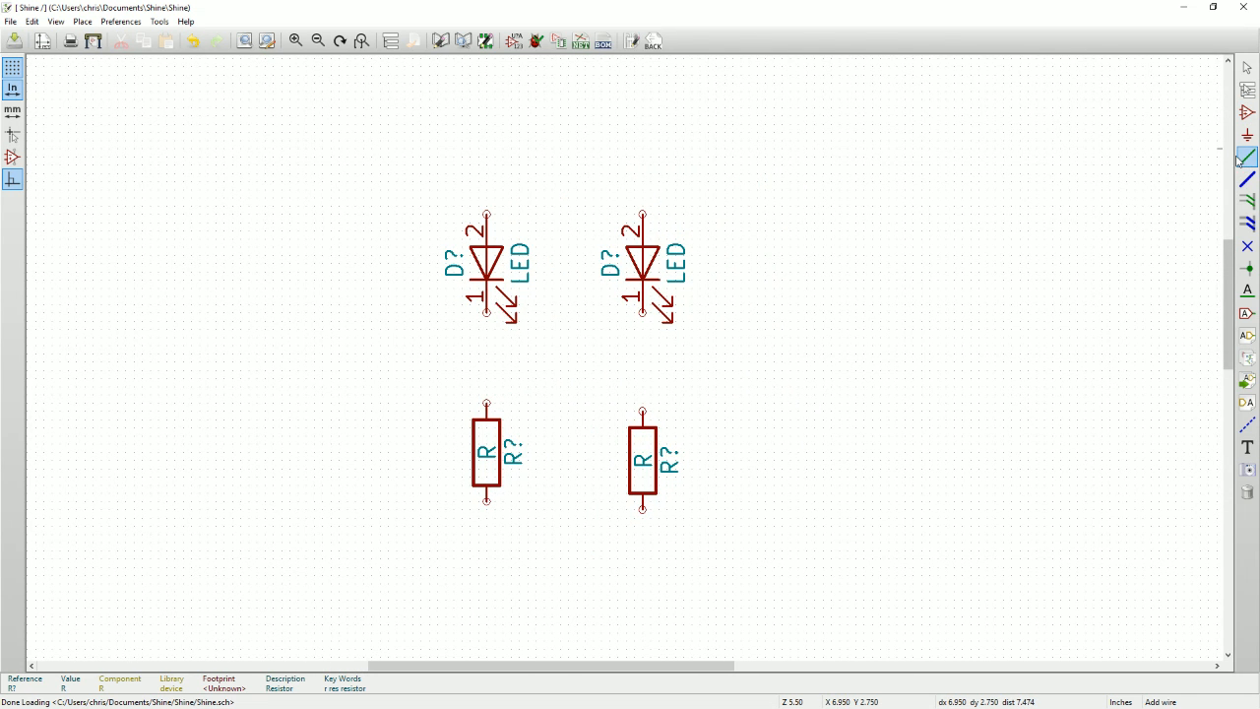
{"action": "left_click", "coordinate": [486, 312]}
{"action": "left_click", "coordinate": [487, 401]}
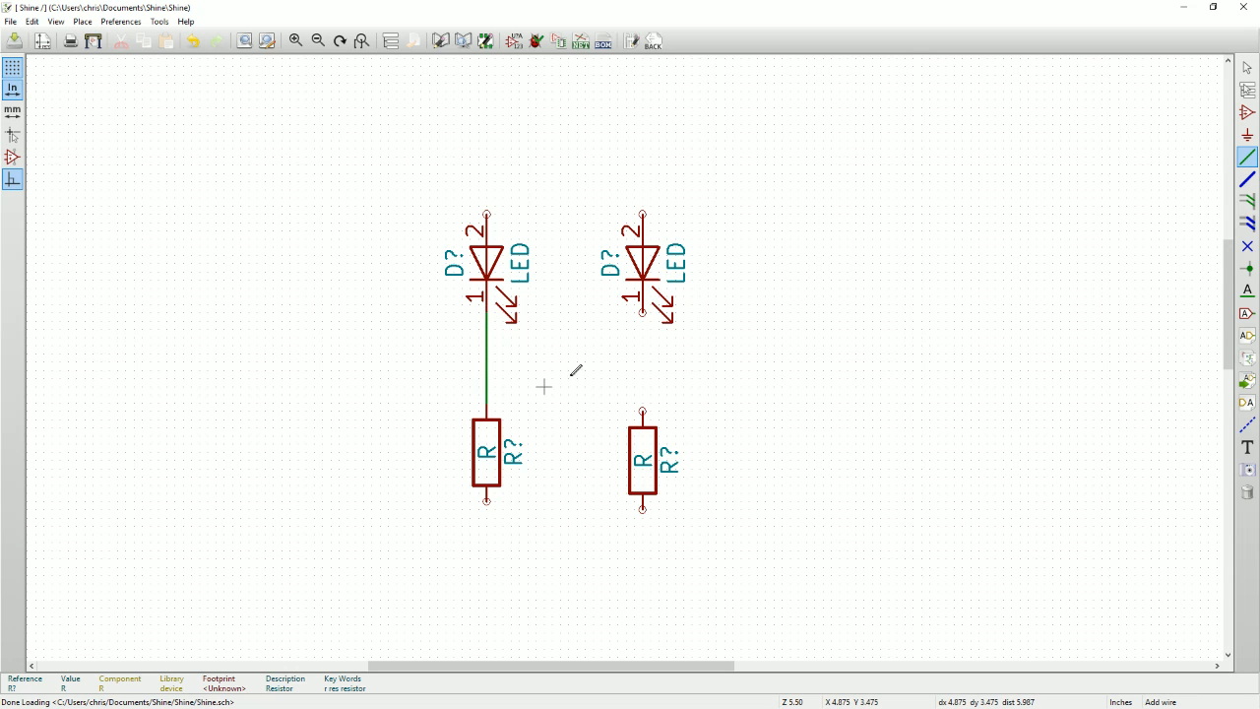
{"action": "left_click", "coordinate": [642, 312]}
{"action": "left_click", "coordinate": [642, 410]}
{"action": "scroll", "coordinate": [654, 384], "scroll_direction": "down", "scroll_amount": 1}
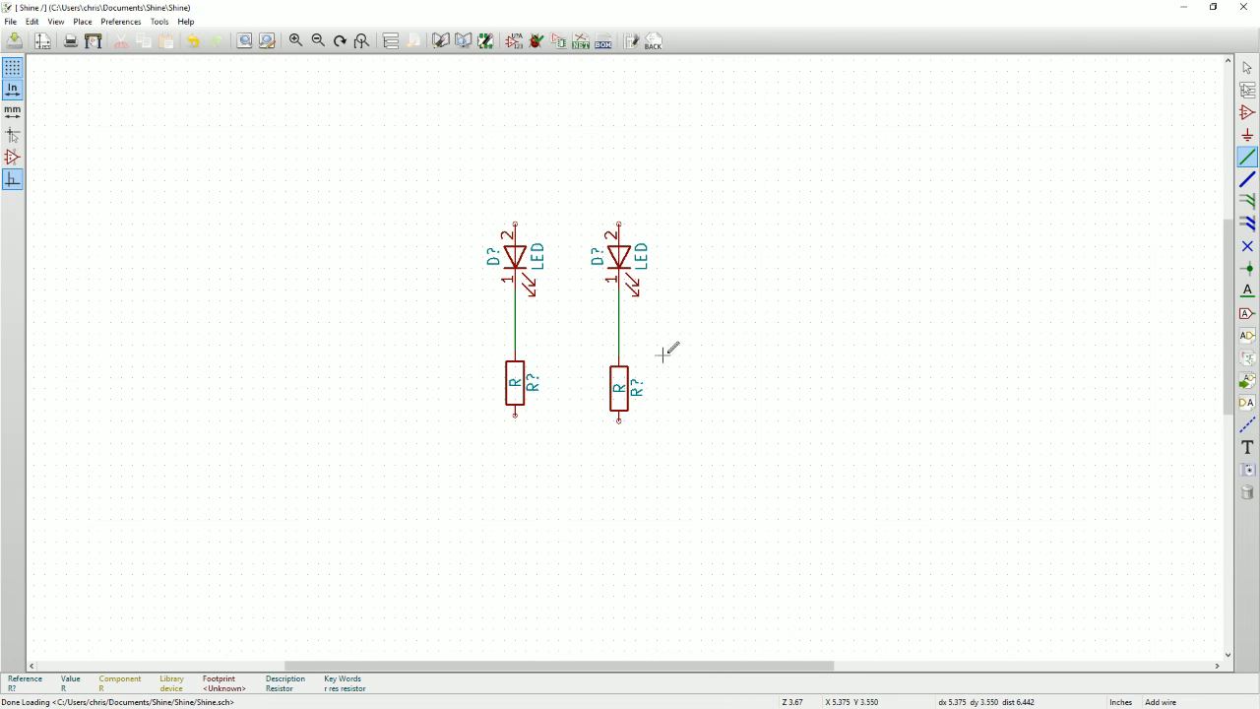
Wire pin 2 of each LED upward and to the right, leaving both wires with open ends at the same horizontal position.
{"action": "left_click", "coordinate": [515, 222]}
{"action": "double_click", "coordinate": [801, 136]}
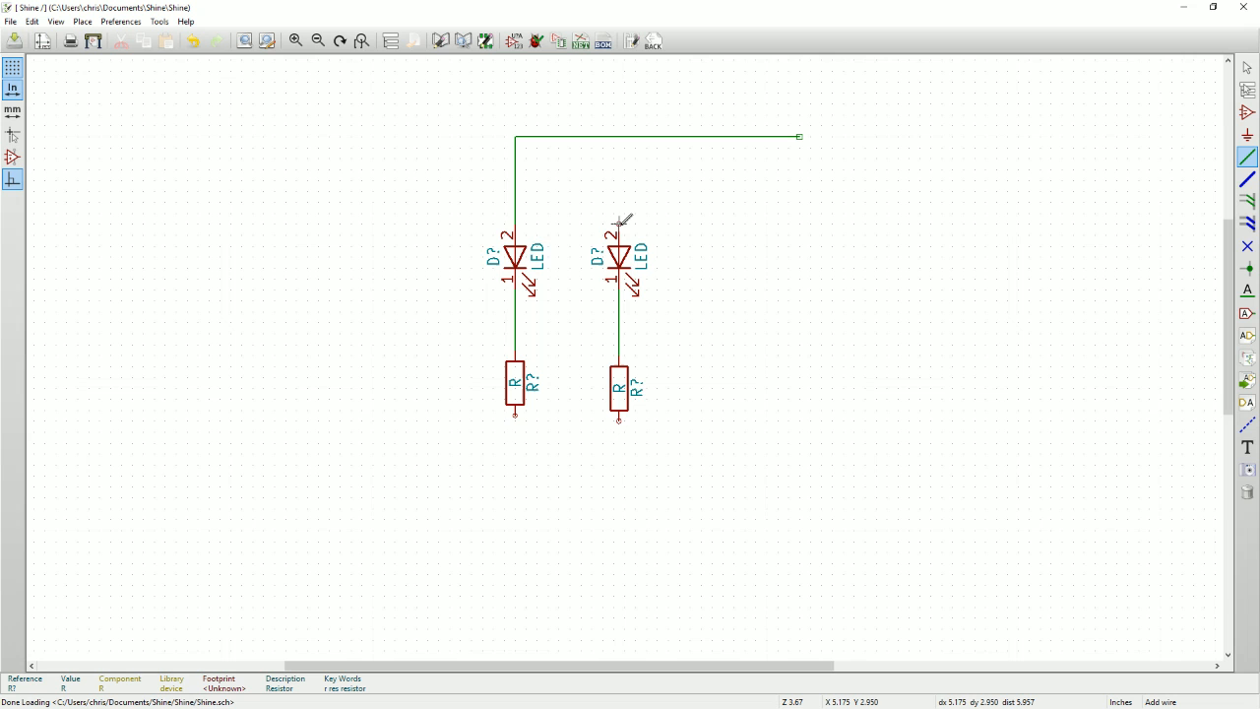
{"action": "left_click", "coordinate": [619, 225]}
{"action": "double_click", "coordinate": [801, 164]}
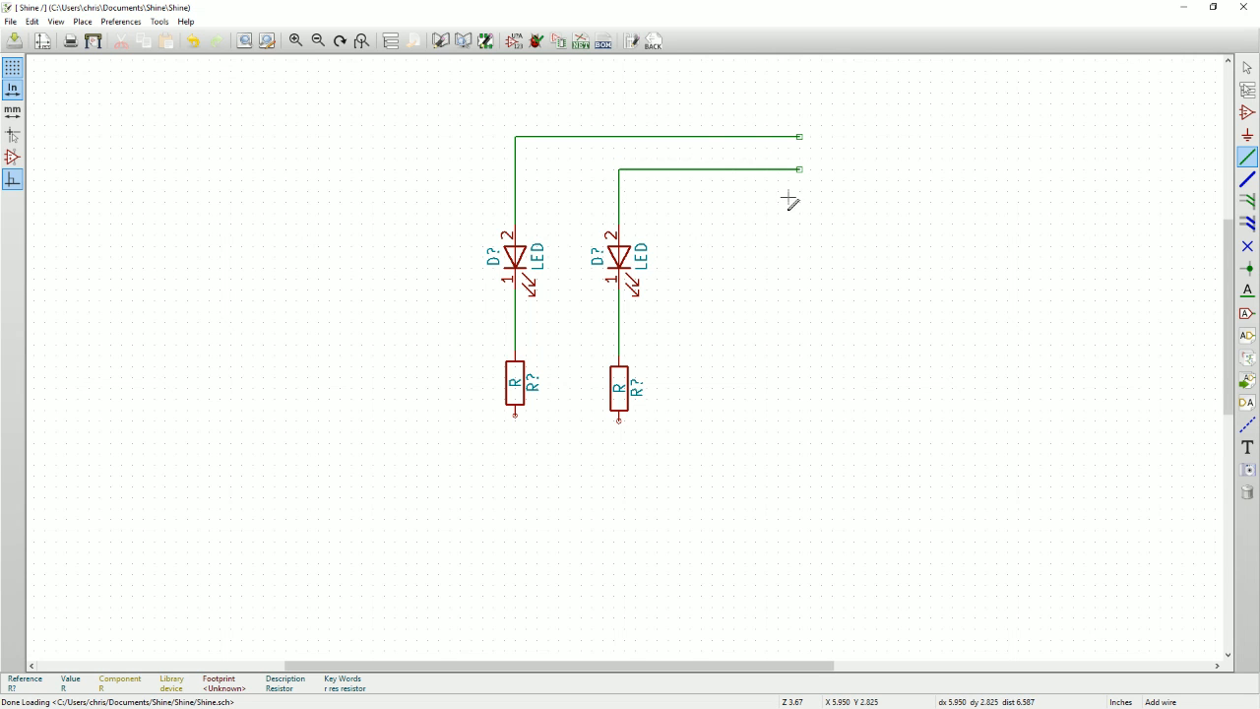
Wire the lower pins of the two resistors together with a U-shaped connection beneath them.
{"action": "scroll", "coordinate": [533, 404], "scroll_direction": "up", "scroll_amount": 1}
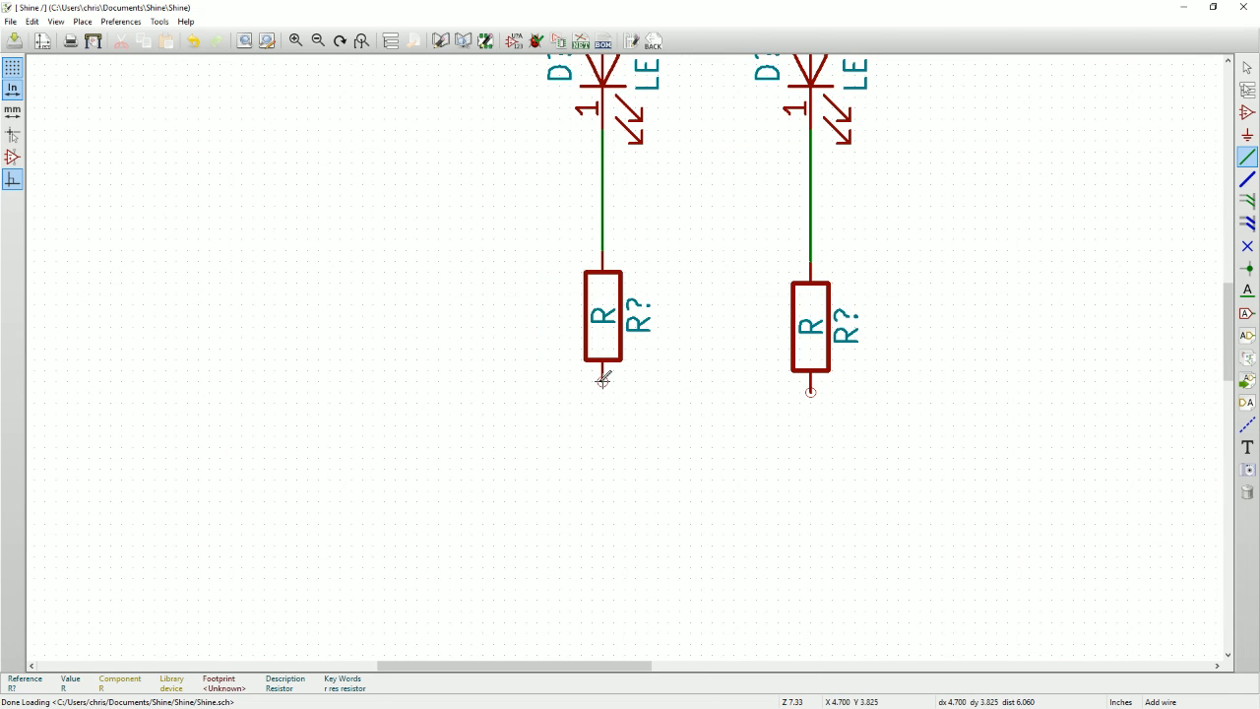
{"action": "left_click", "coordinate": [603, 381]}
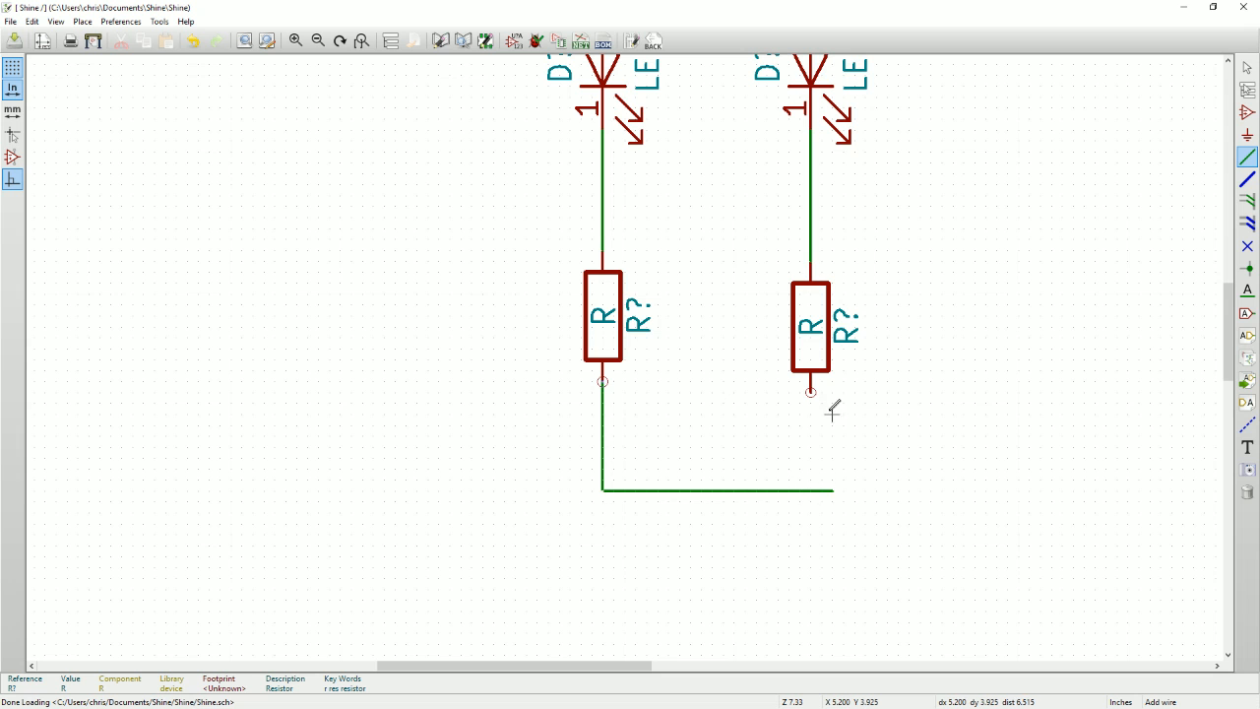
{"action": "left_click", "coordinate": [811, 392]}
{"action": "scroll", "coordinate": [965, 430], "scroll_direction": "down", "scroll_amount": 1}
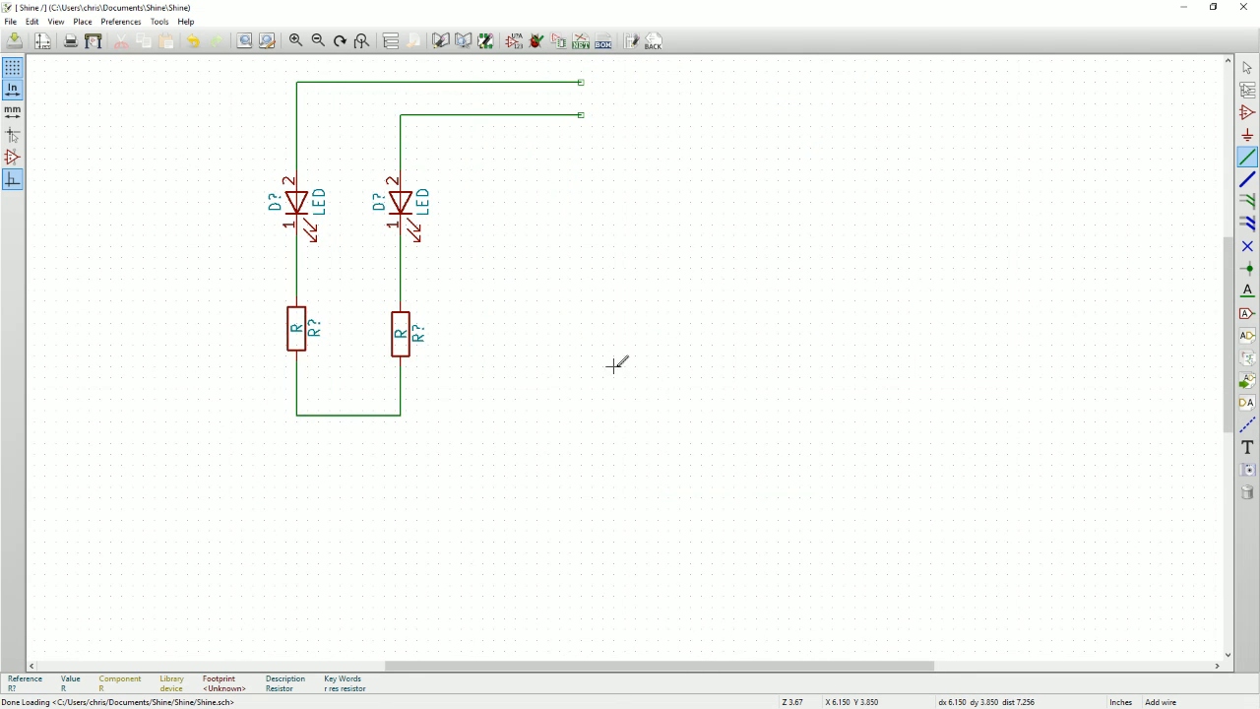
Arrange the schematic editor side by side with the Chrome window showing the Raspberry Pi GPIO layout.
{"action": "middle_click_drag", "start_coordinate": [615, 366], "coordinate": [560, 364]}
{"action": "key", "text": "super+Left"}
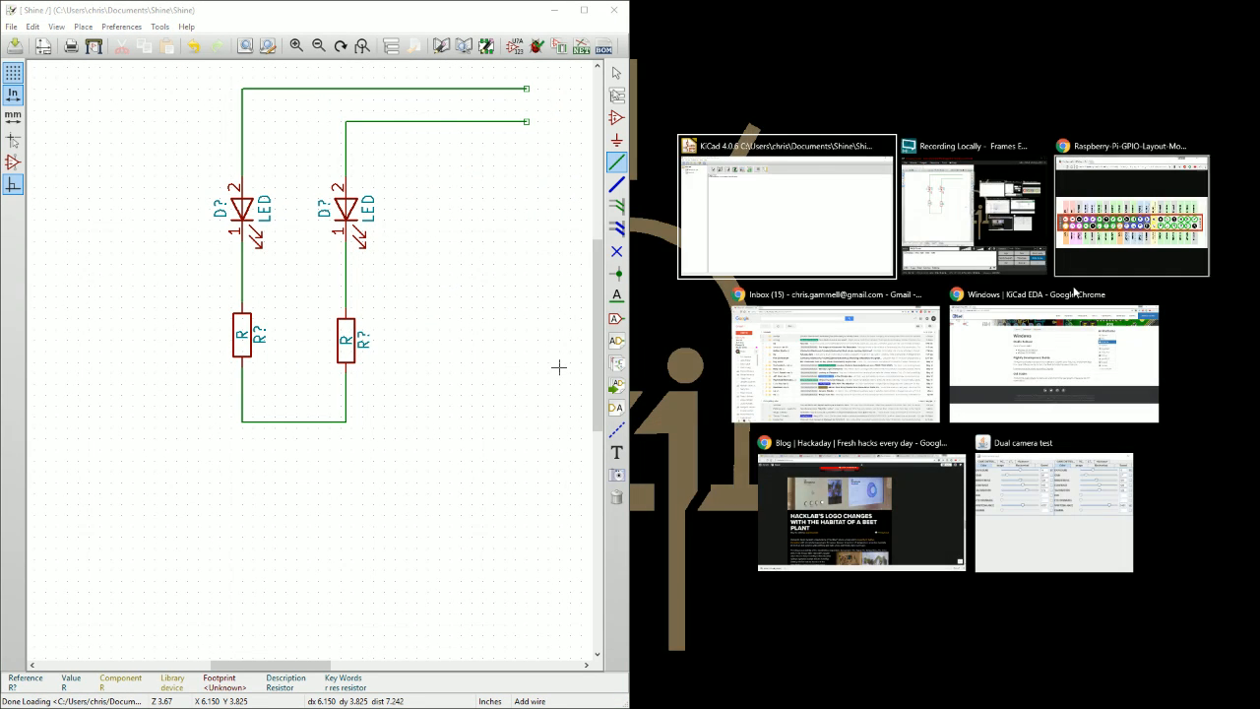
{"action": "left_click", "coordinate": [1103, 246]}
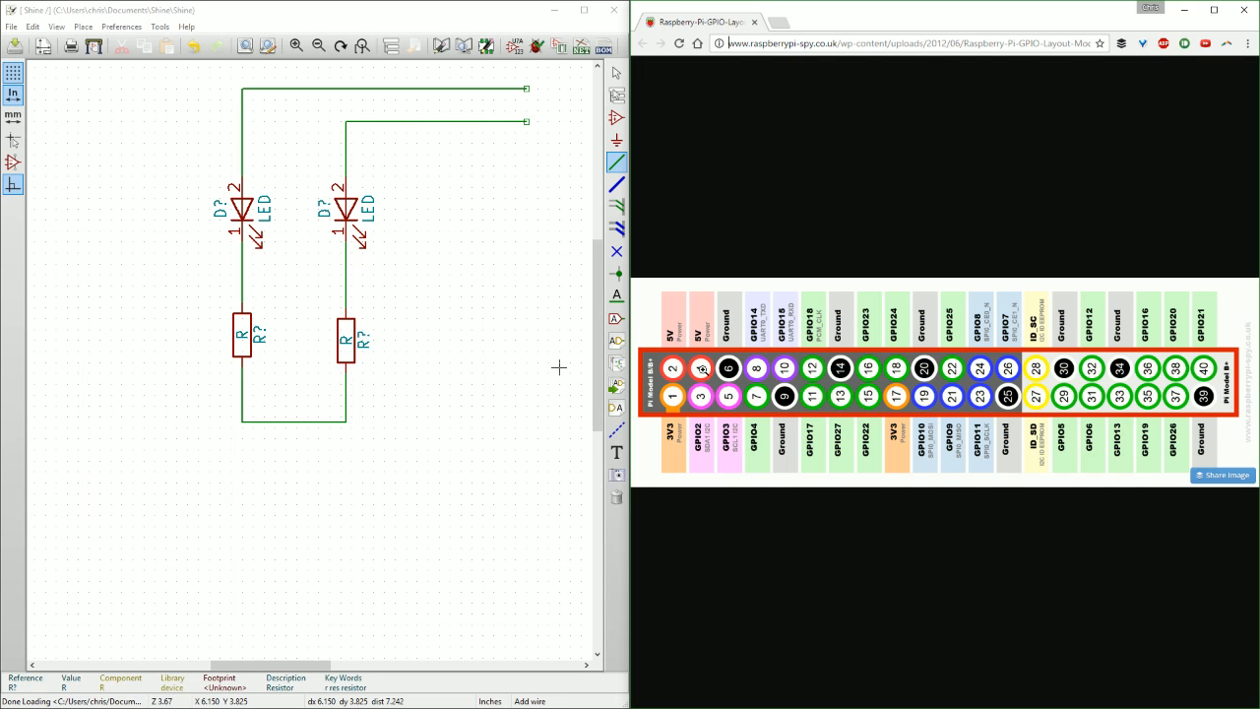
Add the double-row pin header CONN_02X05 to the schematic and position it to the right of the LED circuit.
{"action": "left_click_drag", "start_coordinate": [268, 666], "coordinate": [325, 667]}
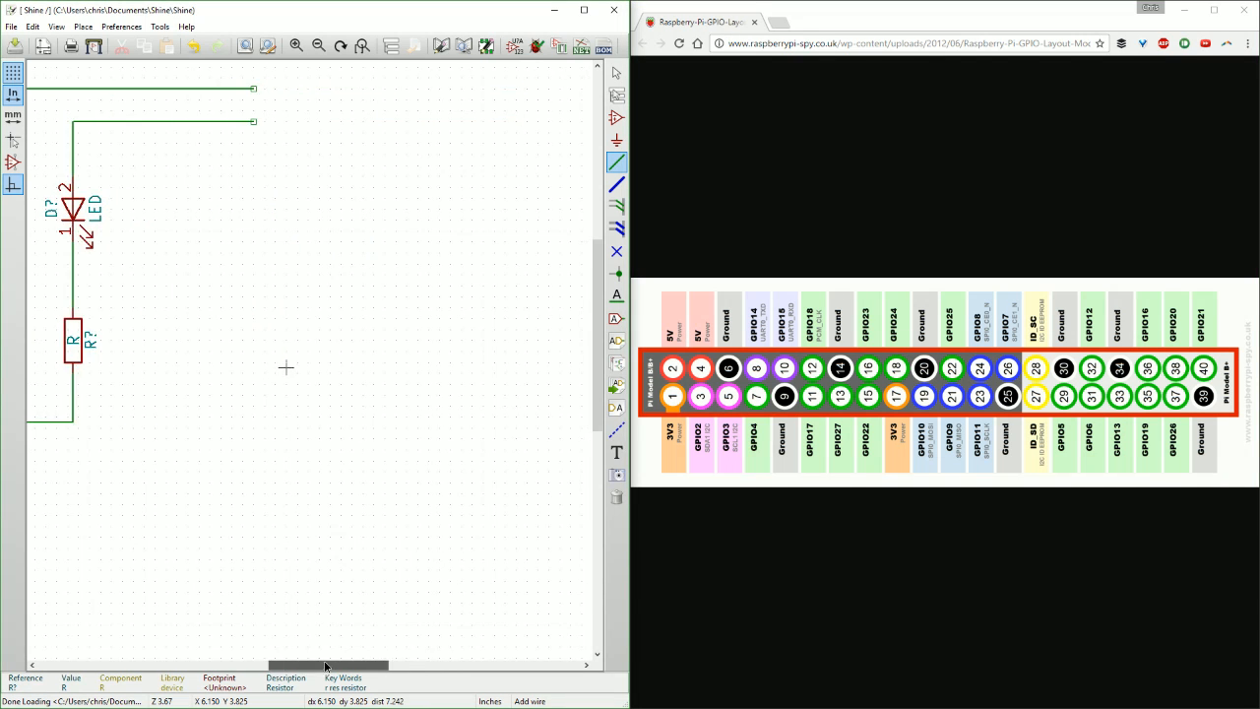
{"action": "scroll", "coordinate": [310, 293], "scroll_direction": "down", "scroll_amount": 3}
{"action": "key", "text": "a"}
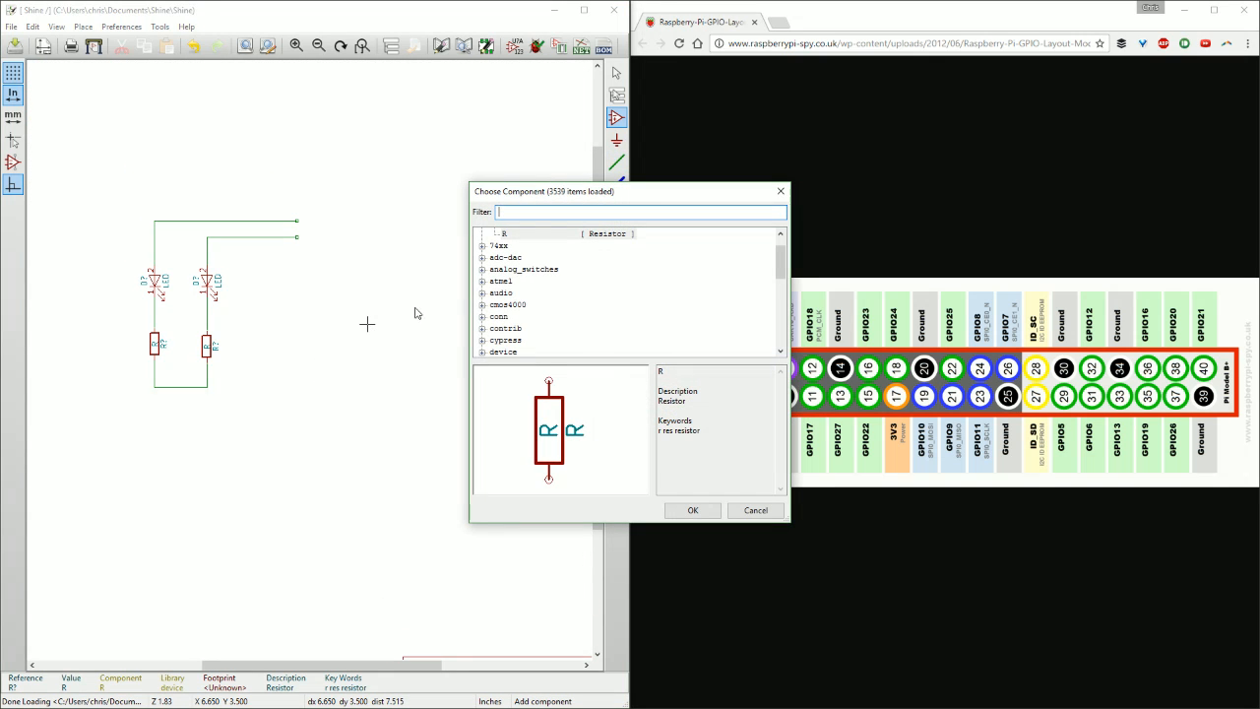
{"action": "type", "text": "C"}
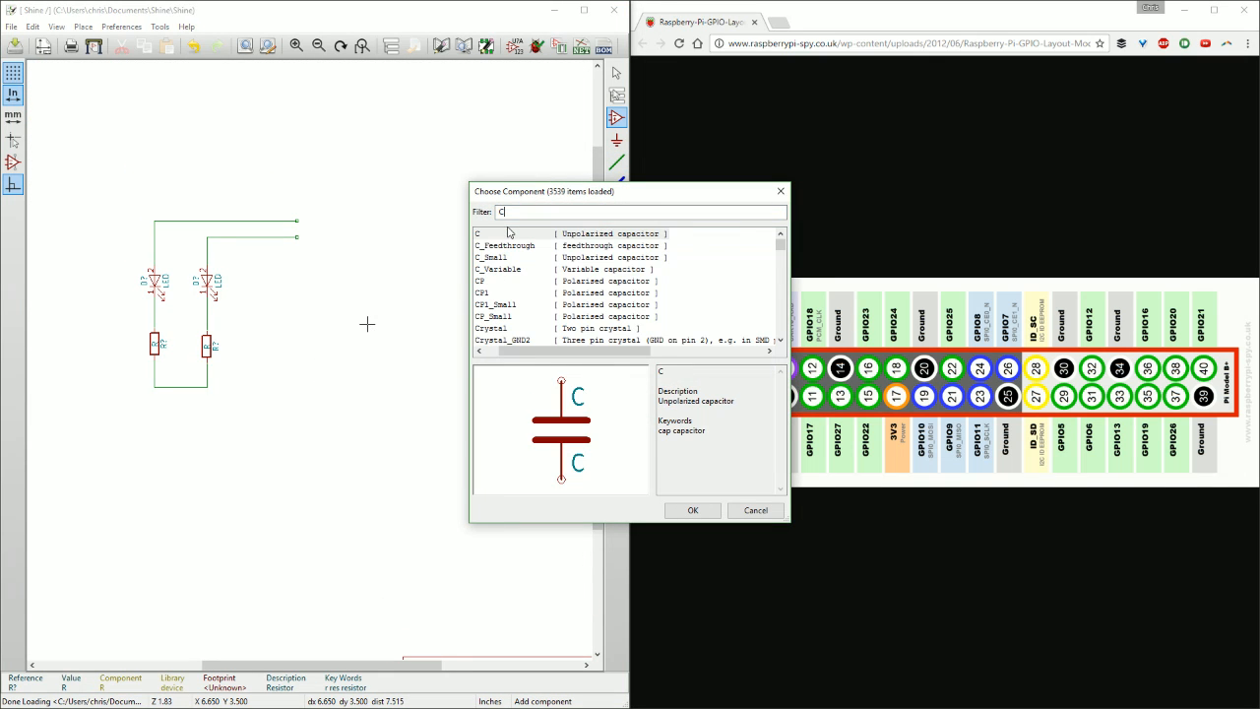
{"action": "type", "text": "ONN"}
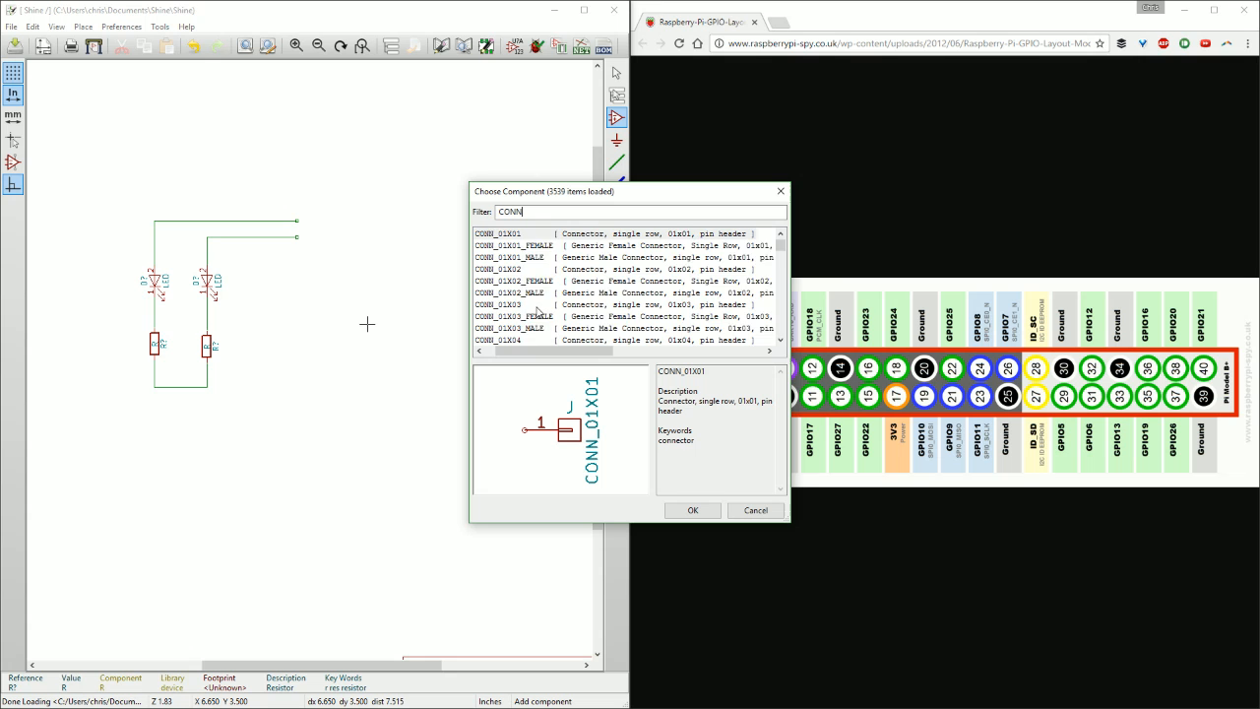
{"action": "scroll", "coordinate": [536, 312], "scroll_direction": "down", "scroll_amount": 10}
{"action": "scroll", "coordinate": [522, 296], "scroll_direction": "up", "scroll_amount": 1}
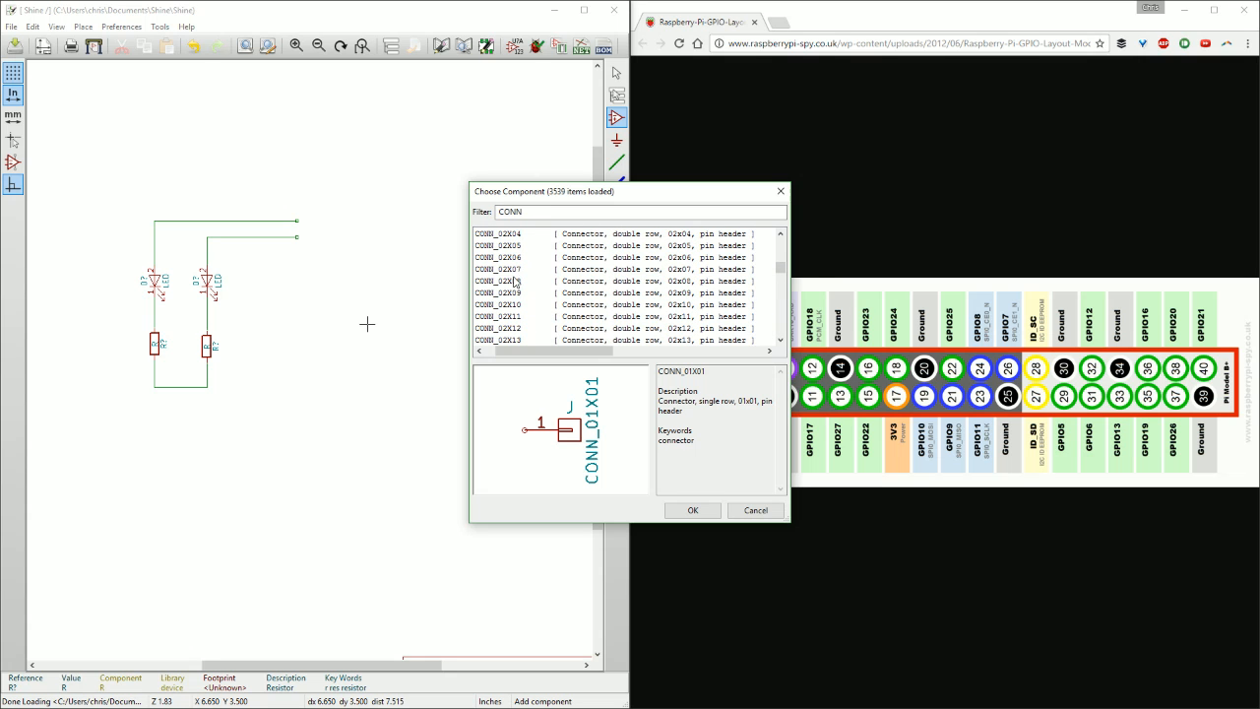
{"action": "left_click", "coordinate": [519, 246]}
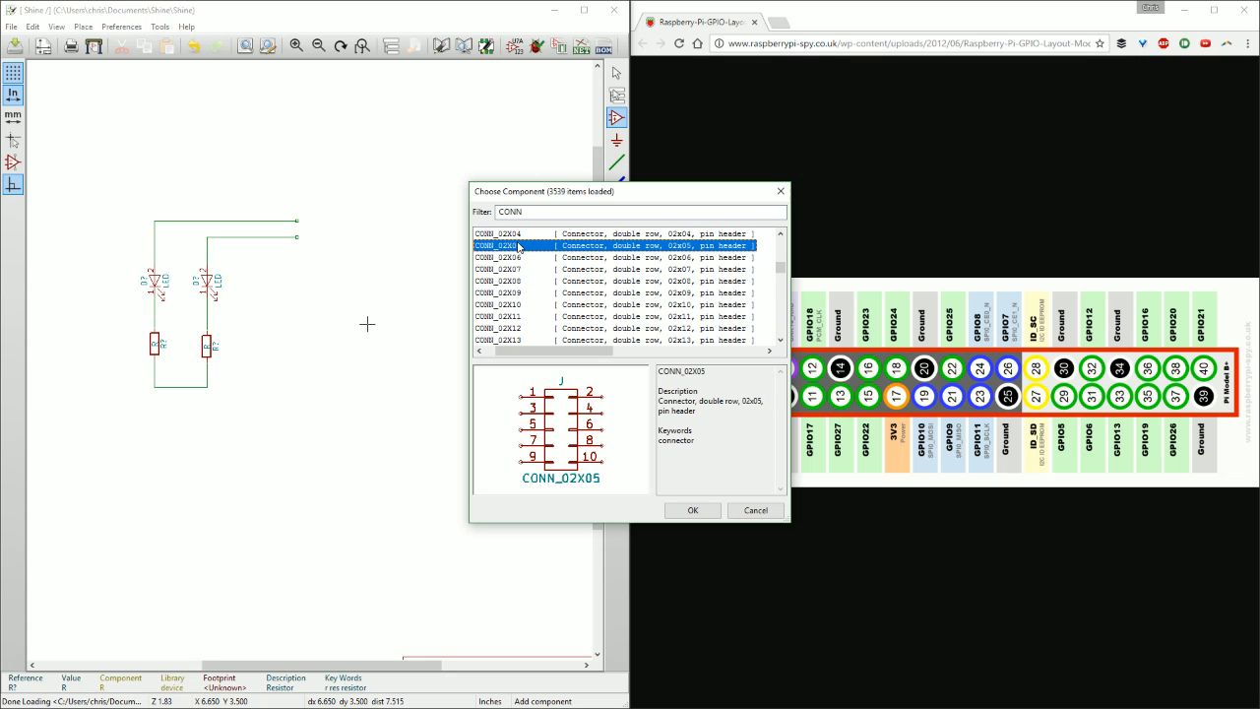
{"action": "left_click", "coordinate": [711, 514]}
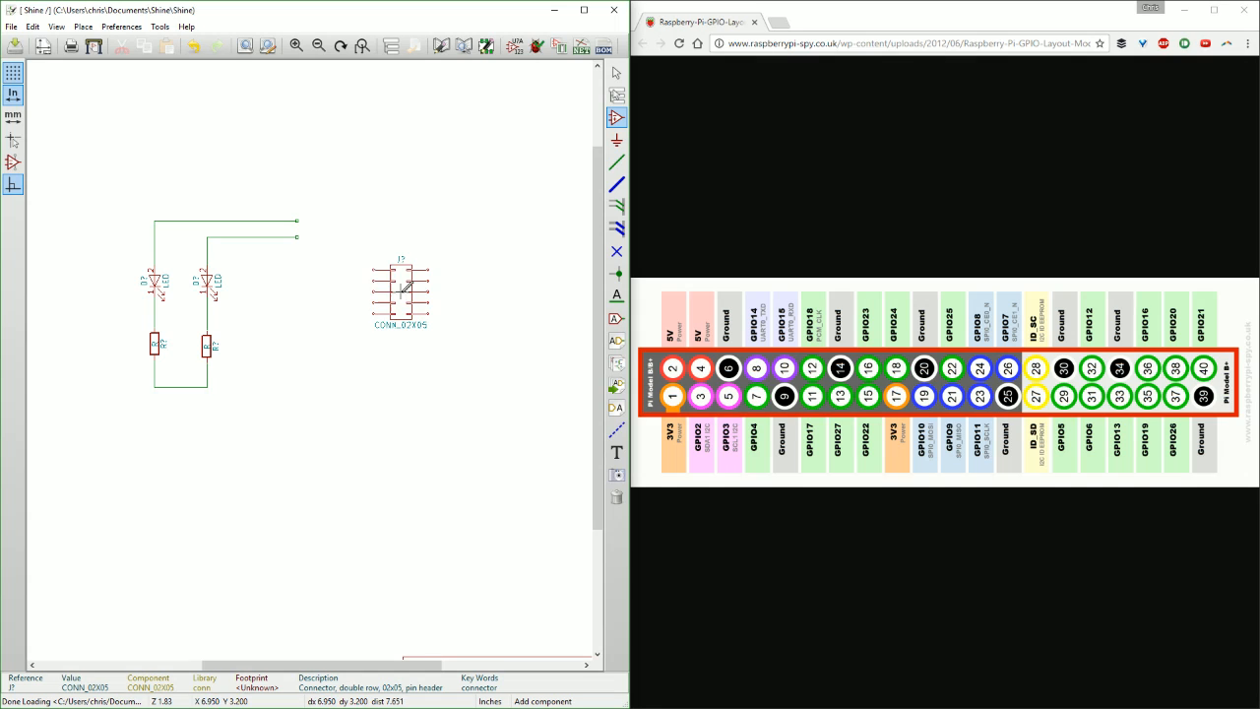
{"action": "left_click", "coordinate": [401, 291]}
{"action": "key", "text": "m"}
{"action": "left_click", "coordinate": [469, 267]}
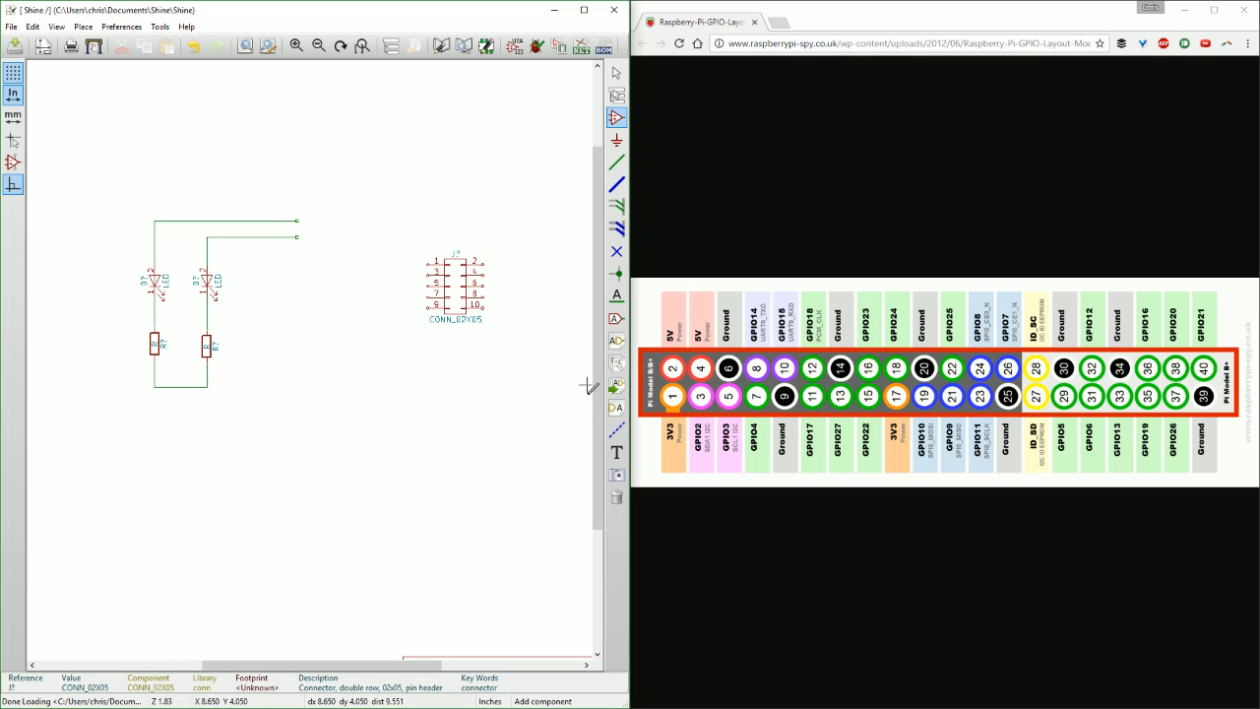
Add a five-line text note reading 3V3, GPIO2, GPIO3, GPIO4, GND beside the connector's odd-numbered pins.
{"action": "left_click", "coordinate": [616, 452]}
{"action": "left_click", "coordinate": [346, 268]}
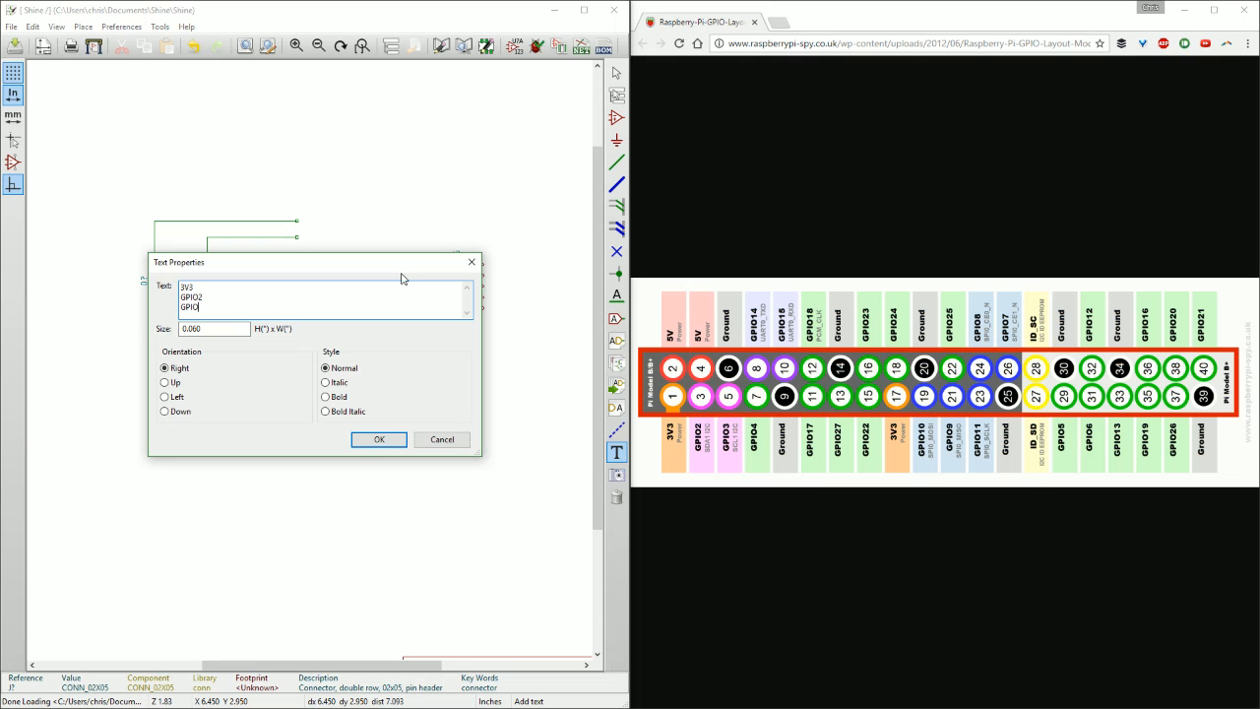
{"action": "key", "text": "Return"}
{"action": "key", "text": "Return"}
{"action": "left_click", "coordinate": [375, 438]}
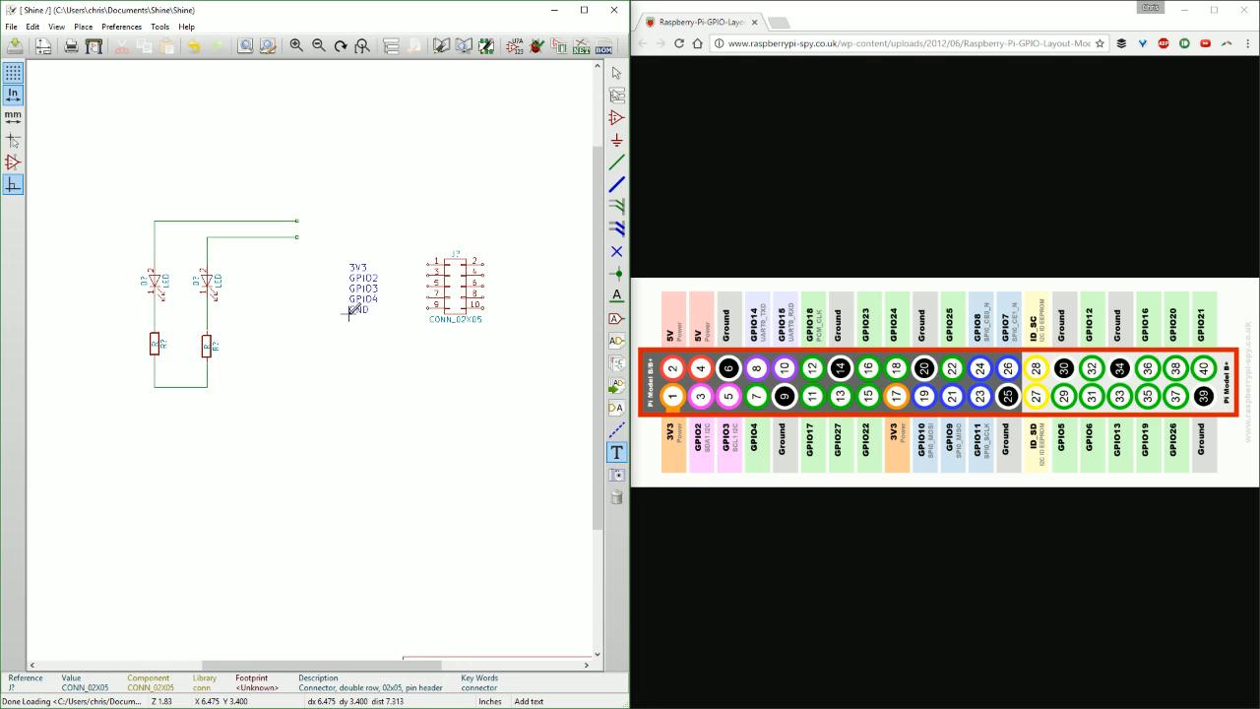
Add a five-line text note reading 5V, 5V, GND, GPIO14, GPIO15 beside the connector's even-numbered pins.
{"action": "scroll", "coordinate": [296, 316], "scroll_direction": "up", "scroll_amount": 2}
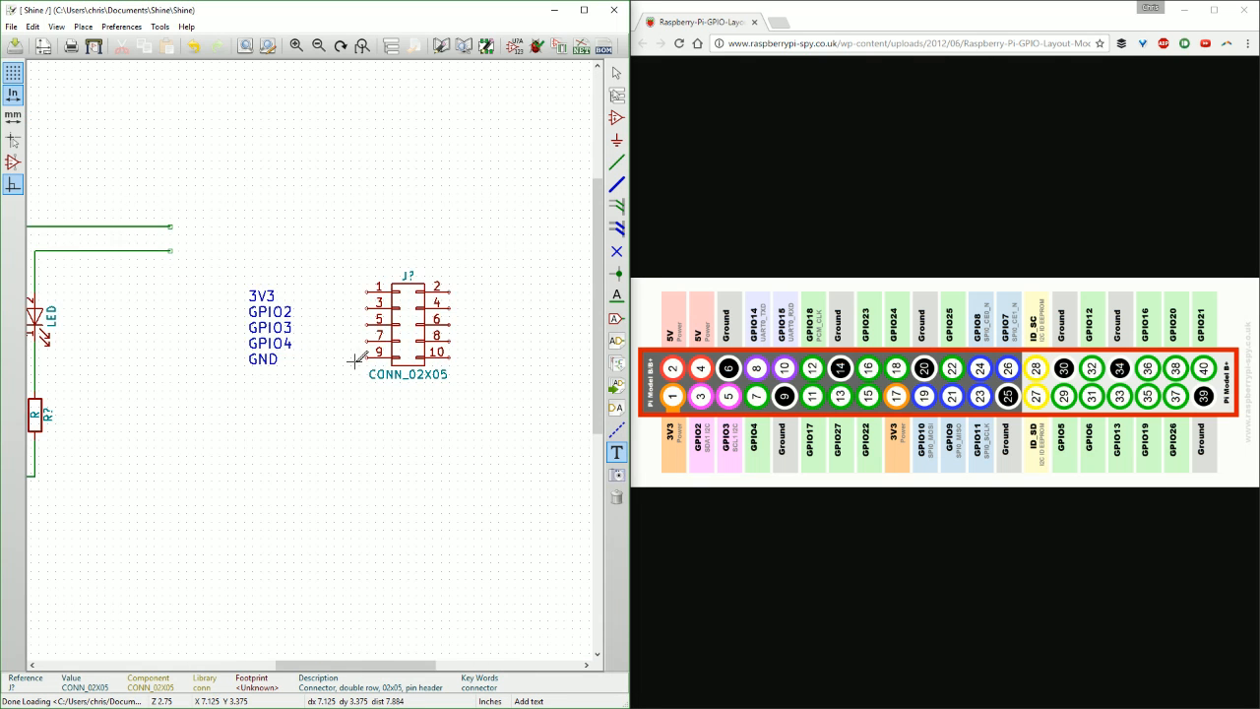
{"action": "left_click", "coordinate": [243, 321]}
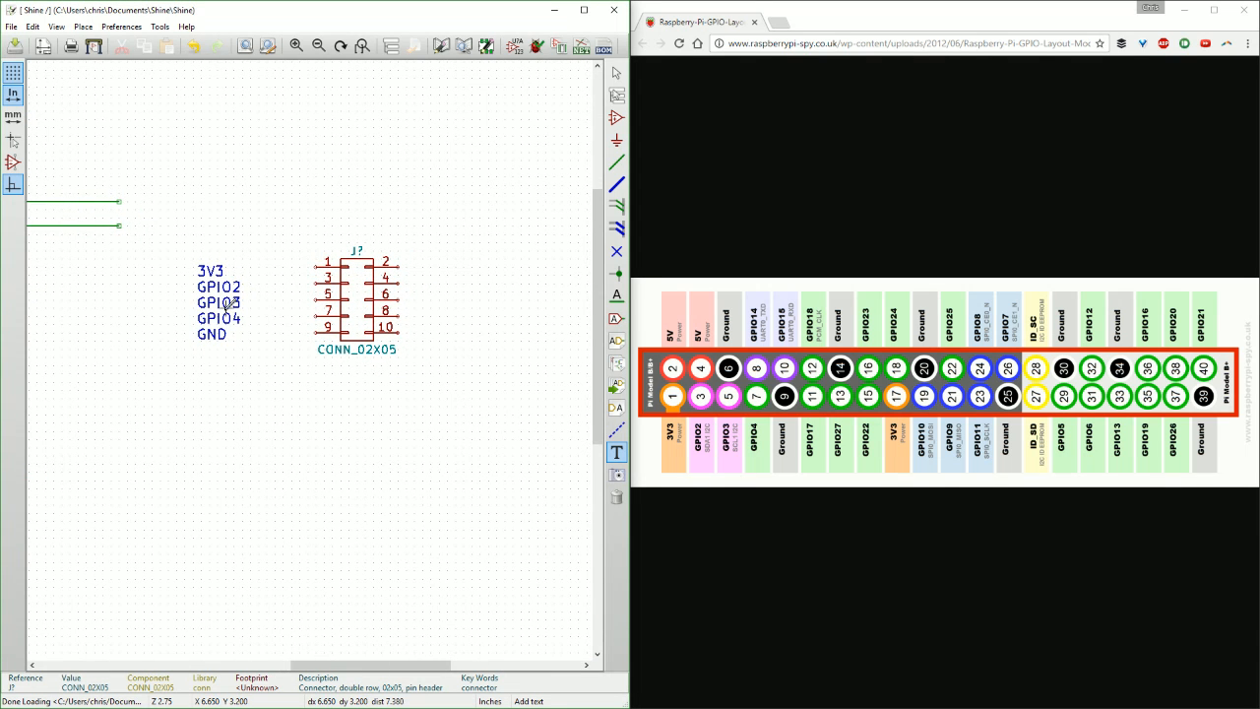
{"action": "left_click", "coordinate": [492, 258]}
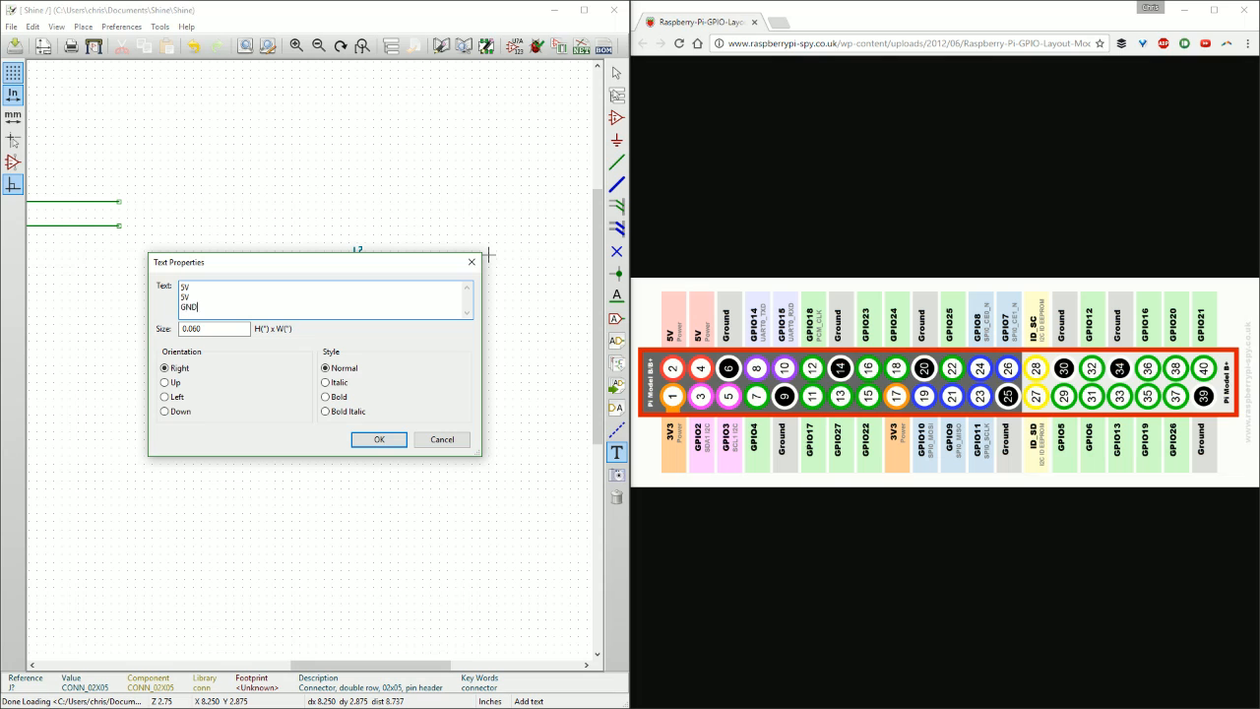
{"action": "key", "text": "Return"}
{"action": "type", "text": "GPIO14"}
{"action": "key", "text": "Return"}
{"action": "type", "text": "GPIO15"}
{"action": "key", "text": "Return"}
{"action": "key", "text": "BackSpace"}
{"action": "left_click", "coordinate": [378, 440]}
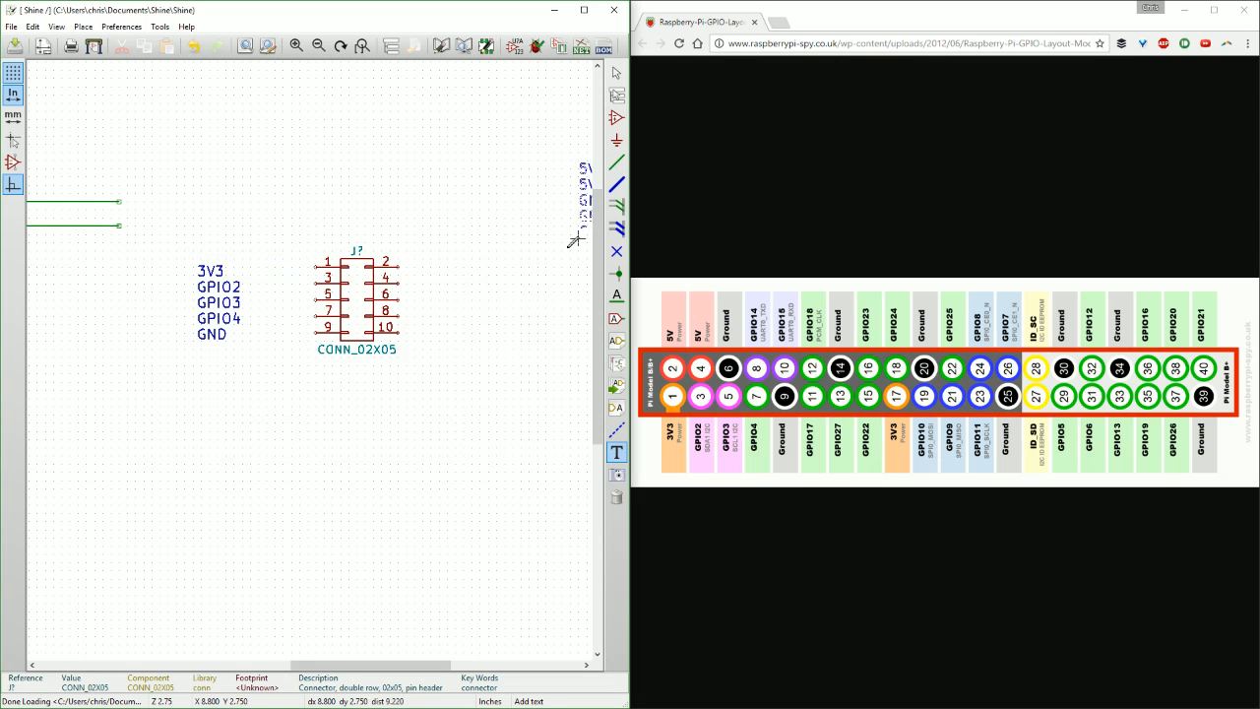
{"action": "left_click", "coordinate": [496, 335]}
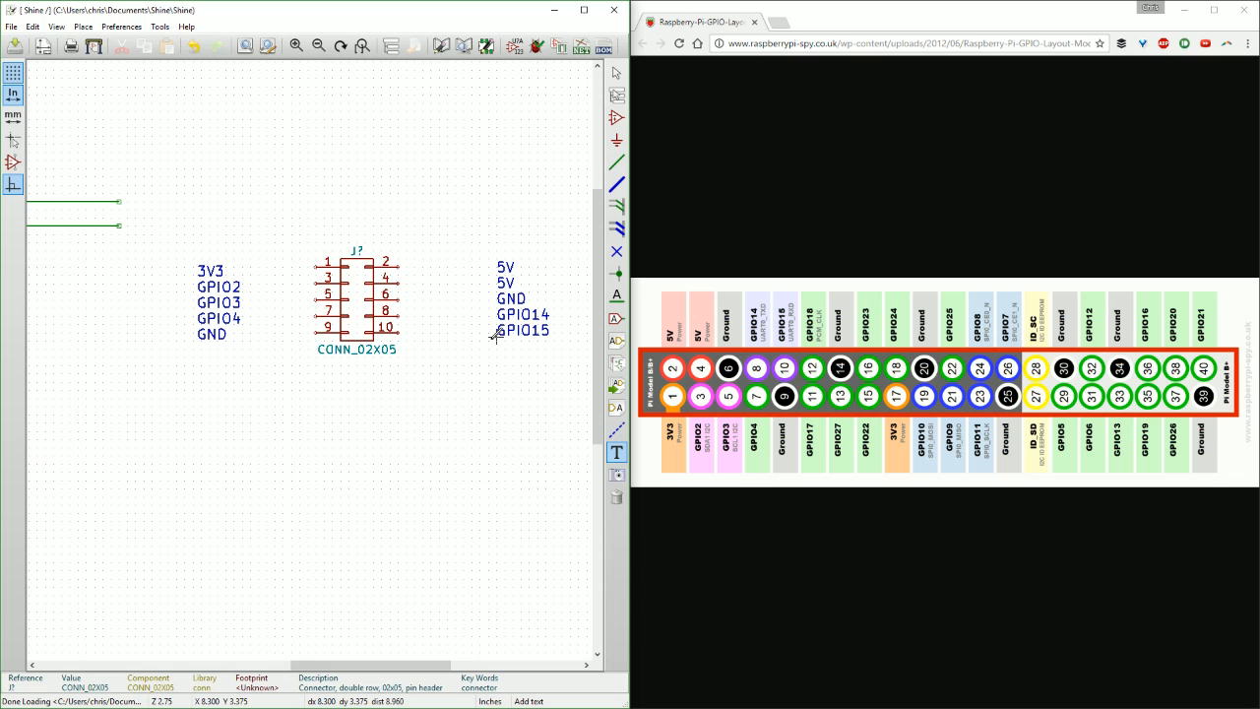
Move the 3V3 to GND text note slightly farther left of the connector.
{"action": "left_click", "coordinate": [189, 340]}
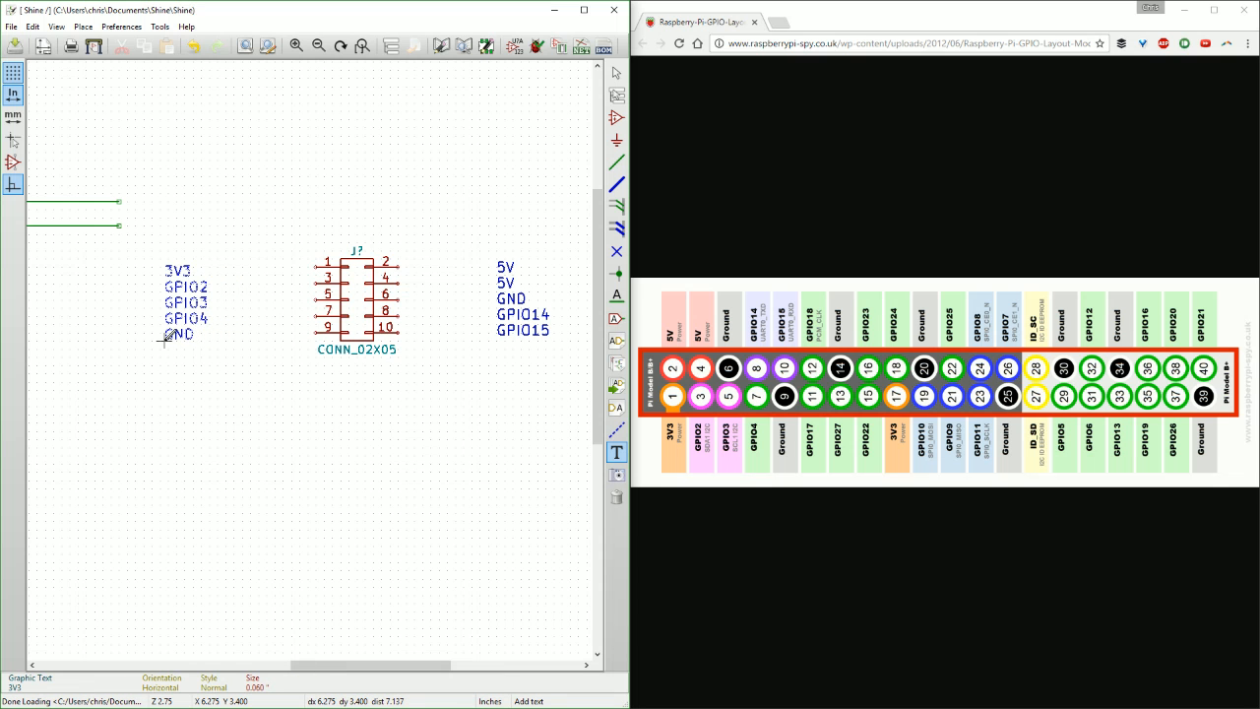
{"action": "left_click", "coordinate": [168, 335]}
{"action": "middle_click_drag", "start_coordinate": [221, 345], "coordinate": [341, 285]}
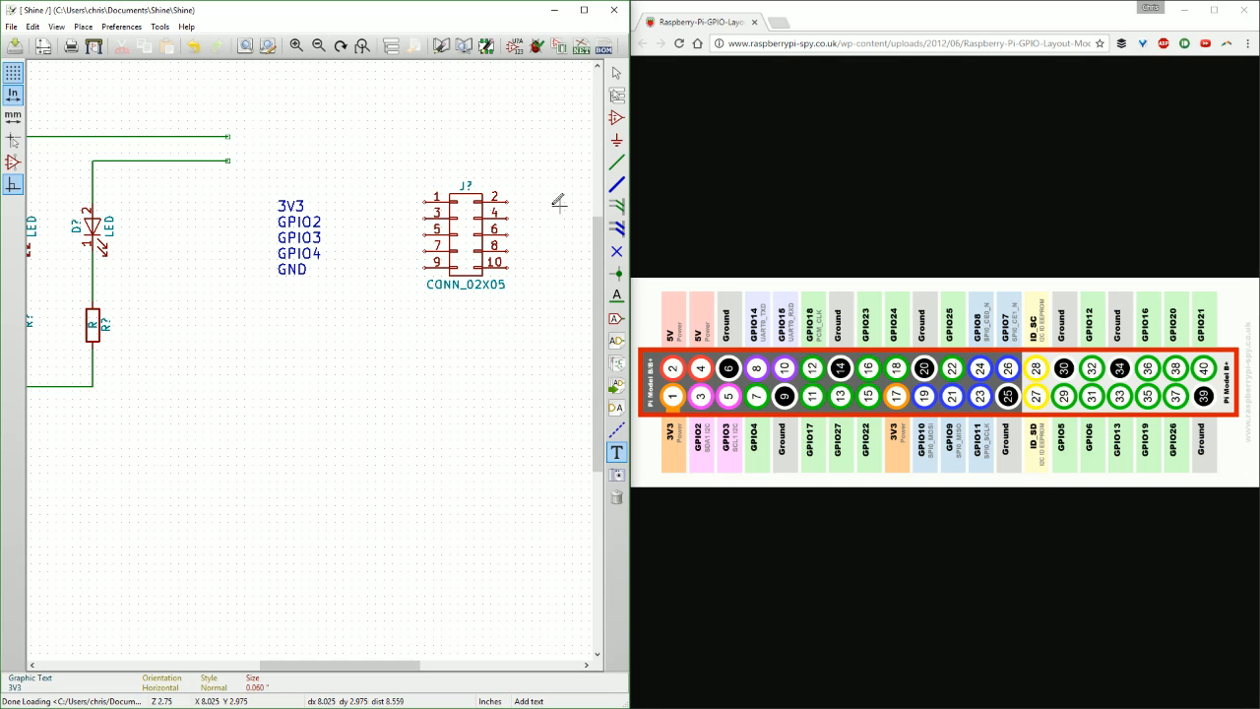
Wire the shared lower resistor connection, from below the right resistor, to pin 9 of the connector.
{"action": "key", "text": "w"}
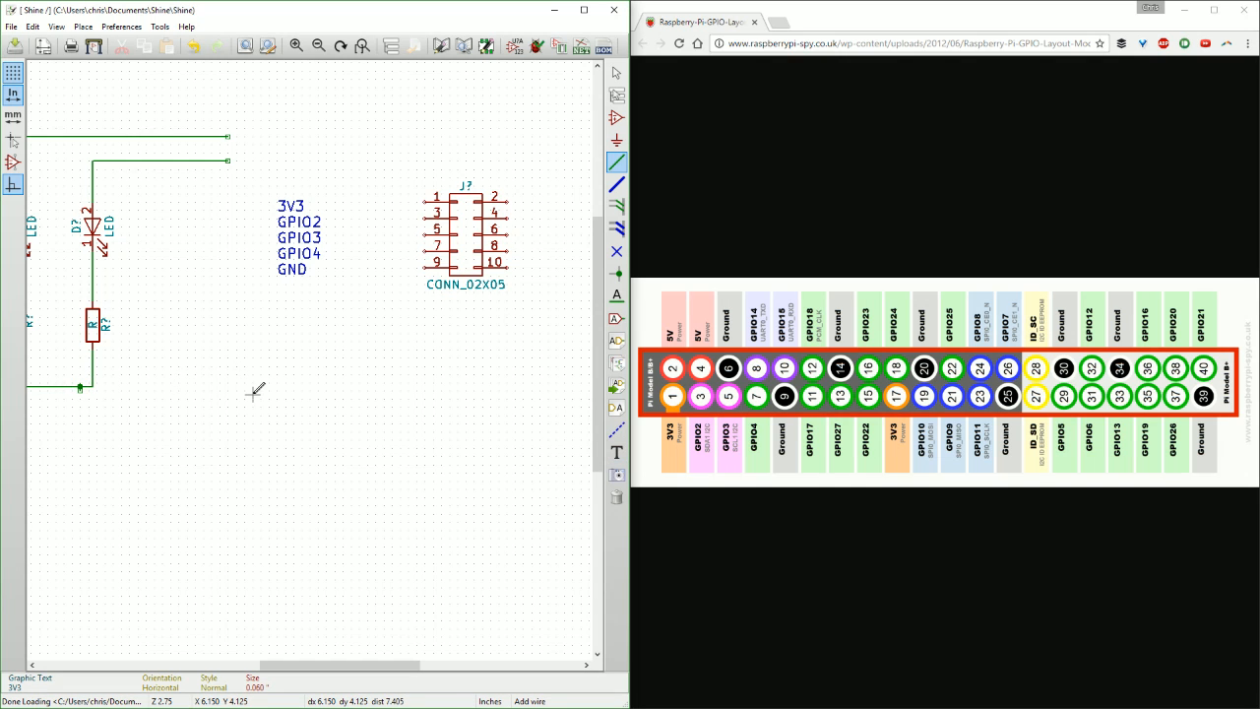
{"action": "key", "text": "ctrl+z"}
{"action": "left_click", "coordinate": [93, 386]}
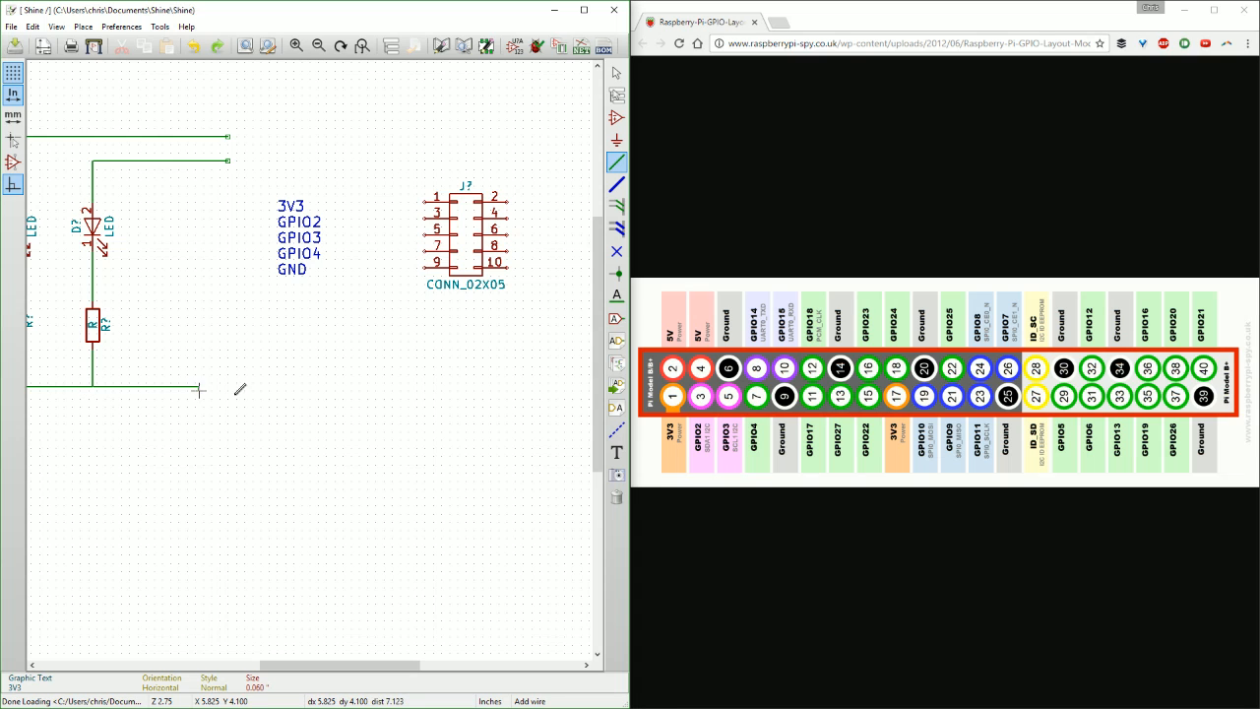
{"action": "left_click", "coordinate": [379, 266]}
{"action": "left_click", "coordinate": [427, 265]}
Extend the left LED's open wire to connector pin 1 and the right LED's open wire to pin 3.
{"action": "middle_click_drag", "start_coordinate": [333, 271], "coordinate": [266, 256]}
{"action": "middle_click_drag", "start_coordinate": [180, 175], "coordinate": [242, 174]}
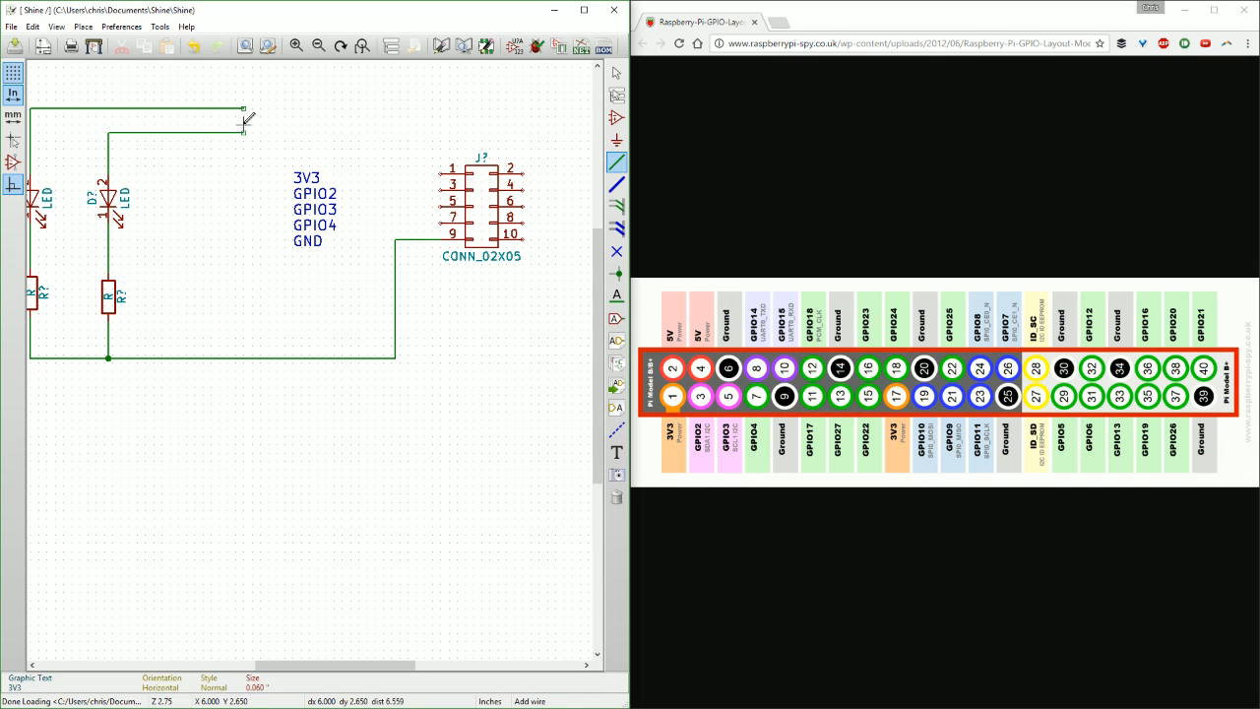
{"action": "left_click", "coordinate": [244, 107]}
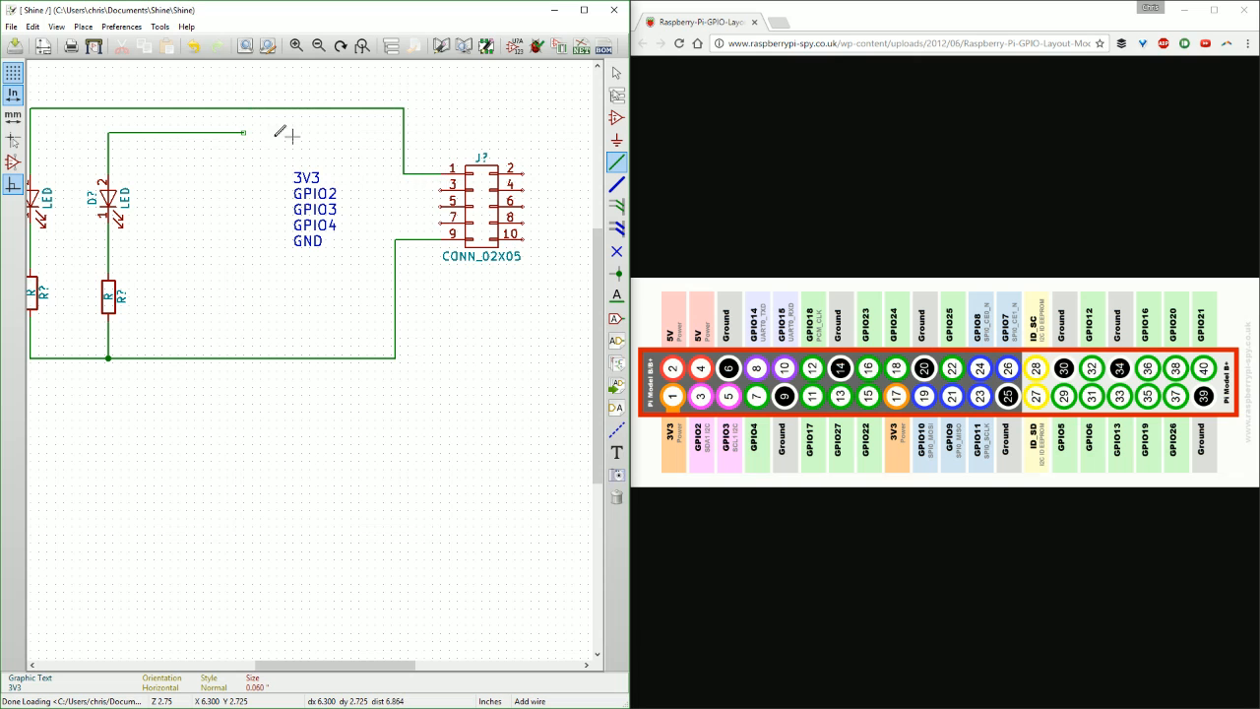
{"action": "middle_click_drag", "start_coordinate": [242, 288], "coordinate": [259, 295]}
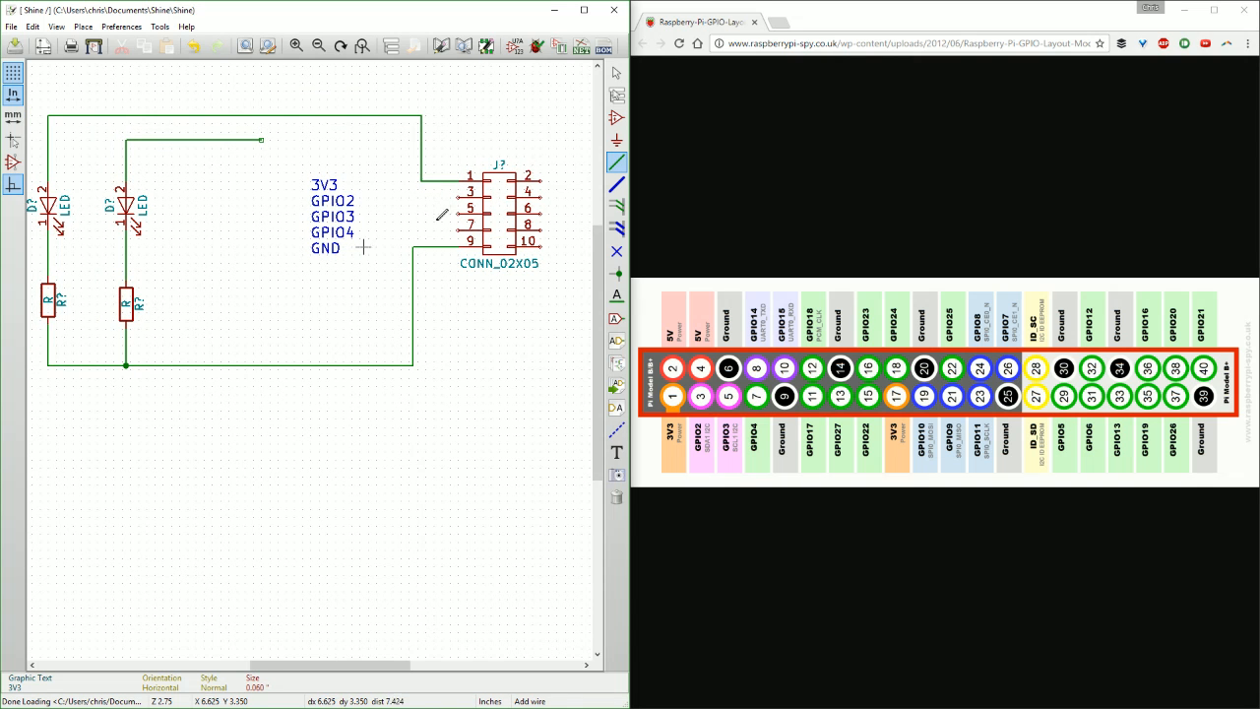
{"action": "left_click", "coordinate": [261, 140]}
{"action": "key", "text": "Escape"}
Set the value of the resistor below the left LED to 200.
{"action": "scroll", "coordinate": [315, 228], "scroll_direction": "down", "scroll_amount": 1}
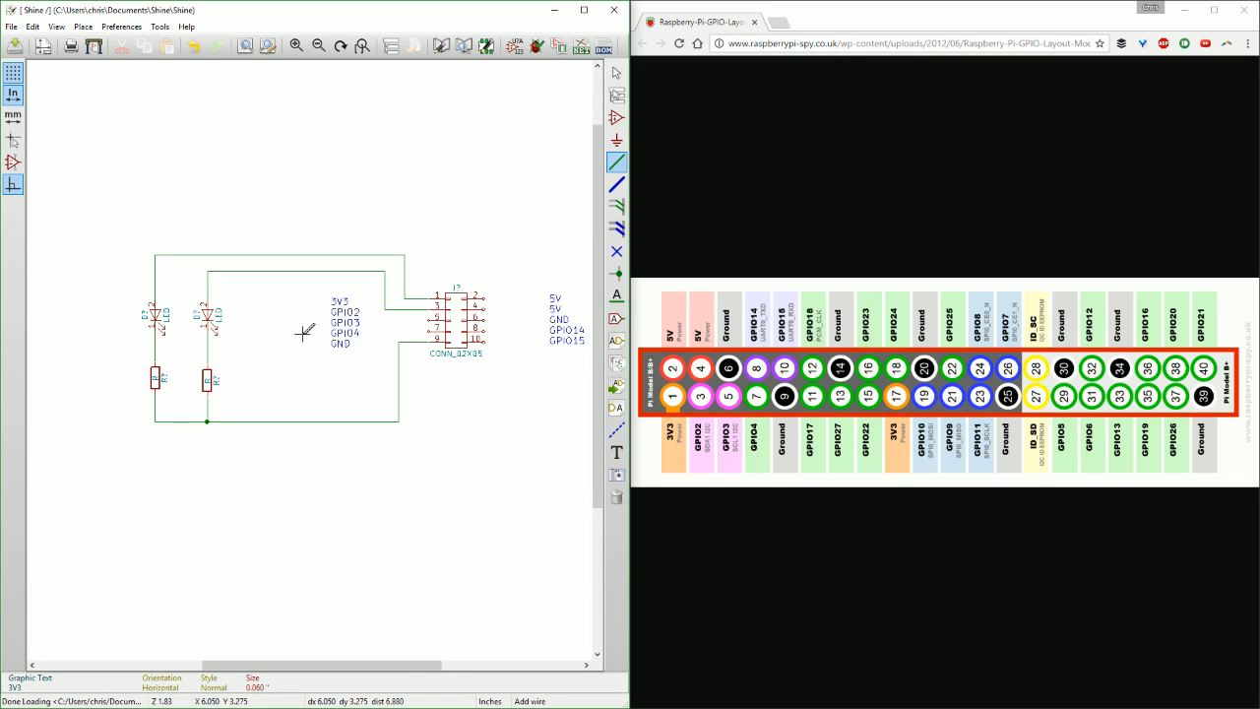
{"action": "scroll", "coordinate": [247, 298], "scroll_direction": "up", "scroll_amount": 1}
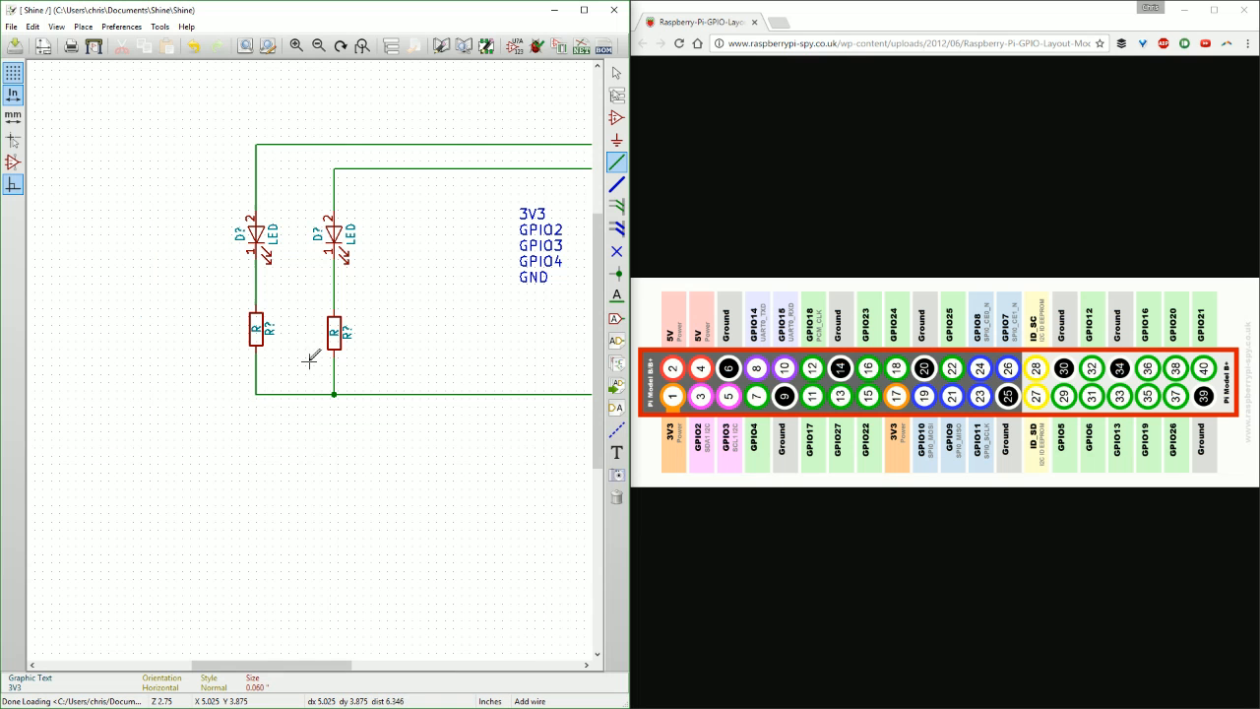
{"action": "middle_click_drag", "start_coordinate": [317, 370], "coordinate": [334, 369]}
{"action": "middle_click_drag", "start_coordinate": [257, 369], "coordinate": [294, 372]}
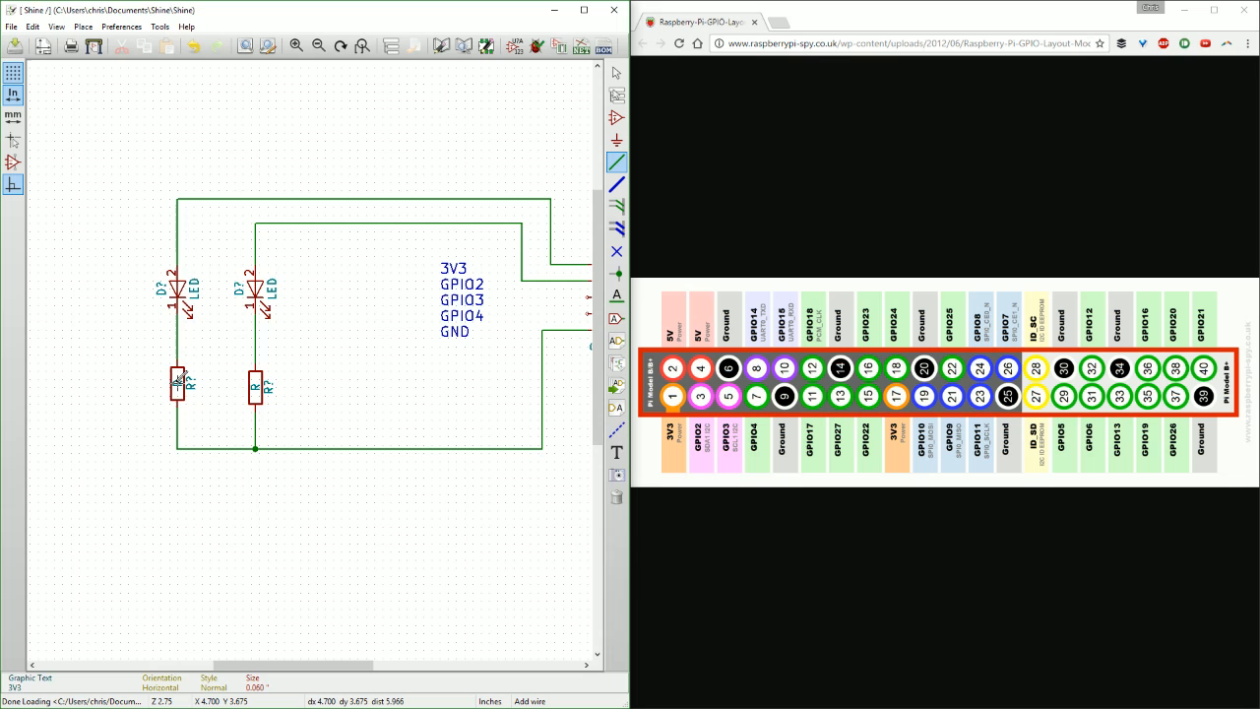
{"action": "key", "text": "v"}
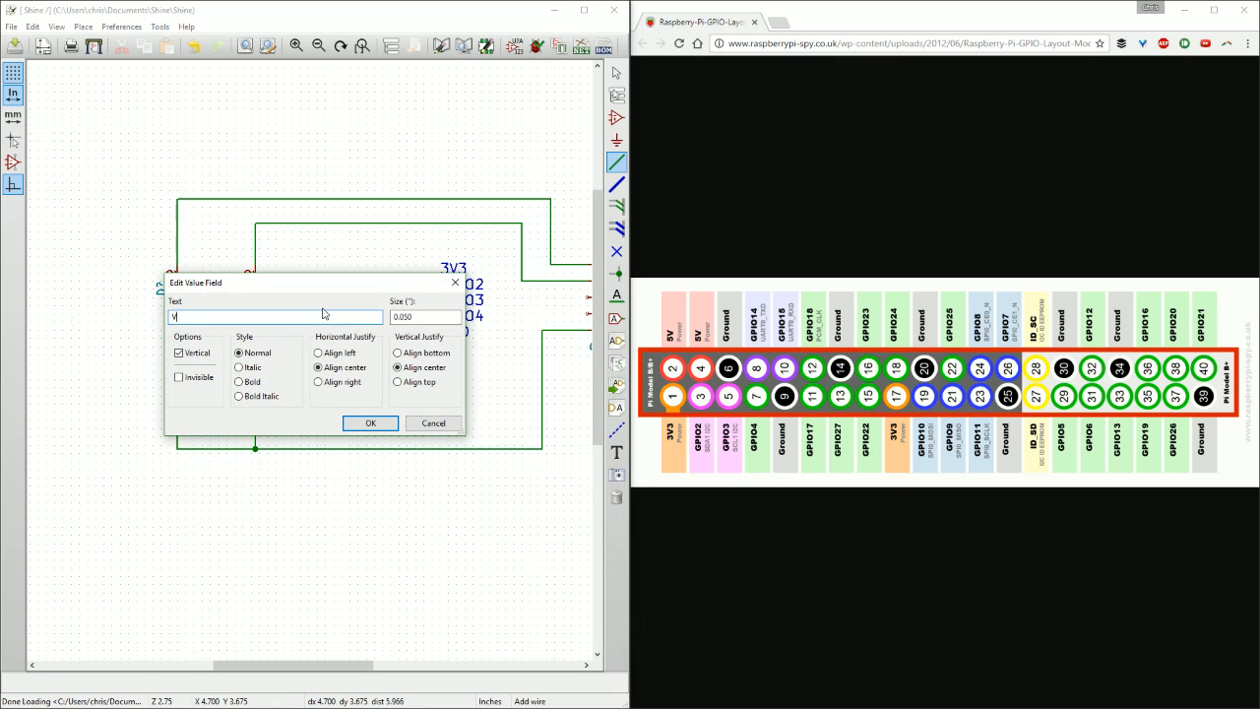
{"action": "type", "text": "200"}
{"action": "key", "text": "Return"}
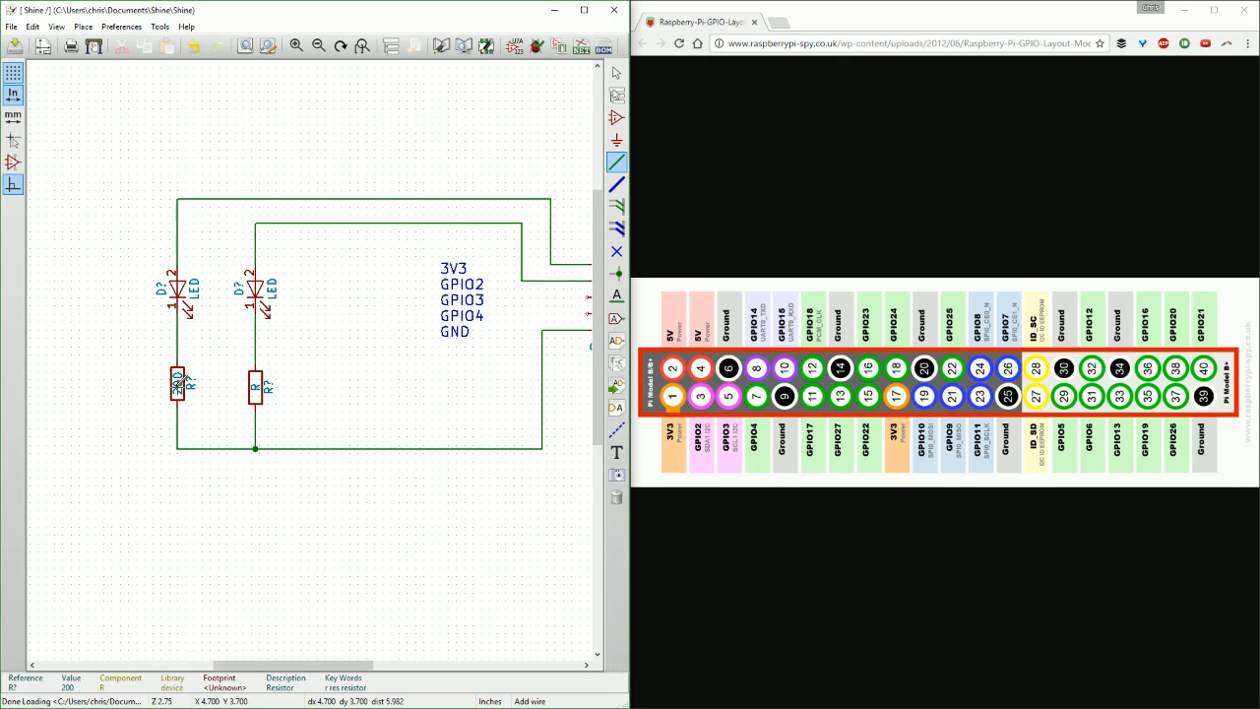
Set the value of the resistor below the right LED to 200.
{"action": "key", "text": "v"}
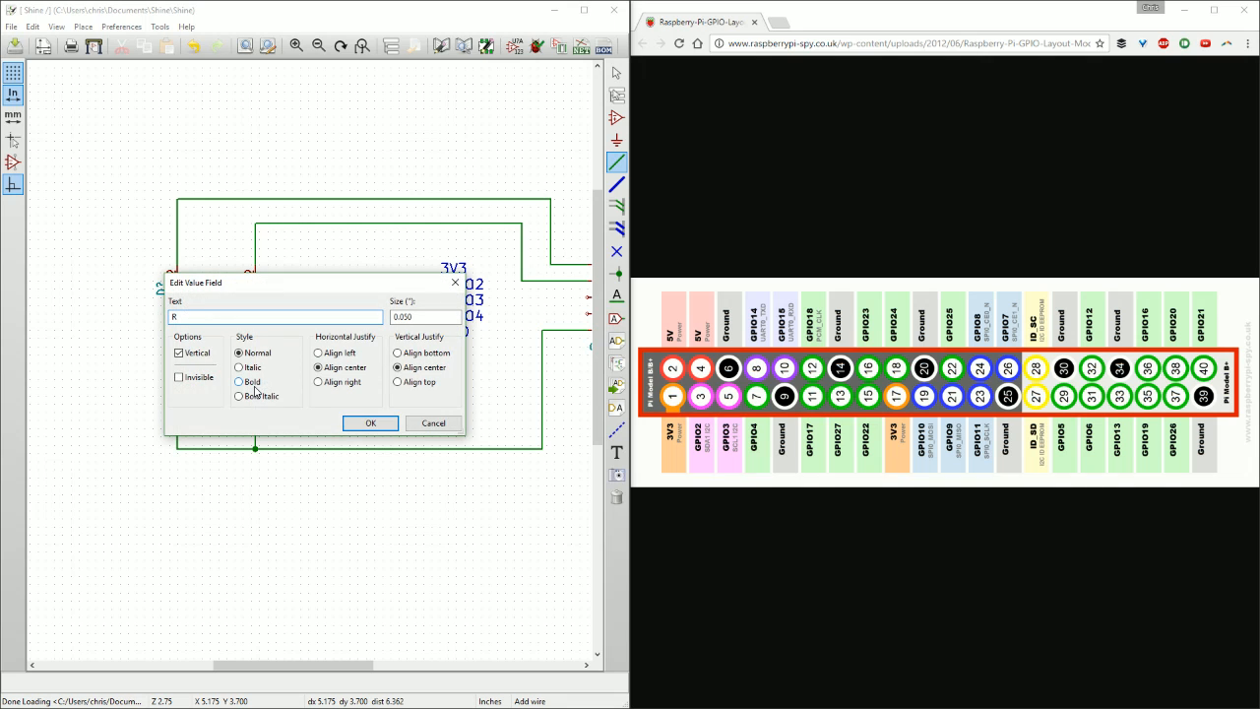
{"action": "type", "text": "200"}
{"action": "key", "text": "Return"}
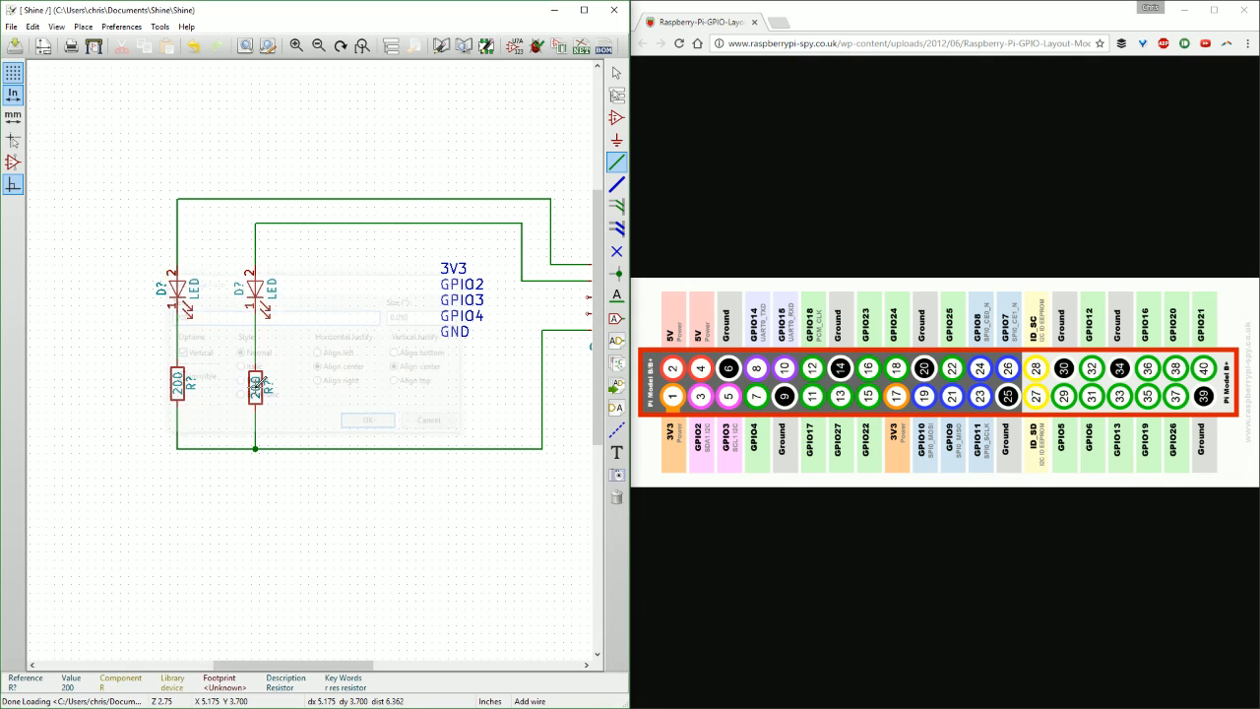
{"action": "scroll", "coordinate": [144, 294], "scroll_direction": "down", "scroll_amount": 1}
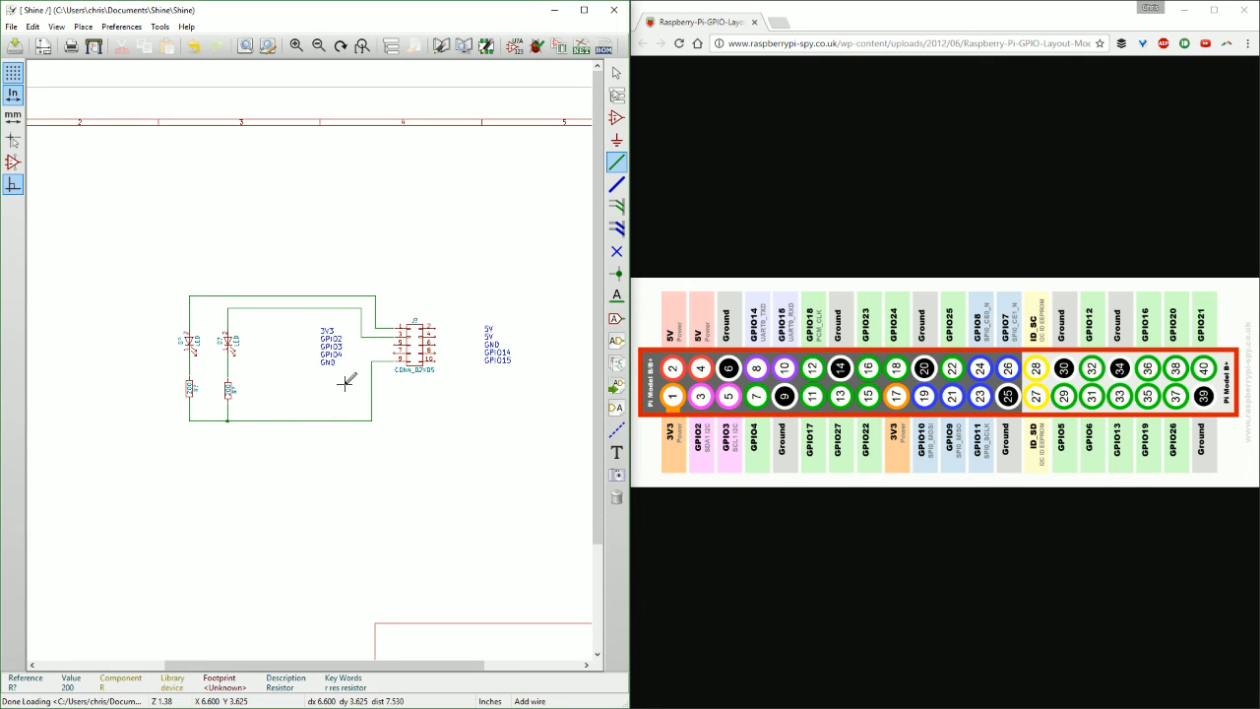
{"action": "middle_click_drag", "start_coordinate": [345, 384], "coordinate": [313, 385]}
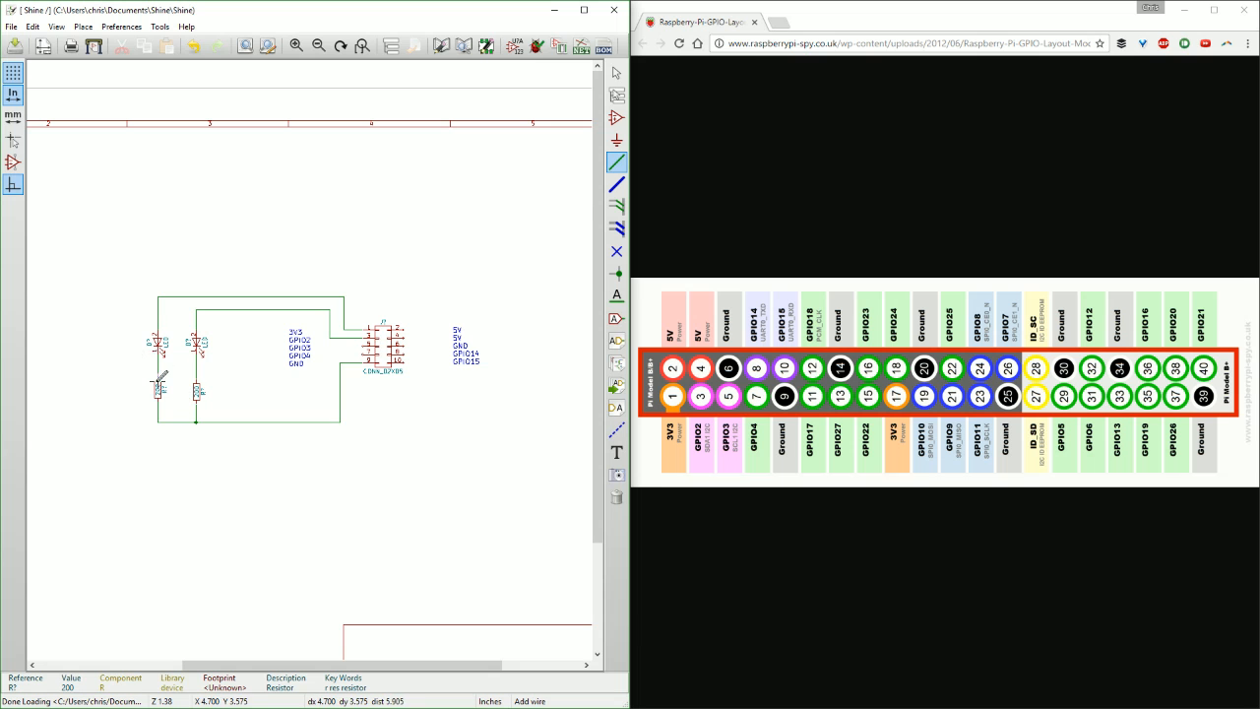
{"action": "scroll", "coordinate": [160, 378], "scroll_direction": "up", "scroll_amount": 1}
{"action": "middle_click_drag", "start_coordinate": [361, 355], "coordinate": [183, 376]}
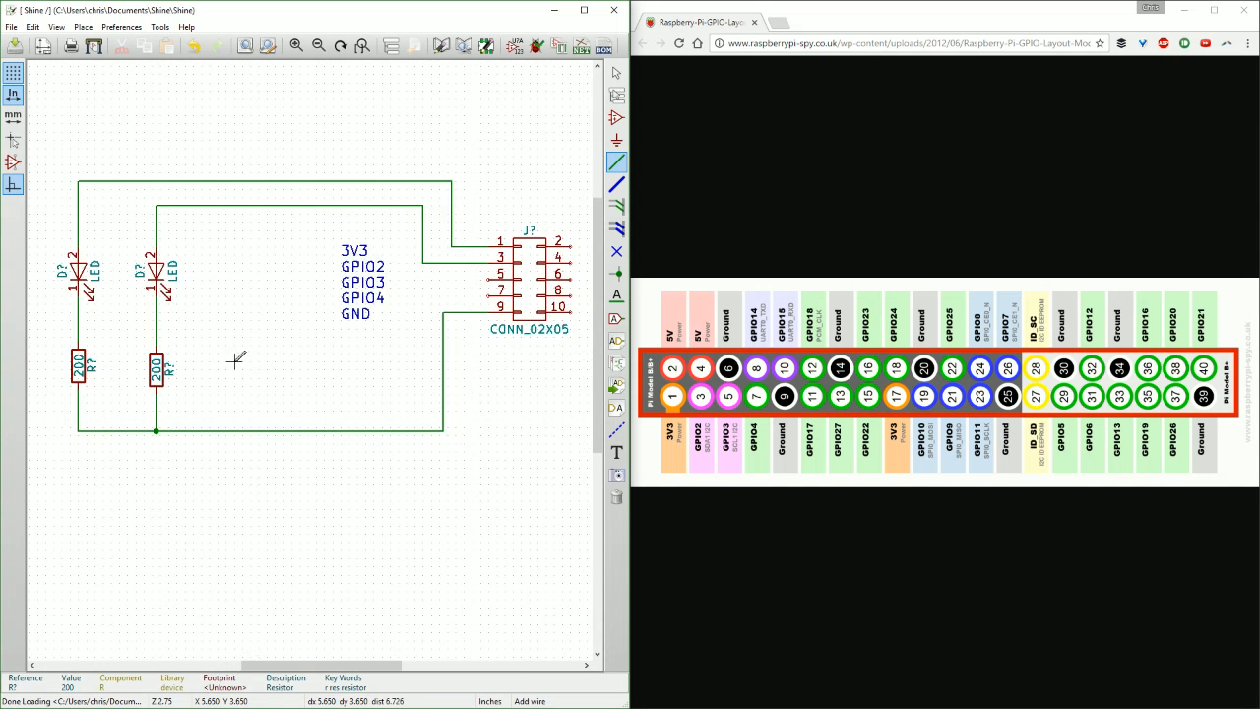
{"action": "scroll", "coordinate": [236, 361], "scroll_direction": "down", "scroll_amount": 1}
{"action": "middle_click_drag", "start_coordinate": [374, 336], "coordinate": [319, 363]}
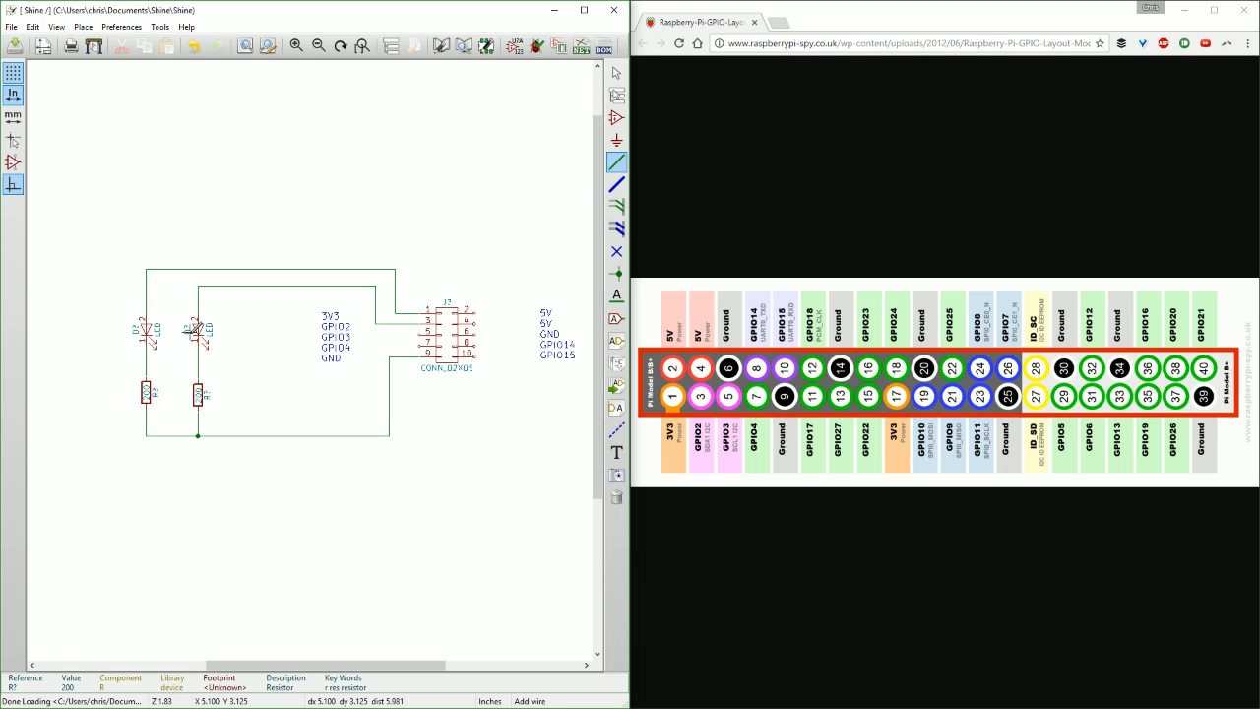
{"action": "middle_click_drag", "start_coordinate": [316, 343], "coordinate": [285, 342]}
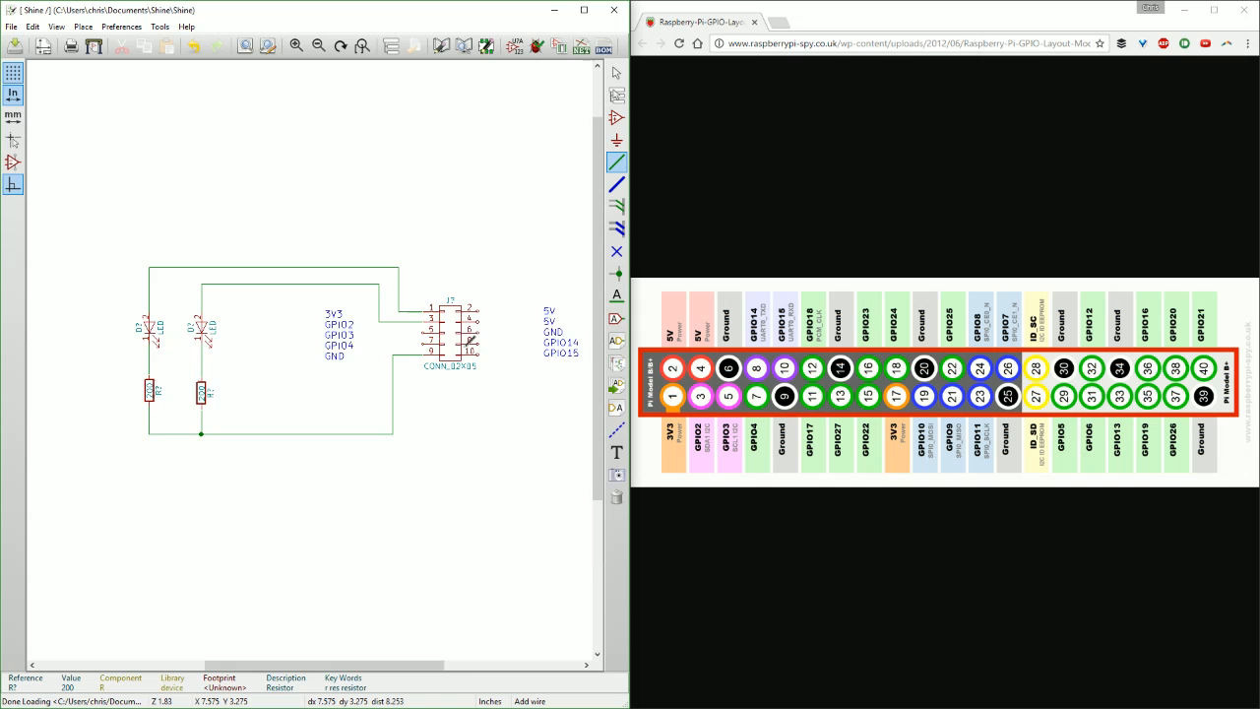
Place no-connect flags on the connector's unused pins 5, 7, 2, 4, 6, 8 and 10.
{"action": "scroll", "coordinate": [411, 347], "scroll_direction": "up", "scroll_amount": 2}
{"action": "left_click", "coordinate": [616, 251]}
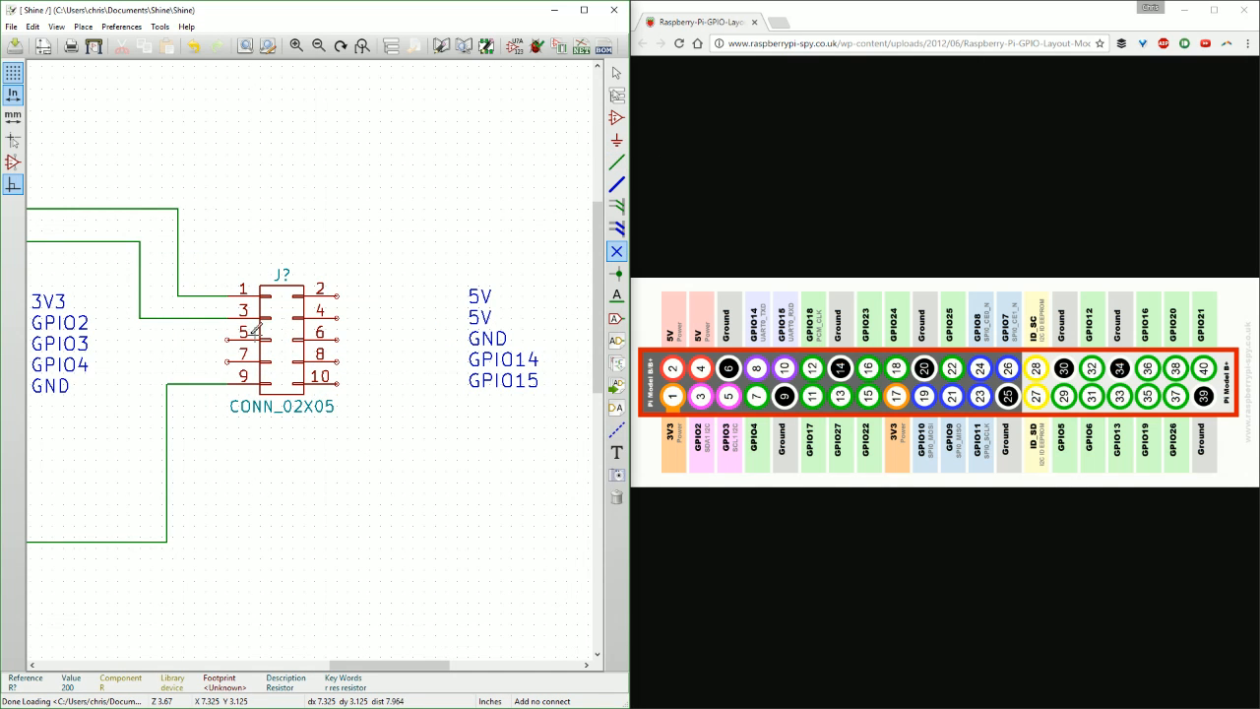
{"action": "left_click", "coordinate": [228, 340]}
{"action": "left_click", "coordinate": [227, 361]}
{"action": "left_click", "coordinate": [338, 382]}
{"action": "left_click", "coordinate": [338, 340]}
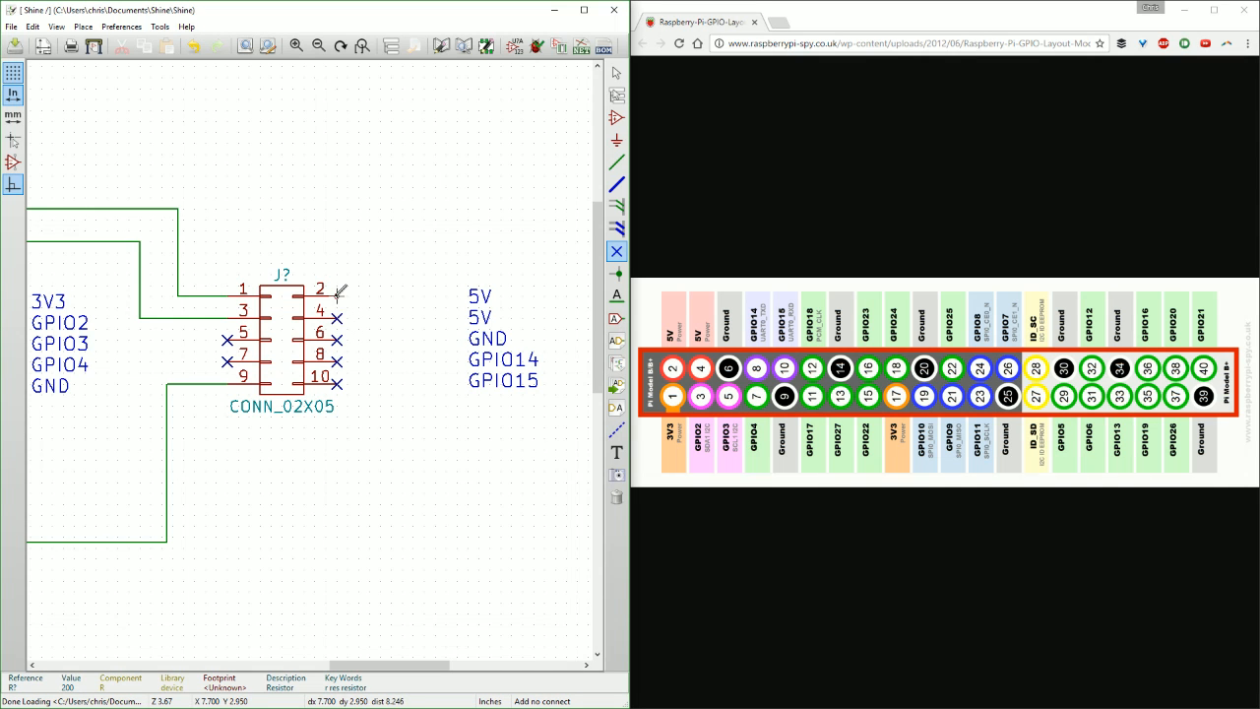
{"action": "left_click", "coordinate": [337, 292]}
{"action": "scroll", "coordinate": [338, 295], "scroll_direction": "down", "scroll_amount": 2}
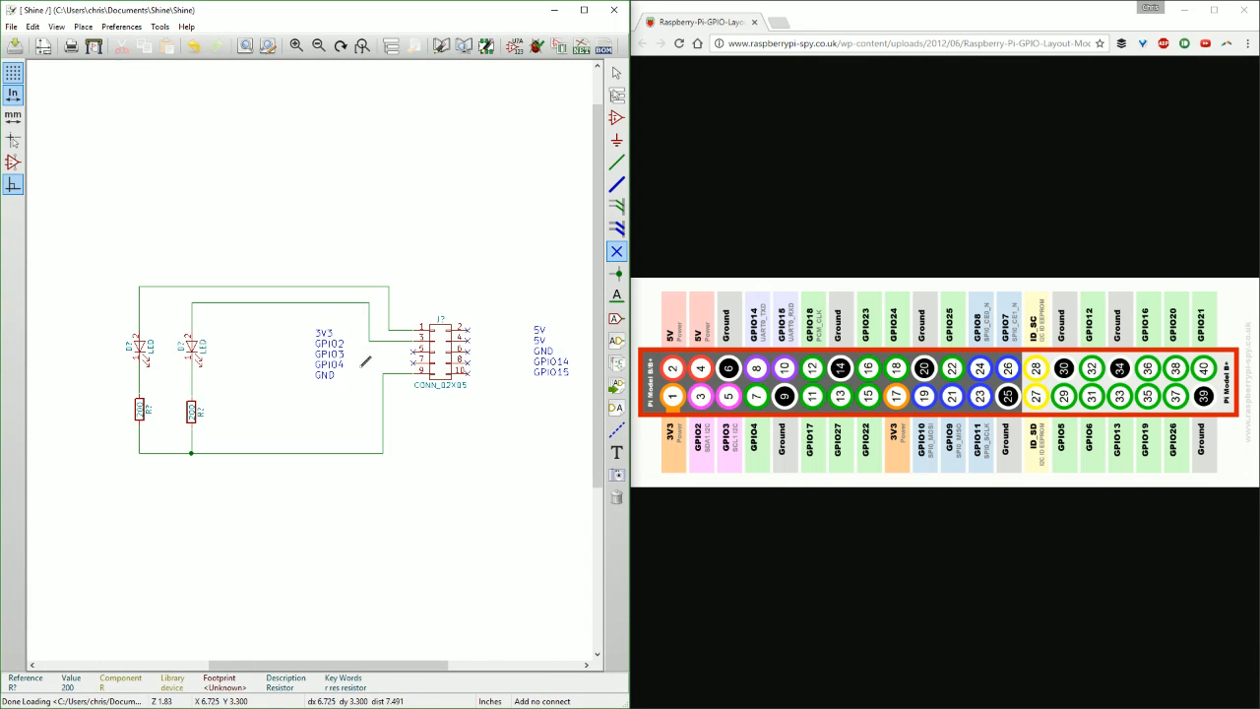
Examine the unnumbered reference designators of the connector, LEDs and resistors.
{"action": "middle_click_drag", "start_coordinate": [338, 355], "coordinate": [308, 345]}
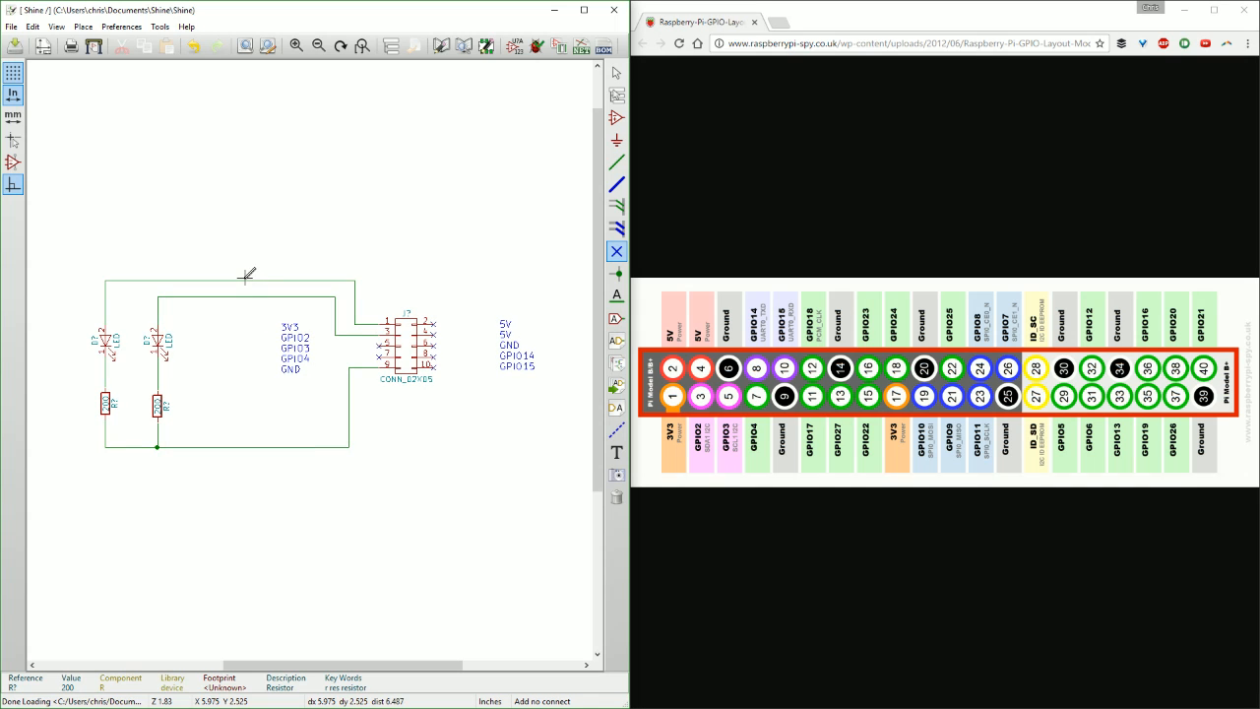
{"action": "mouse_move", "coordinate": [507, 256]}
{"action": "middle_mouse_down"}
{"action": "mouse_move", "coordinate": [495, 228]}
{"action": "mouse_move", "coordinate": [521, 260]}
{"action": "middle_mouse_up"}
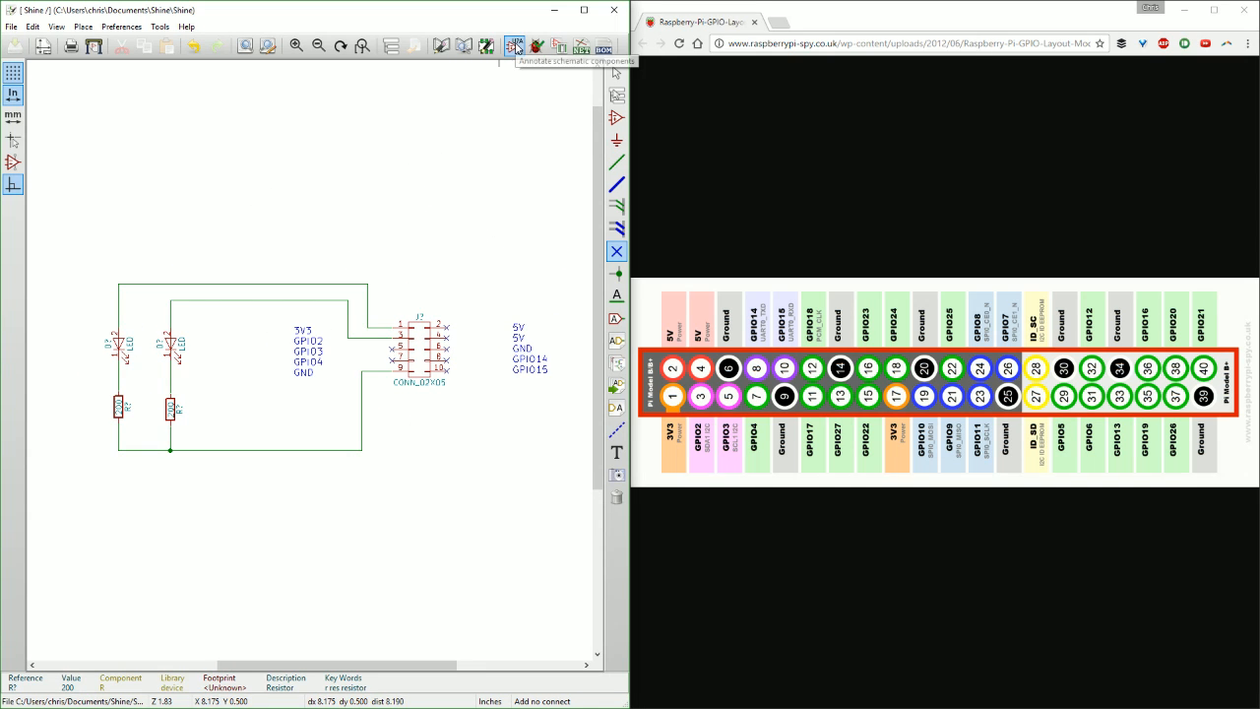
{"action": "middle_click_drag", "start_coordinate": [387, 274], "coordinate": [414, 246]}
{"action": "scroll", "coordinate": [446, 321], "scroll_direction": "up", "scroll_amount": 1}
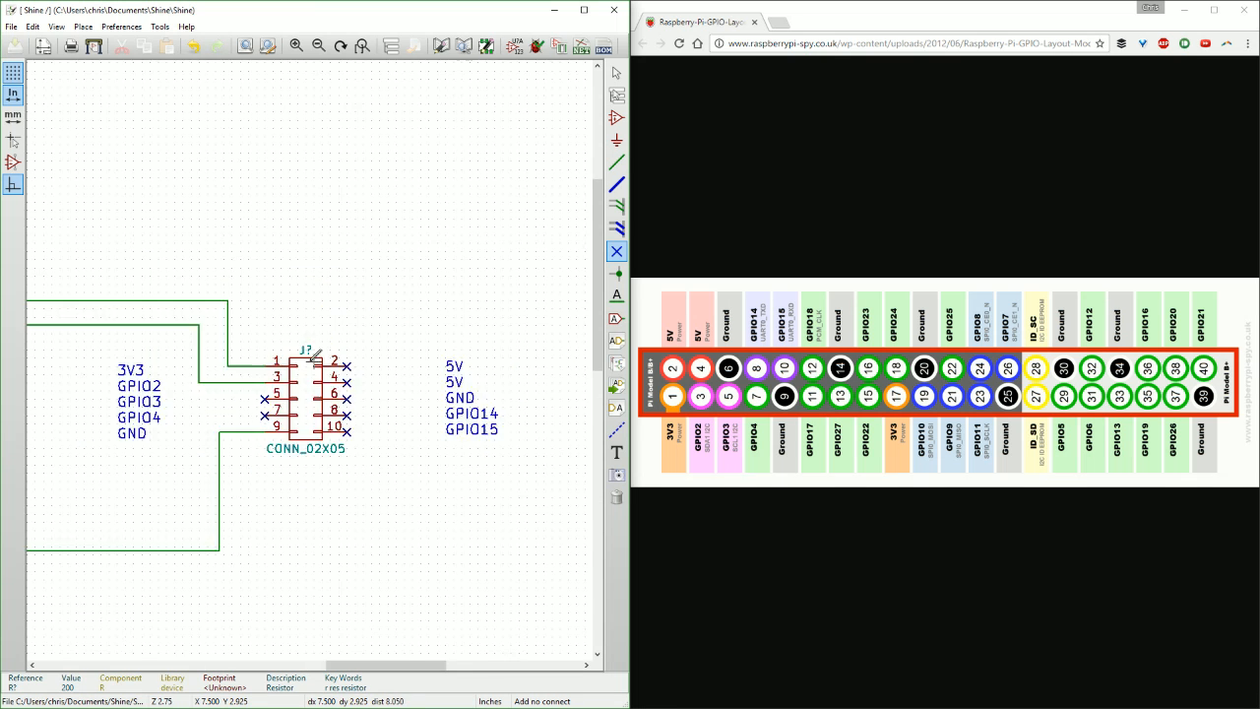
{"action": "scroll", "coordinate": [295, 374], "scroll_direction": "up", "scroll_amount": 1}
{"action": "scroll", "coordinate": [263, 375], "scroll_direction": "down", "scroll_amount": 1}
{"action": "scroll", "coordinate": [54, 389], "scroll_direction": "up", "scroll_amount": 1}
{"action": "scroll", "coordinate": [223, 455], "scroll_direction": "up", "scroll_amount": 1}
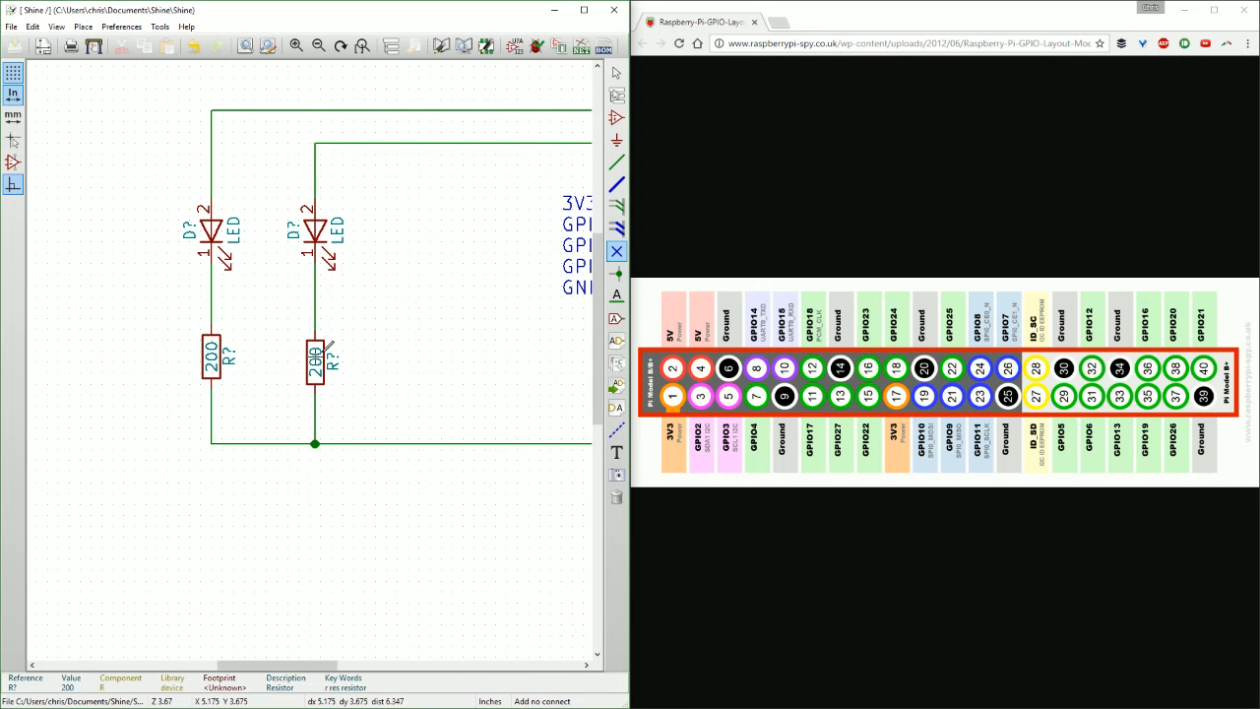
{"action": "middle_click_drag", "start_coordinate": [375, 286], "coordinate": [294, 309]}
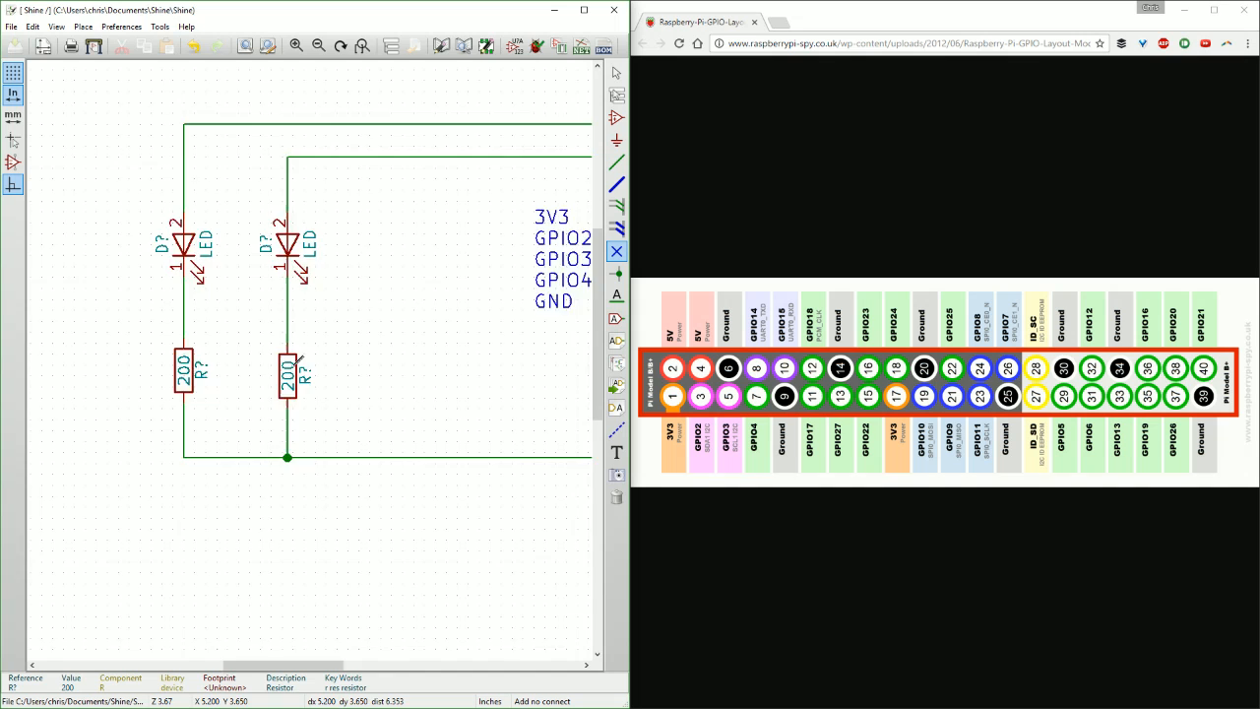
{"action": "scroll", "coordinate": [334, 351], "scroll_direction": "down", "scroll_amount": 3}
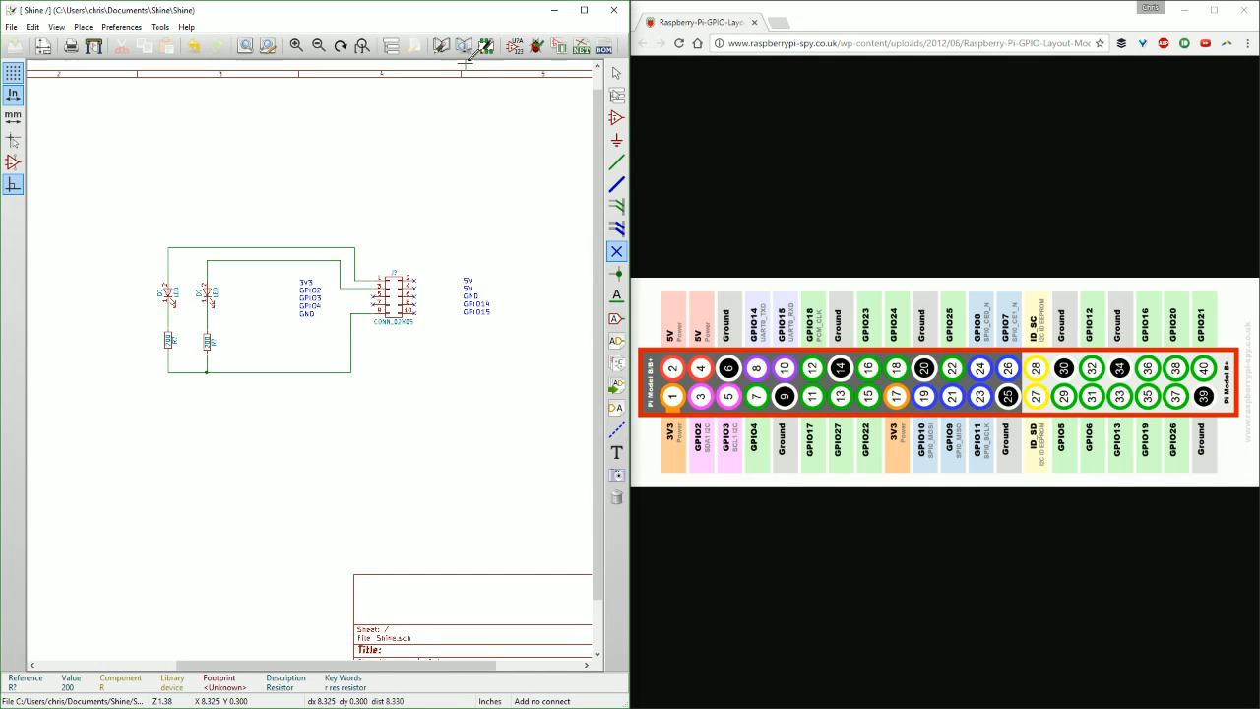
Annotate the unannotated components across the entire schematic, keeping existing annotation and sorting by X position.
{"action": "left_click", "coordinate": [514, 45]}
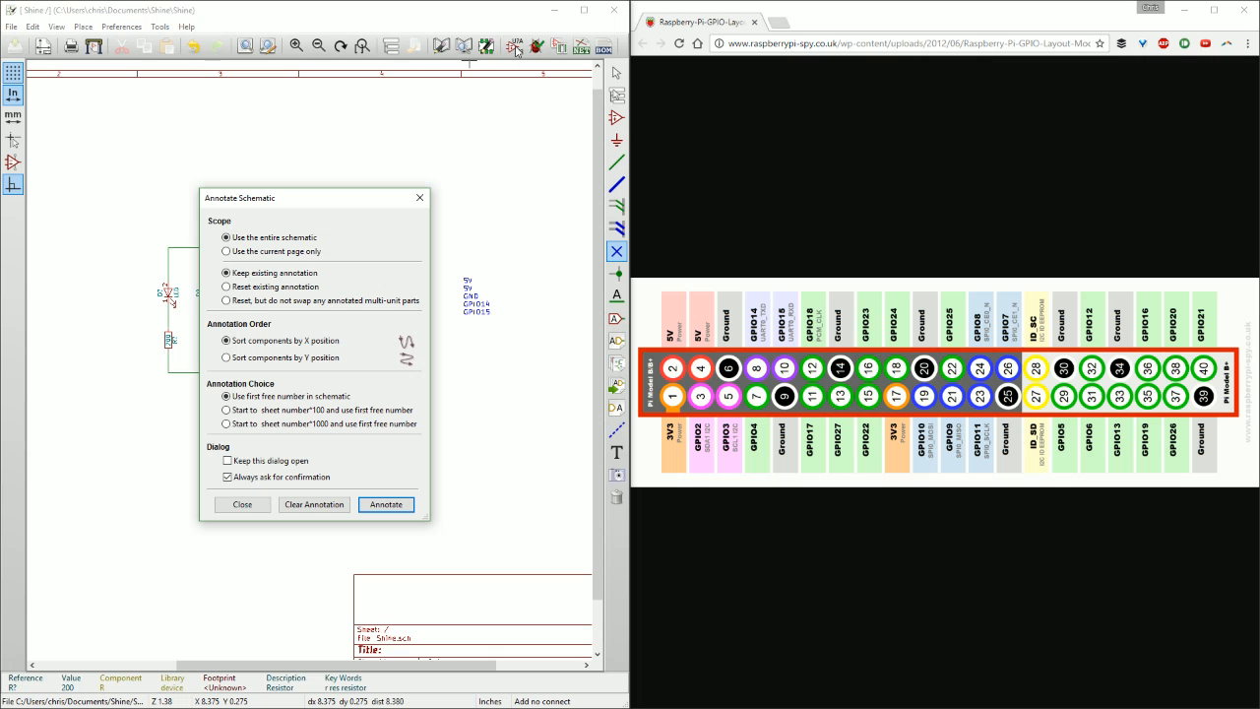
{"action": "left_click", "coordinate": [386, 504]}
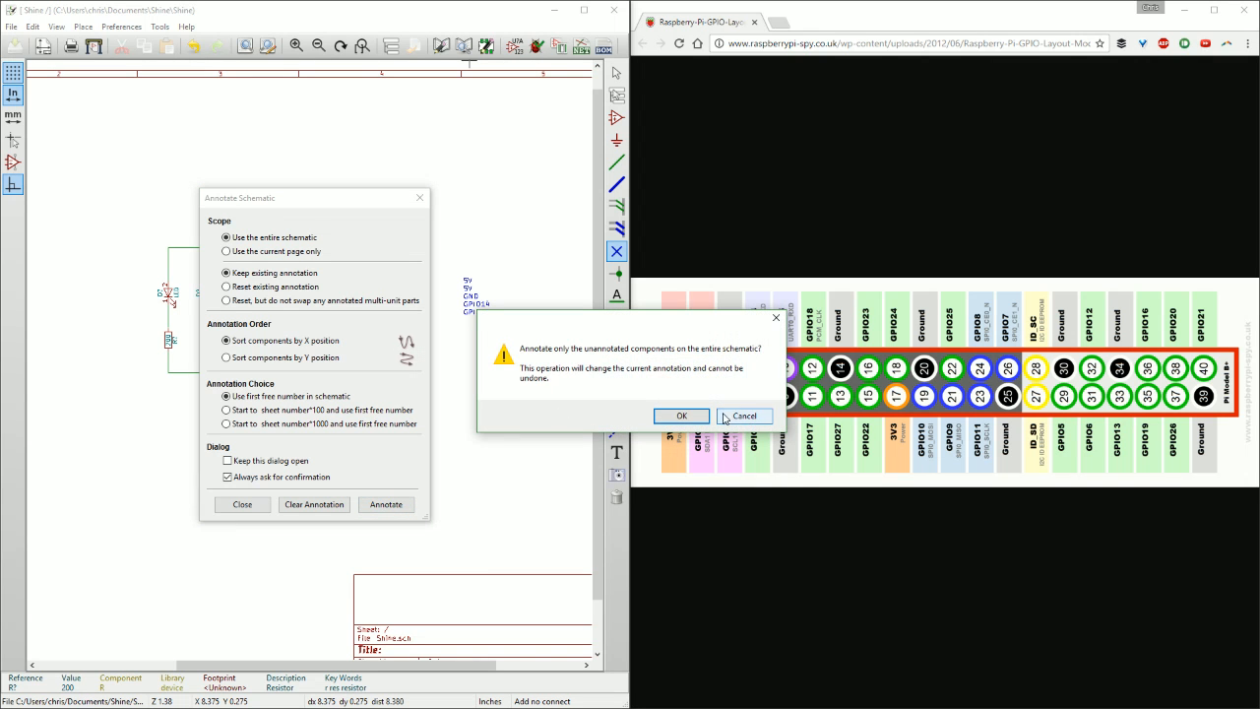
{"action": "left_click", "coordinate": [680, 415]}
{"action": "scroll", "coordinate": [344, 355], "scroll_direction": "up", "scroll_amount": 5}
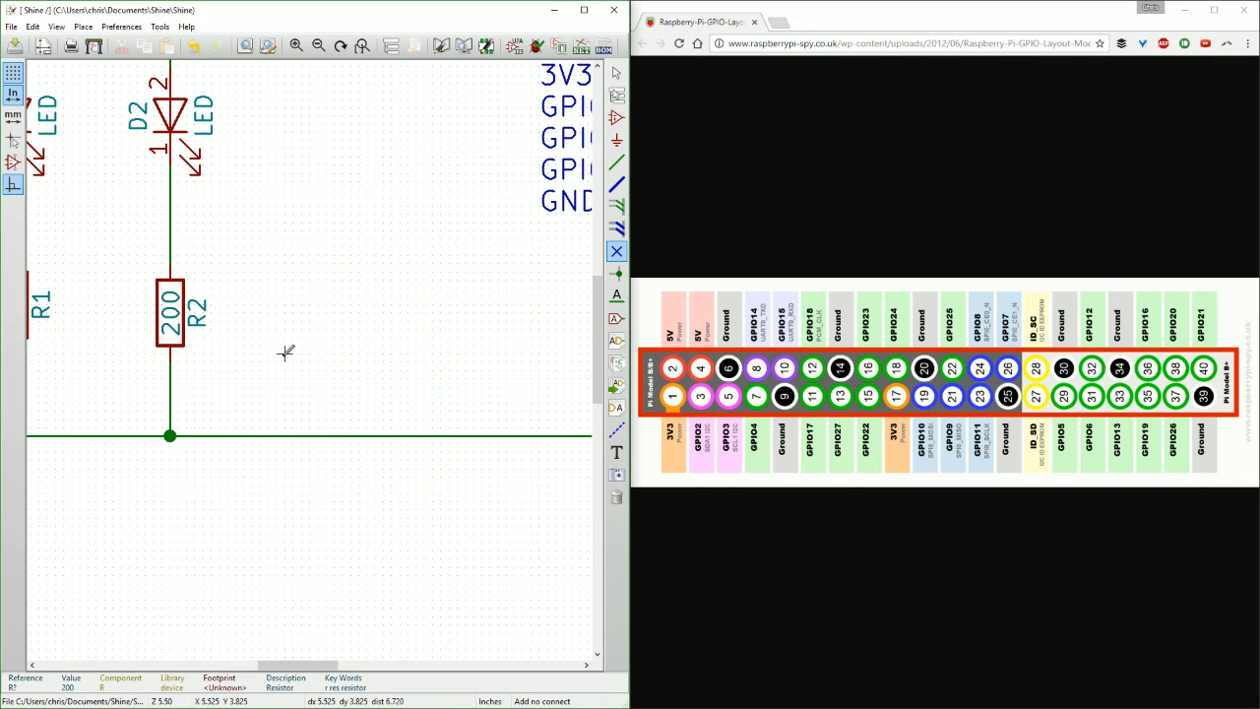
{"action": "scroll", "coordinate": [237, 328], "scroll_direction": "down", "scroll_amount": 4}
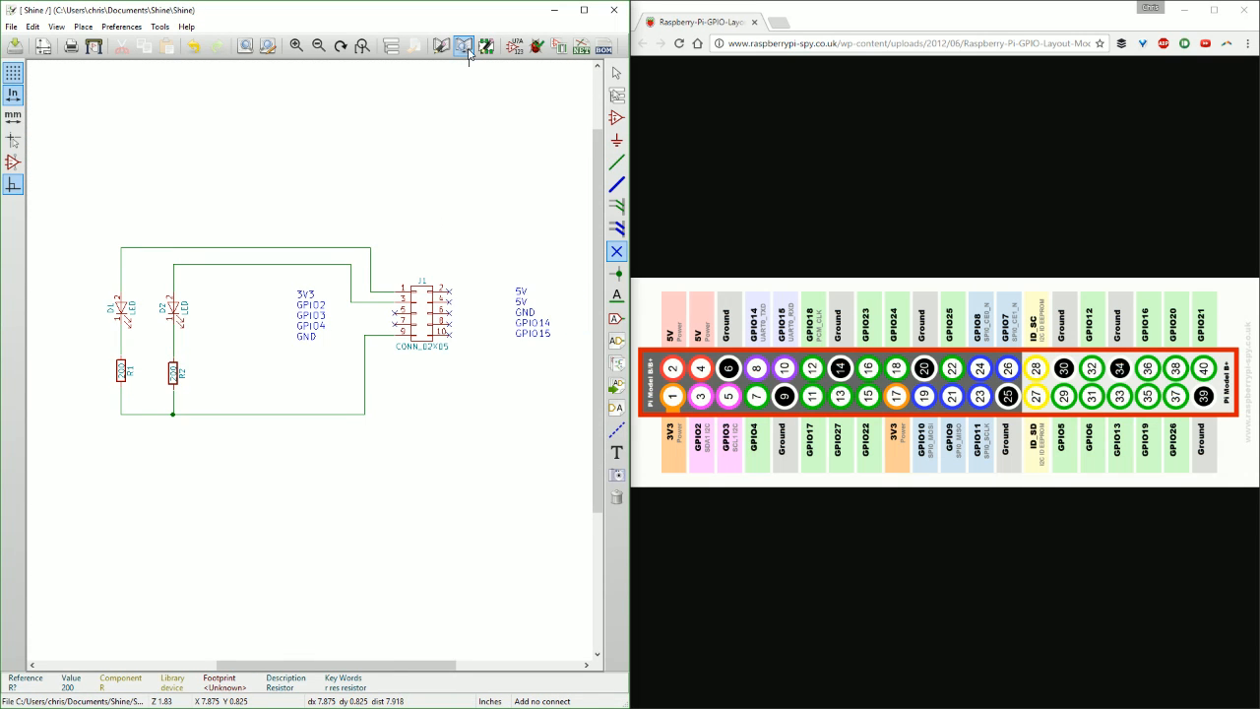
Run the electrical rules check on the annotated schematic and close the checker.
{"action": "left_click", "coordinate": [536, 47]}
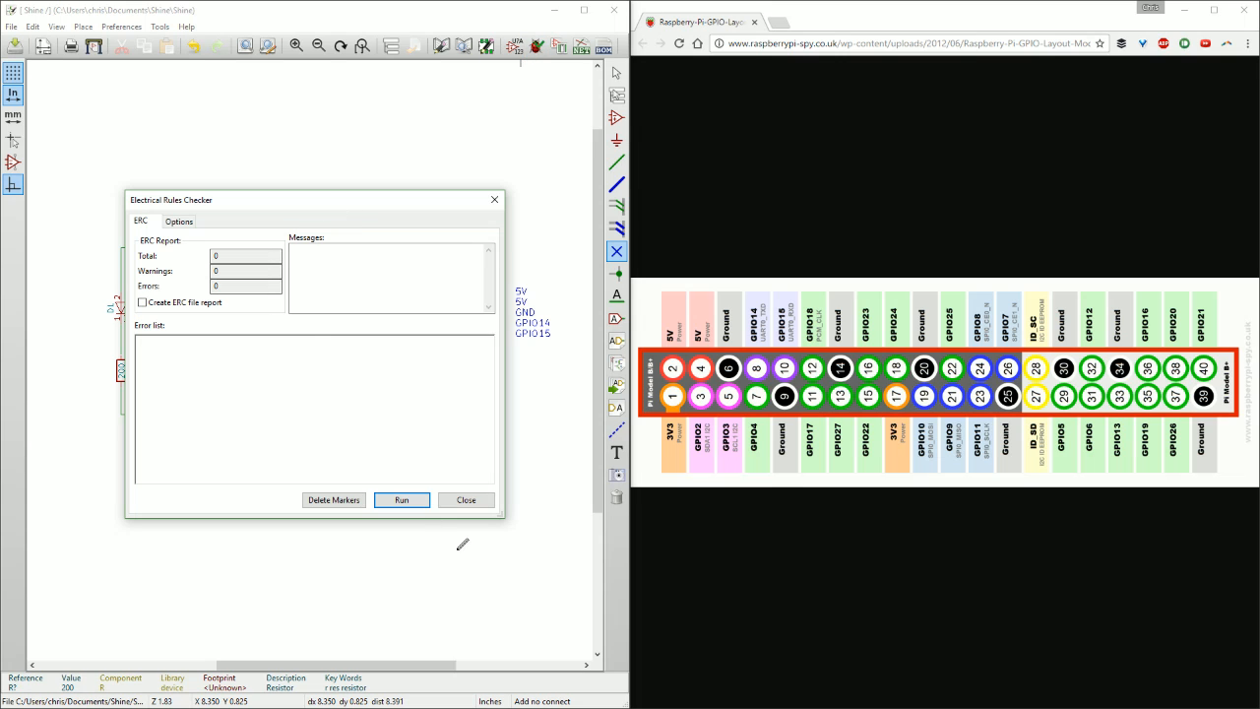
{"action": "left_click", "coordinate": [397, 504]}
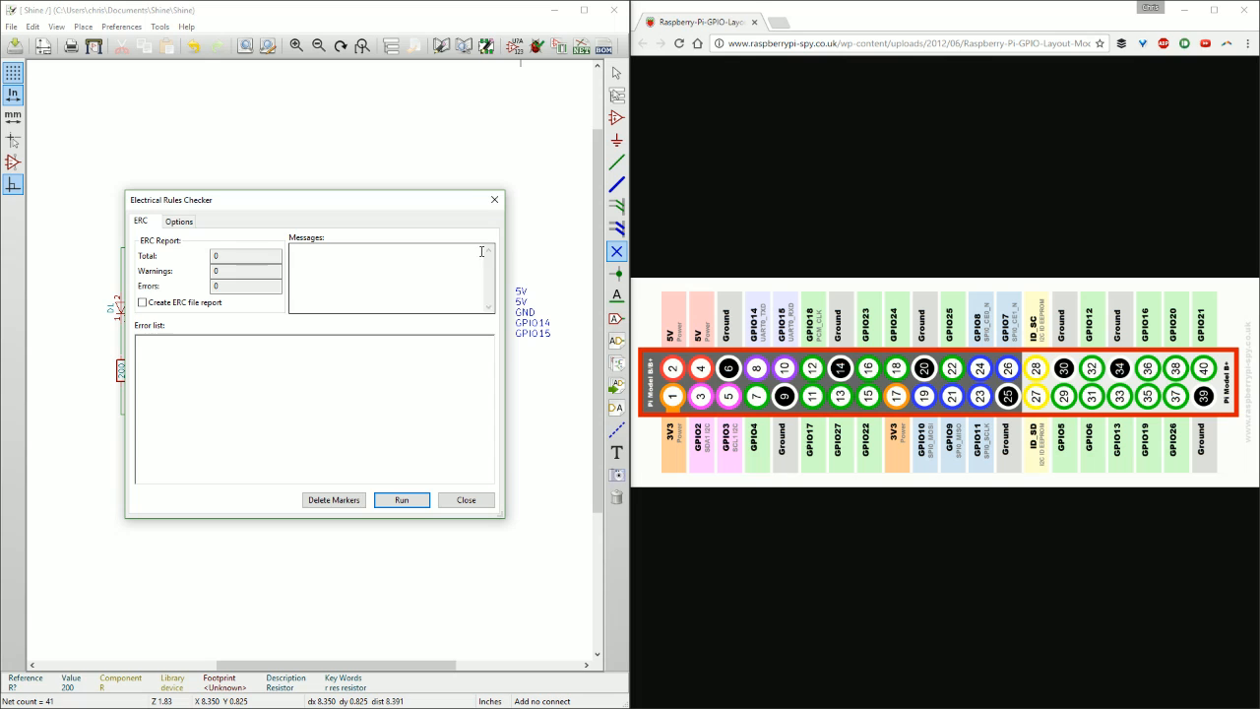
{"action": "left_click", "coordinate": [495, 200]}
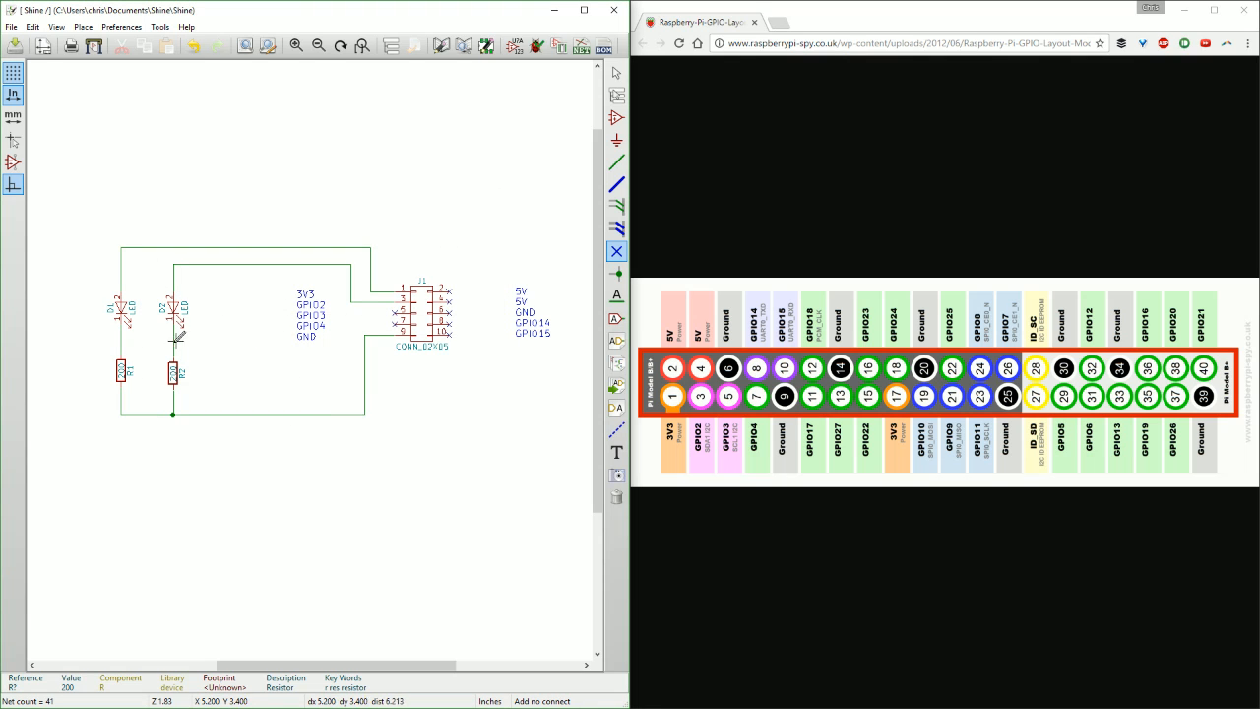
Delete the wire between D2 and R2 and run the electrical rules check on the broken connection.
{"action": "scroll", "coordinate": [174, 345], "scroll_direction": "up", "scroll_amount": 2}
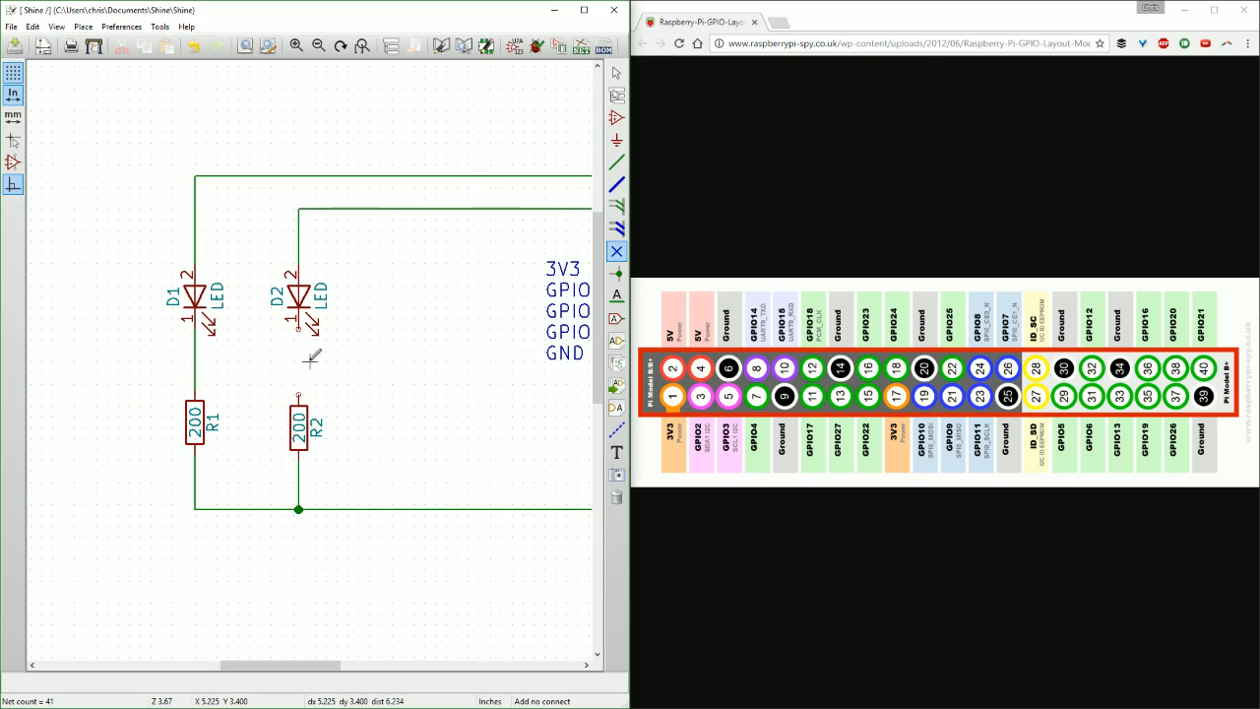
{"action": "left_click", "coordinate": [536, 46]}
{"action": "left_click", "coordinate": [393, 499]}
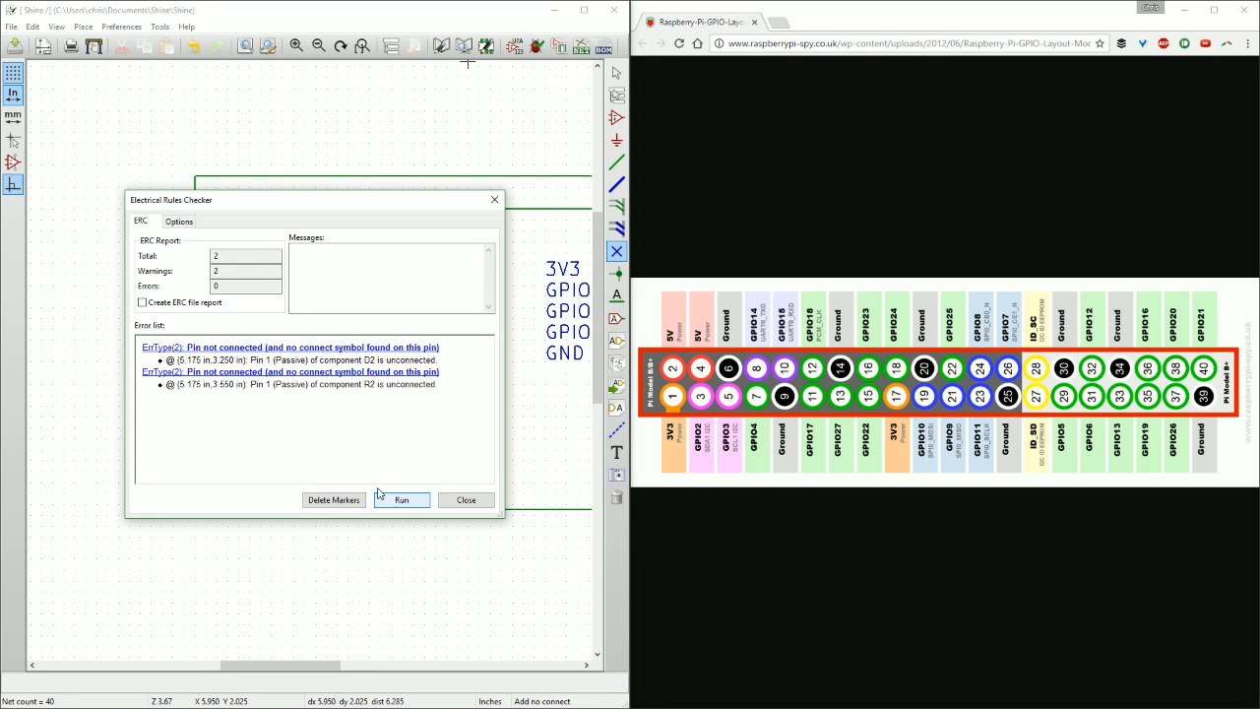
{"action": "left_click_drag", "start_coordinate": [355, 201], "coordinate": [649, 153]}
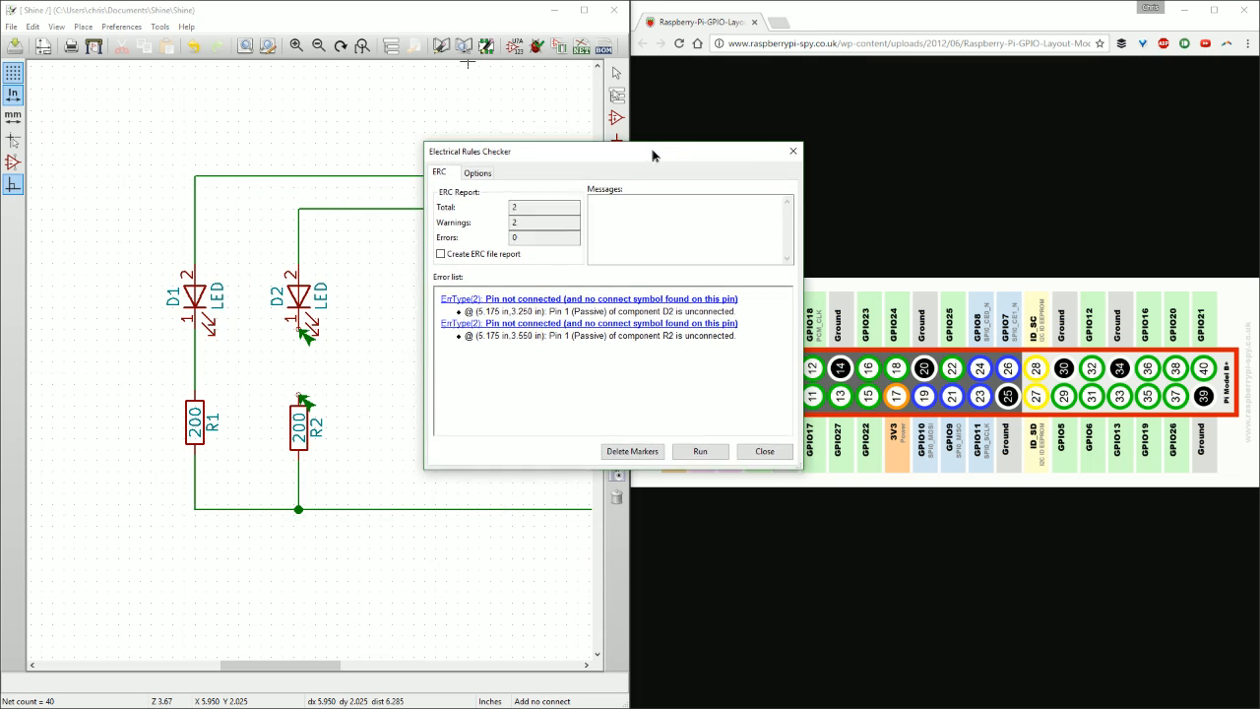
{"action": "left_click", "coordinate": [788, 151]}
Rewire D2 pin 1 to R2 pin 1 and run the electrical rules check again.
{"action": "key", "text": "w"}
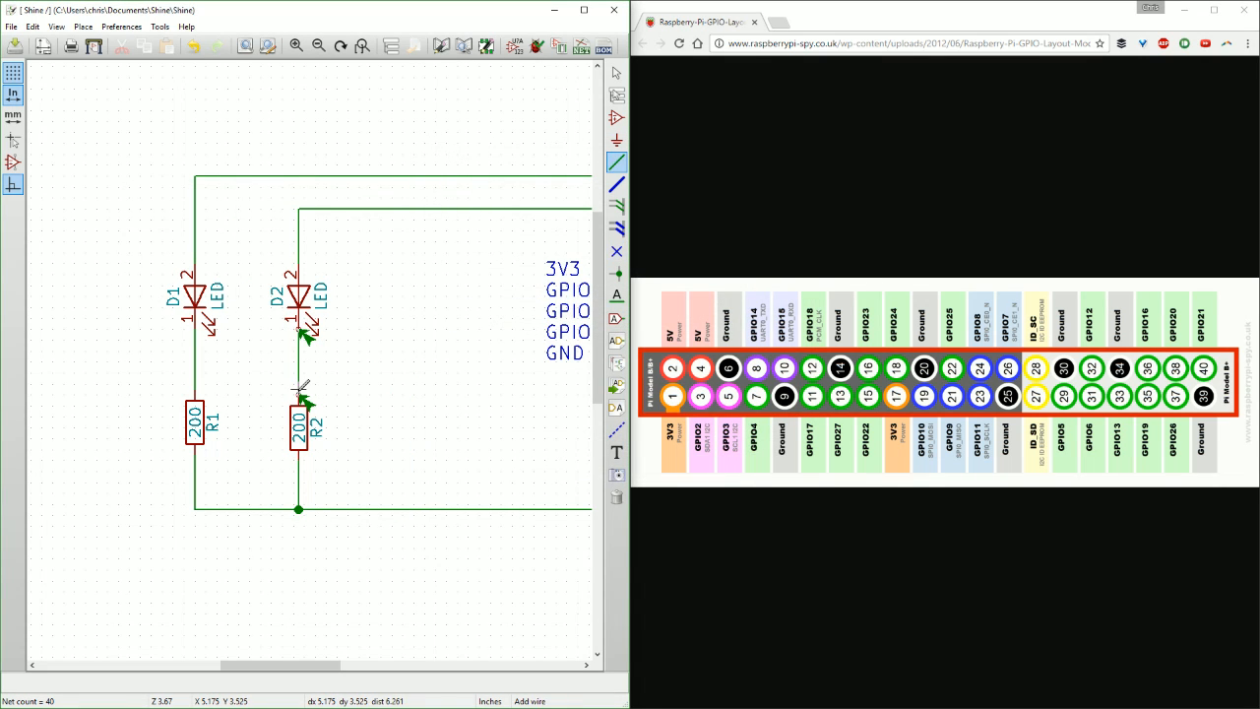
{"action": "left_click", "coordinate": [537, 46]}
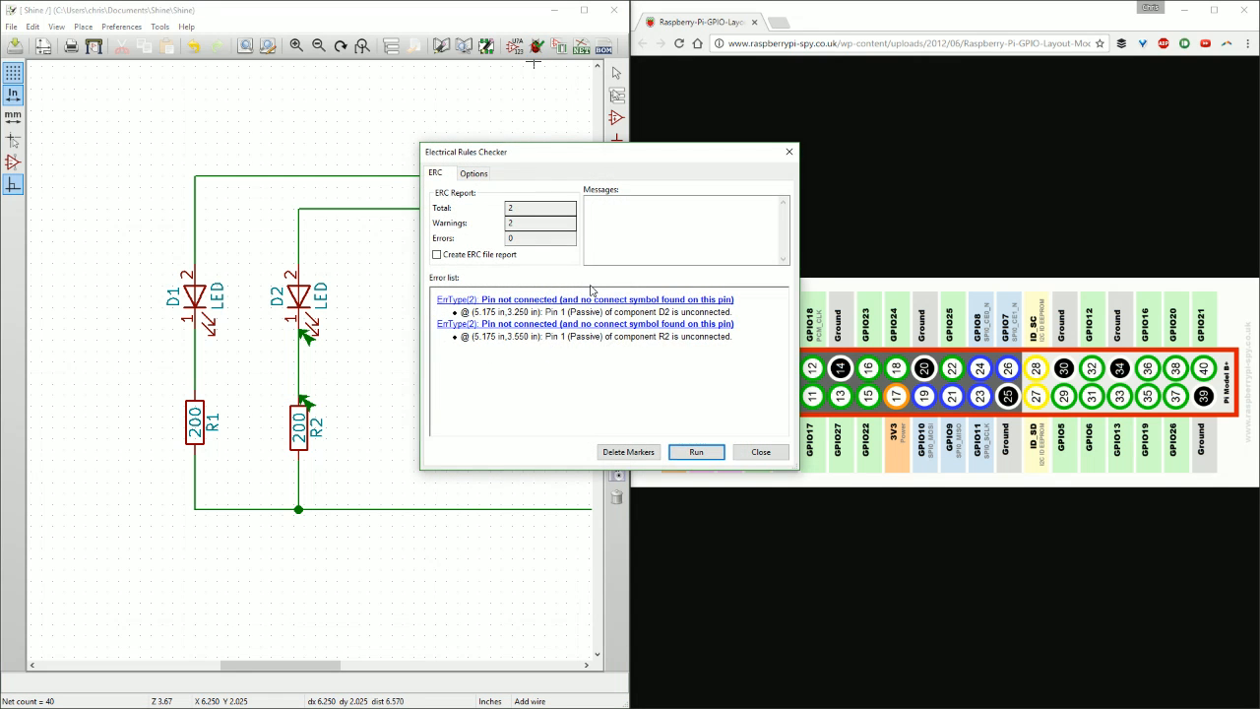
{"action": "left_click", "coordinate": [699, 452]}
{"action": "left_click", "coordinate": [761, 452]}
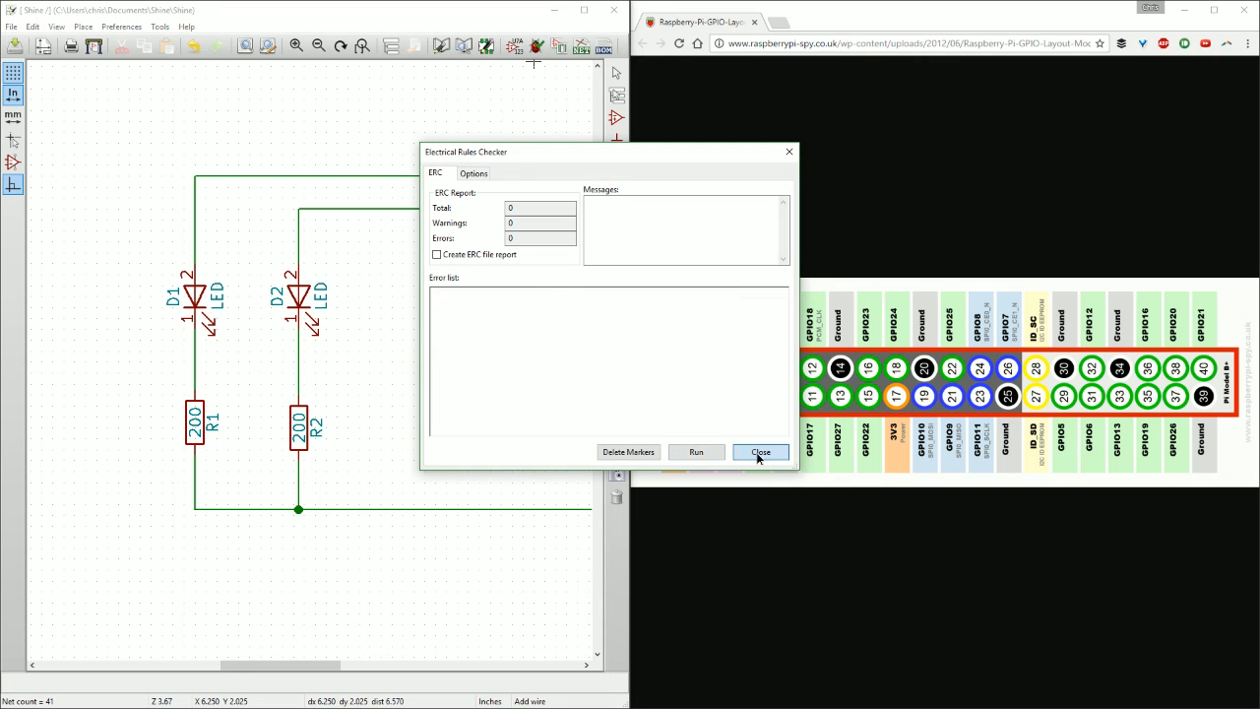
Generate the netlist in the default Pcbnew format and save it as Shine.net.
{"action": "scroll", "coordinate": [310, 354], "scroll_direction": "down", "scroll_amount": 3}
{"action": "scroll", "coordinate": [268, 341], "scroll_direction": "up", "scroll_amount": 3}
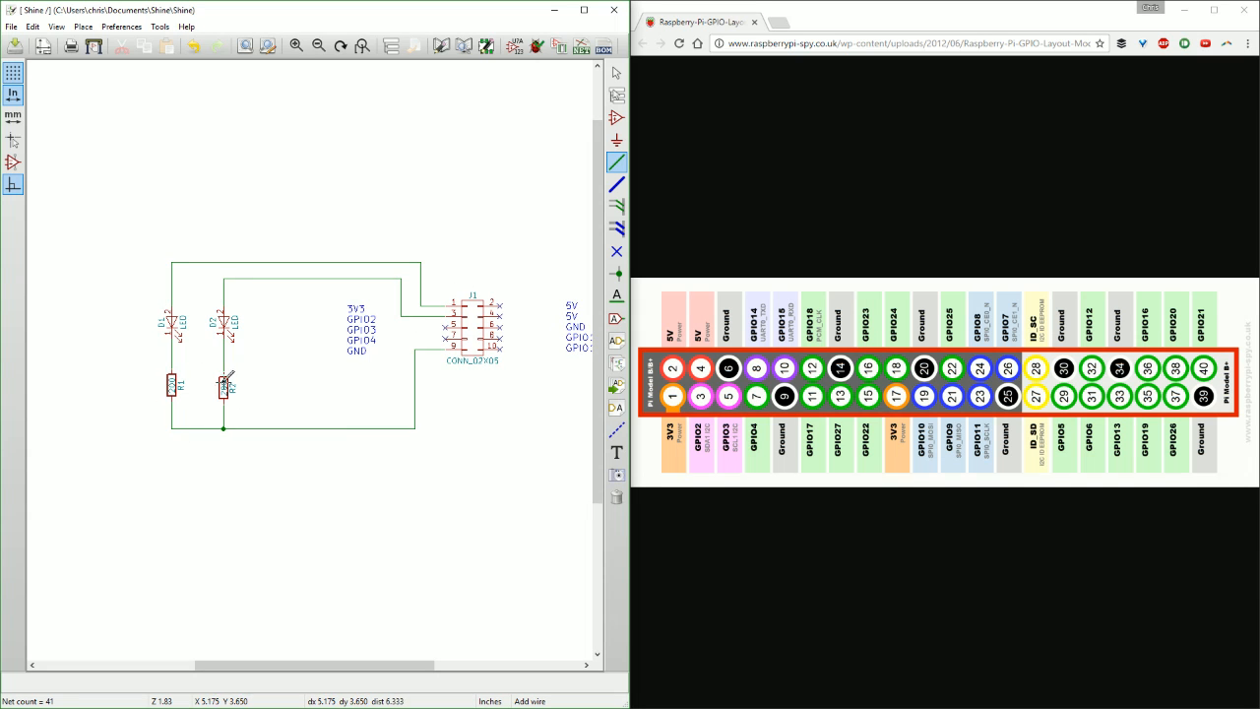
{"action": "middle_click_drag", "start_coordinate": [427, 437], "coordinate": [419, 403]}
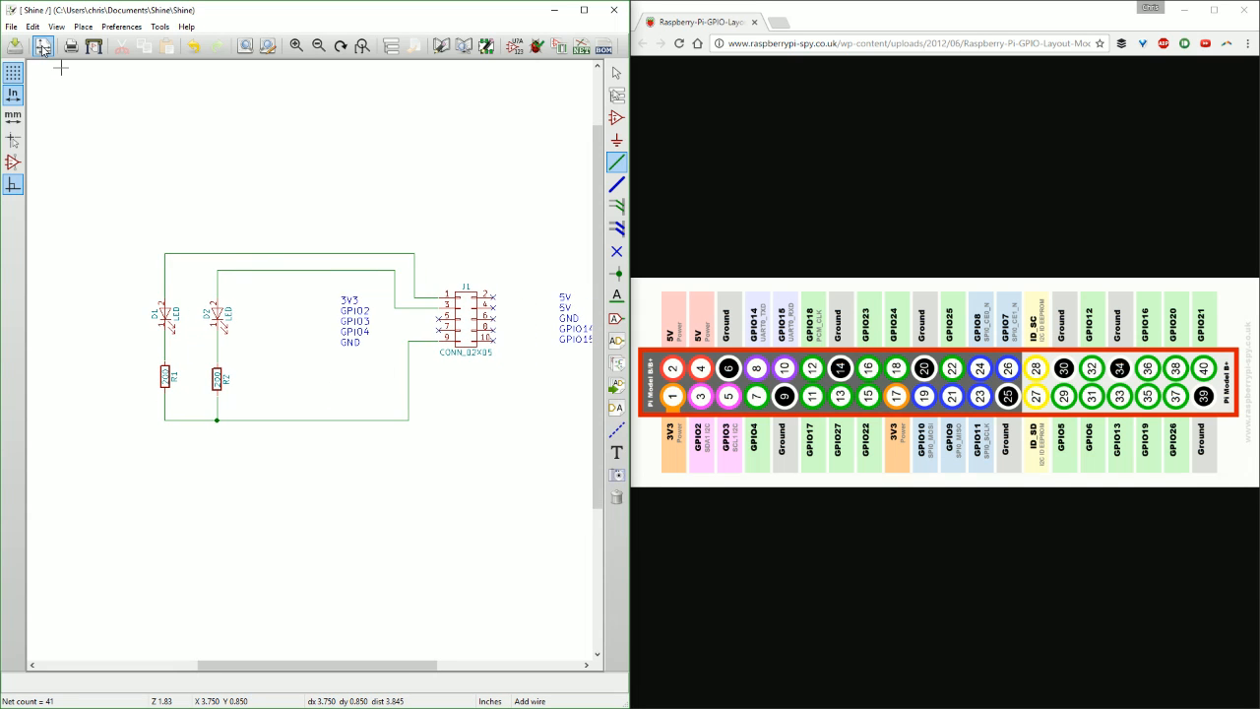
{"action": "left_click", "coordinate": [559, 46]}
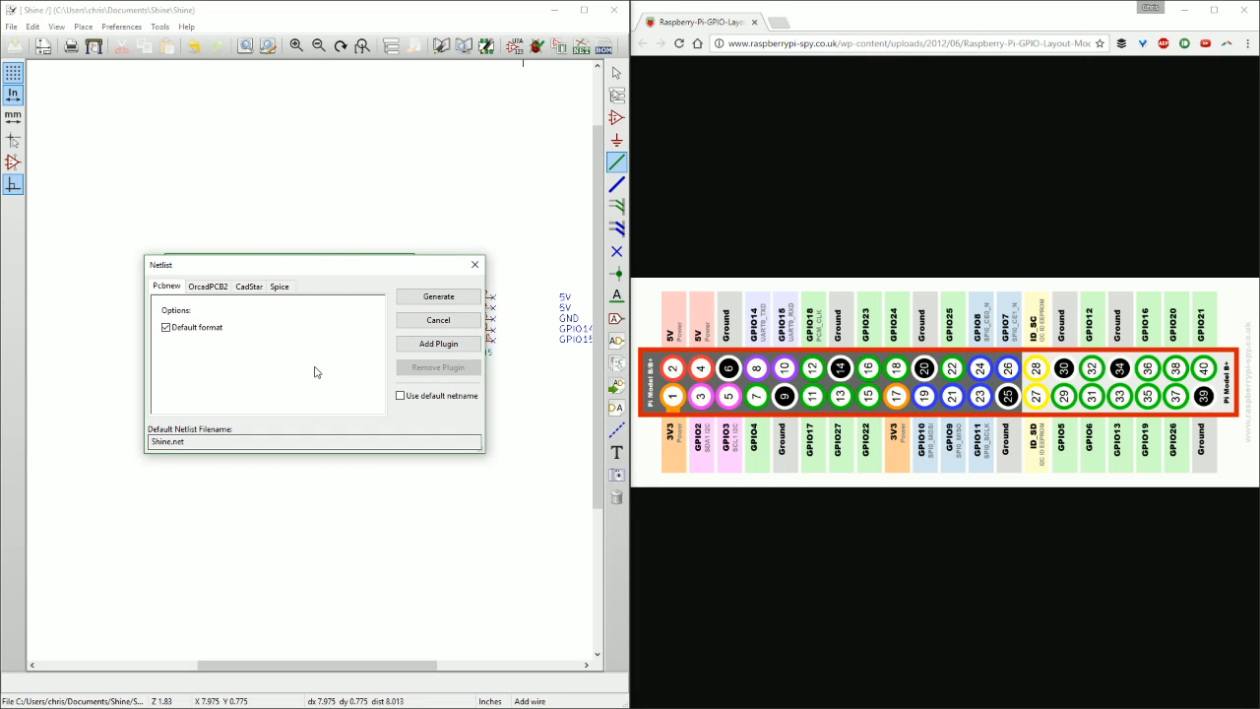
{"action": "left_click", "coordinate": [439, 296]}
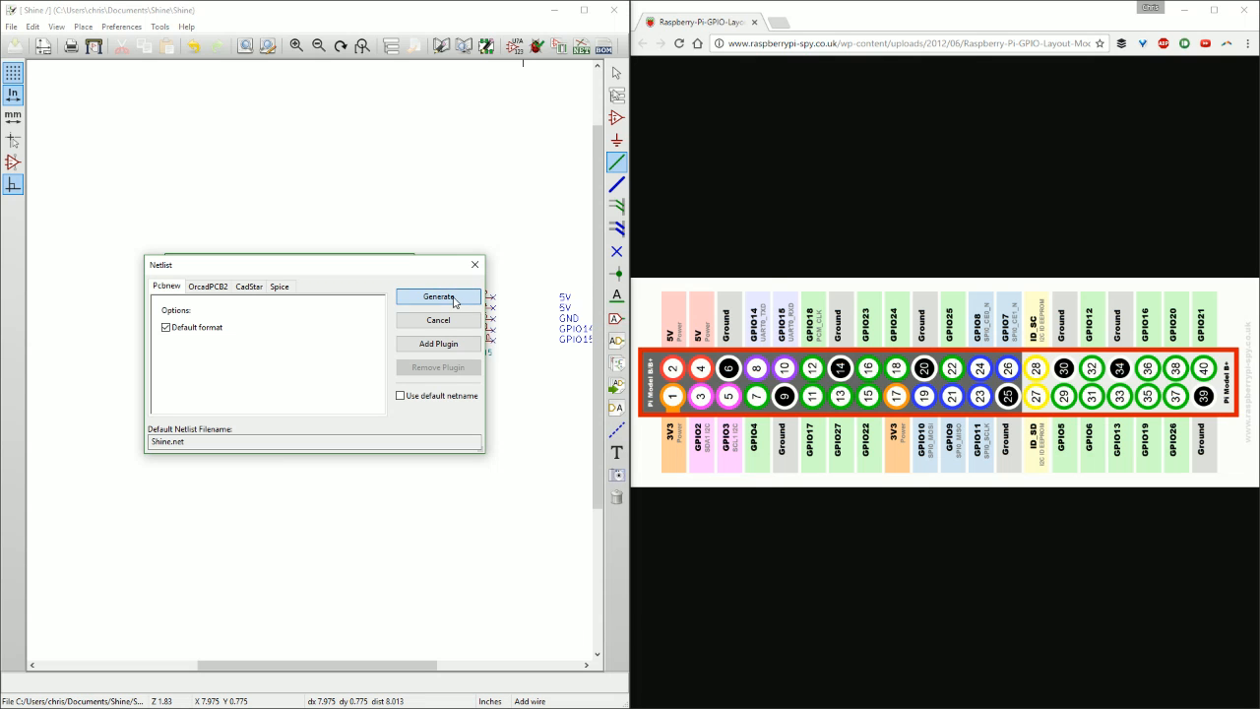
{"action": "left_click", "coordinate": [662, 608]}
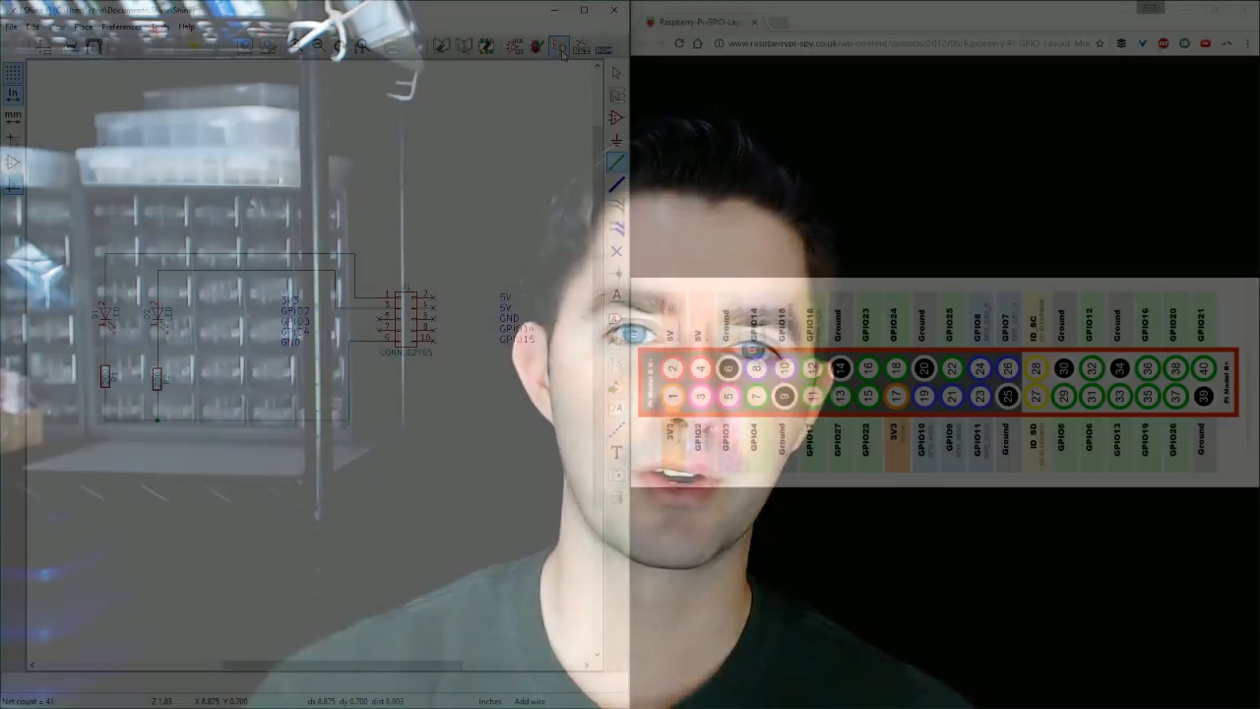
Open the CvPcb footprint assignment tool for the schematic's components.
{"action": "left_click", "coordinate": [560, 47]}
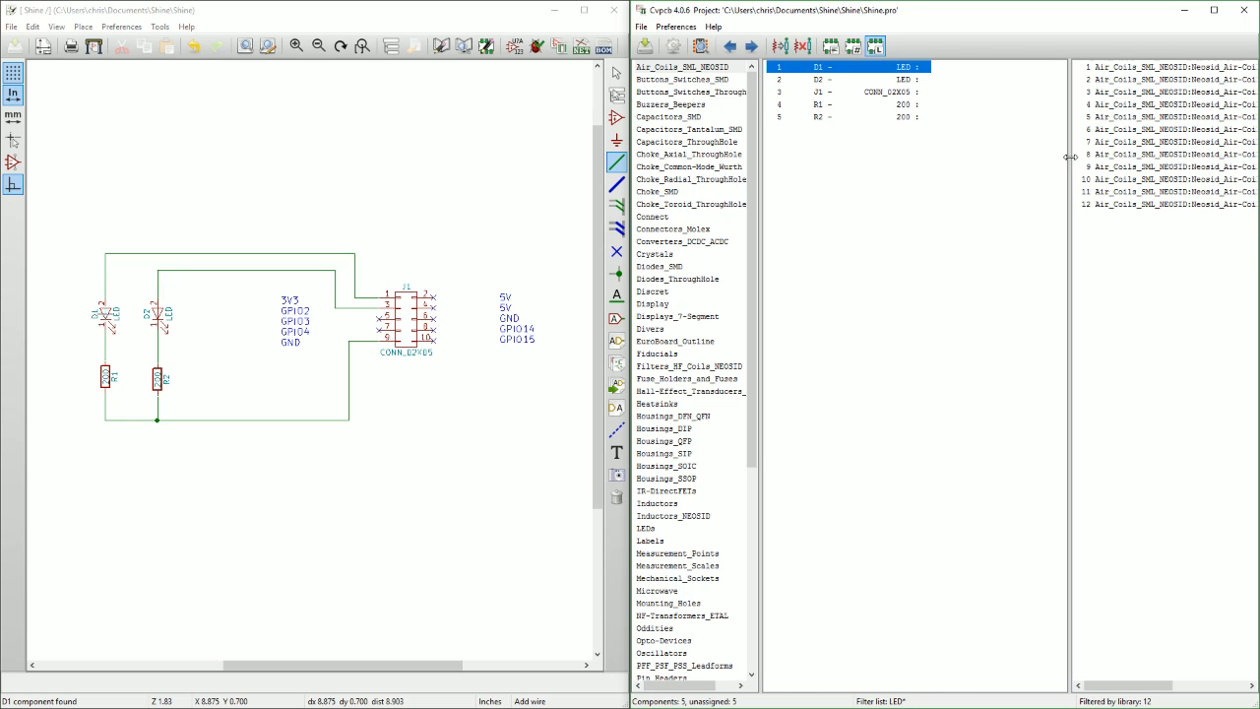
Widen the footprint and library lists so the full footprint and library names are readable.
{"action": "left_click_drag", "start_coordinate": [1070, 158], "coordinate": [976, 166]}
{"action": "left_click", "coordinate": [823, 67]}
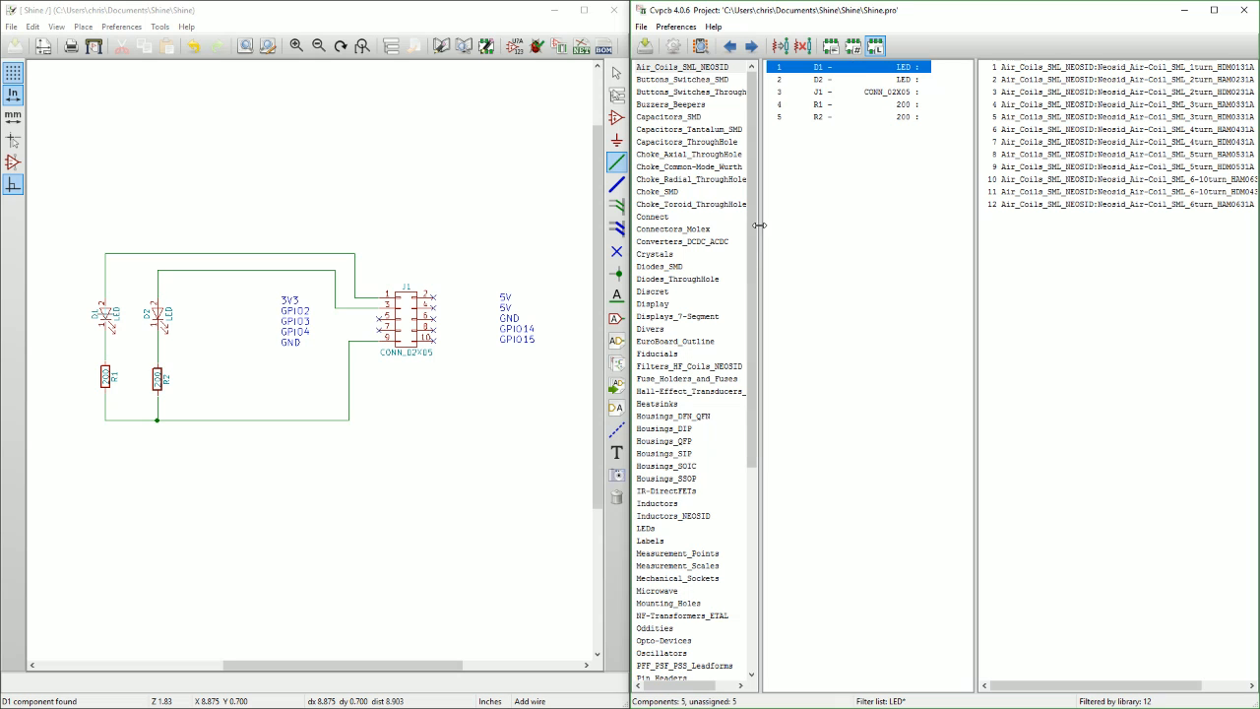
{"action": "left_click_drag", "start_coordinate": [759, 226], "coordinate": [776, 242]}
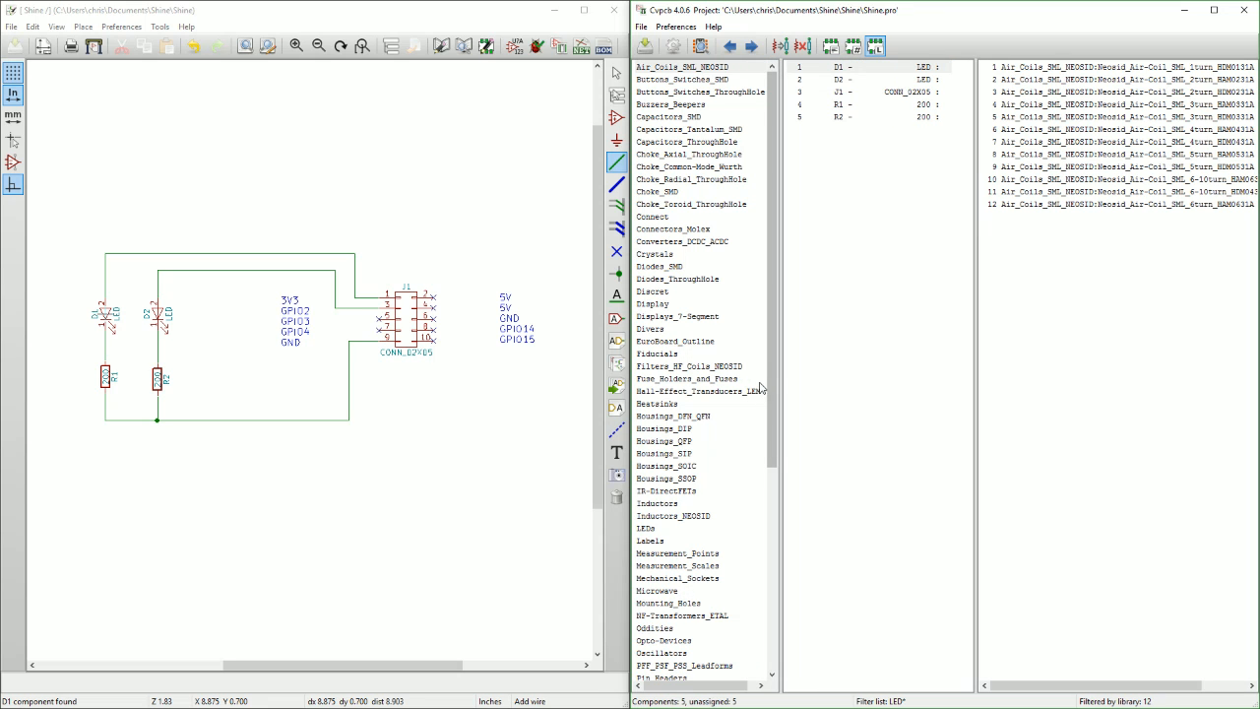
{"action": "left_click_drag", "start_coordinate": [774, 320], "coordinate": [764, 185]}
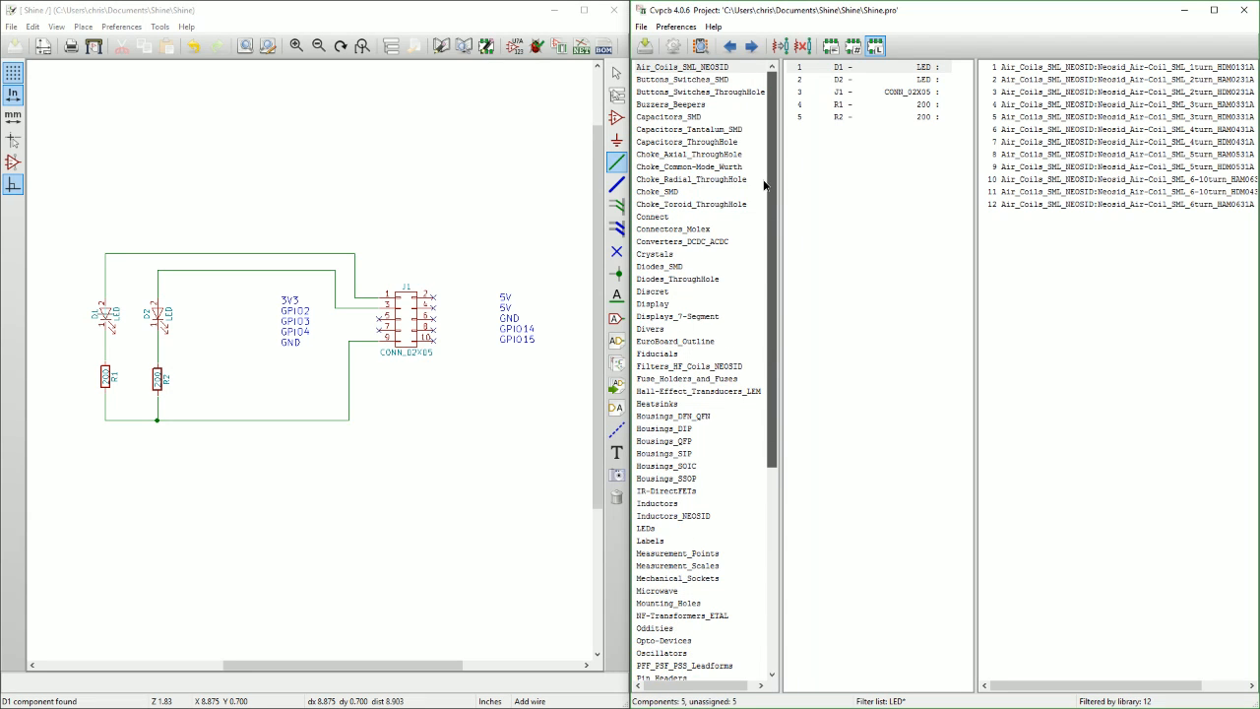
Assign the LED_1206 footprint from the LEDs library to both D1 and D2.
{"action": "scroll", "coordinate": [746, 378], "scroll_direction": "down", "scroll_amount": 5}
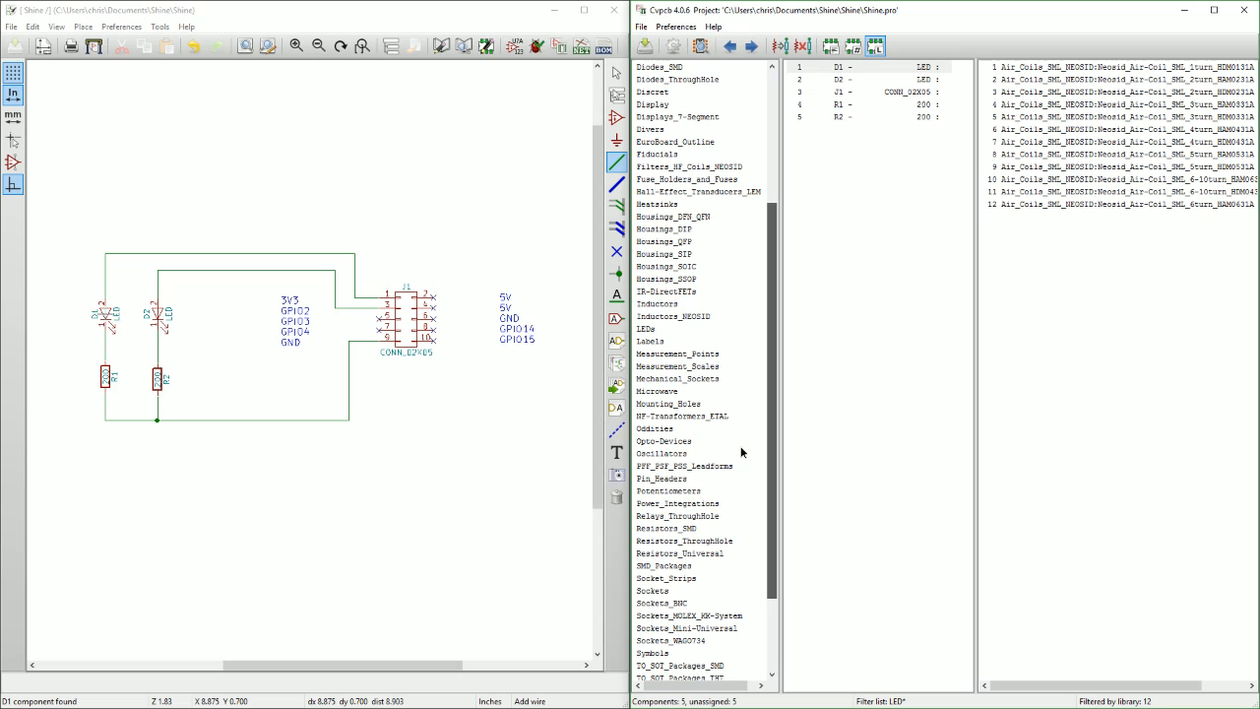
{"action": "scroll", "coordinate": [741, 458], "scroll_direction": "down", "scroll_amount": 3}
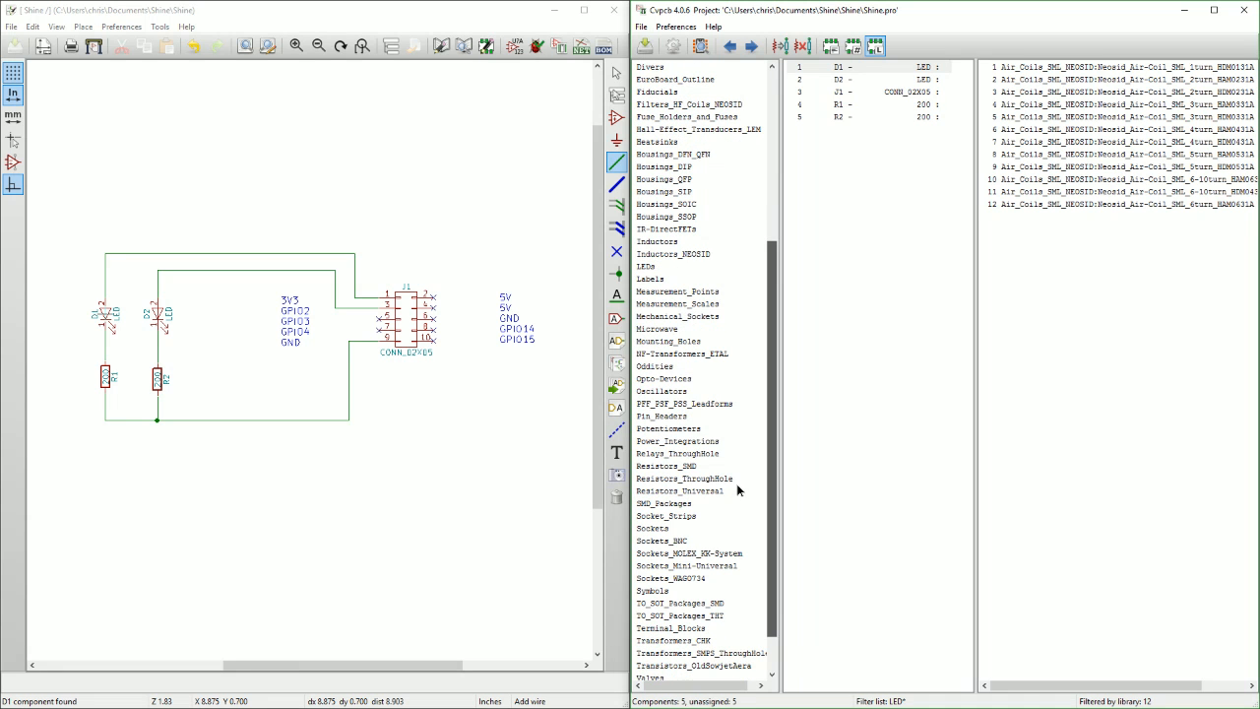
{"action": "left_click", "coordinate": [692, 265]}
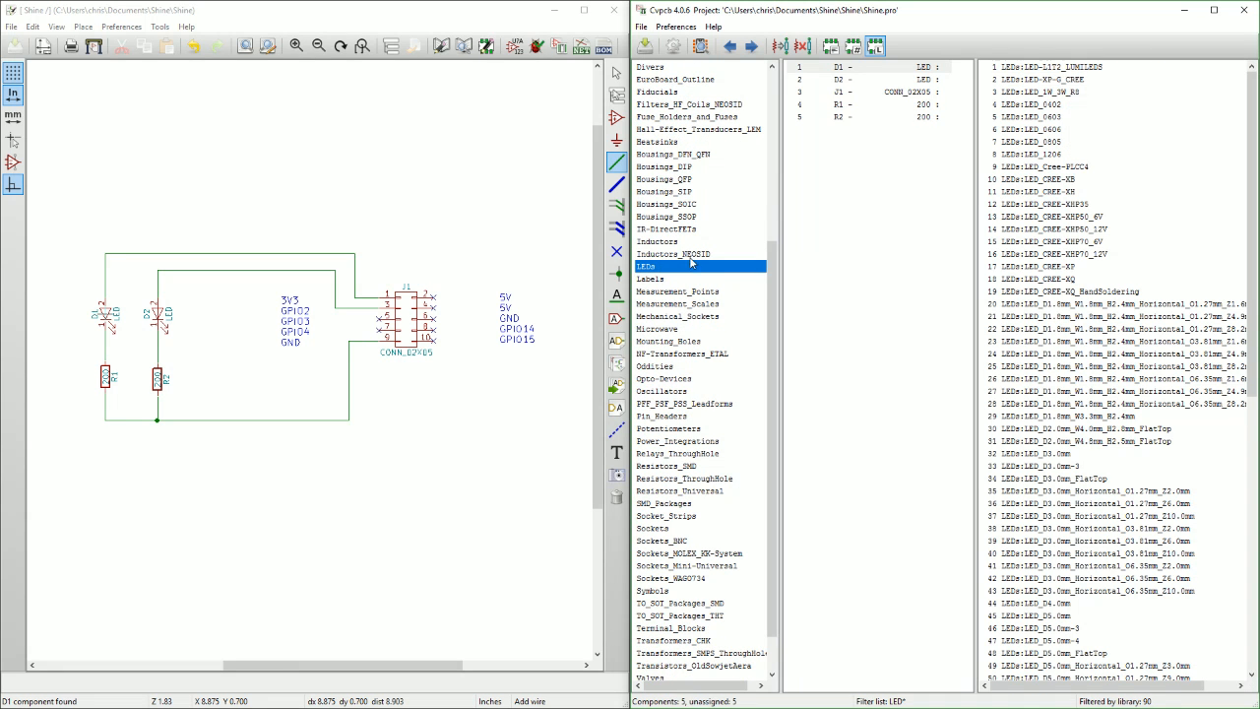
{"action": "left_click", "coordinate": [1034, 155]}
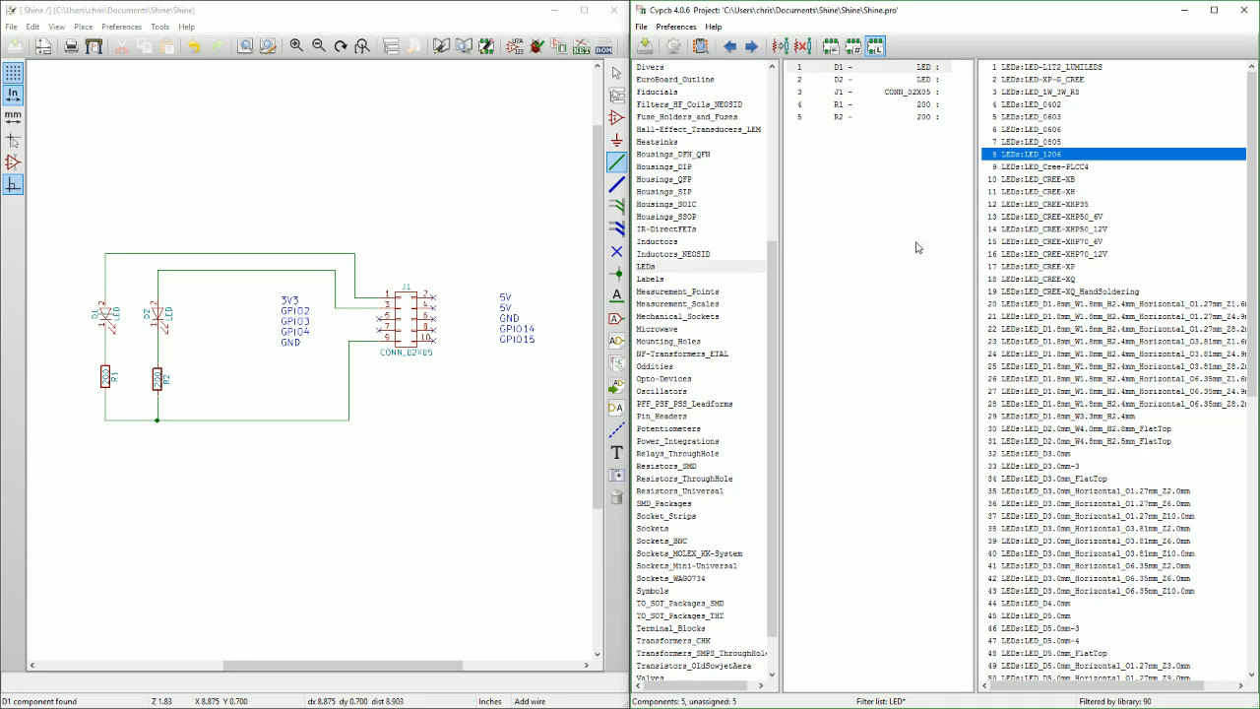
{"action": "double_click", "coordinate": [1040, 158]}
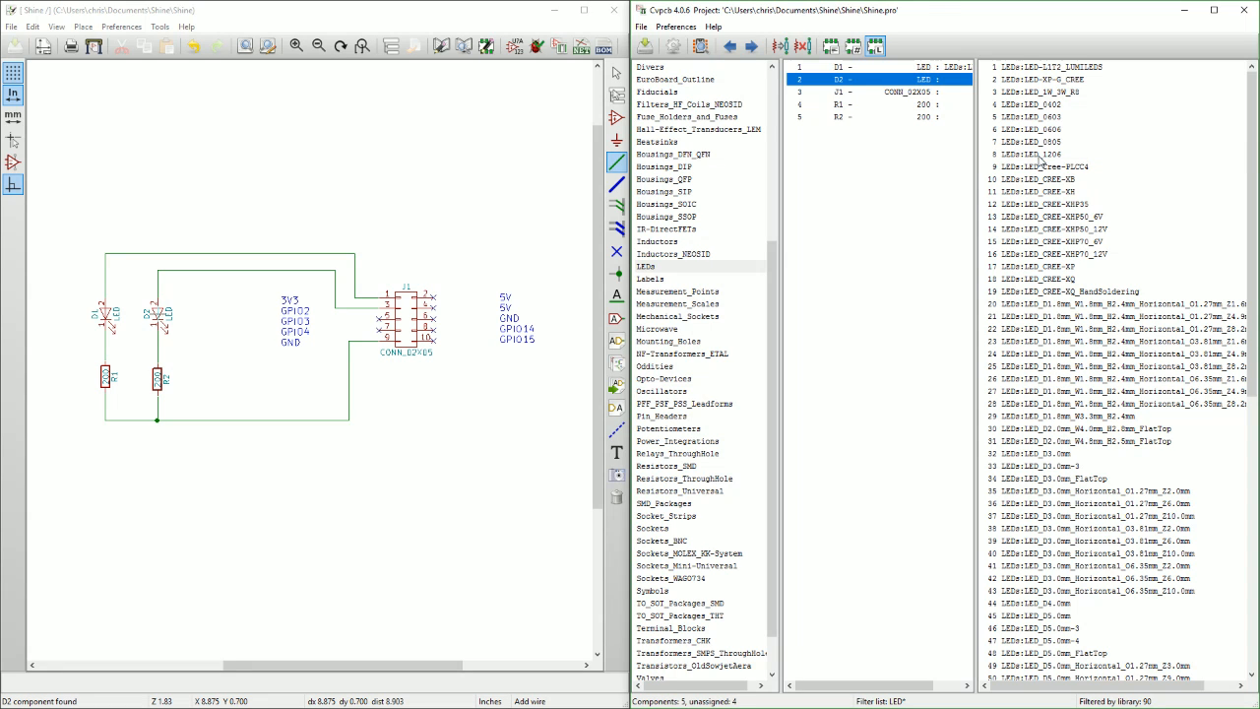
{"action": "left_click", "coordinate": [978, 361]}
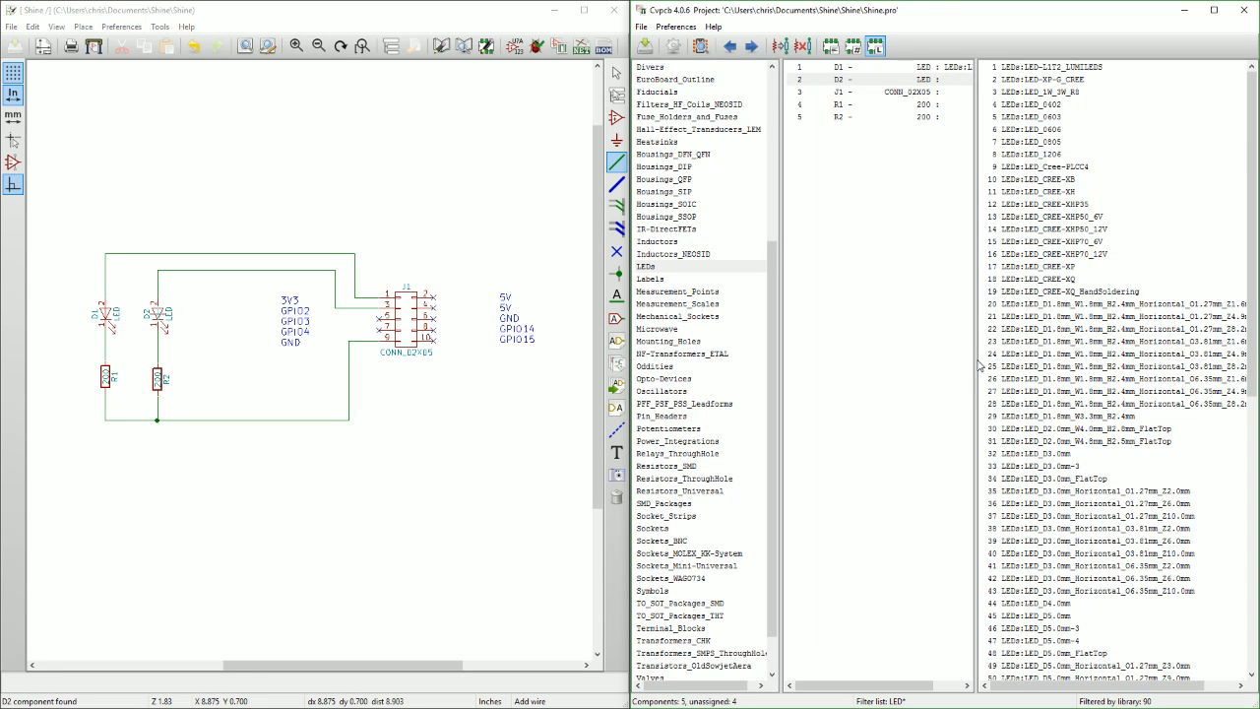
{"action": "left_click_drag", "start_coordinate": [980, 365], "coordinate": [1024, 364]}
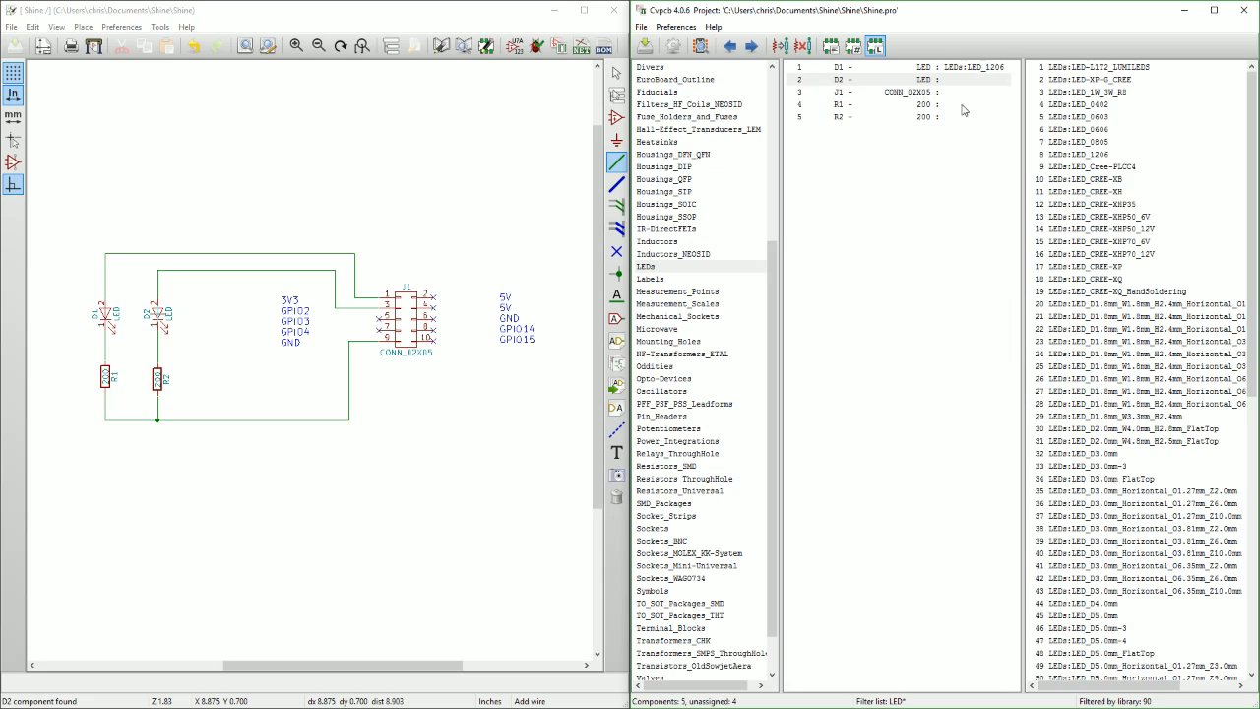
{"action": "double_click", "coordinate": [1068, 157]}
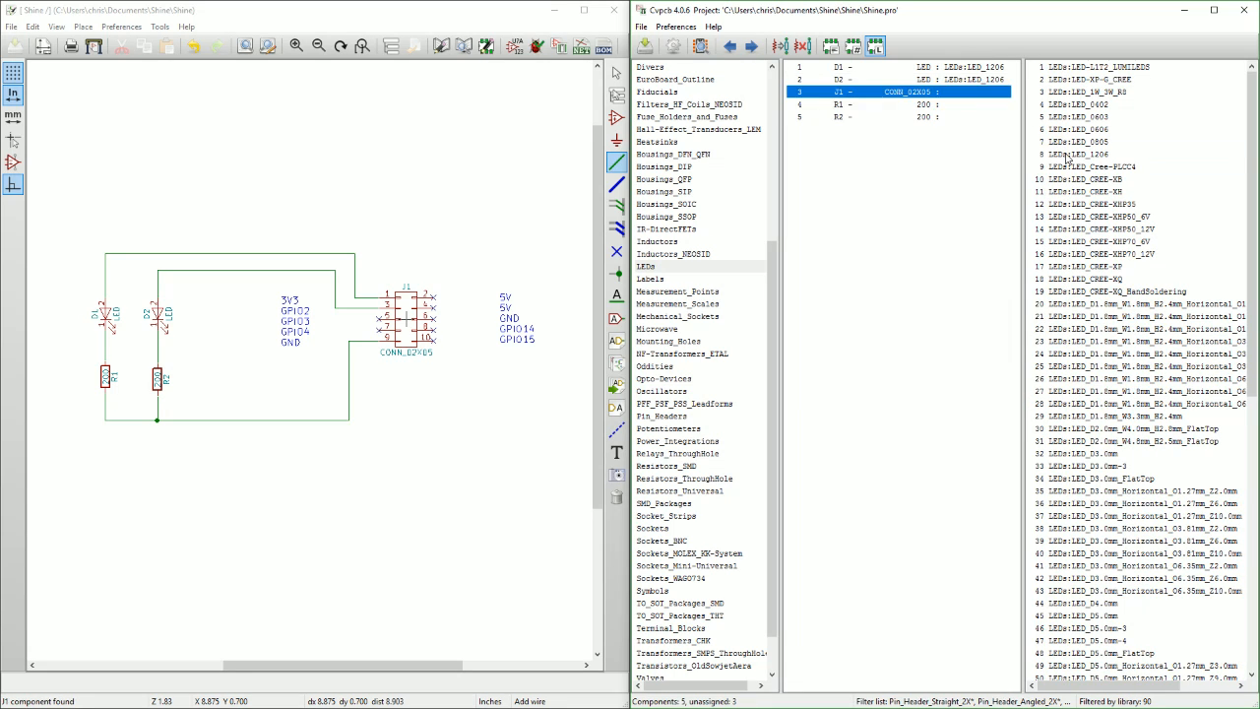
Assign the R_1206_HandSoldering footprint from the Resistors_SMD library to resistors R1 and R2.
{"action": "left_click", "coordinate": [835, 106]}
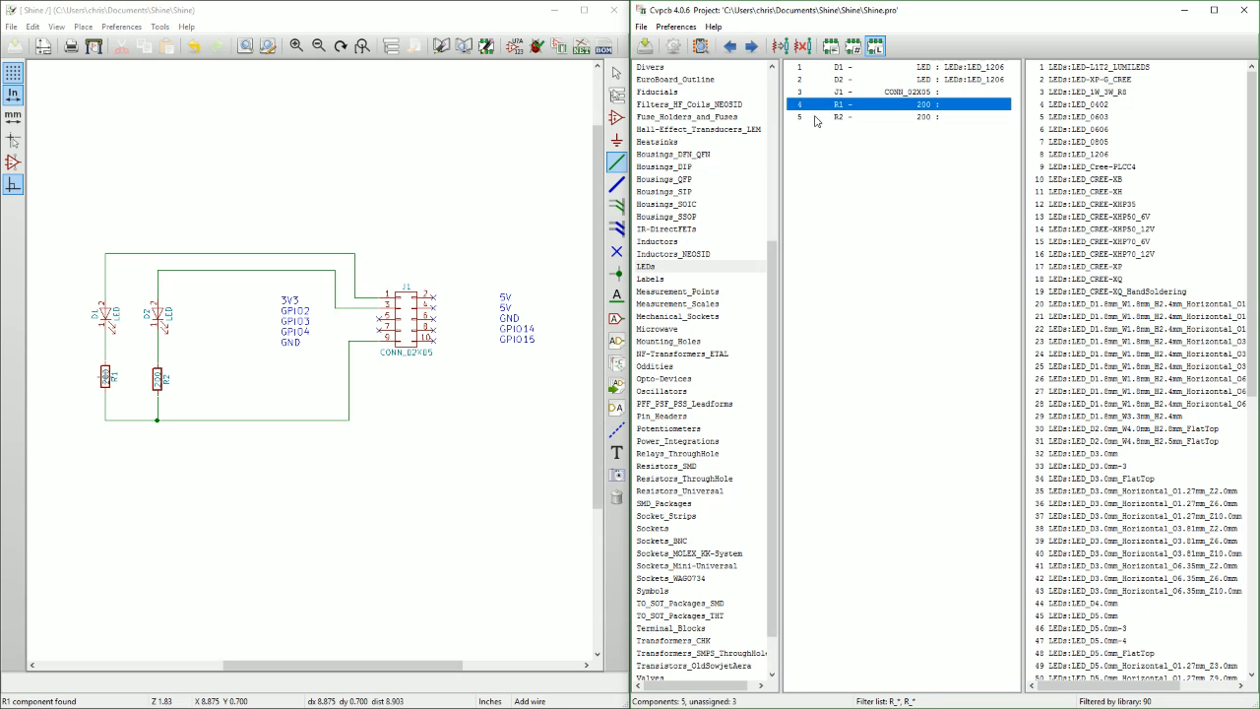
{"action": "scroll", "coordinate": [764, 341], "scroll_direction": "down", "scroll_amount": 2}
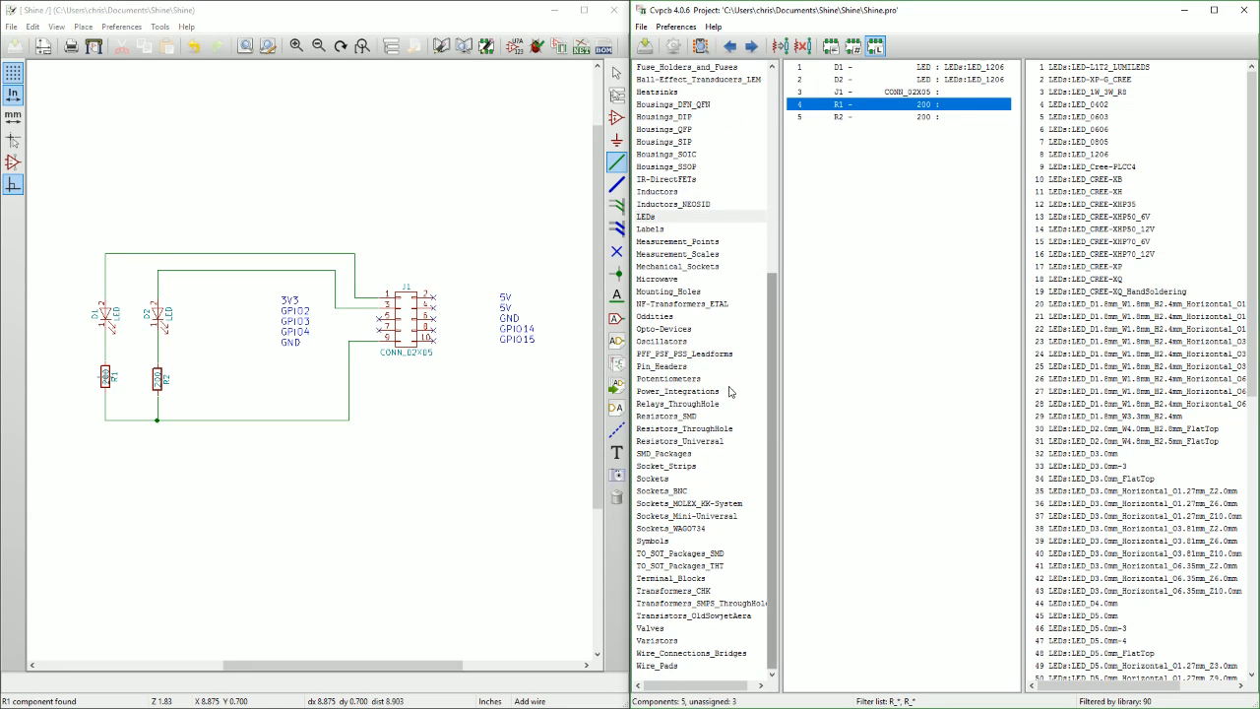
{"action": "left_click", "coordinate": [658, 405]}
{"action": "left_click", "coordinate": [662, 417]}
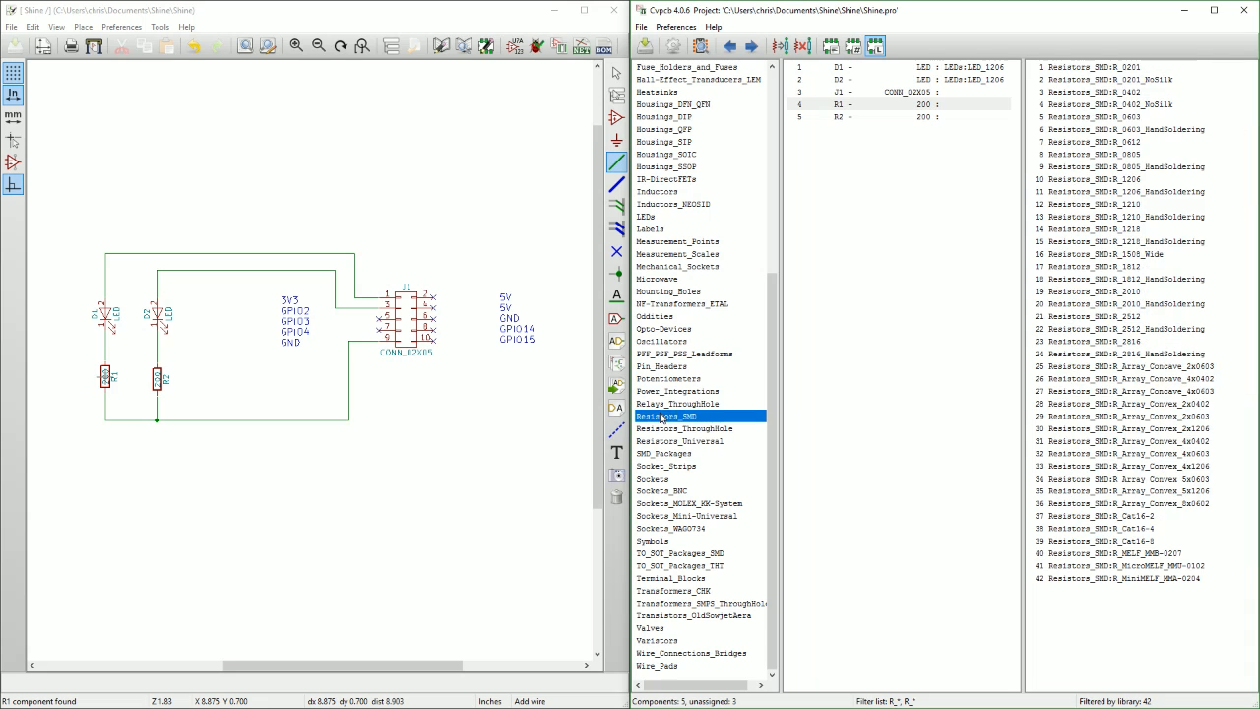
{"action": "left_click", "coordinate": [1132, 180]}
{"action": "left_click", "coordinate": [1134, 192]}
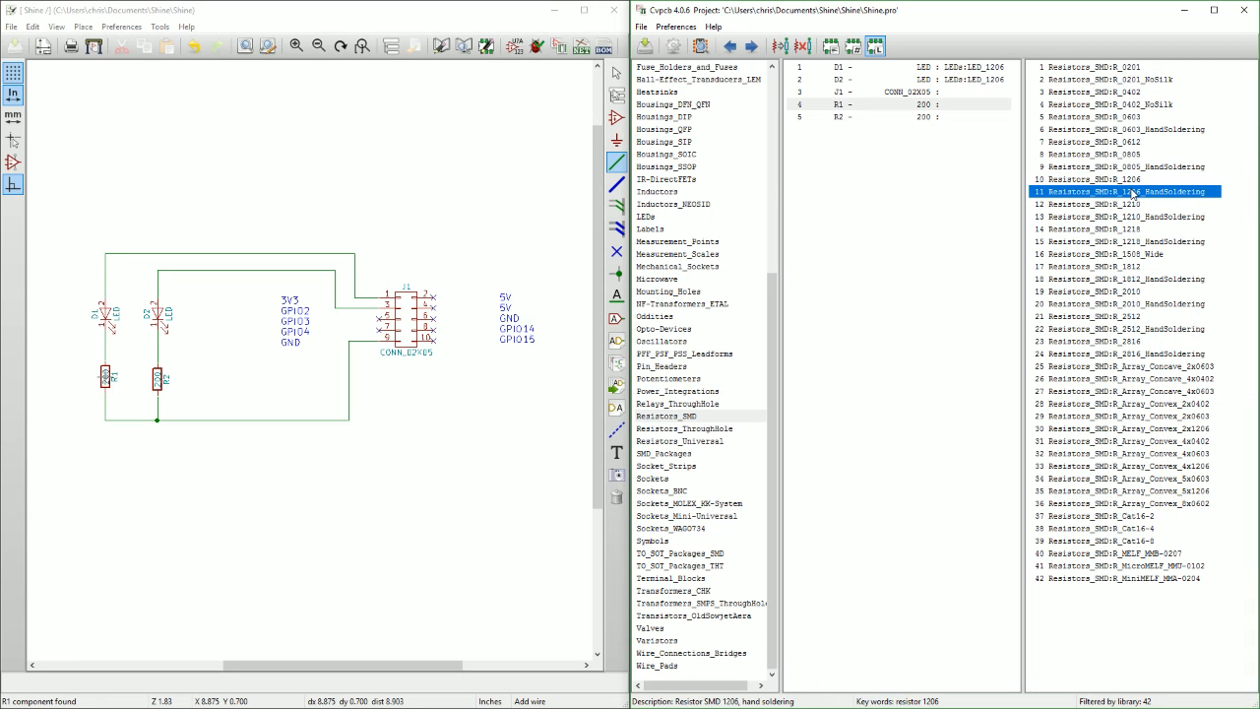
{"action": "double_click", "coordinate": [1134, 192]}
{"action": "double_click", "coordinate": [1134, 192]}
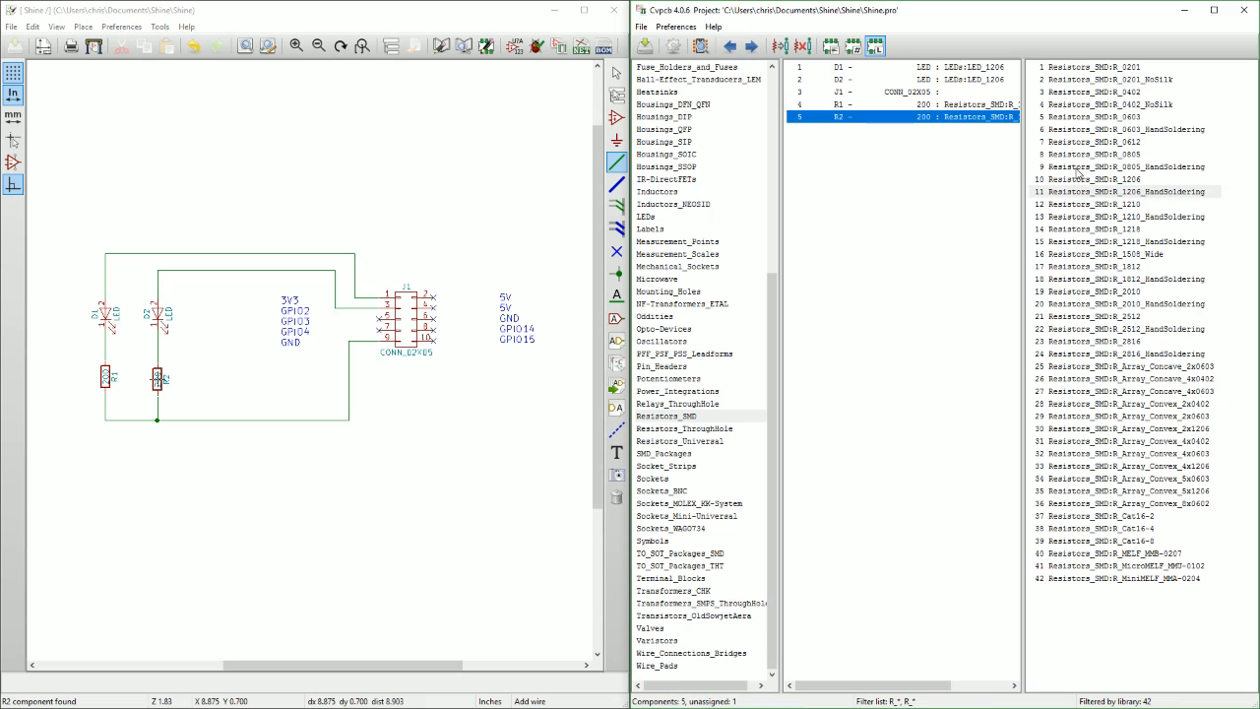
Select connector J1 and list the footprints of the Pin_Headers library for it.
{"action": "left_click", "coordinate": [922, 93]}
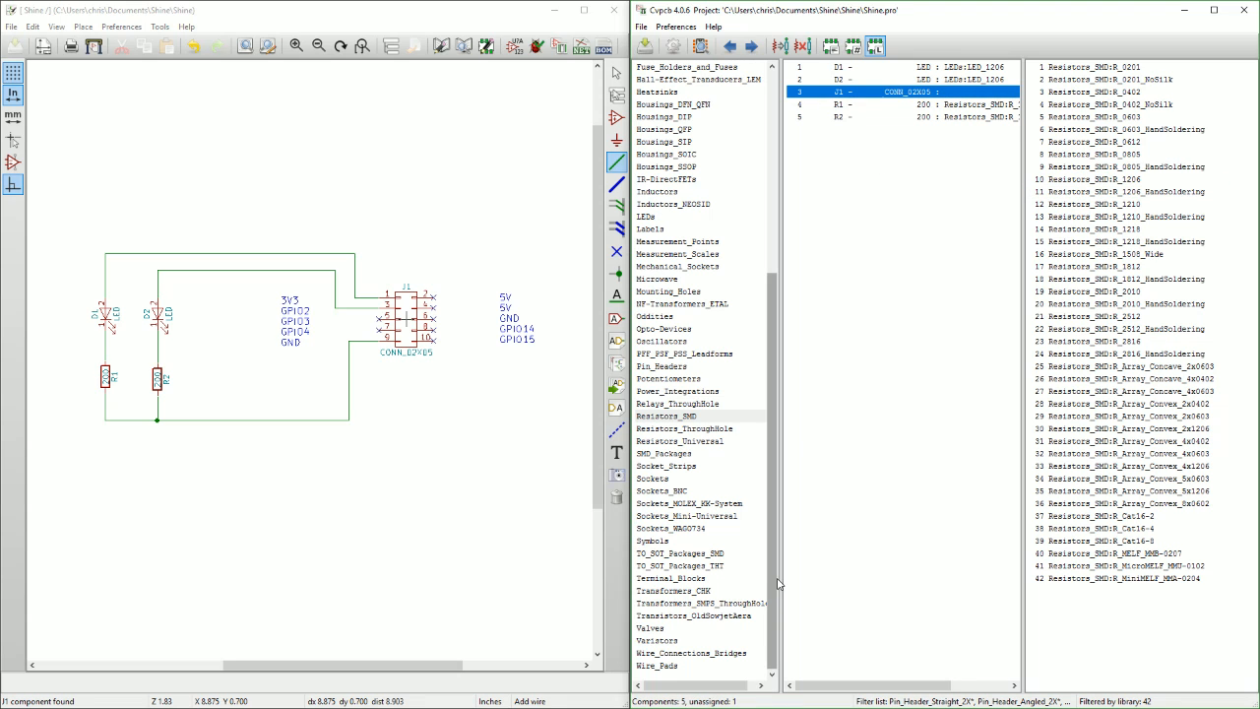
{"action": "left_click_drag", "start_coordinate": [769, 583], "coordinate": [772, 570]}
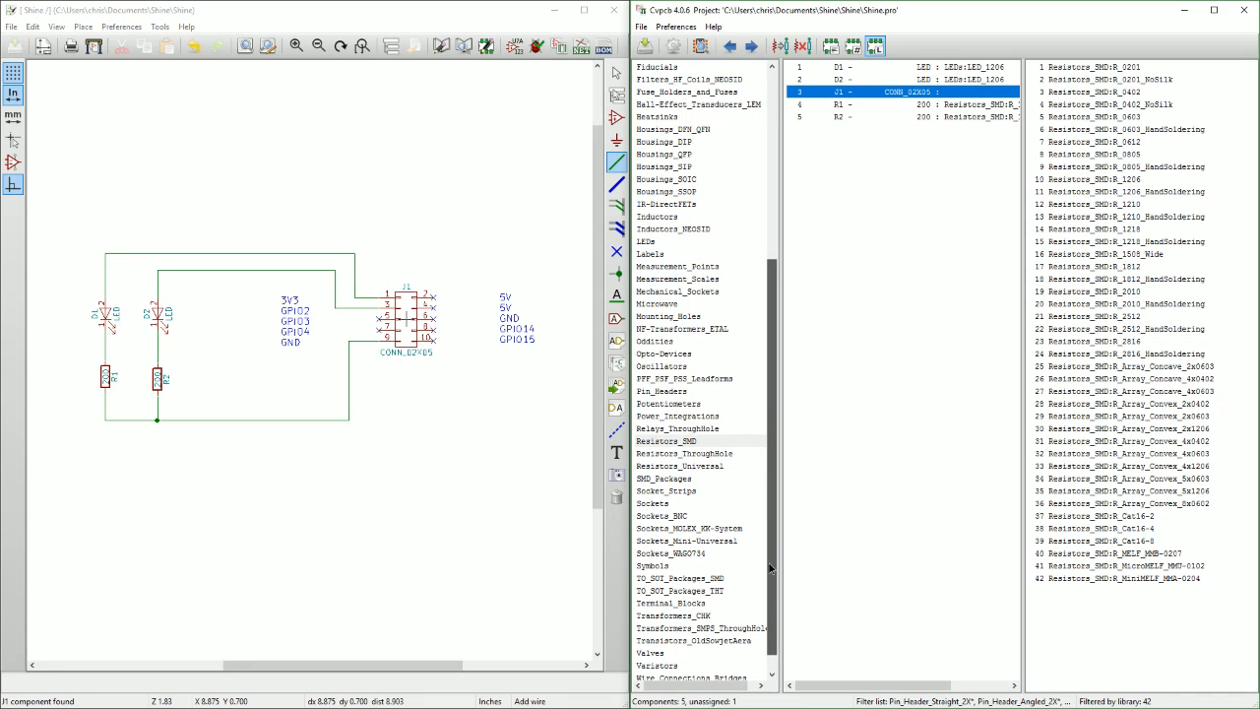
{"action": "left_click", "coordinate": [684, 392]}
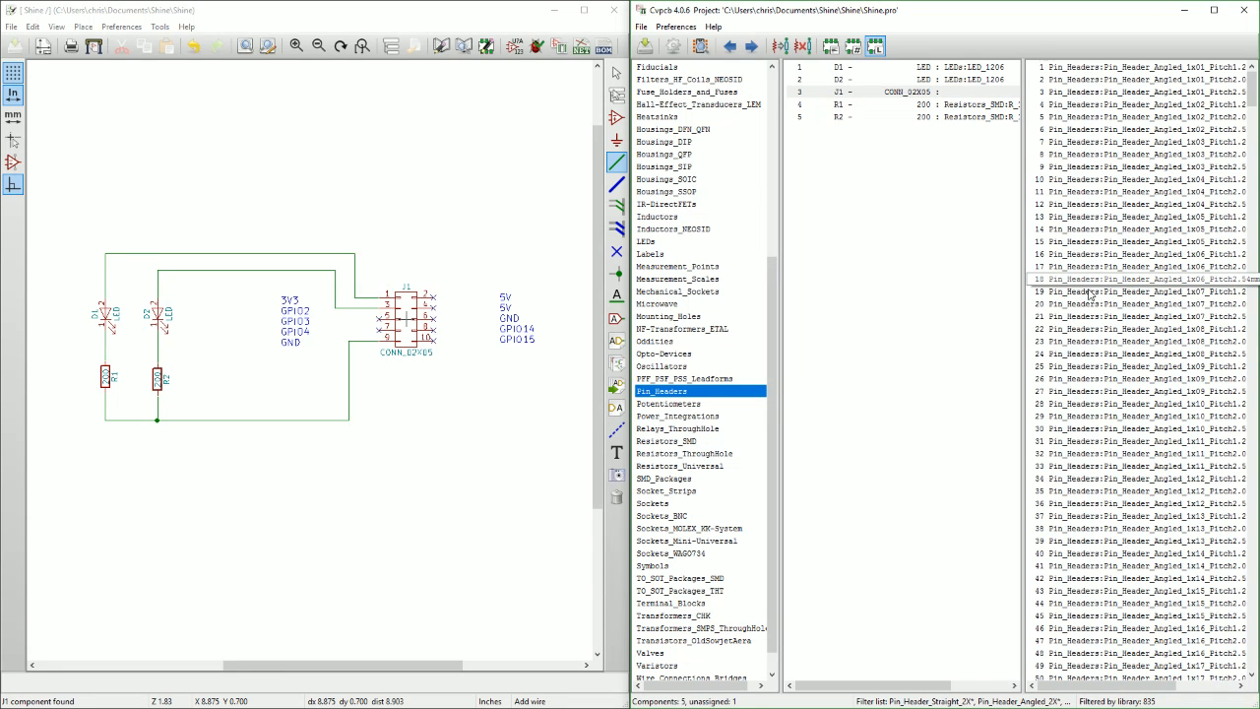
{"action": "scroll", "coordinate": [1111, 295], "scroll_direction": "down", "scroll_amount": 20}
{"action": "scroll", "coordinate": [1116, 380], "scroll_direction": "down", "scroll_amount": 20}
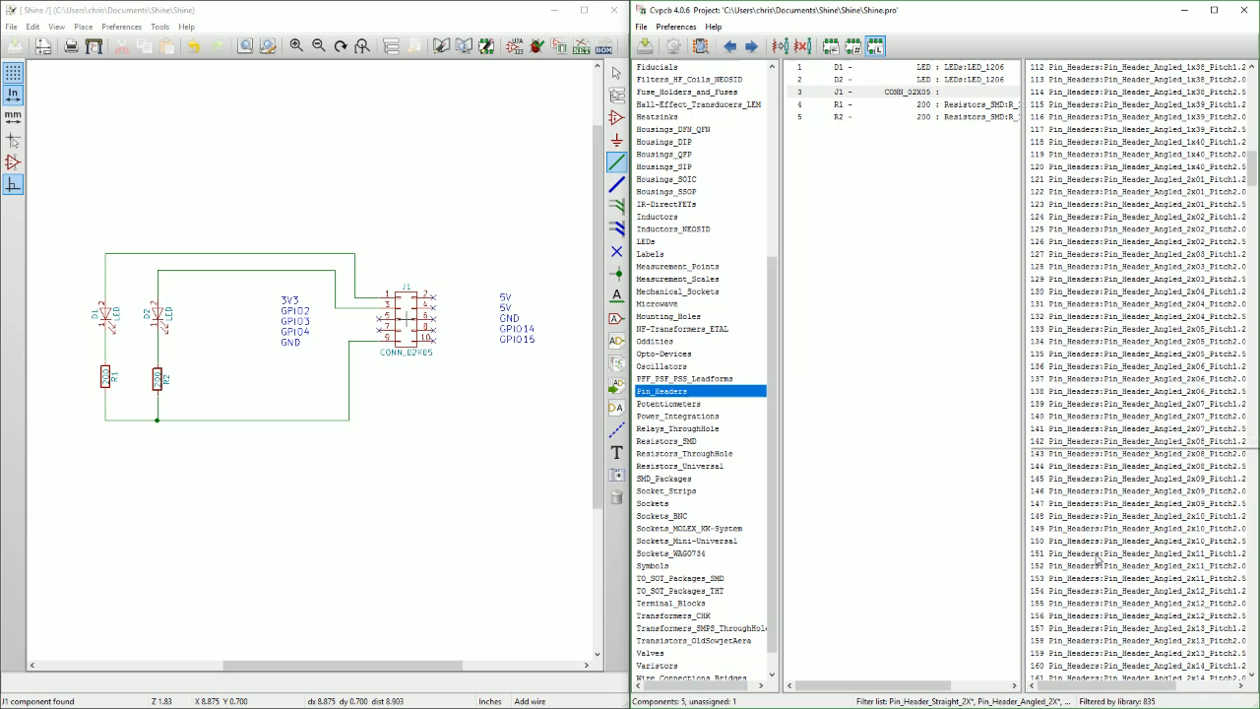
Preview the Pin_Header_Angled_2x27_Pitch2.54mm footprint to examine its angled pin layout, and close the preview.
{"action": "left_click", "coordinate": [1136, 254]}
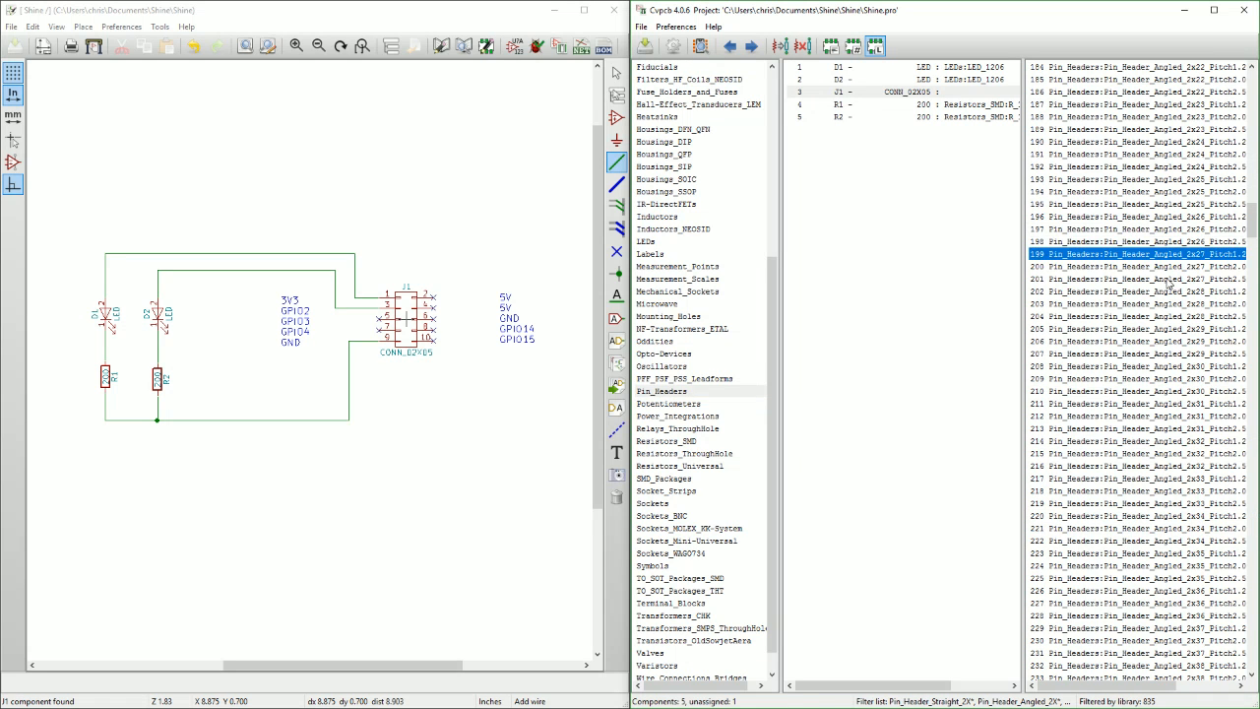
{"action": "left_click", "coordinate": [1166, 281]}
{"action": "scroll", "coordinate": [1164, 304], "scroll_direction": "down", "scroll_amount": 12}
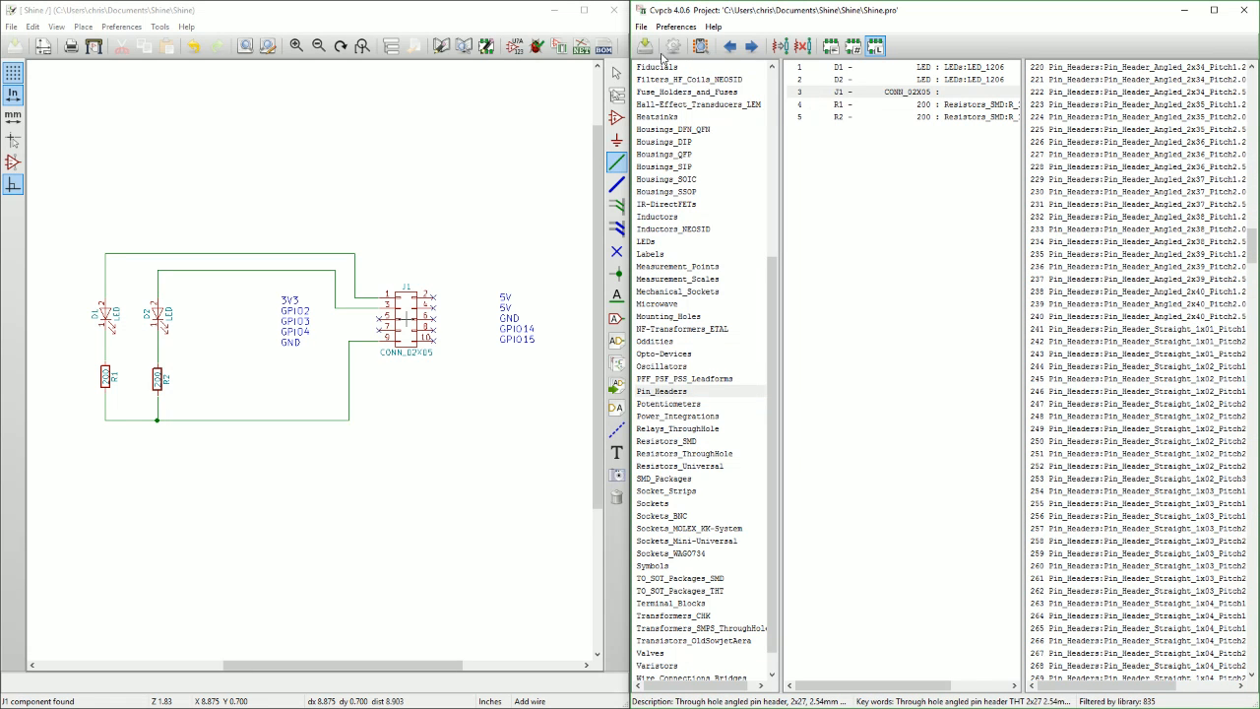
{"action": "left_click", "coordinate": [700, 46]}
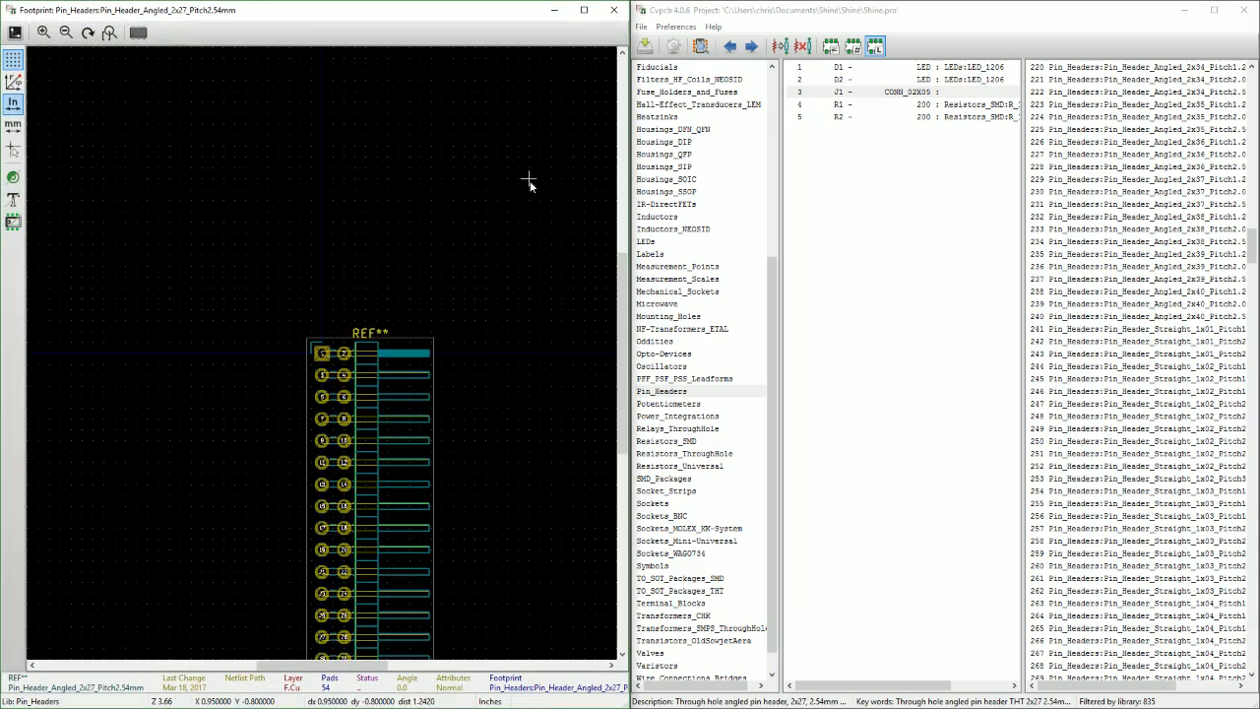
{"action": "scroll", "coordinate": [343, 425], "scroll_direction": "up", "scroll_amount": 5}
{"action": "scroll", "coordinate": [324, 352], "scroll_direction": "down", "scroll_amount": 4}
{"action": "scroll", "coordinate": [291, 351], "scroll_direction": "up", "scroll_amount": 3}
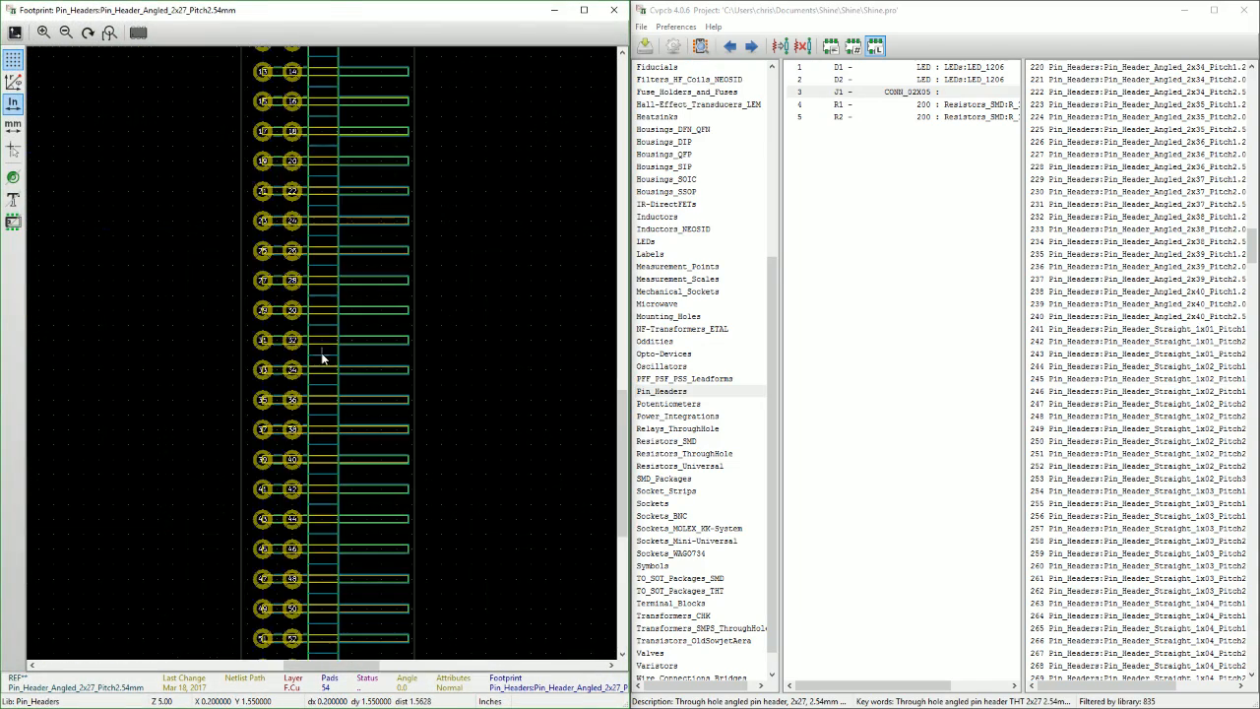
{"action": "scroll", "coordinate": [323, 353], "scroll_direction": "down", "scroll_amount": 2}
{"action": "left_click", "coordinate": [615, 9]}
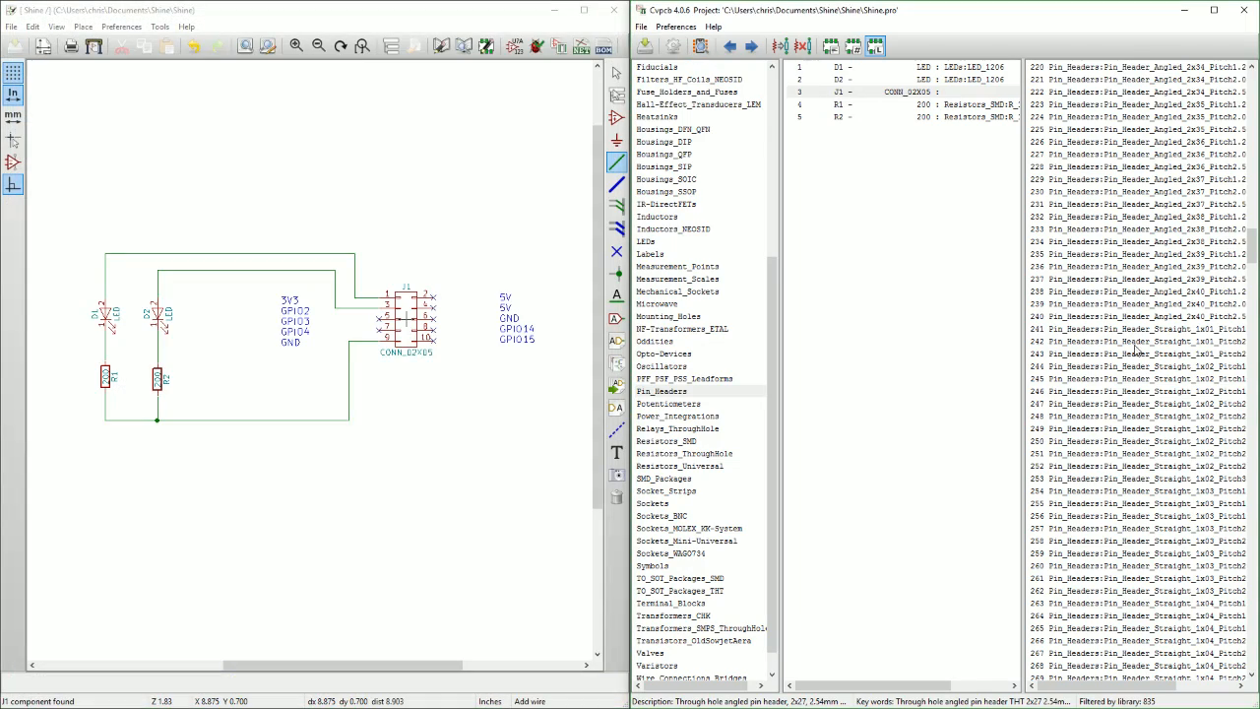
Assign the through-hole footprint Pin_Header_Straight_2x05_Pitch2.54mm to connector J1.
{"action": "scroll", "coordinate": [1167, 407], "scroll_direction": "down", "scroll_amount": 10}
{"action": "scroll", "coordinate": [1172, 408], "scroll_direction": "down", "scroll_amount": 17}
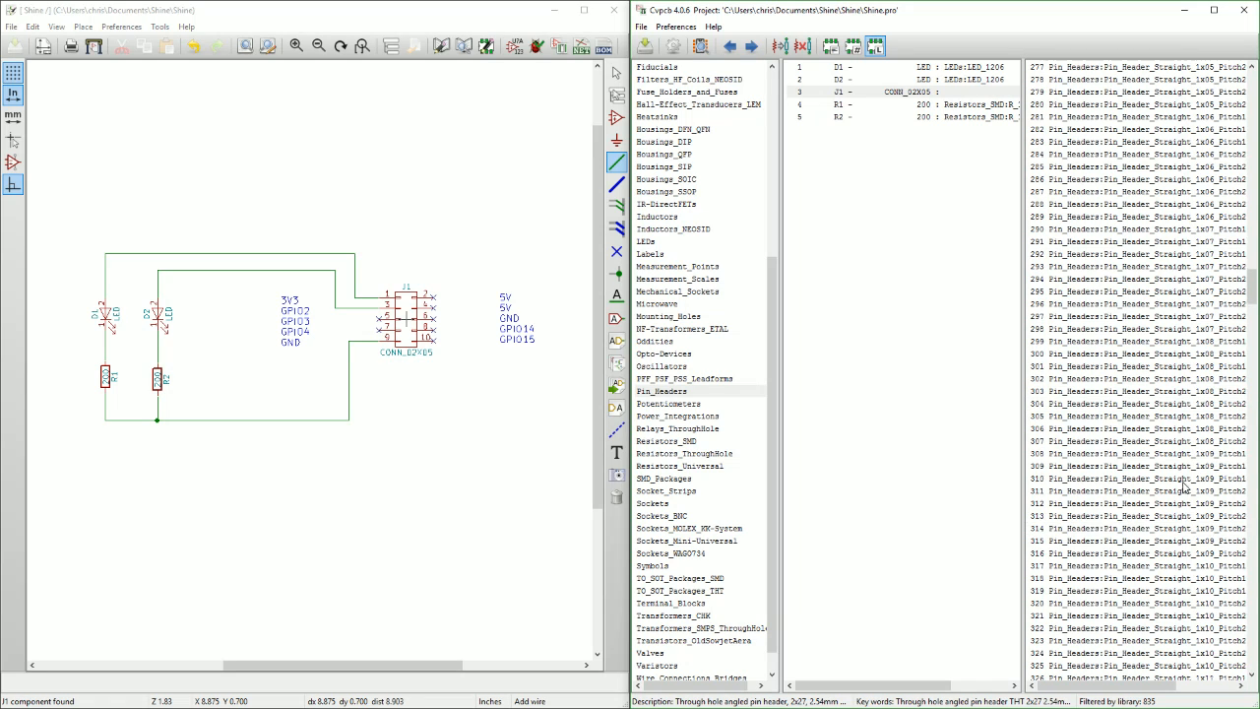
{"action": "scroll", "coordinate": [1196, 415], "scroll_direction": "down", "scroll_amount": 19}
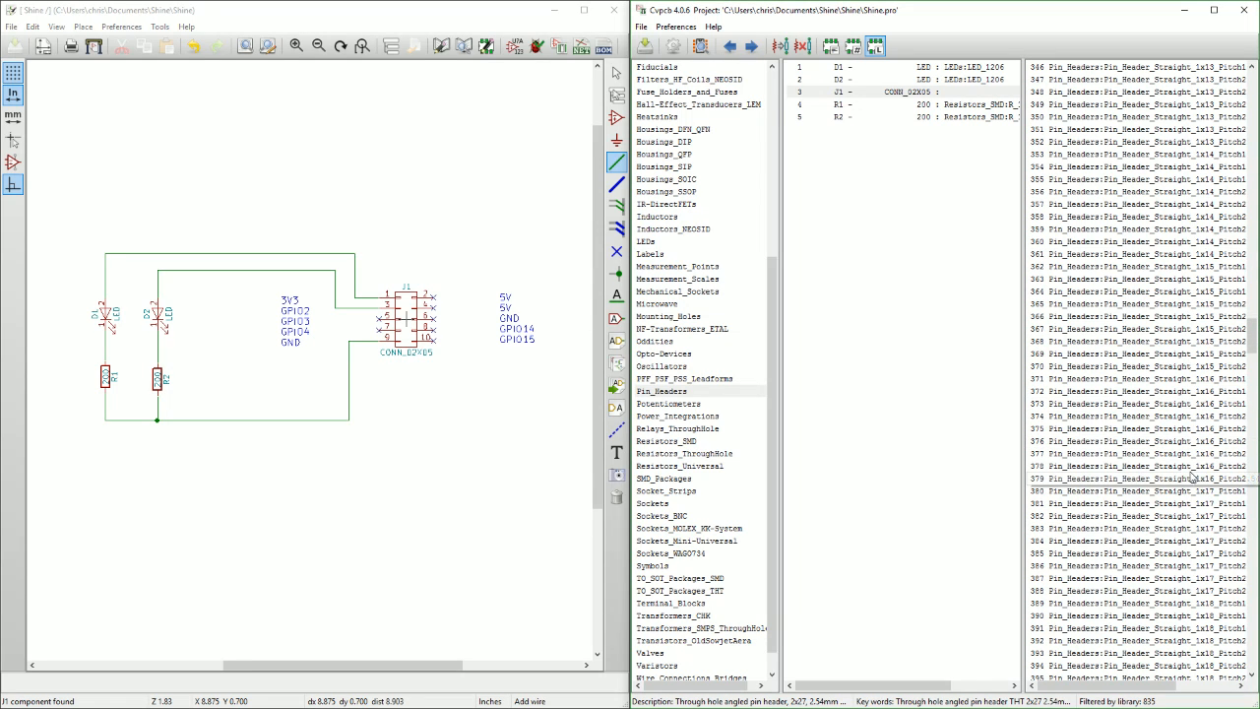
{"action": "scroll", "coordinate": [1203, 498], "scroll_direction": "down", "scroll_amount": 20}
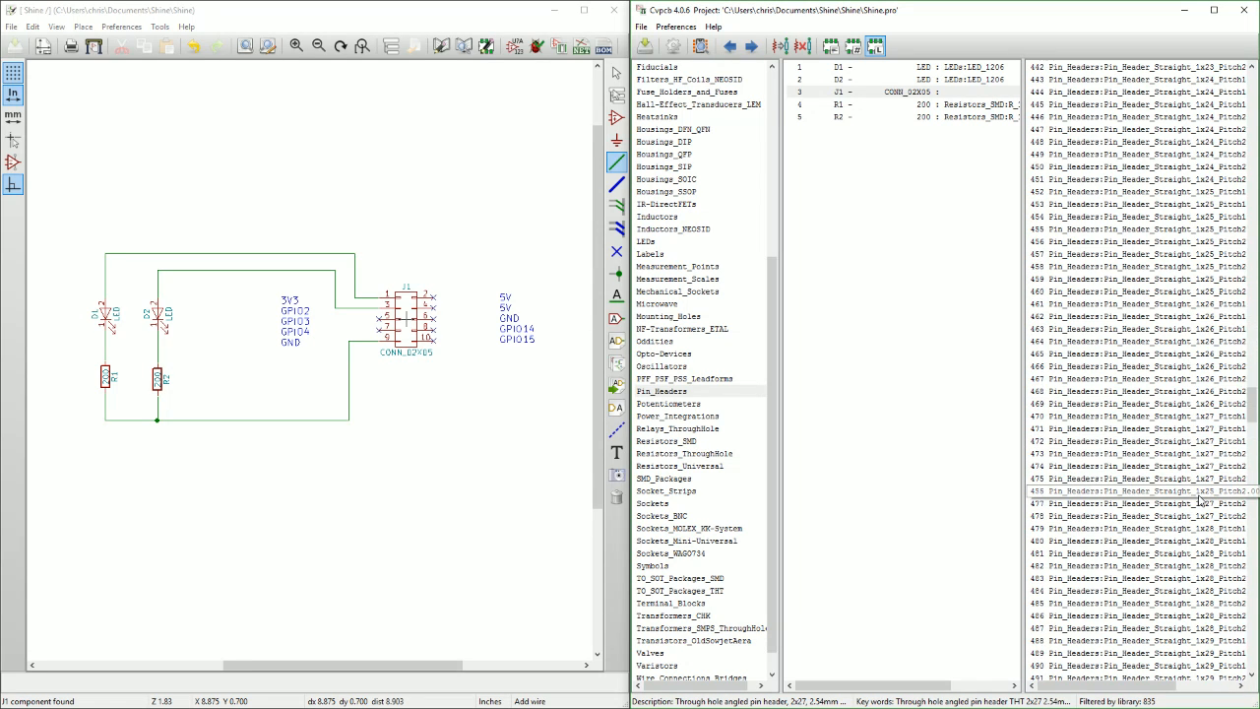
{"action": "scroll", "coordinate": [1200, 498], "scroll_direction": "down", "scroll_amount": 20}
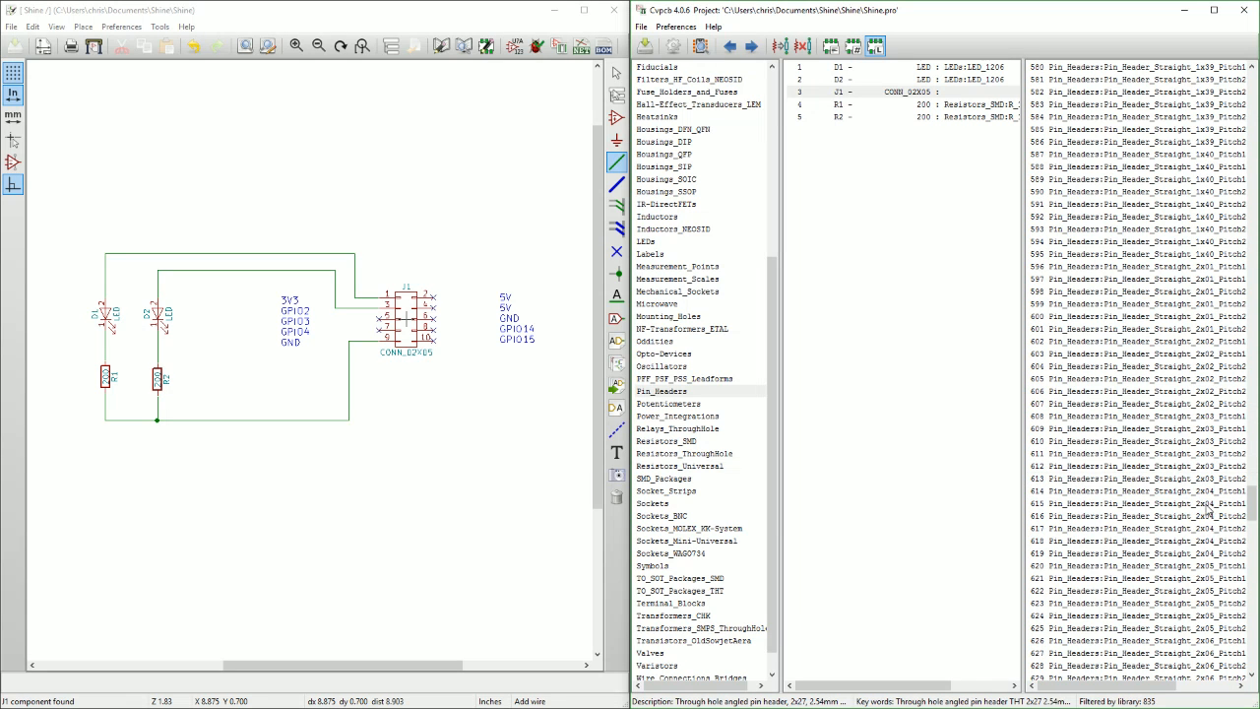
{"action": "left_click_drag", "start_coordinate": [1092, 687], "coordinate": [1139, 688]}
{"action": "left_click", "coordinate": [1135, 592]}
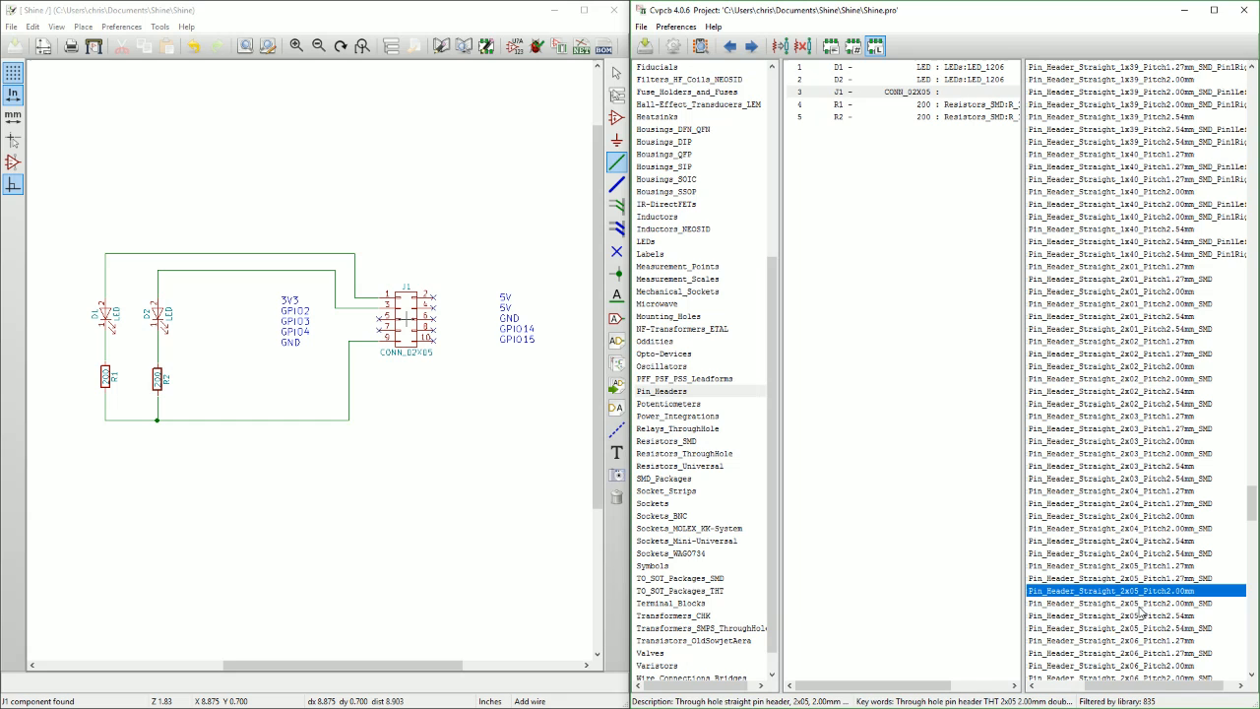
{"action": "left_click", "coordinate": [1136, 629]}
{"action": "left_click", "coordinate": [1134, 617]}
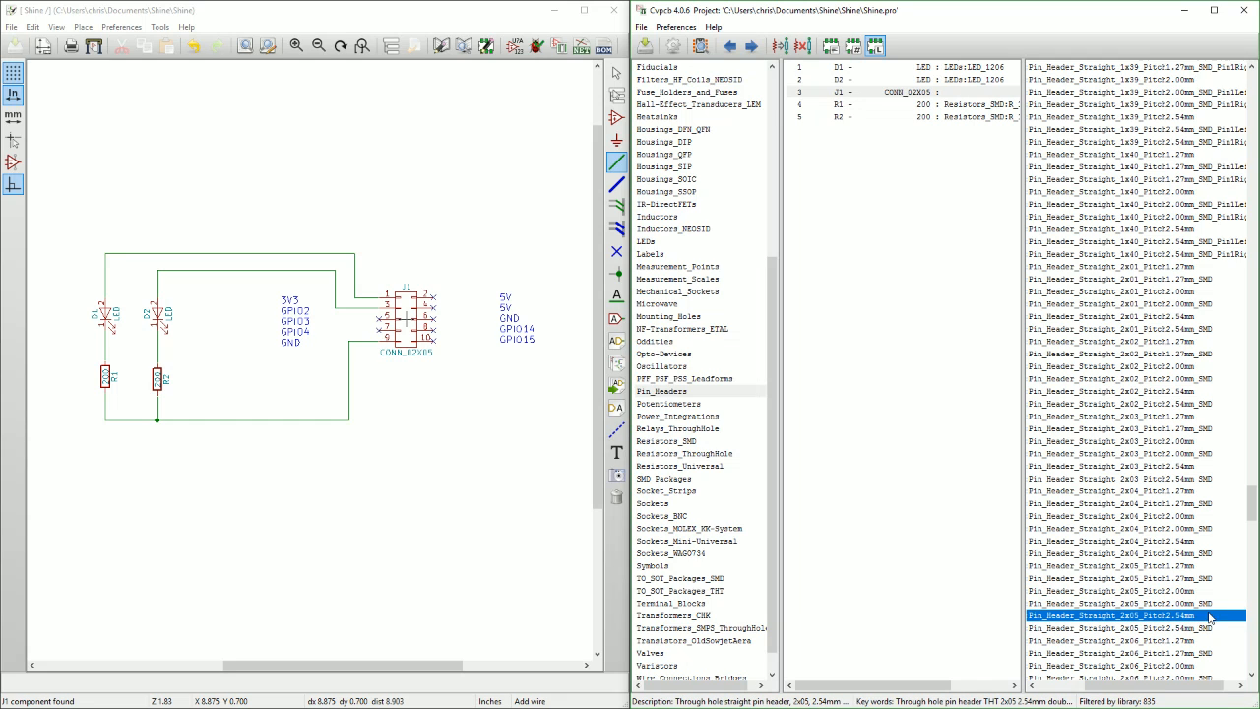
{"action": "double_click", "coordinate": [1111, 618]}
Preview J1's assigned footprint, compare its pin numbering with the Raspberry Pi GPIO diagram in the browser, and close the preview.
{"action": "left_click", "coordinate": [890, 93]}
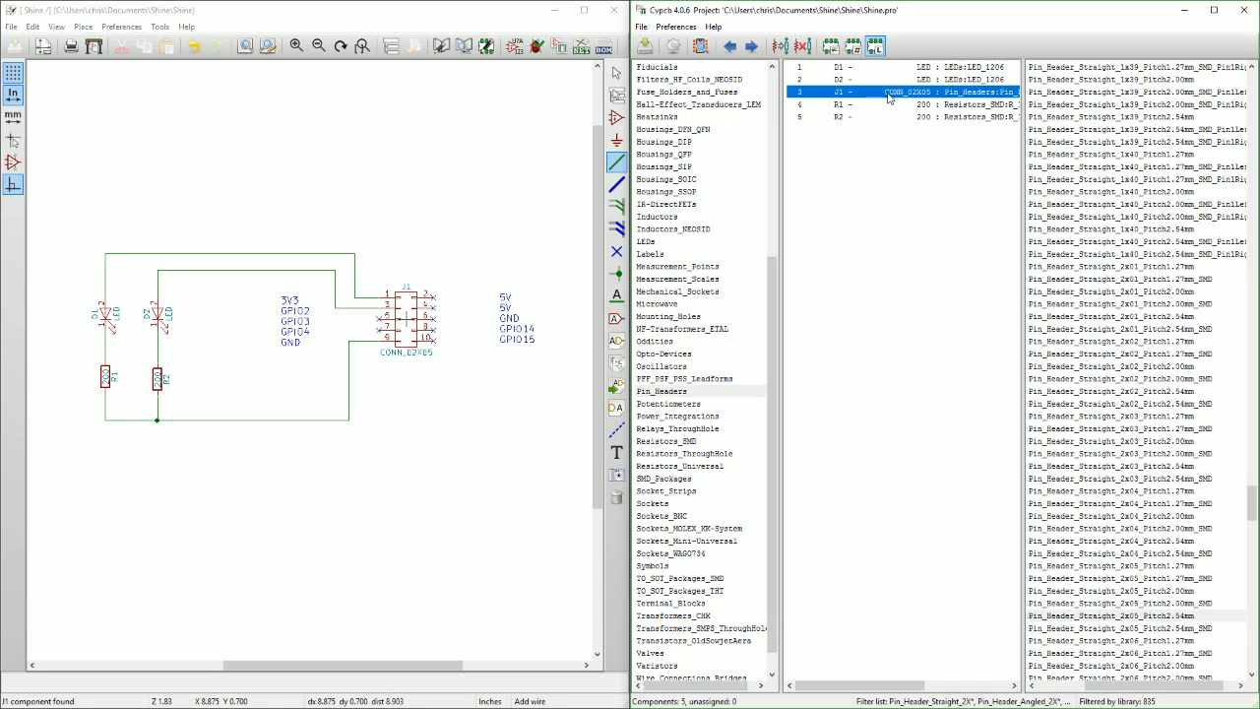
{"action": "left_click", "coordinate": [701, 46]}
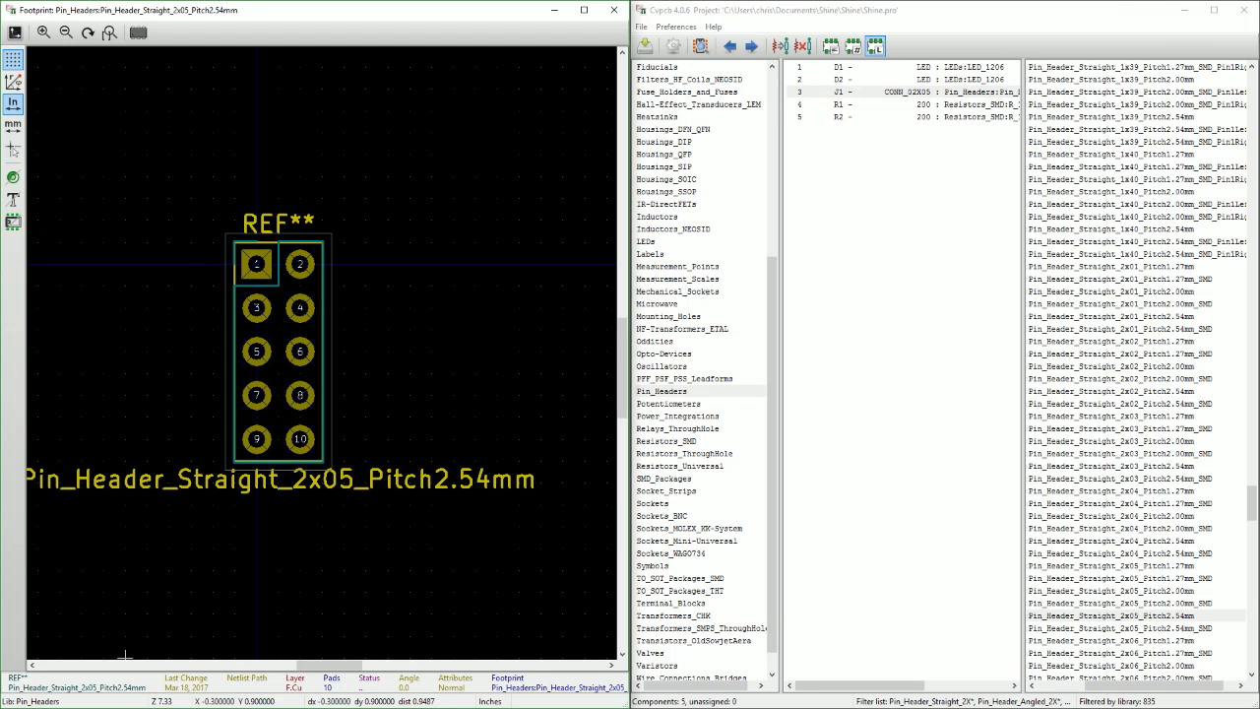
{"action": "key", "text": "alt+Tab"}
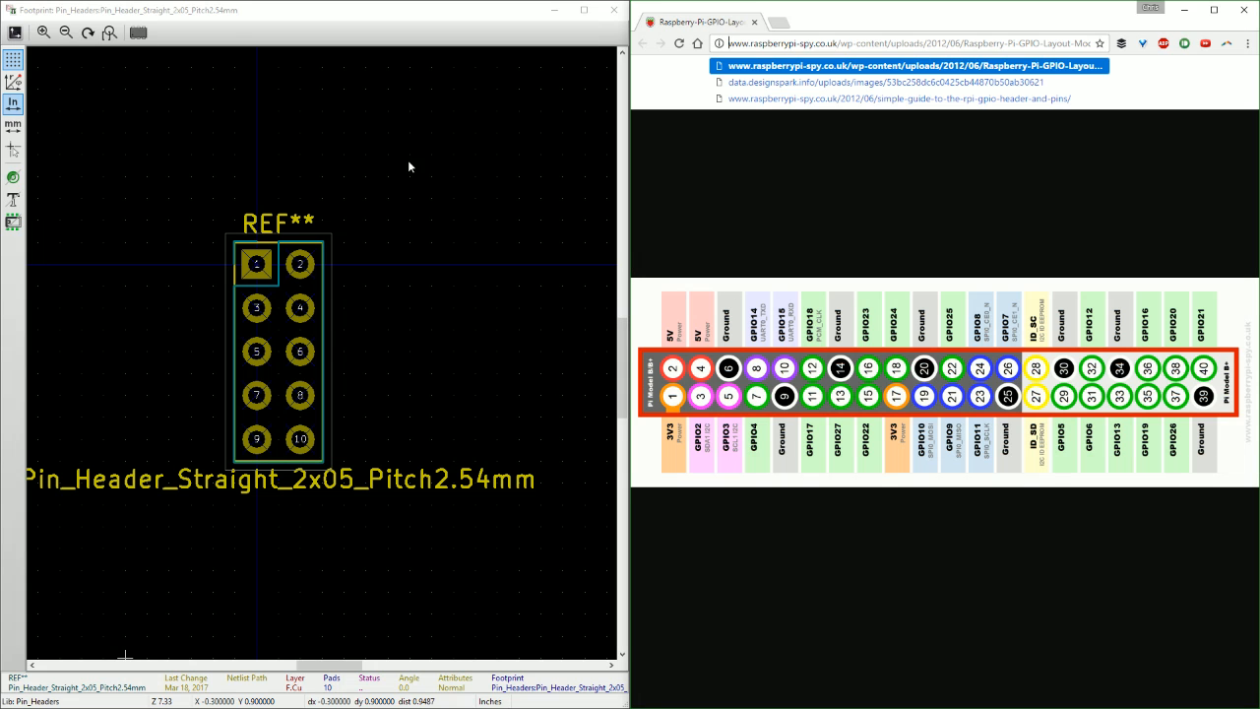
{"action": "left_click", "coordinate": [615, 10]}
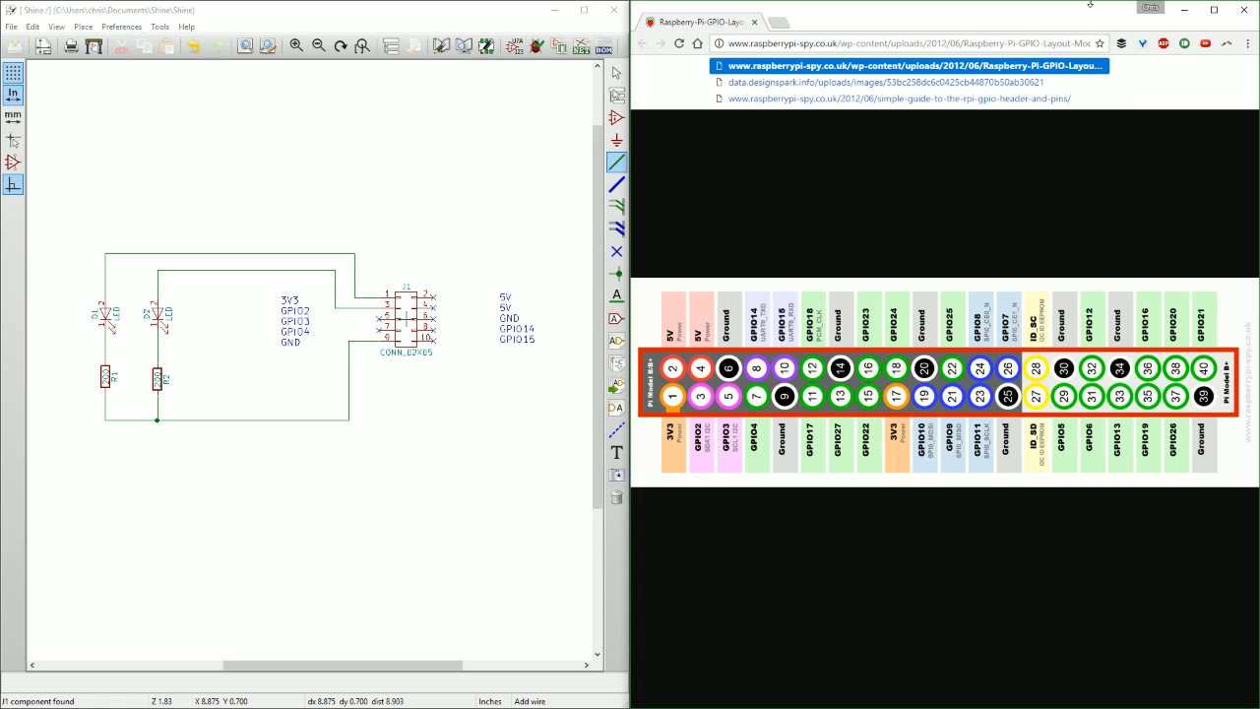
Minimize the GPIO diagram, save the footprint assignments back to the schematic, and leave the wire tool in the schematic editor.
{"action": "left_click", "coordinate": [1185, 10]}
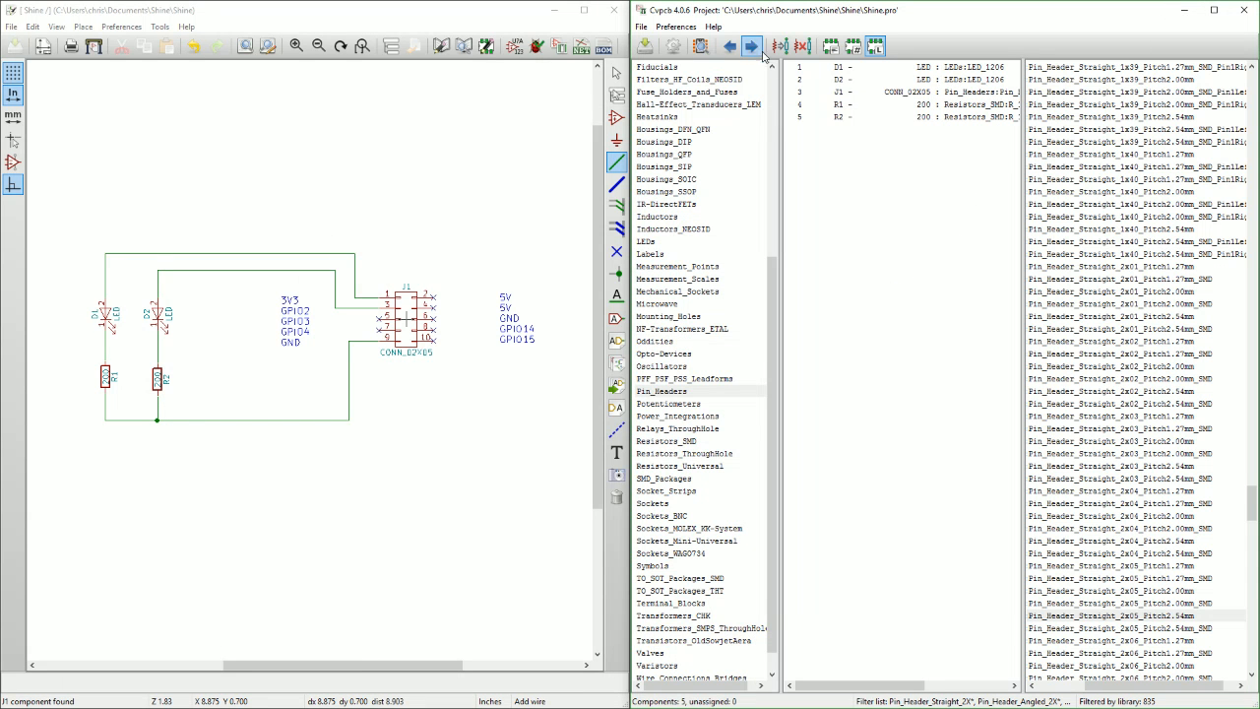
{"action": "left_click", "coordinate": [646, 49]}
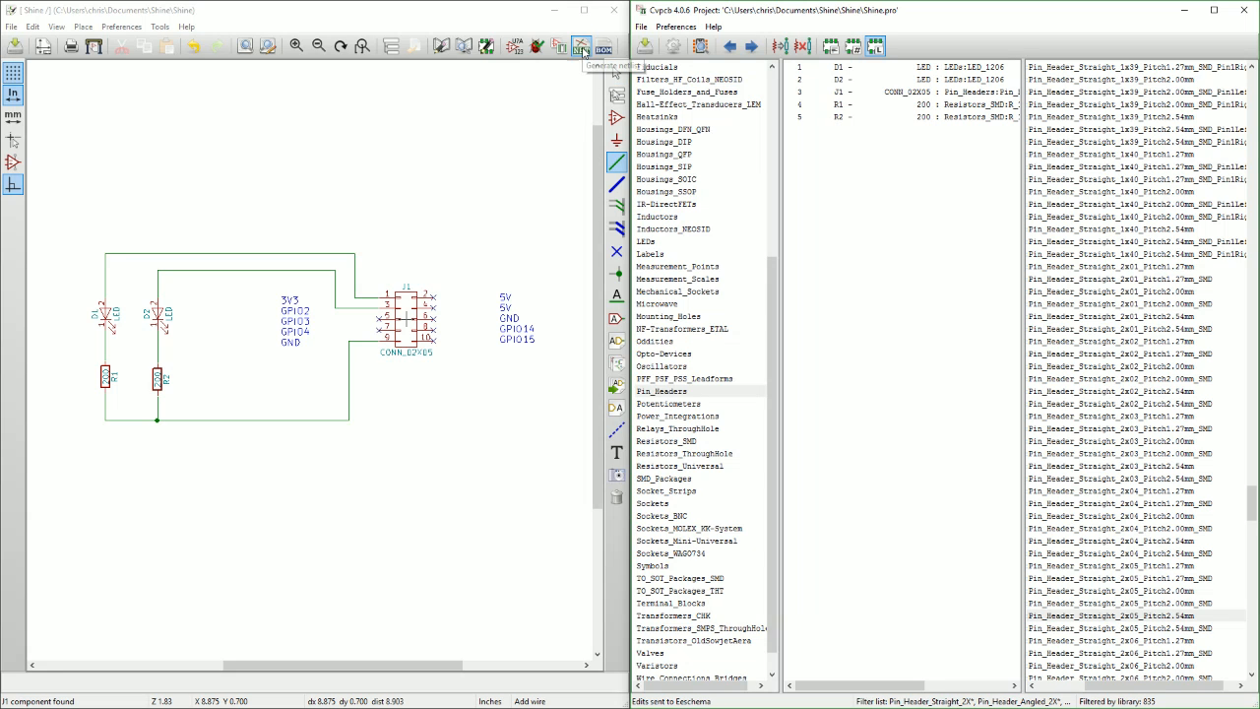
{"action": "left_click", "coordinate": [529, 121]}
{"action": "key", "text": "Escape"}
{"action": "key", "text": "Escape"}
{"action": "scroll", "coordinate": [273, 463], "scroll_direction": "down", "scroll_amount": 1}
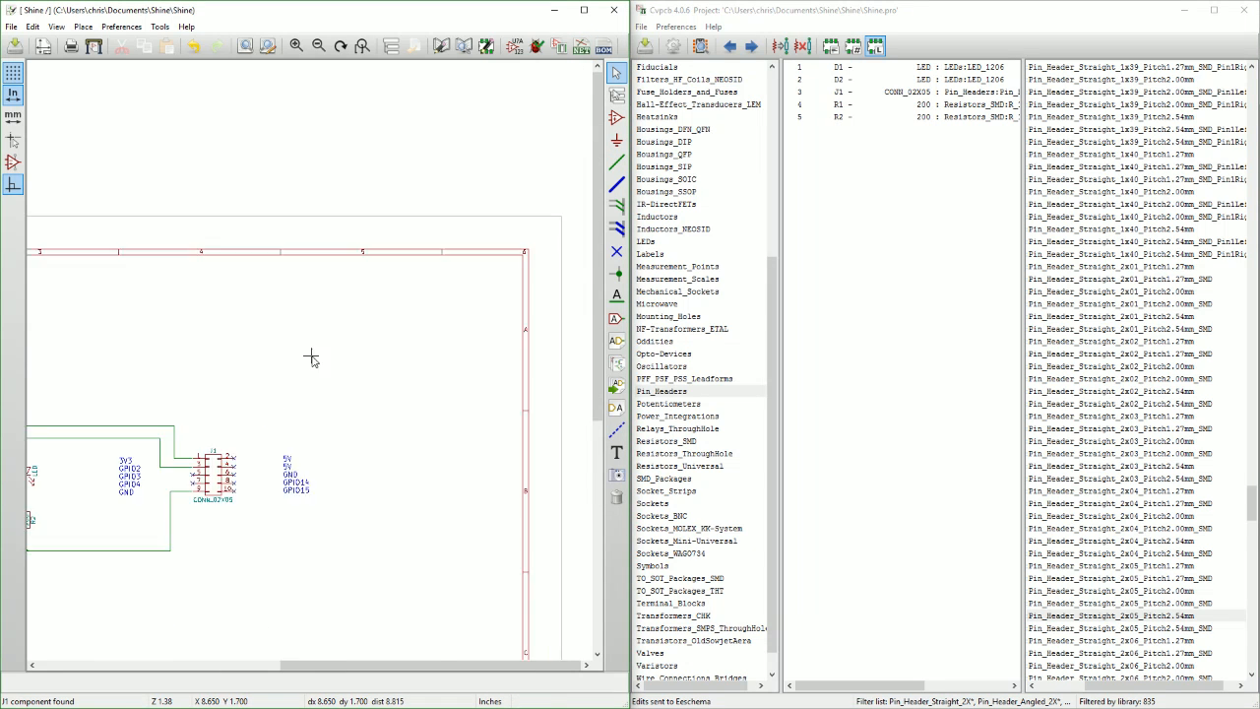
{"action": "scroll", "coordinate": [311, 359], "scroll_direction": "down", "scroll_amount": 1}
{"action": "scroll", "coordinate": [315, 360], "scroll_direction": "up", "scroll_amount": 2}
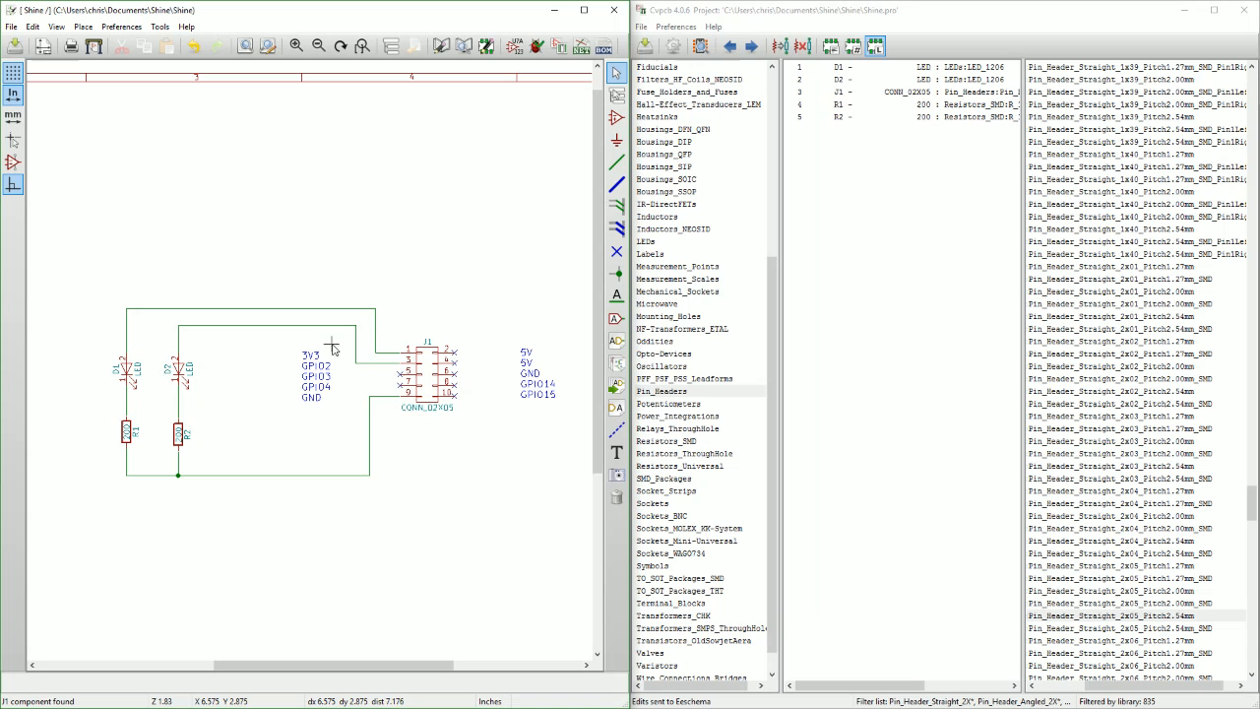
Inspect the footprint field in LED D2's component properties and close them without changes.
{"action": "left_click", "coordinate": [559, 46]}
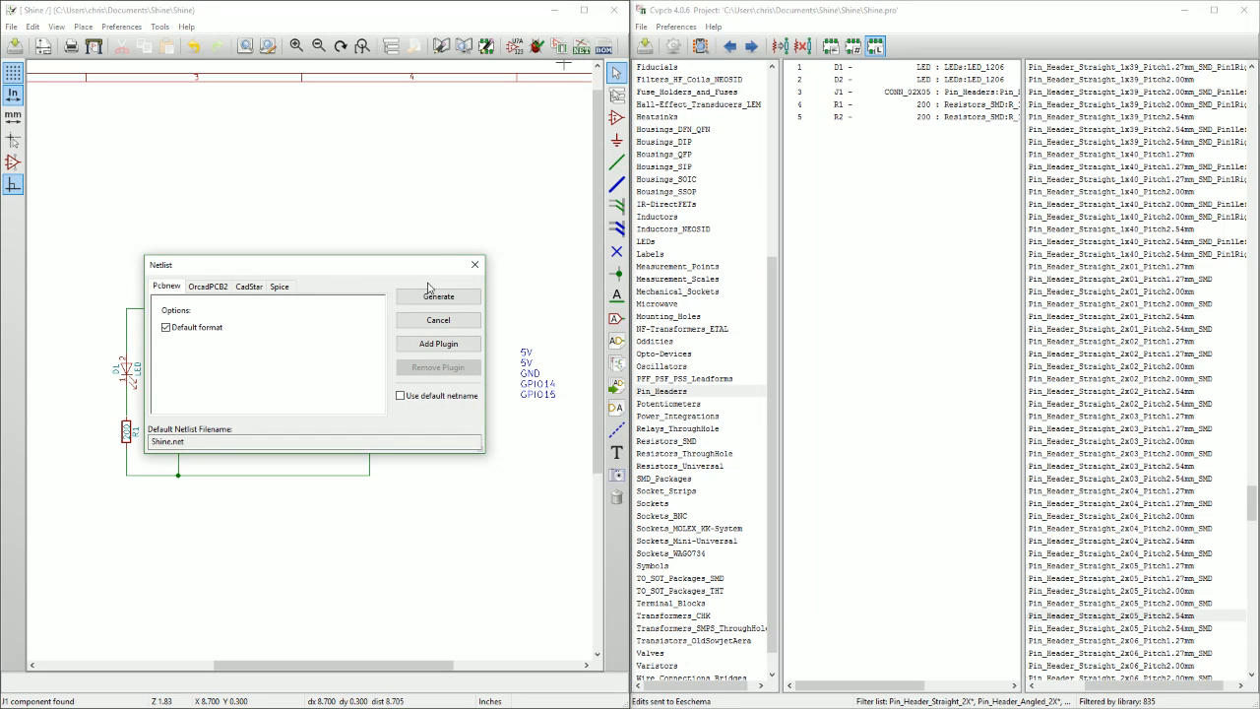
{"action": "left_click", "coordinate": [475, 265]}
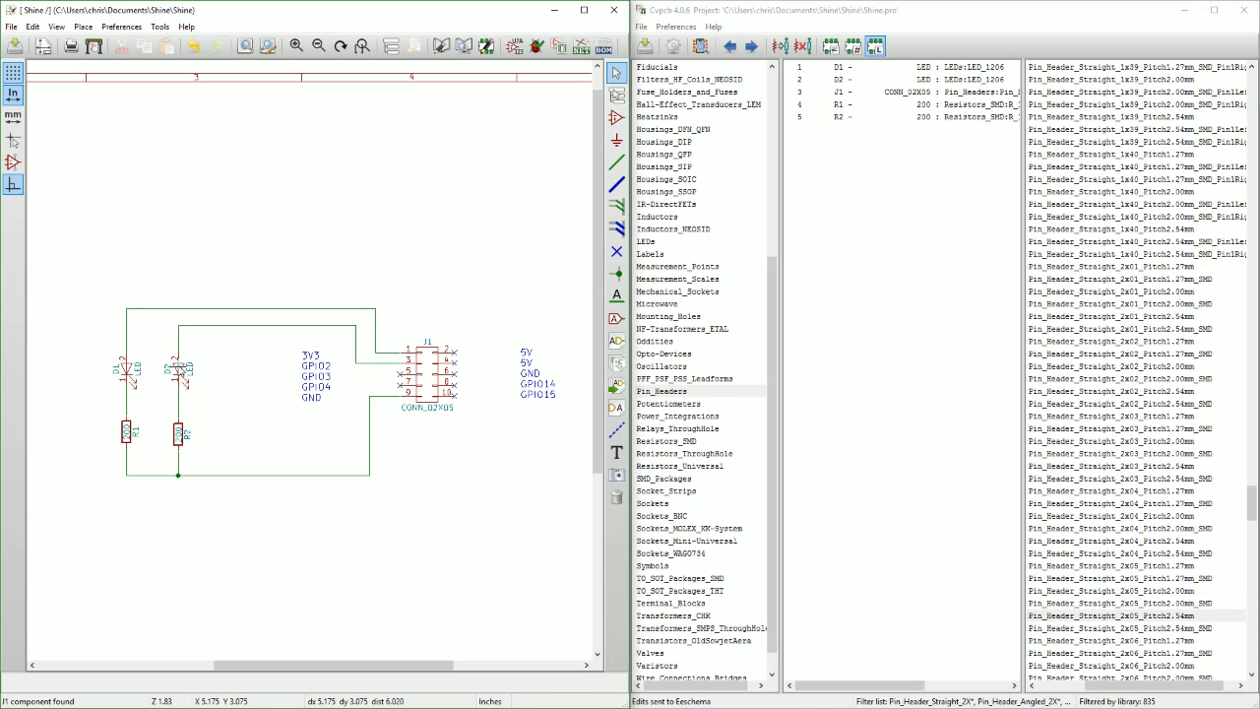
{"action": "double_click", "coordinate": [178, 369]}
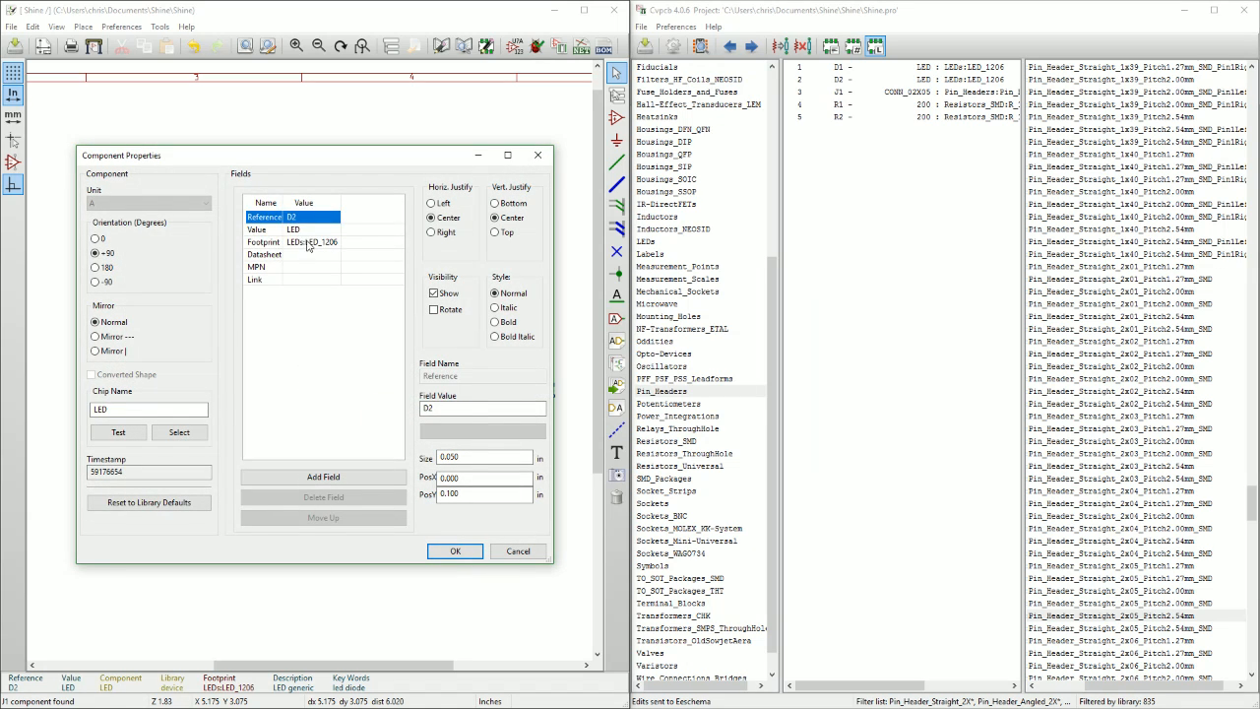
{"action": "left_click", "coordinate": [282, 242]}
{"action": "left_click", "coordinate": [502, 551]}
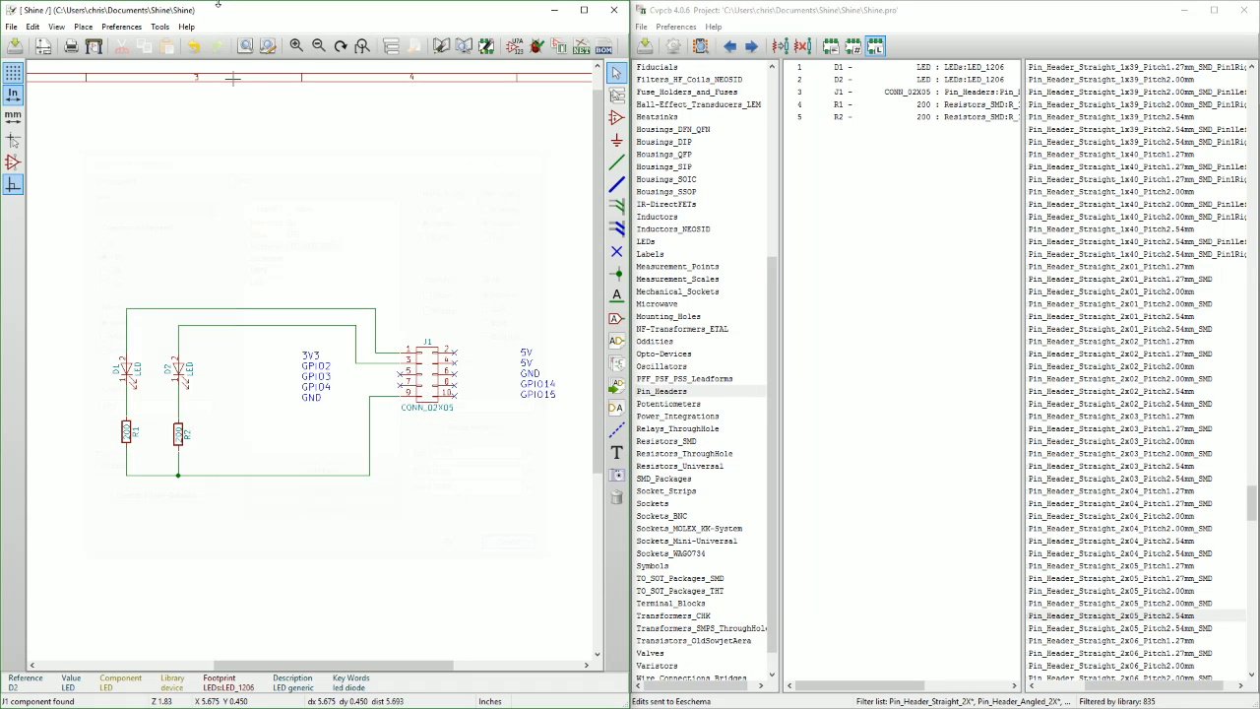
Generate the Pcbnew netlist in the default format and save it as Shine.net.
{"action": "left_click", "coordinate": [581, 49]}
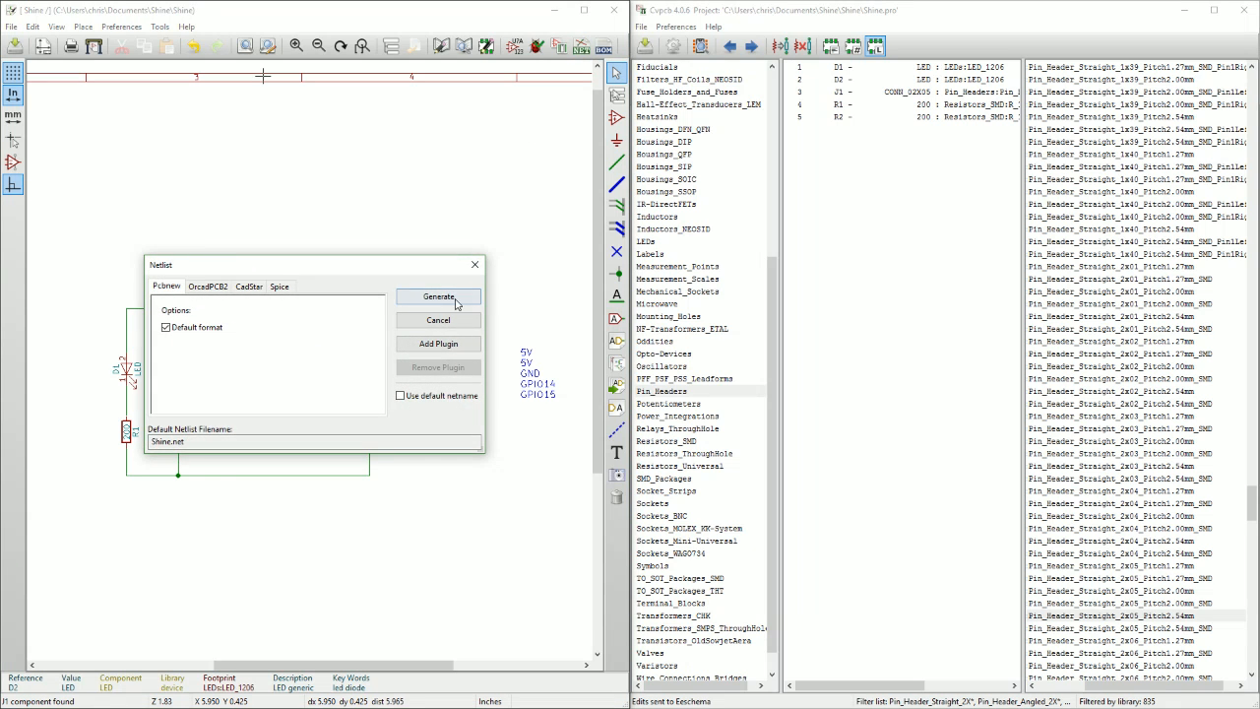
{"action": "left_click", "coordinate": [439, 297]}
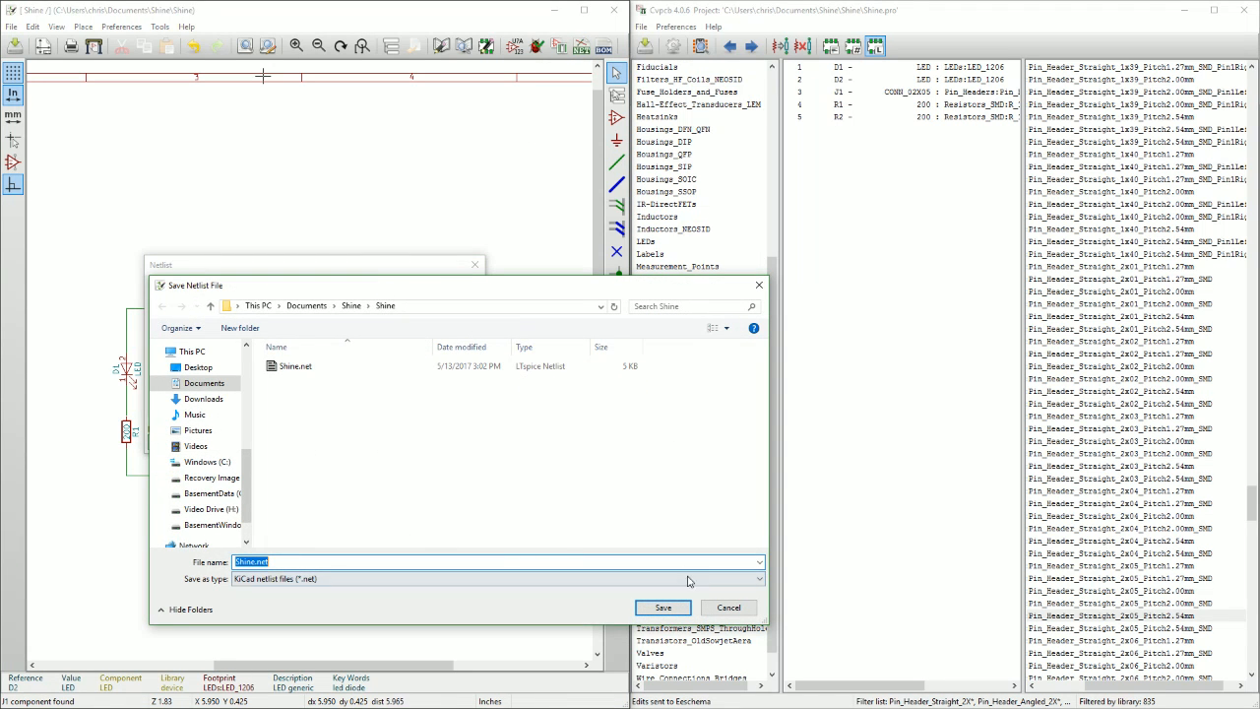
{"action": "left_click", "coordinate": [674, 611]}
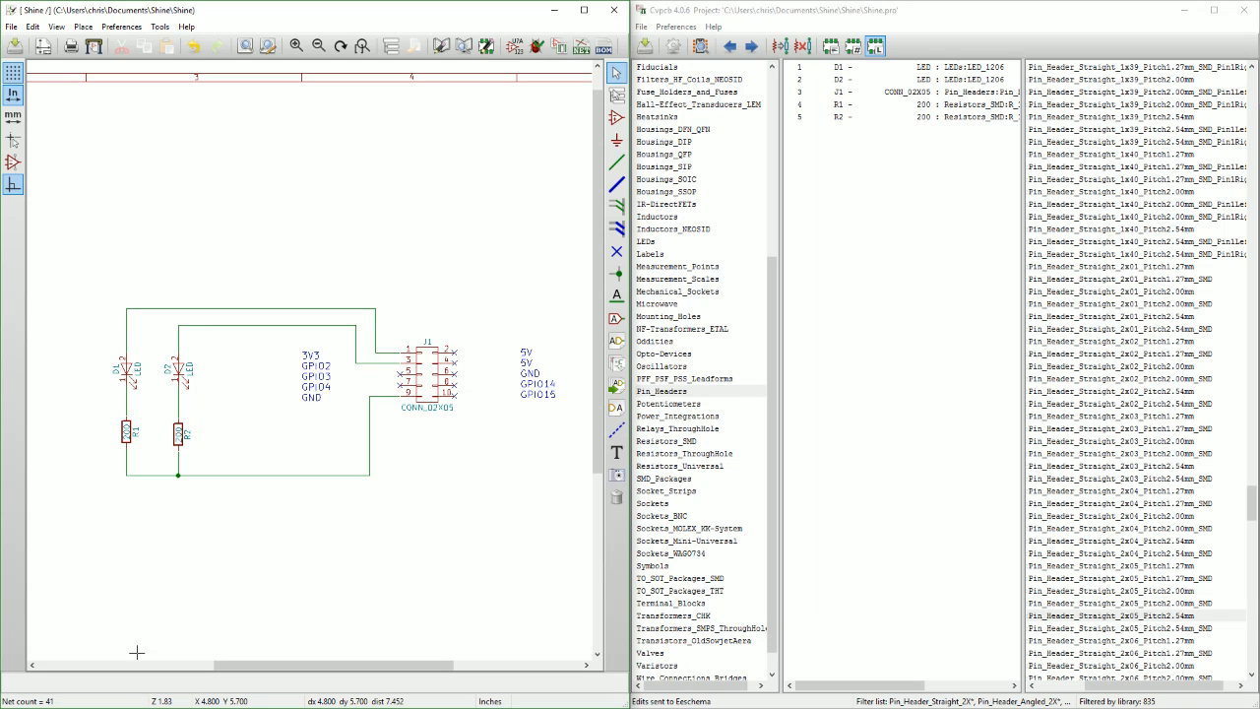
Switch to the KiCad project manager, open the Shine board in Pcbnew, and look over its empty drawing sheet.
{"action": "left_click", "coordinate": [226, 651]}
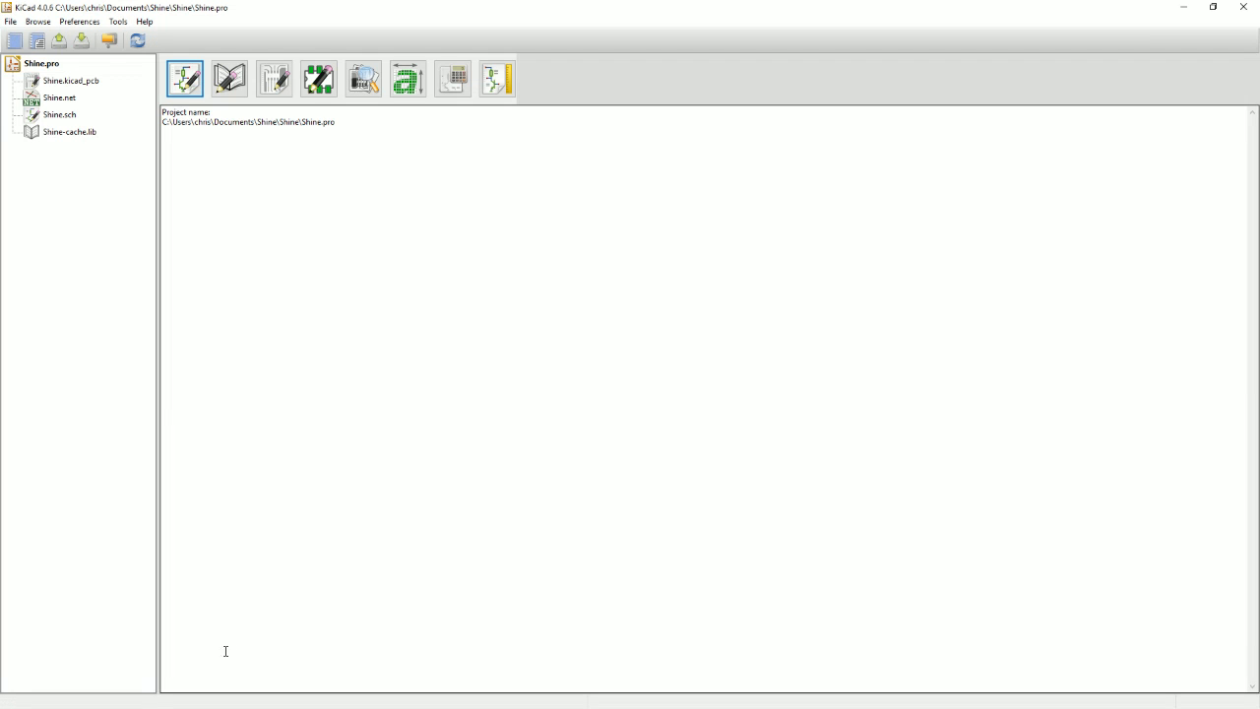
{"action": "left_click", "coordinate": [275, 78]}
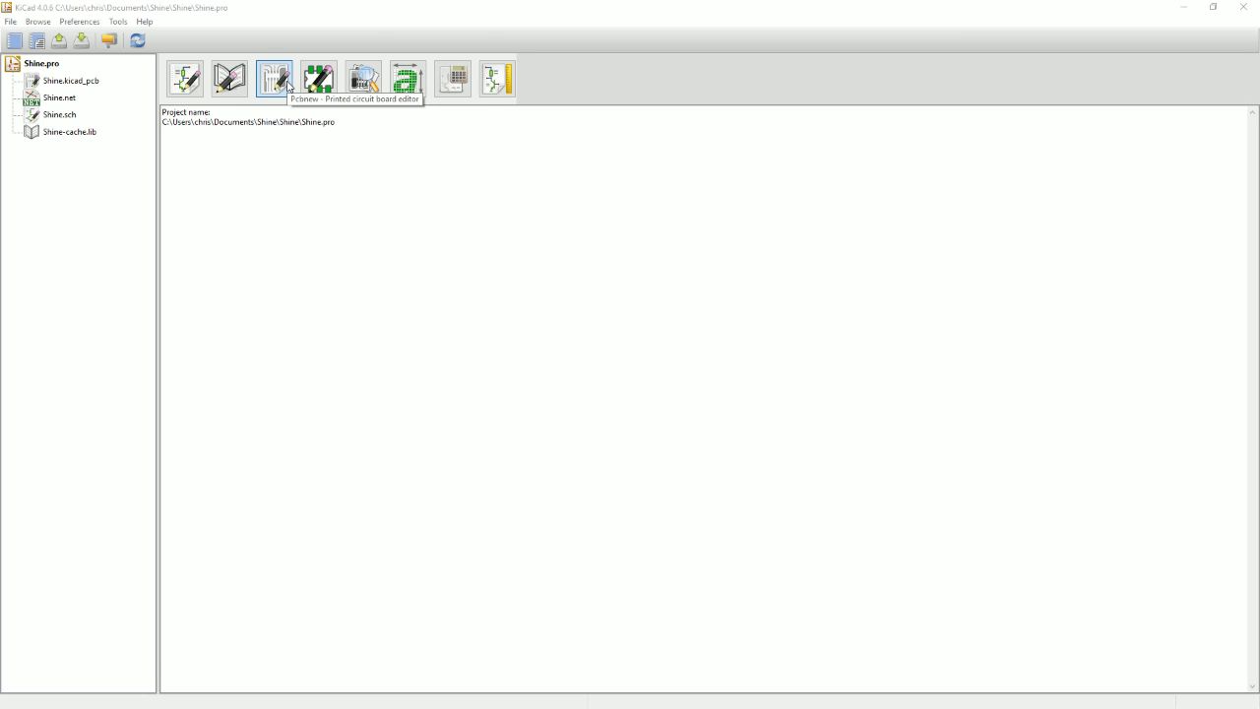
{"action": "scroll", "coordinate": [302, 341], "scroll_direction": "down", "scroll_amount": 1}
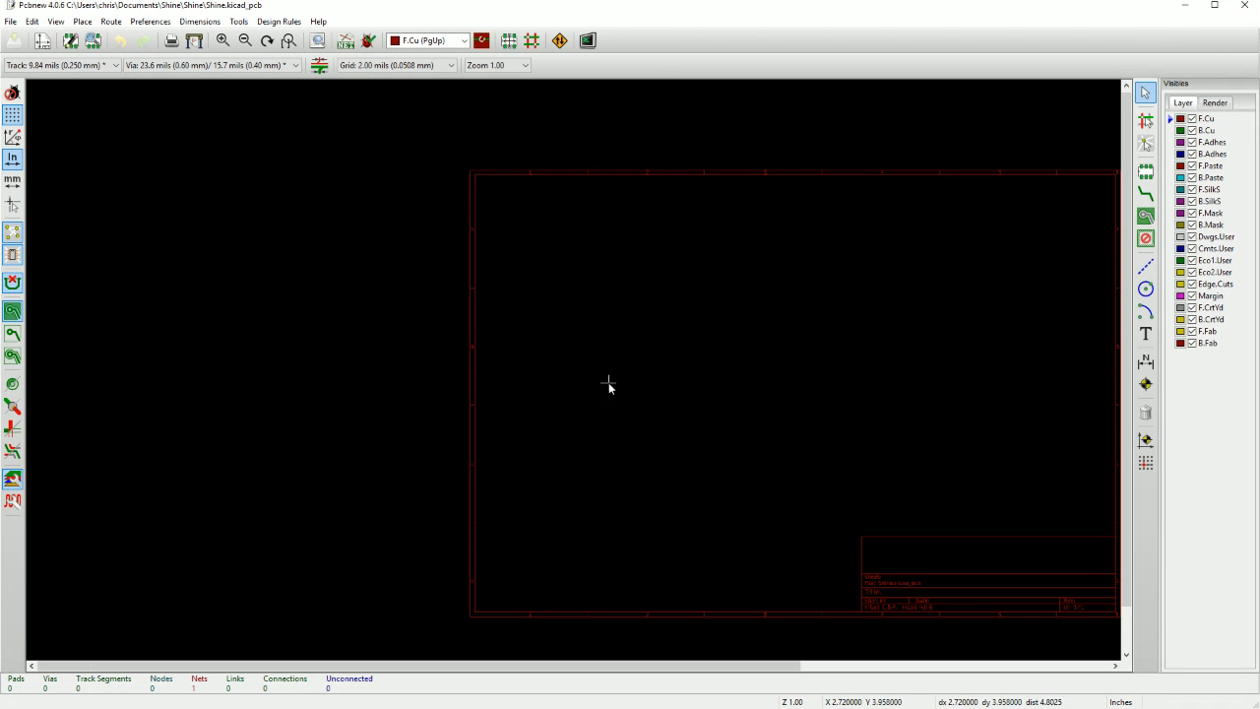
{"action": "middle_click_drag", "start_coordinate": [692, 416], "coordinate": [478, 378]}
{"action": "scroll", "coordinate": [481, 377], "scroll_direction": "up", "scroll_amount": 1}
{"action": "scroll", "coordinate": [578, 370], "scroll_direction": "down", "scroll_amount": 1}
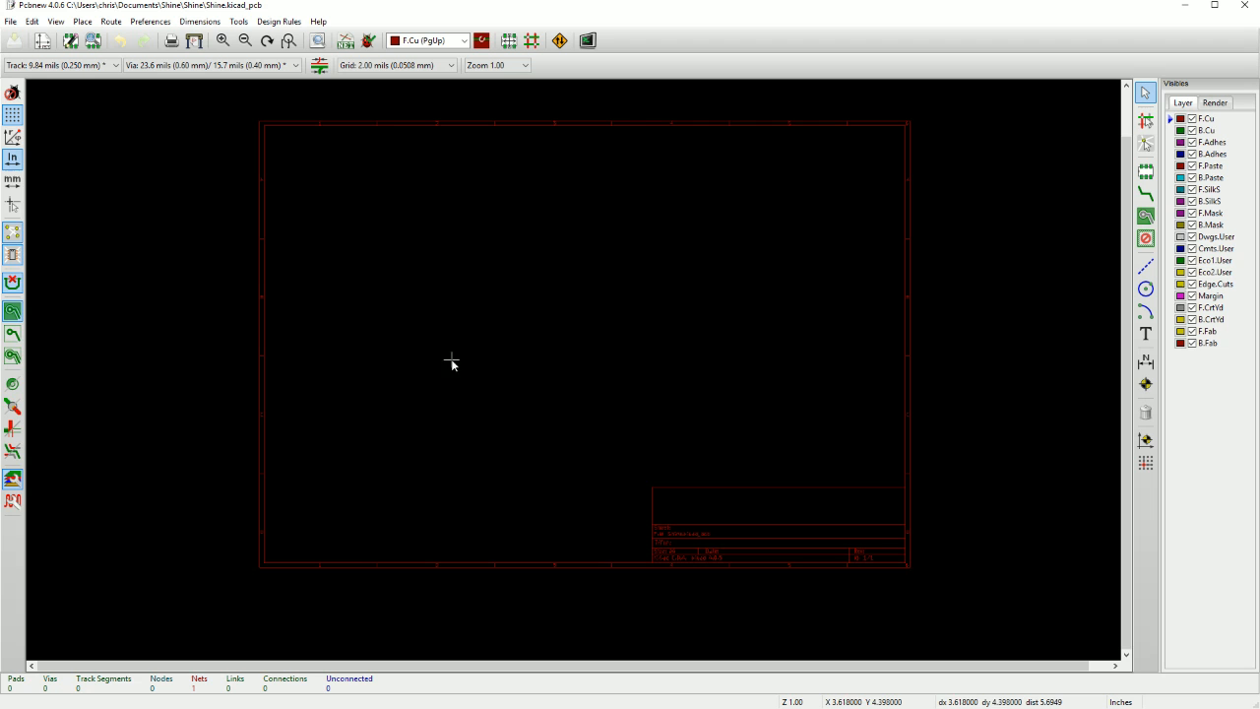
{"action": "scroll", "coordinate": [599, 386], "scroll_direction": "up", "scroll_amount": 1}
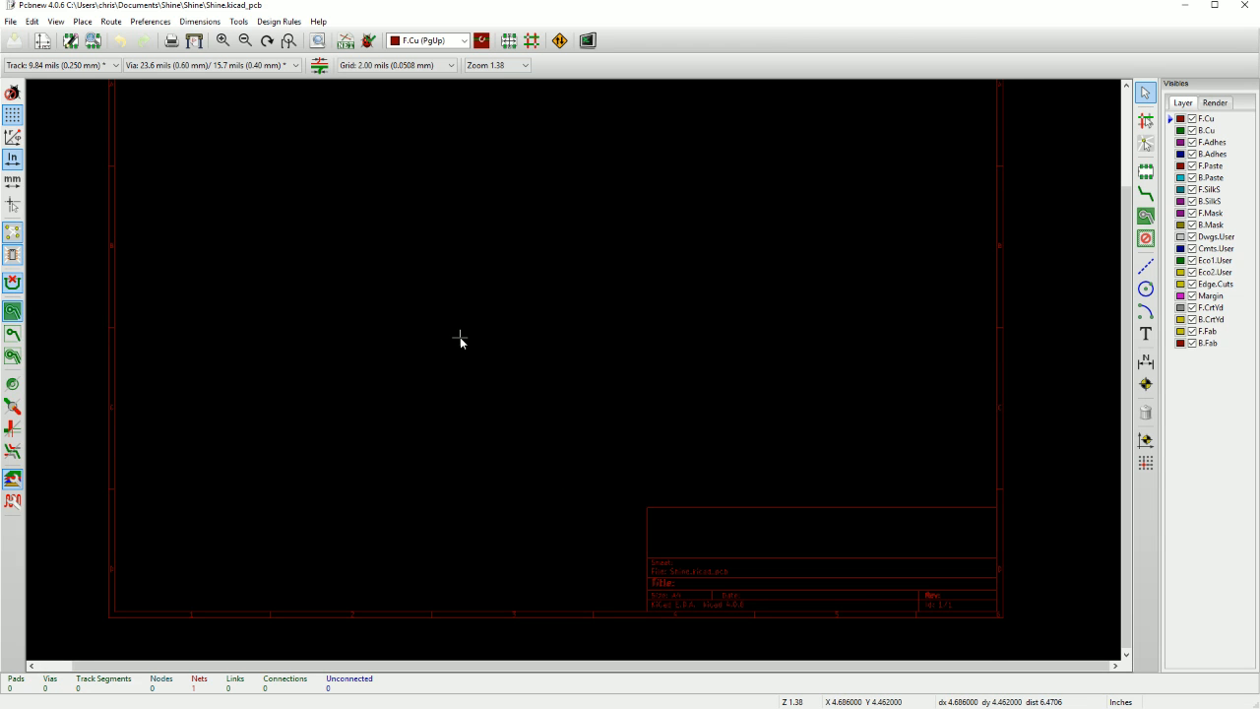
{"action": "middle_click_drag", "start_coordinate": [462, 343], "coordinate": [473, 403]}
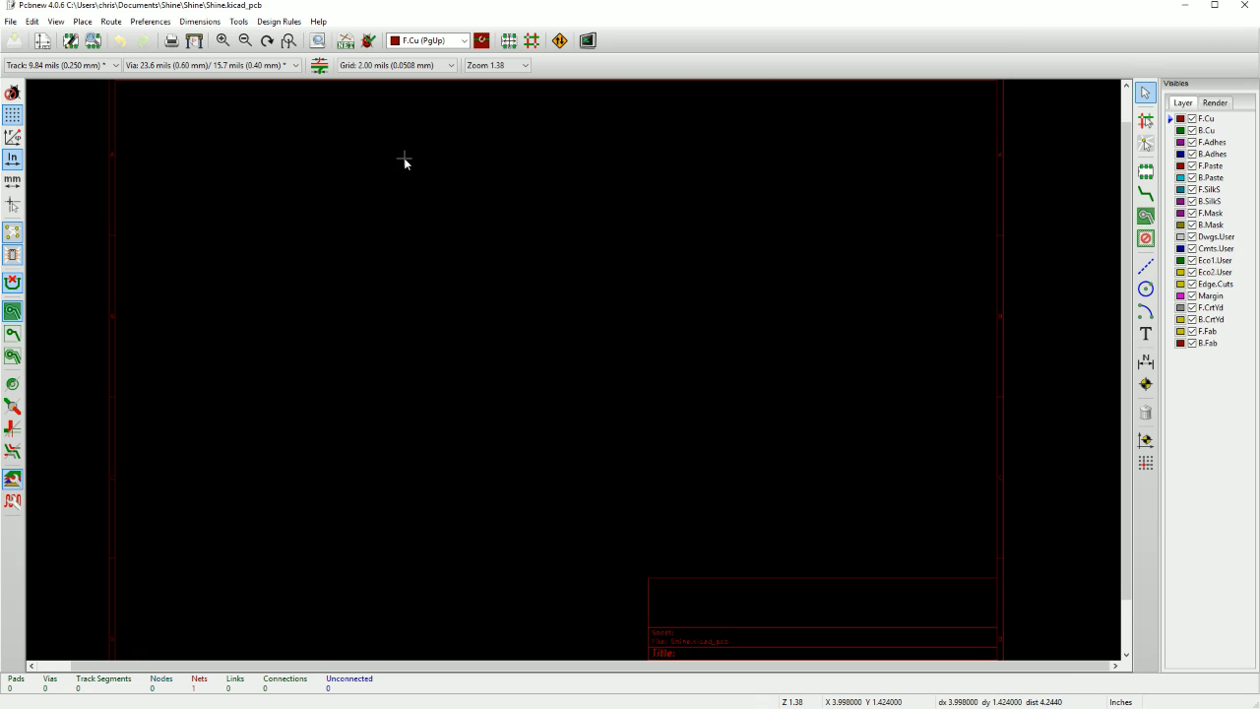
Read the netlist Shine.net into the board with default options and review the import messages.
{"action": "left_click", "coordinate": [344, 41]}
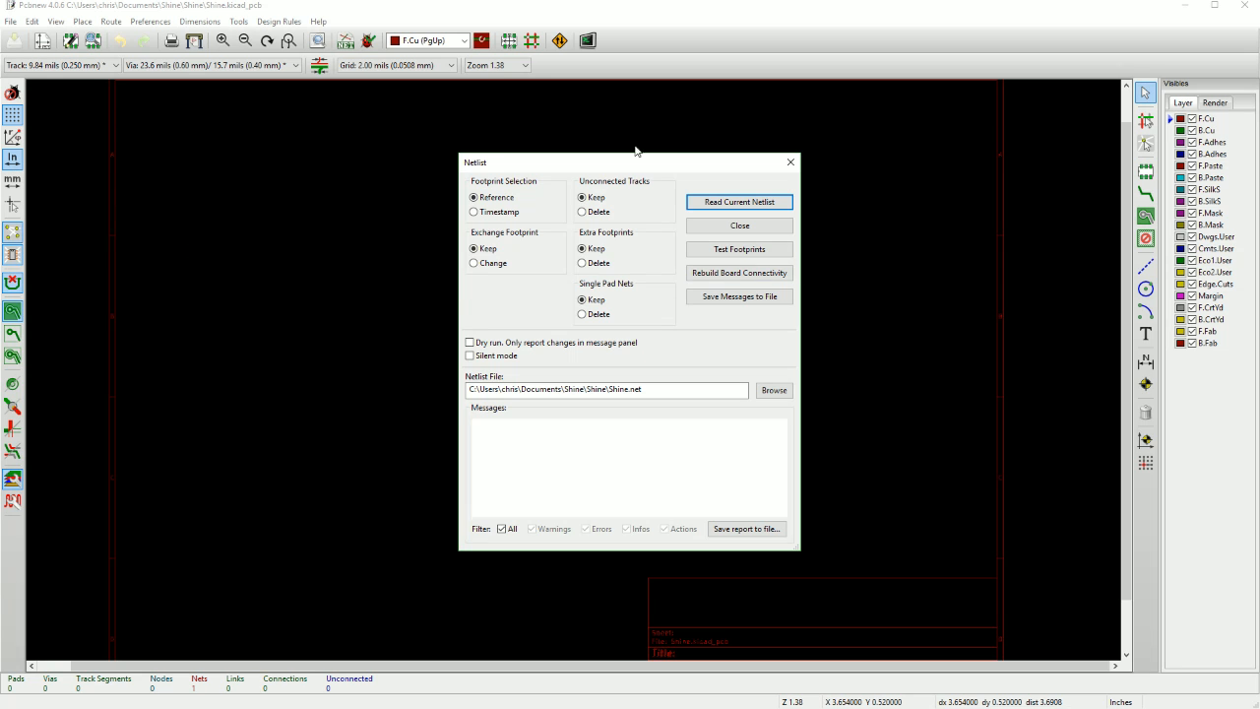
{"action": "left_click", "coordinate": [717, 201]}
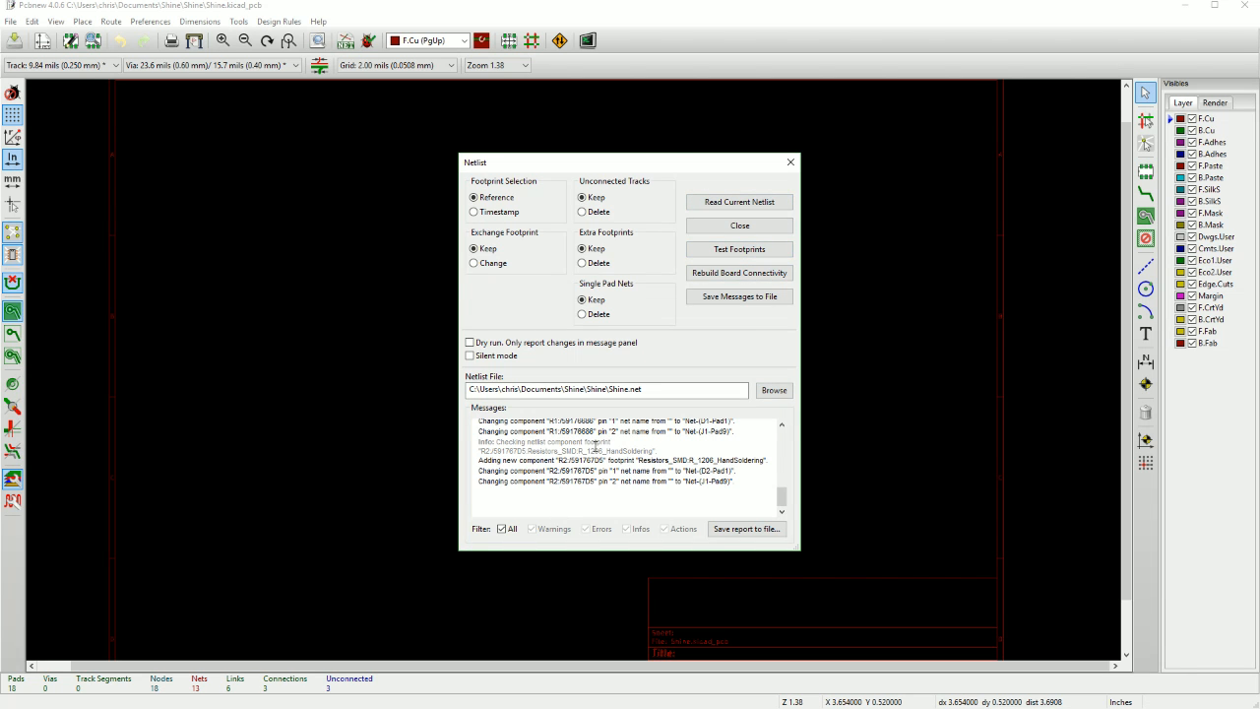
{"action": "scroll", "coordinate": [604, 463], "scroll_direction": "up", "scroll_amount": 3}
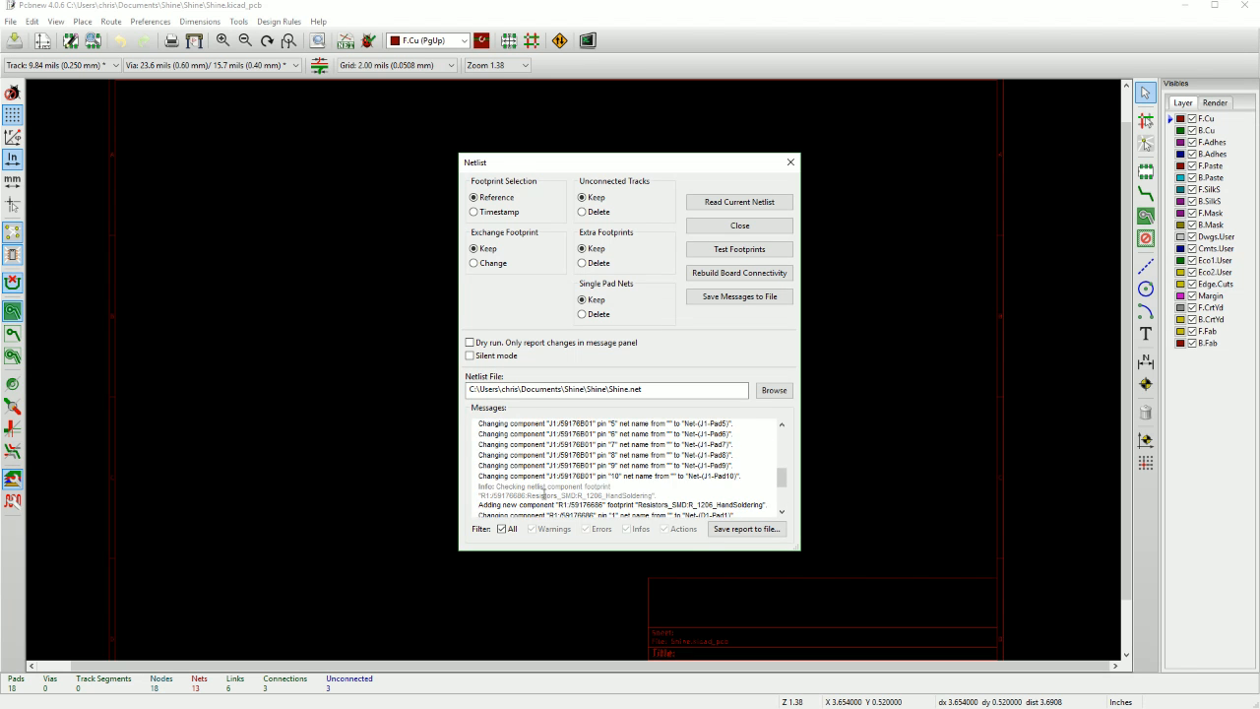
{"action": "scroll", "coordinate": [543, 494], "scroll_direction": "down", "scroll_amount": 3}
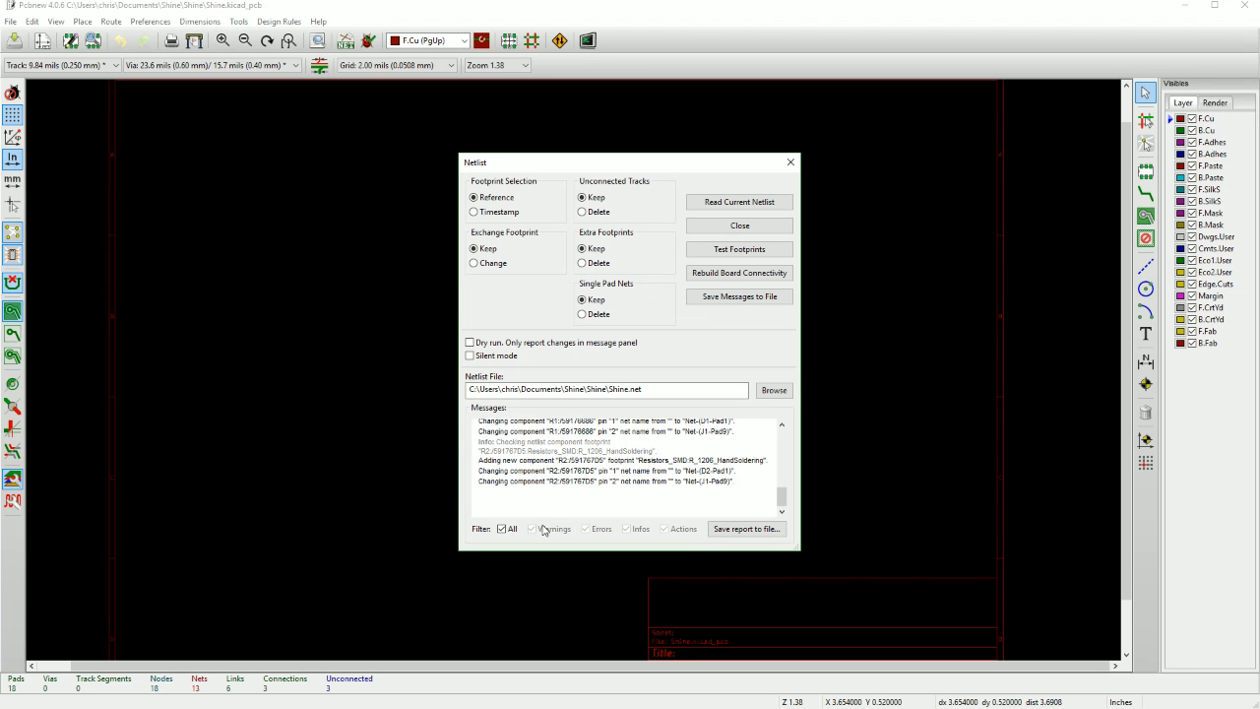
{"action": "left_click", "coordinate": [740, 225]}
Enable footprint mode and spread out all the stacked footprints, confirming the move.
{"action": "scroll", "coordinate": [574, 372], "scroll_direction": "up", "scroll_amount": 5}
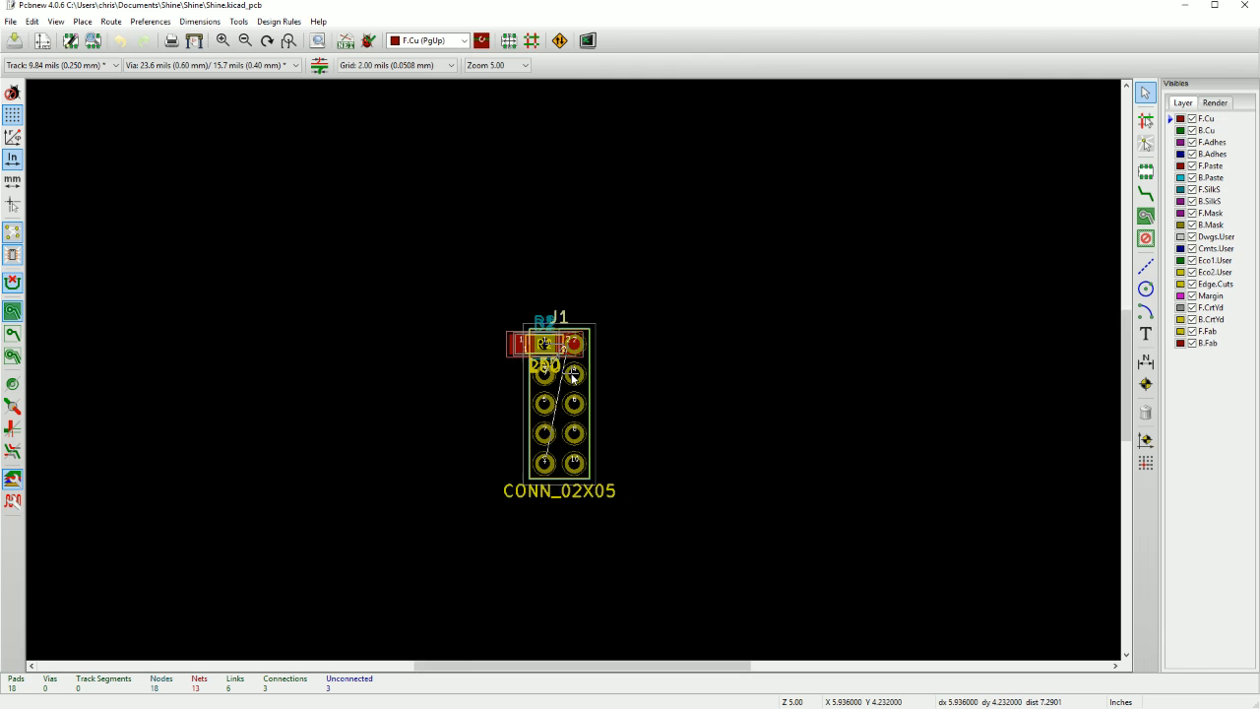
{"action": "scroll", "coordinate": [572, 377], "scroll_direction": "up", "scroll_amount": 3}
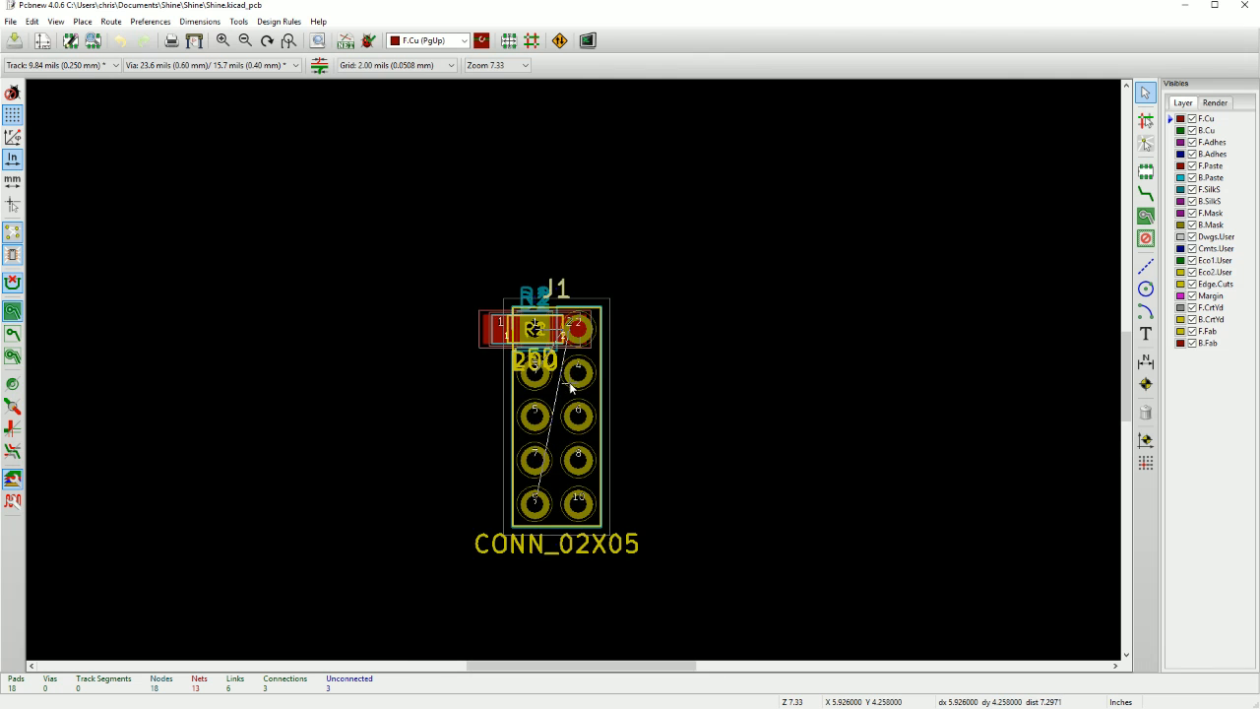
{"action": "left_click", "coordinate": [510, 44]}
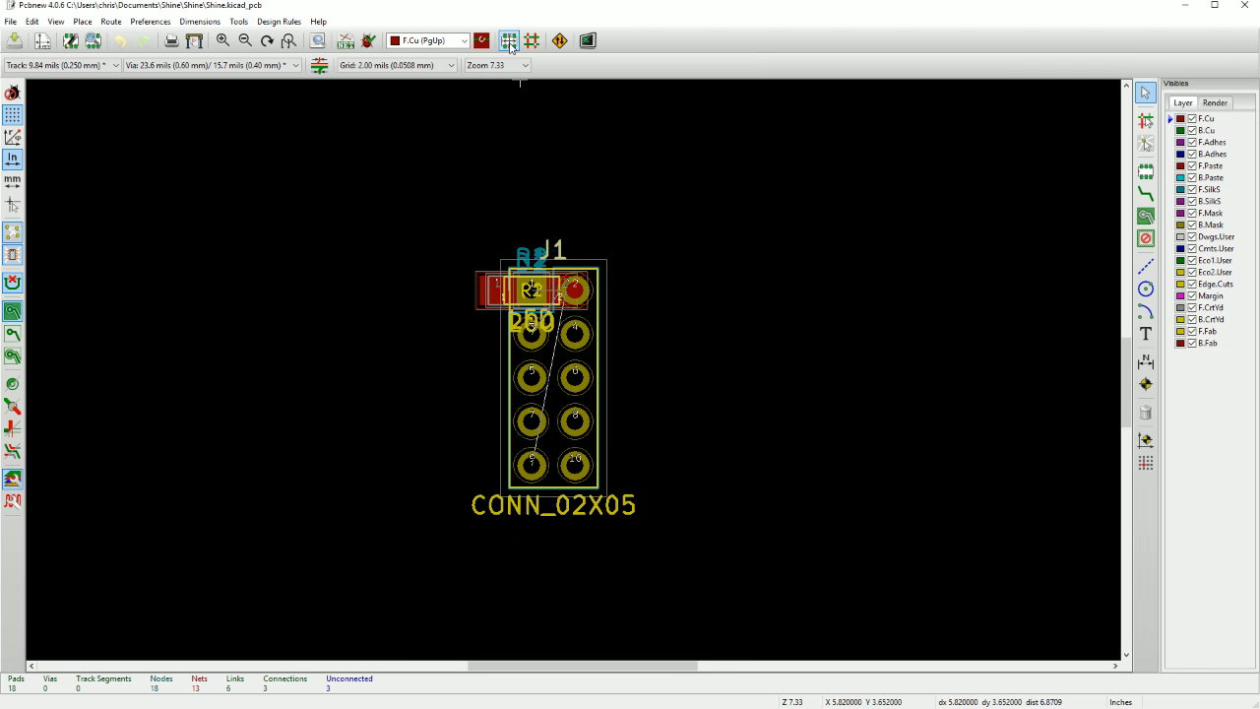
{"action": "right_click", "coordinate": [530, 294]}
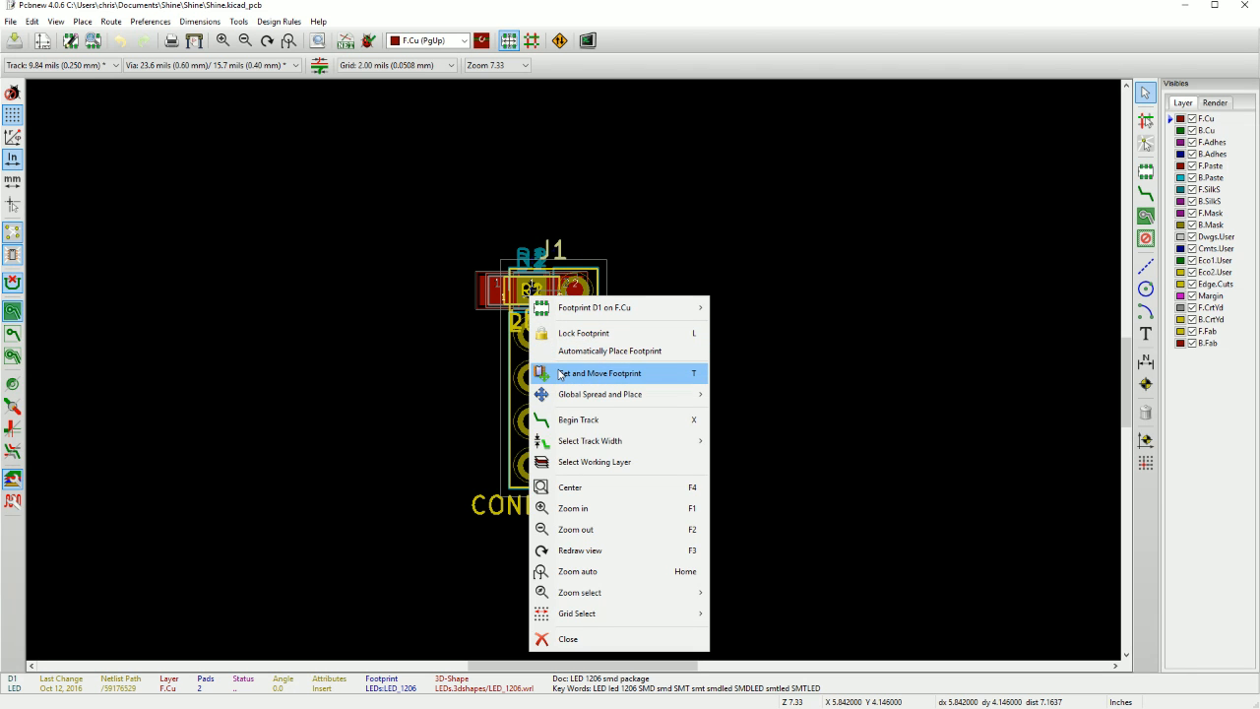
{"action": "mouse_move", "coordinate": [560, 402]}
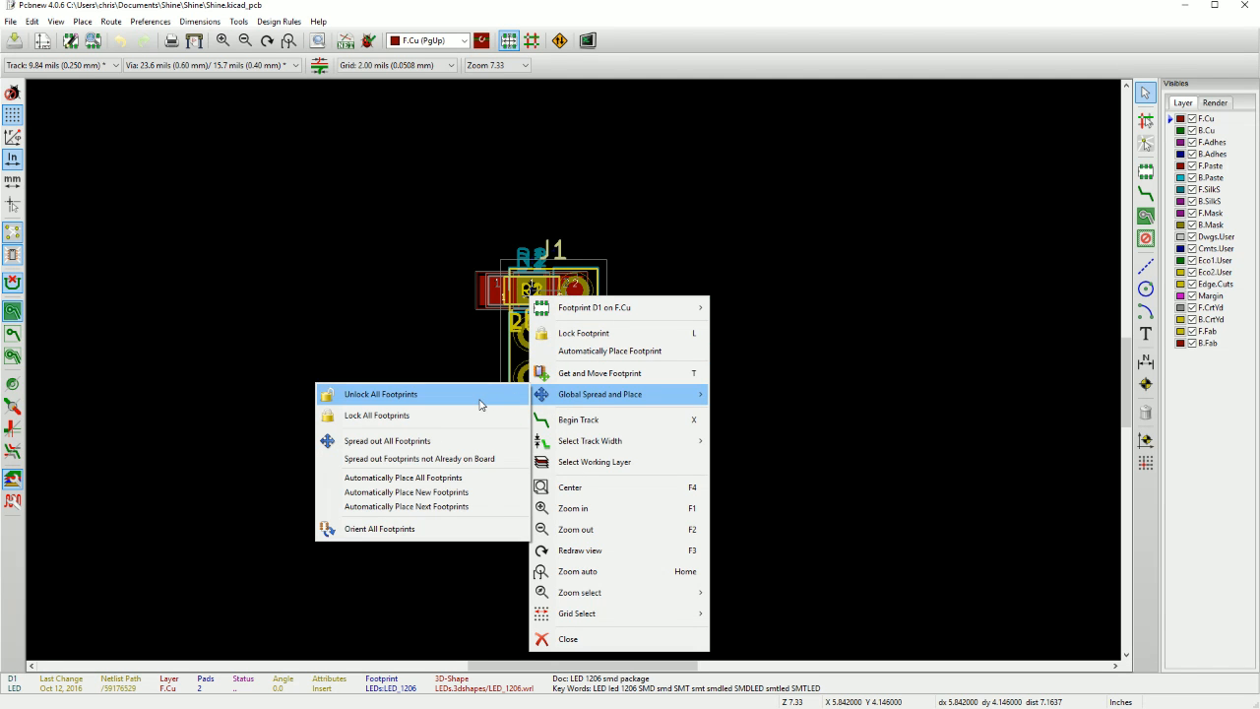
{"action": "left_click", "coordinate": [467, 448]}
{"action": "left_click", "coordinate": [658, 390]}
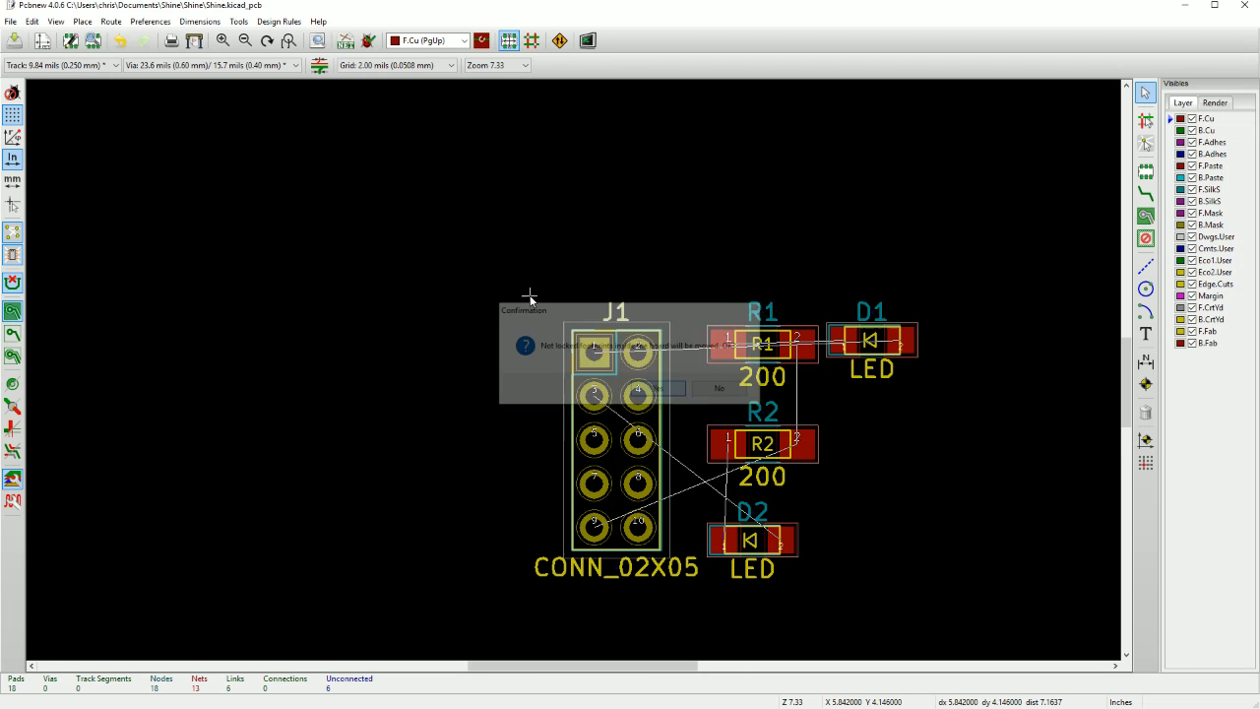
Arrange the board layout side by side with the Raspberry Pi GPIO diagram in the browser.
{"action": "scroll", "coordinate": [664, 430], "scroll_direction": "down", "scroll_amount": 3}
{"action": "scroll", "coordinate": [597, 420], "scroll_direction": "up", "scroll_amount": 2}
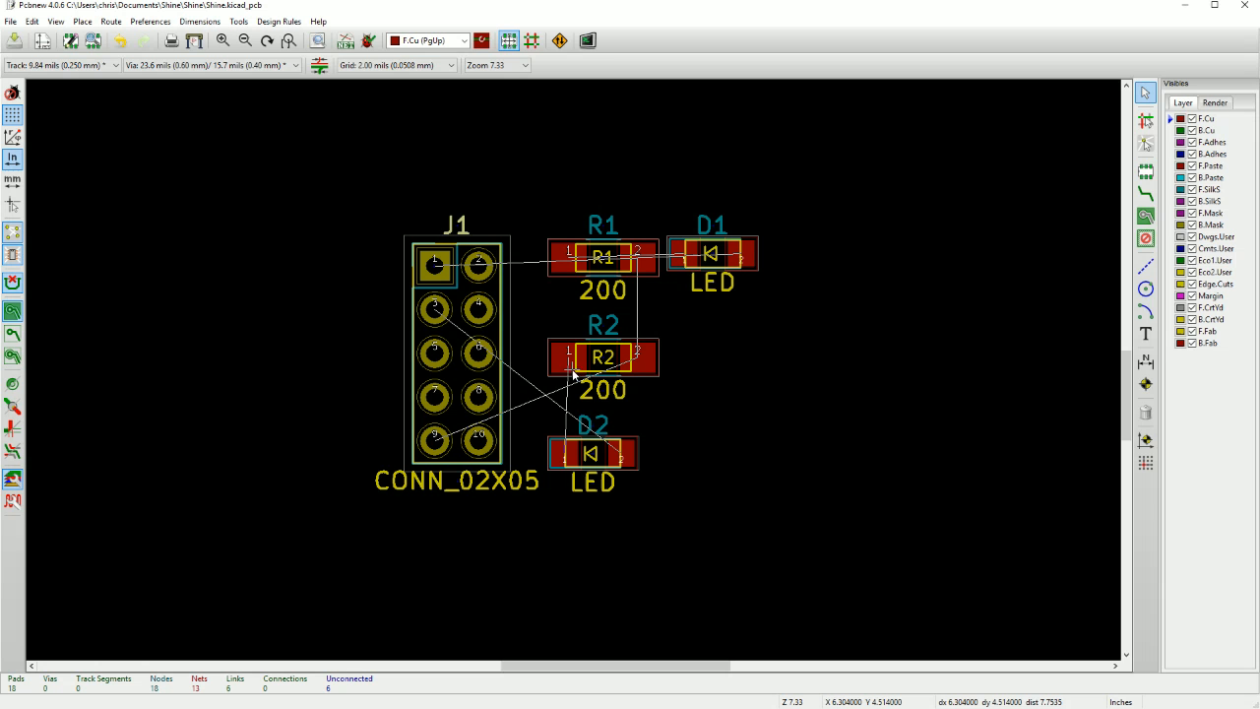
{"action": "middle_click_drag", "start_coordinate": [563, 372], "coordinate": [543, 371]}
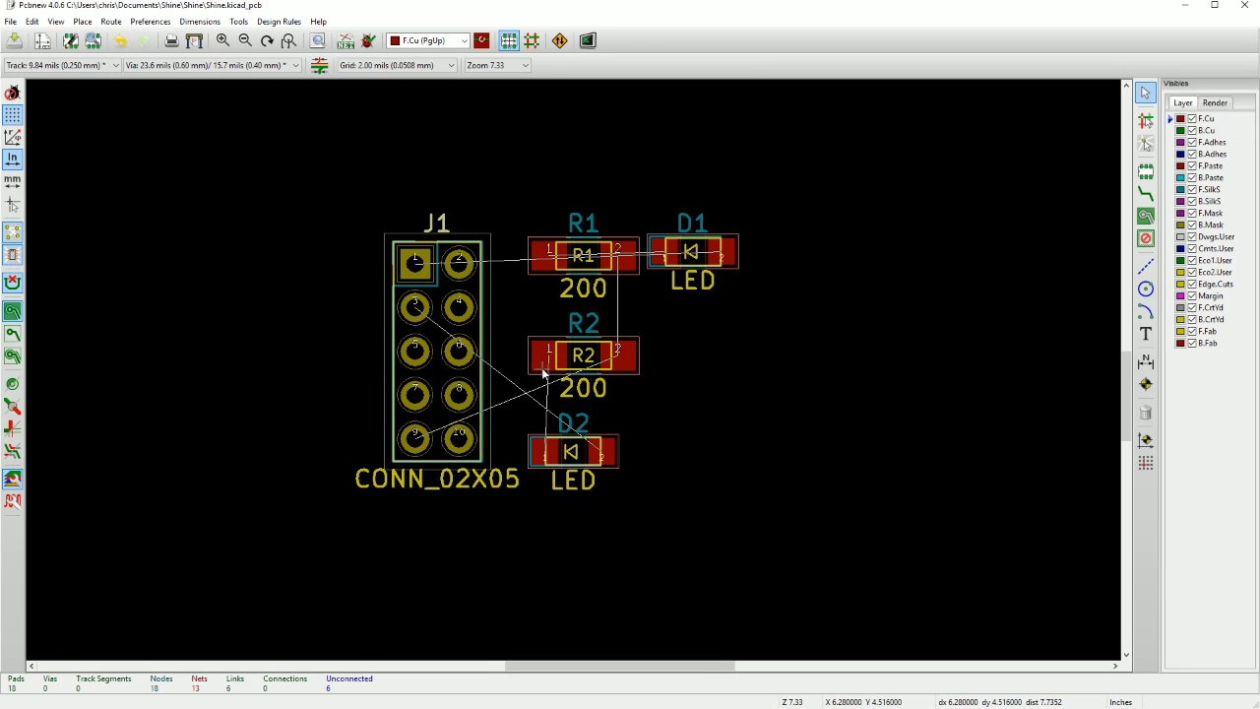
{"action": "key", "text": "super+Left"}
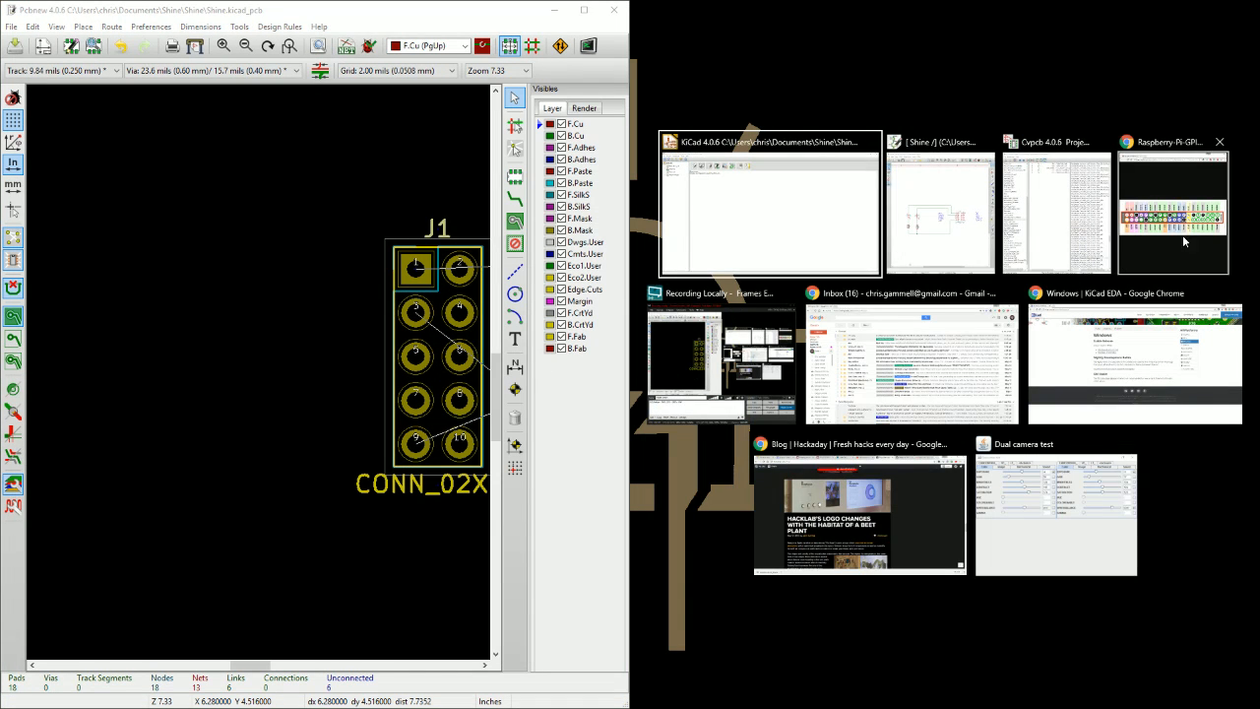
{"action": "left_click", "coordinate": [1185, 241]}
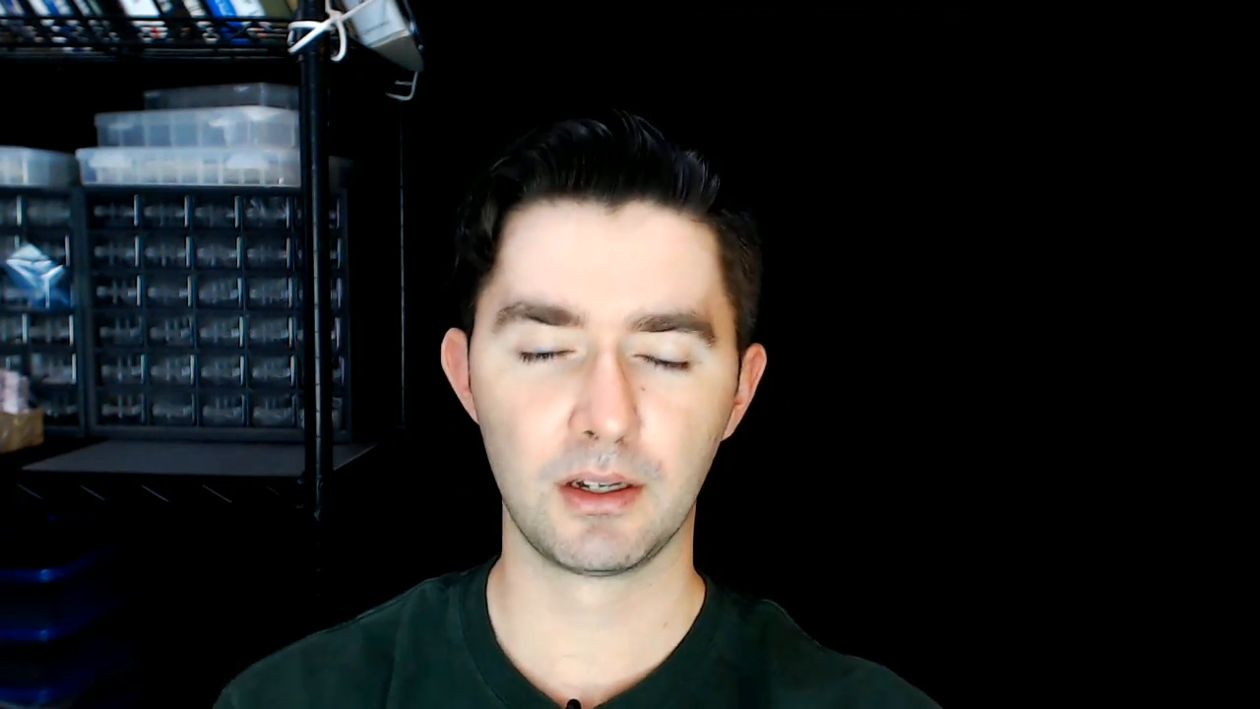
Move connector J1 below and to the left of the LEDs and resistors, with pin 1 at about X 5.89, Y 4.84 inches.
{"action": "scroll", "coordinate": [257, 375], "scroll_direction": "down", "scroll_amount": 3}
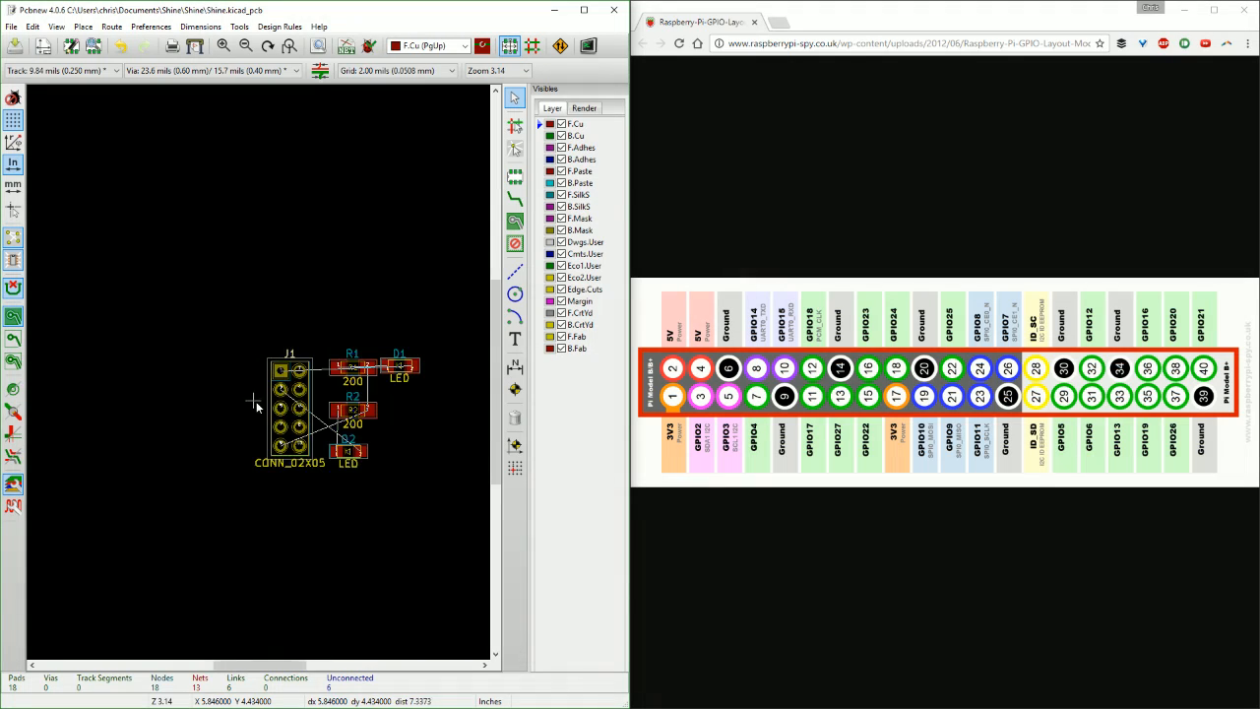
{"action": "scroll", "coordinate": [256, 401], "scroll_direction": "up", "scroll_amount": 3}
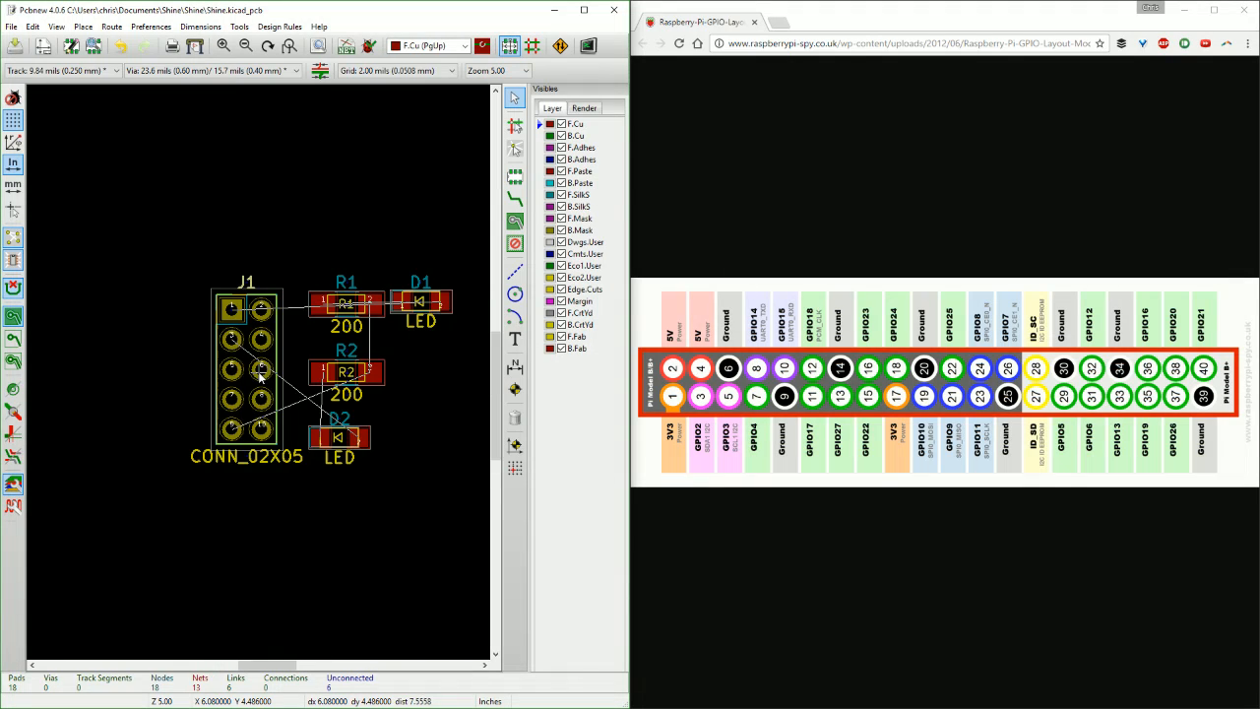
{"action": "middle_click_drag", "start_coordinate": [261, 377], "coordinate": [233, 362]}
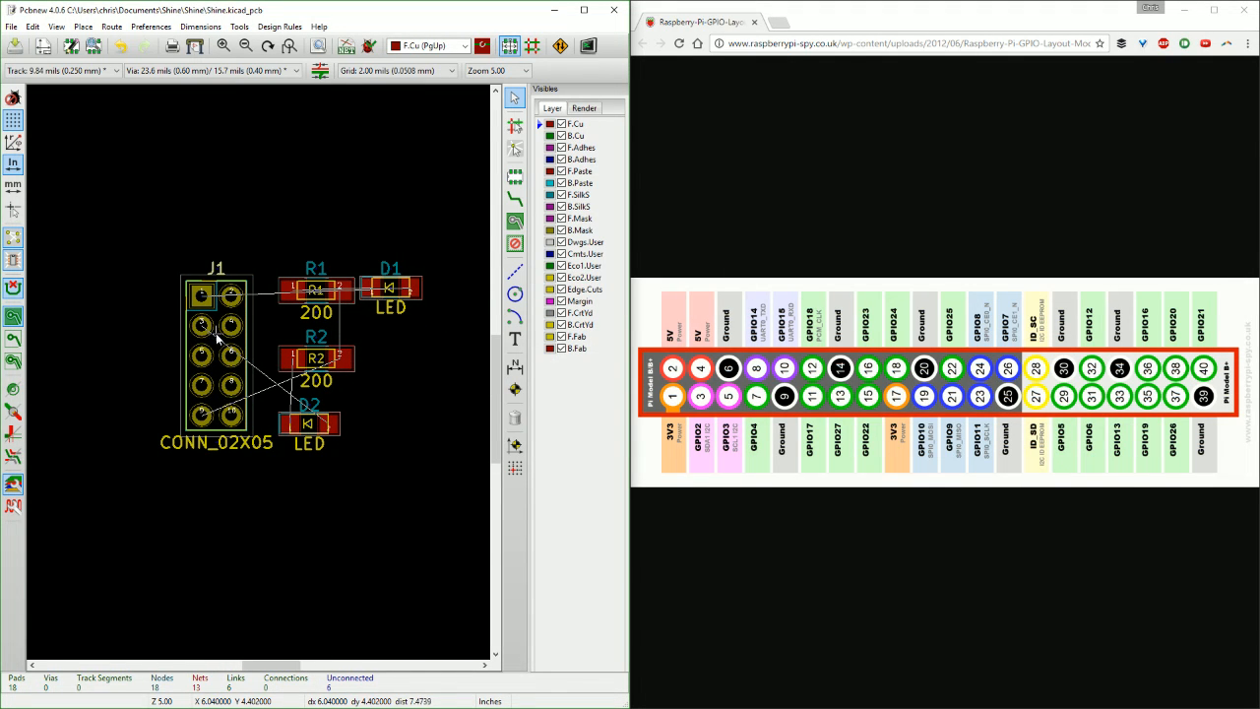
{"action": "key", "text": "m"}
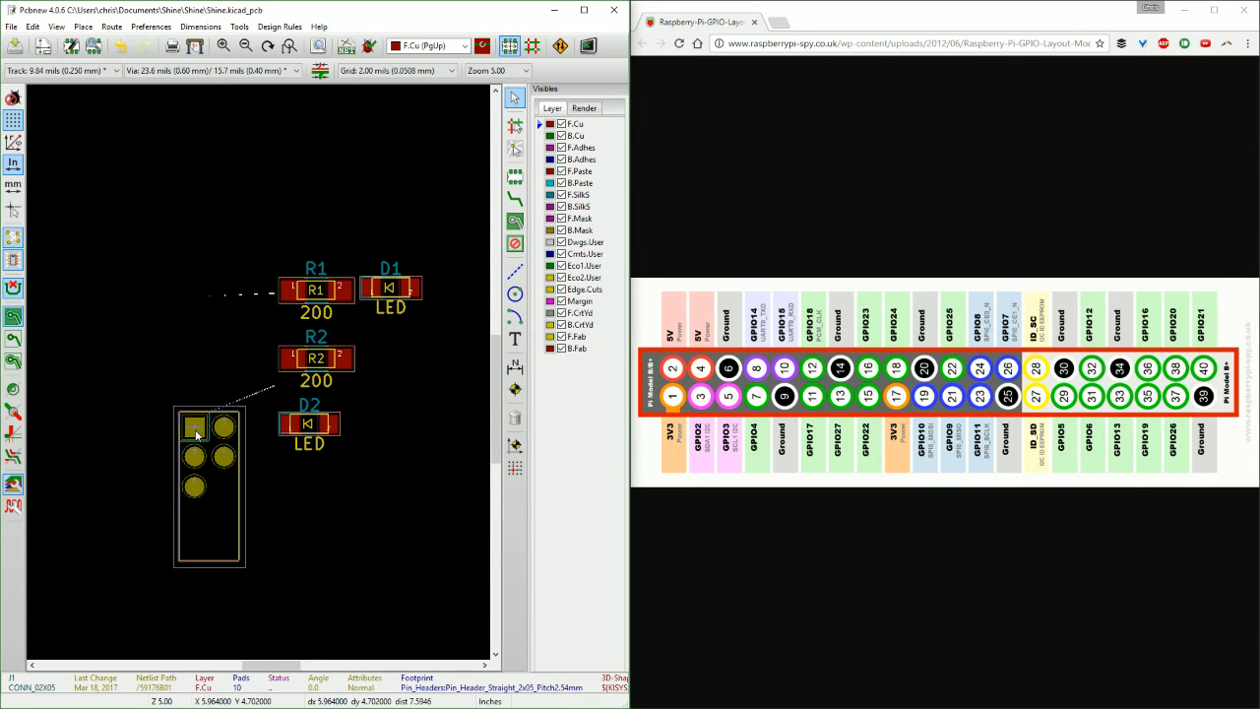
{"action": "left_click", "coordinate": [172, 469]}
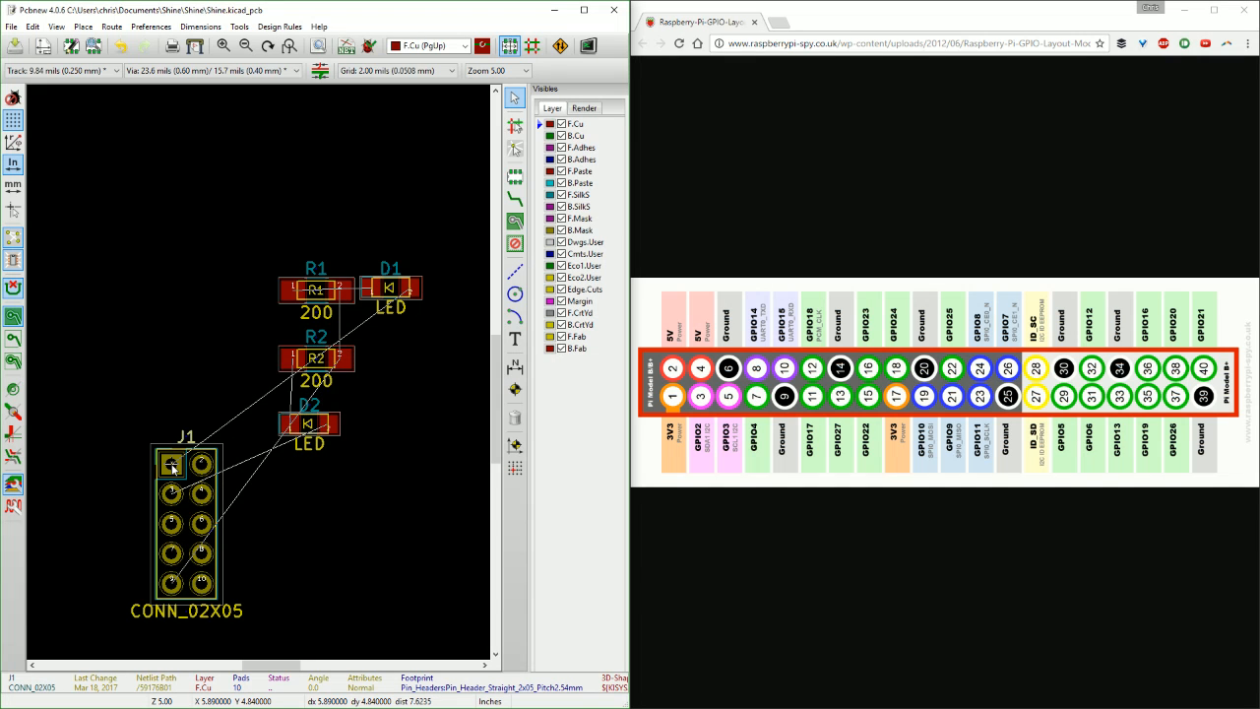
Review the hotkeys list for the item editing commands such as Move Item and Rotate Item, and close the list.
{"action": "key", "text": "question"}
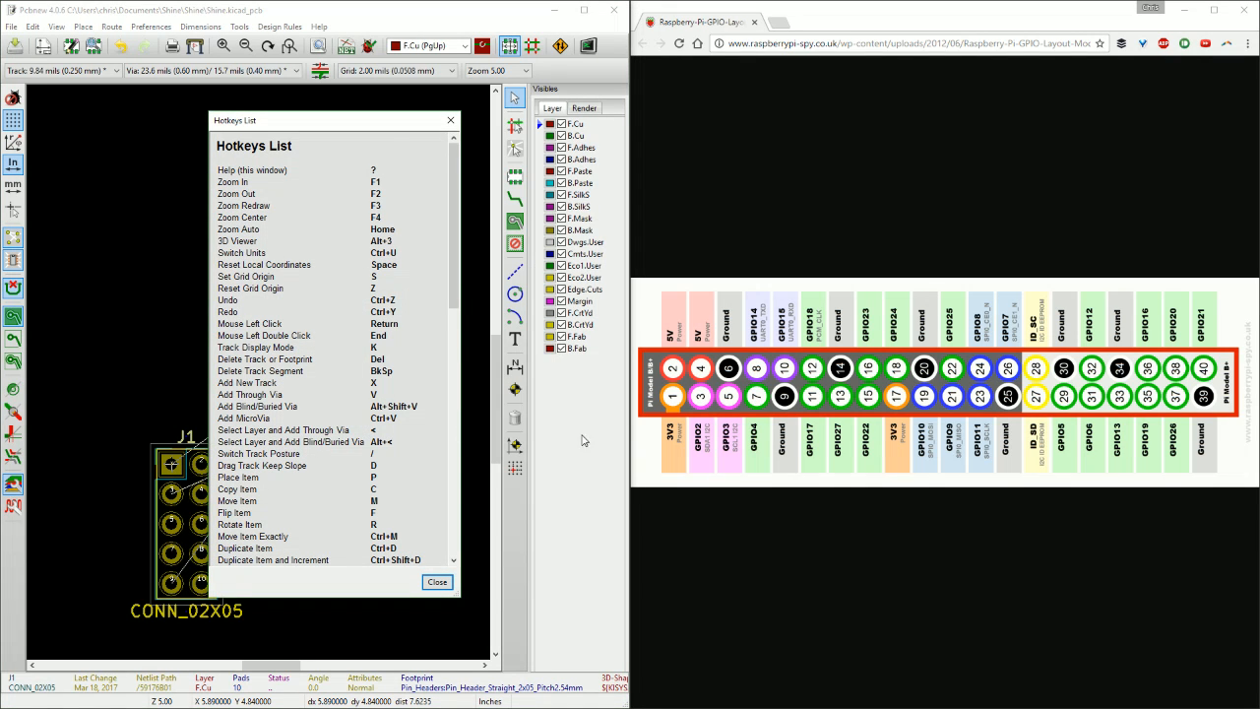
{"action": "scroll", "coordinate": [334, 409], "scroll_direction": "down", "scroll_amount": 15}
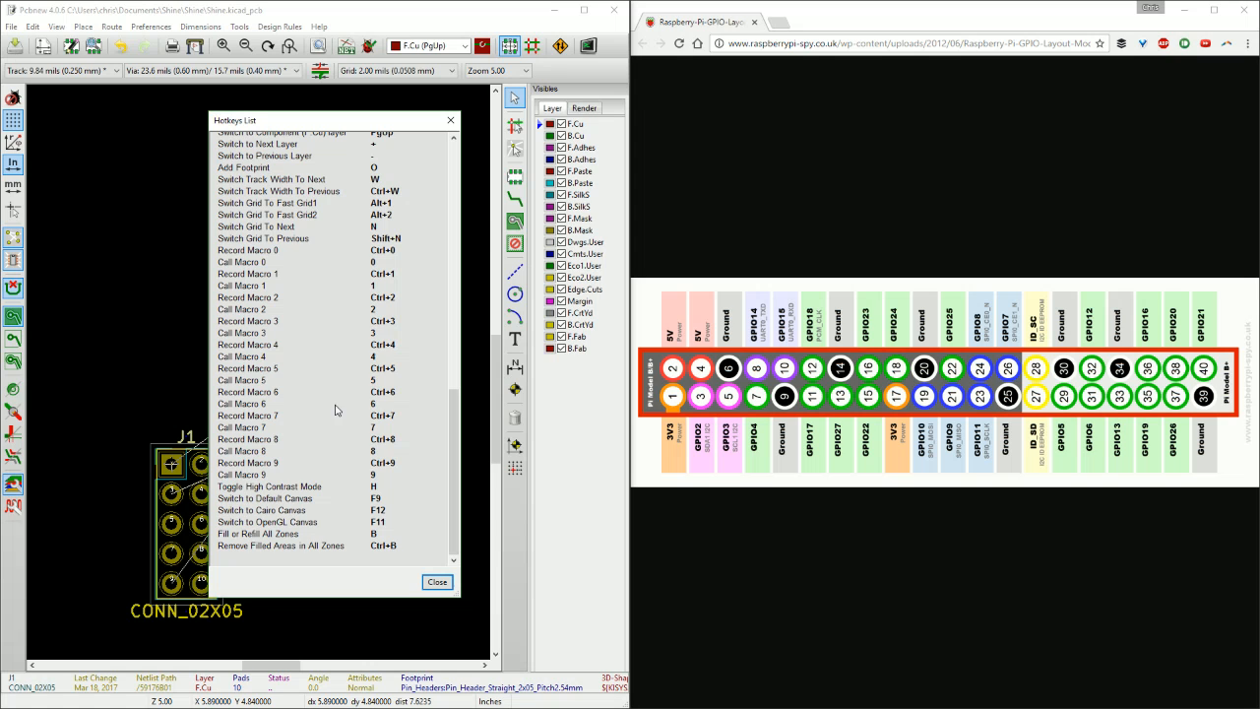
{"action": "scroll", "coordinate": [345, 344], "scroll_direction": "up", "scroll_amount": 12}
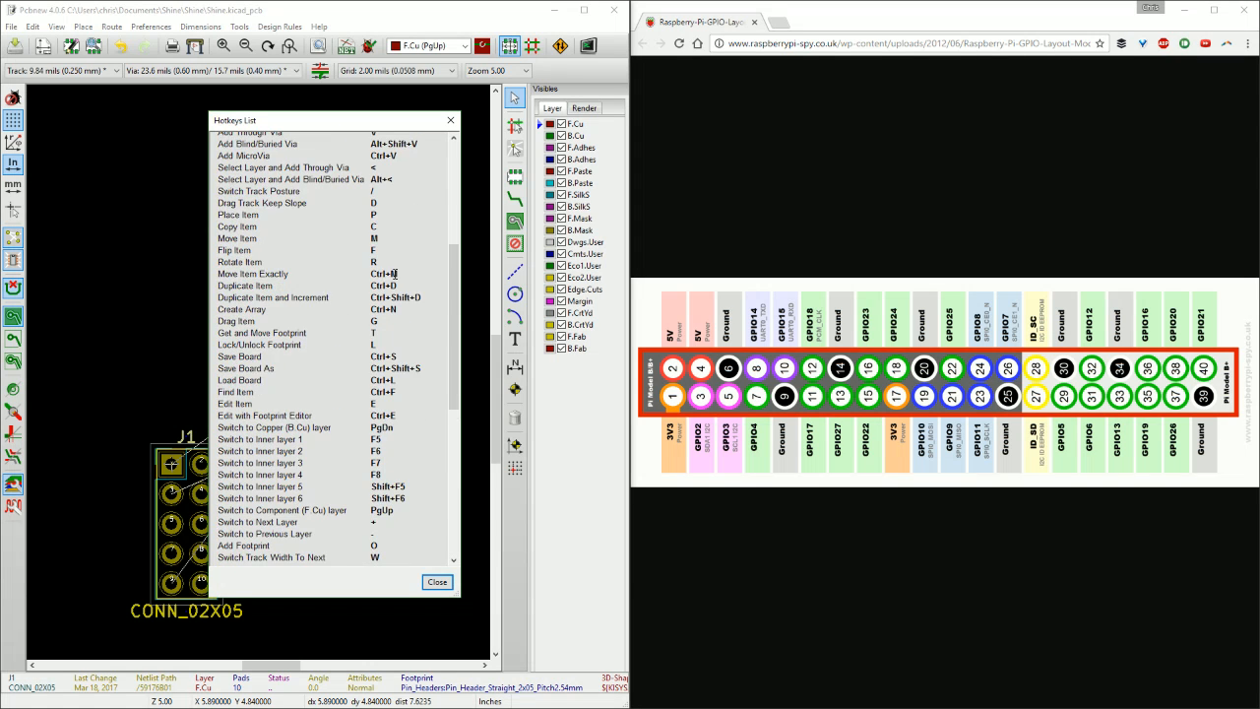
{"action": "scroll", "coordinate": [369, 308], "scroll_direction": "up", "scroll_amount": 2}
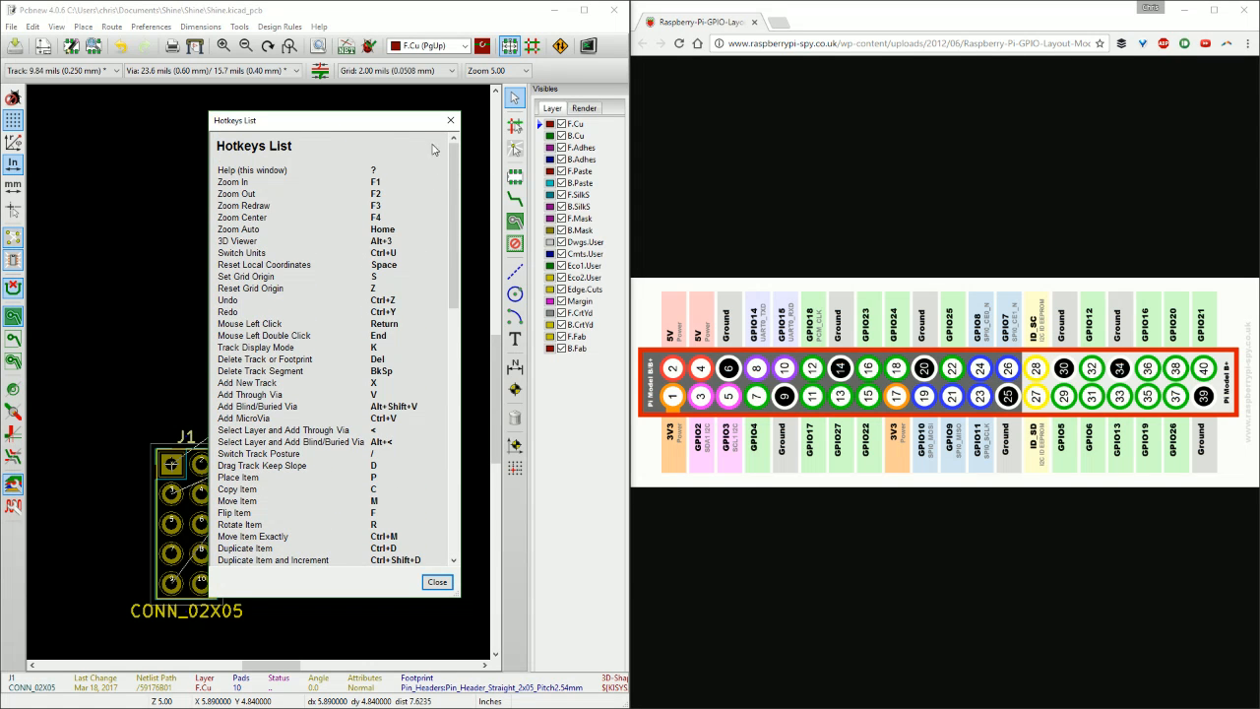
{"action": "left_click", "coordinate": [451, 120]}
Move connector J1 directly below LED D2 and rotate it 90 degrees so its pin rows run horizontally.
{"action": "scroll", "coordinate": [297, 384], "scroll_direction": "down", "scroll_amount": 3}
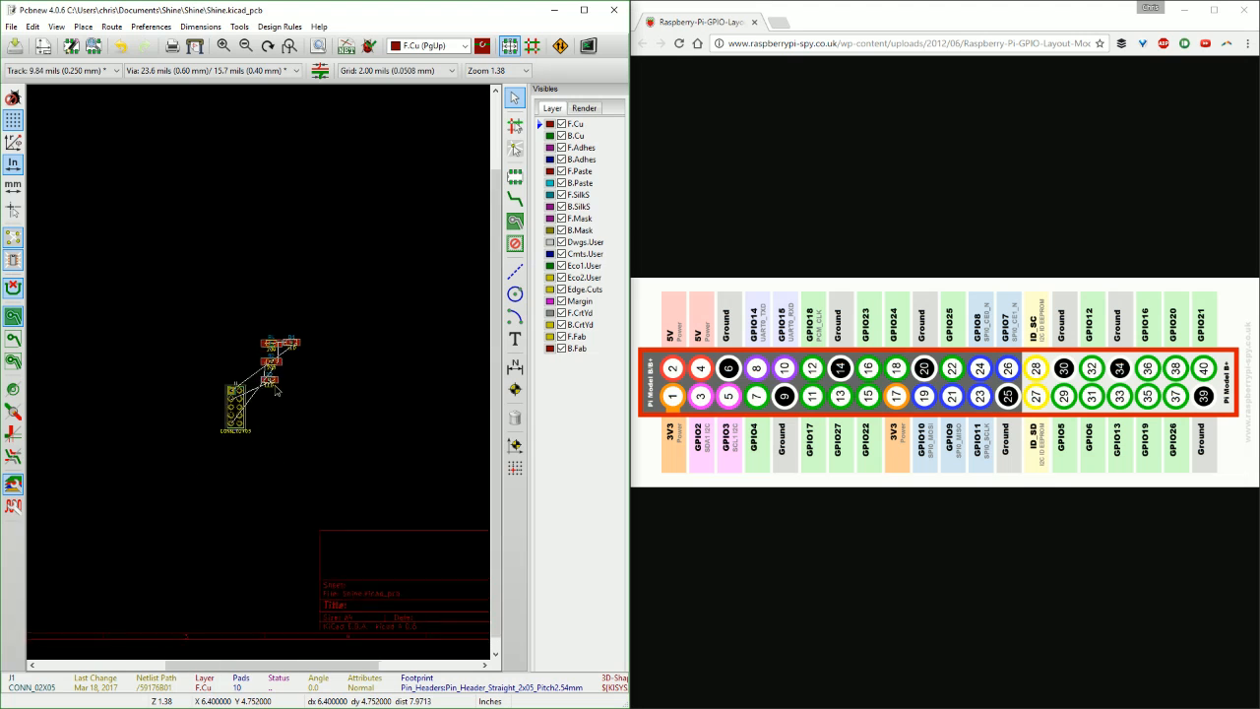
{"action": "scroll", "coordinate": [246, 370], "scroll_direction": "up", "scroll_amount": 2}
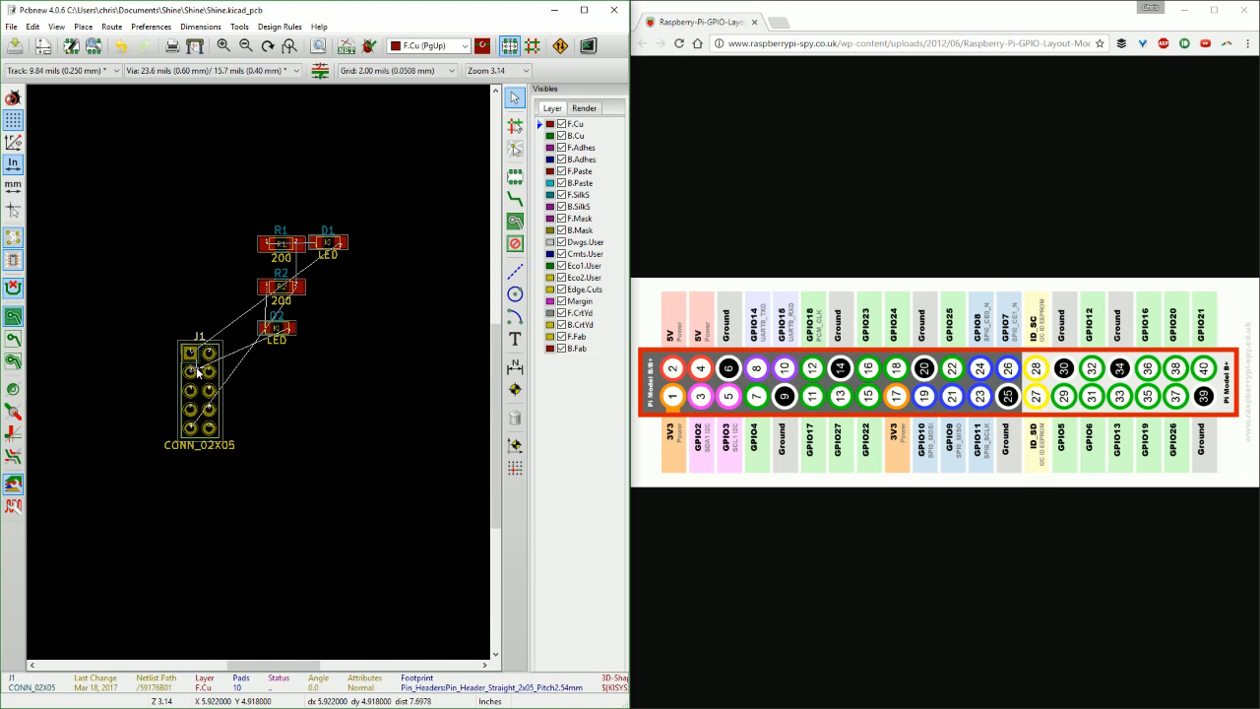
{"action": "key", "text": "m"}
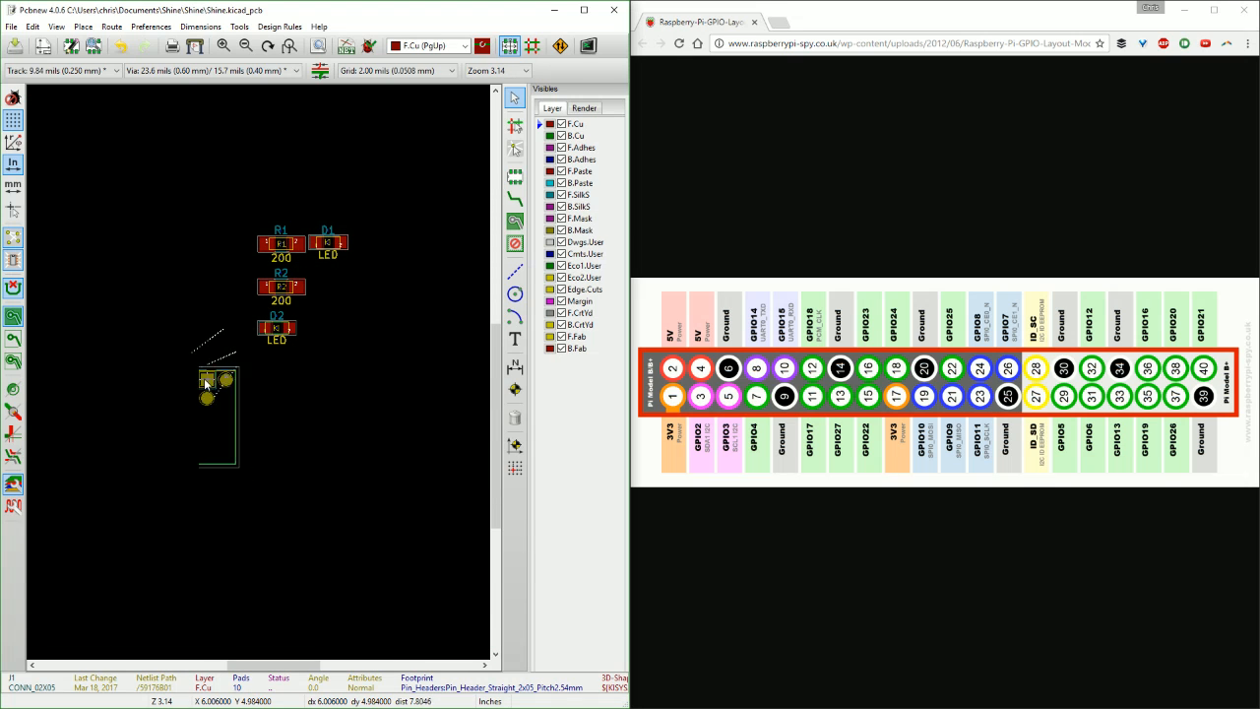
{"action": "key", "text": "r"}
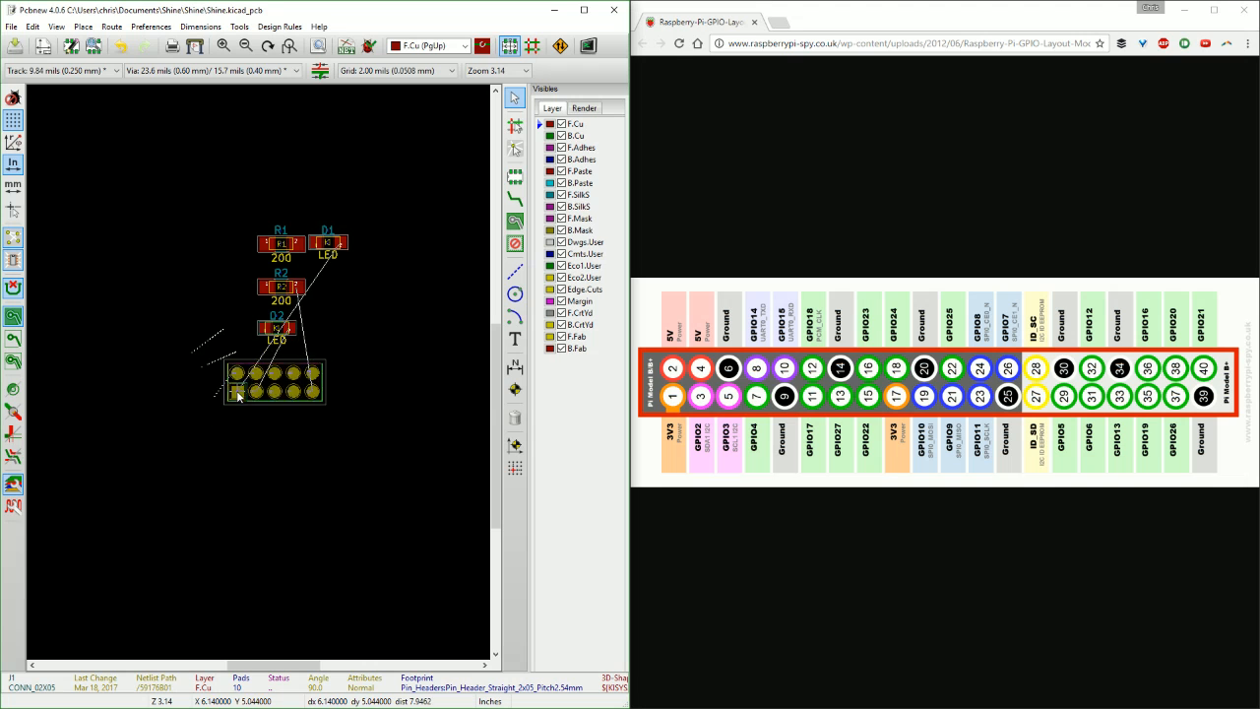
{"action": "left_click", "coordinate": [244, 391]}
{"action": "mouse_move", "coordinate": [354, 343]}
{"action": "middle_mouse_down"}
{"action": "mouse_move", "coordinate": [341, 344]}
{"action": "mouse_move", "coordinate": [375, 346]}
{"action": "middle_mouse_up"}
{"action": "scroll", "coordinate": [331, 355], "scroll_direction": "up", "scroll_amount": 2}
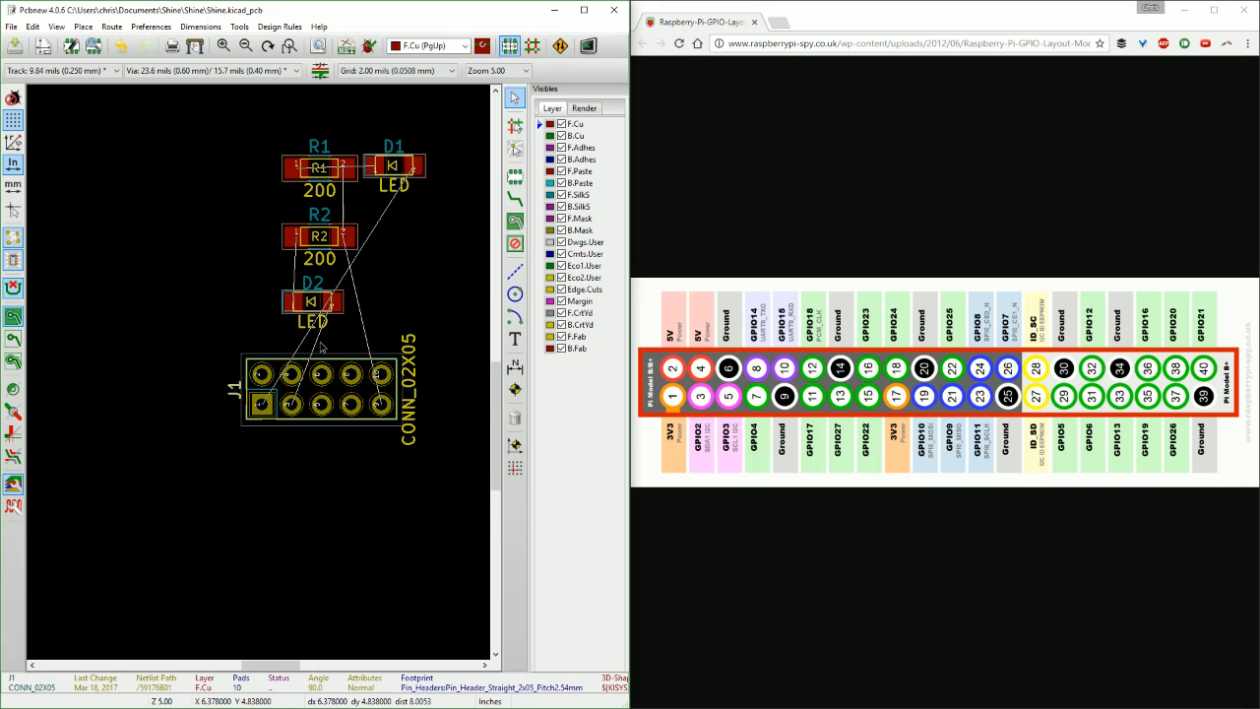
{"action": "scroll", "coordinate": [328, 391], "scroll_direction": "down", "scroll_amount": 2}
{"action": "mouse_move", "coordinate": [328, 391]}
{"action": "middle_mouse_down"}
{"action": "mouse_move", "coordinate": [253, 366]}
{"action": "mouse_move", "coordinate": [327, 390]}
{"action": "mouse_move", "coordinate": [309, 395]}
{"action": "middle_mouse_up"}
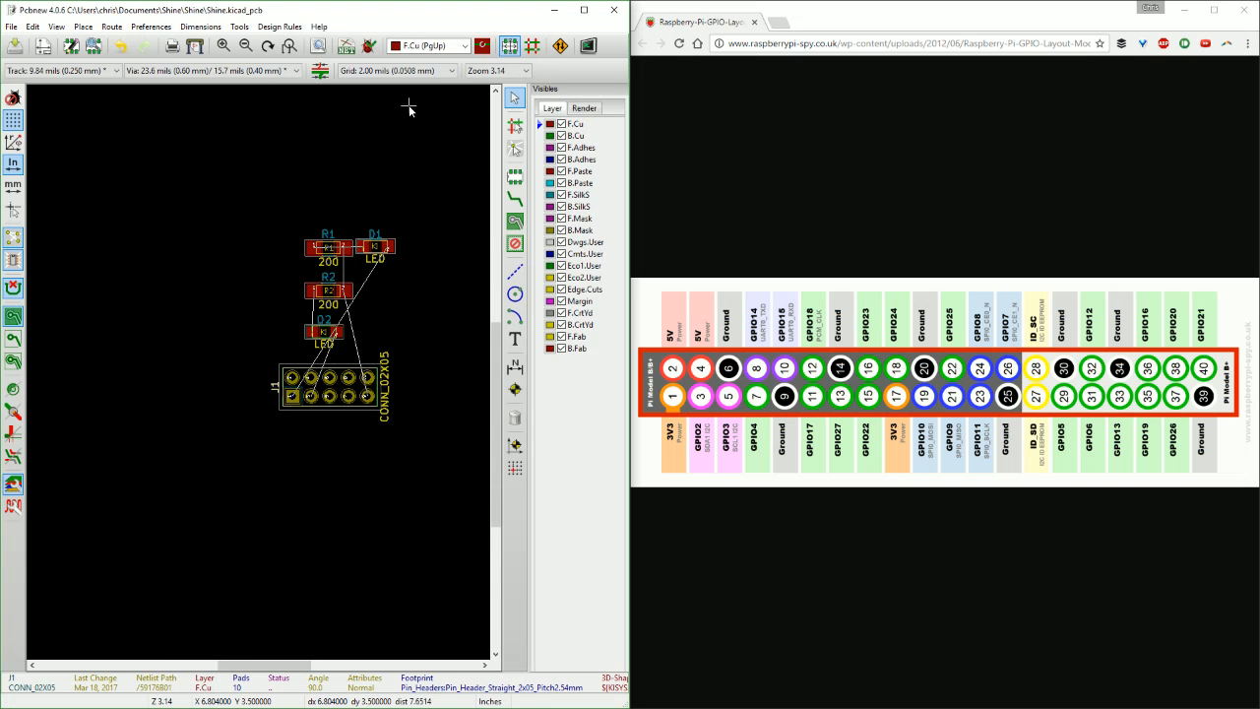
Maximize the board window, activate the graphic line tool and make Edge.Cuts the working layer.
{"action": "double_click", "coordinate": [517, 12]}
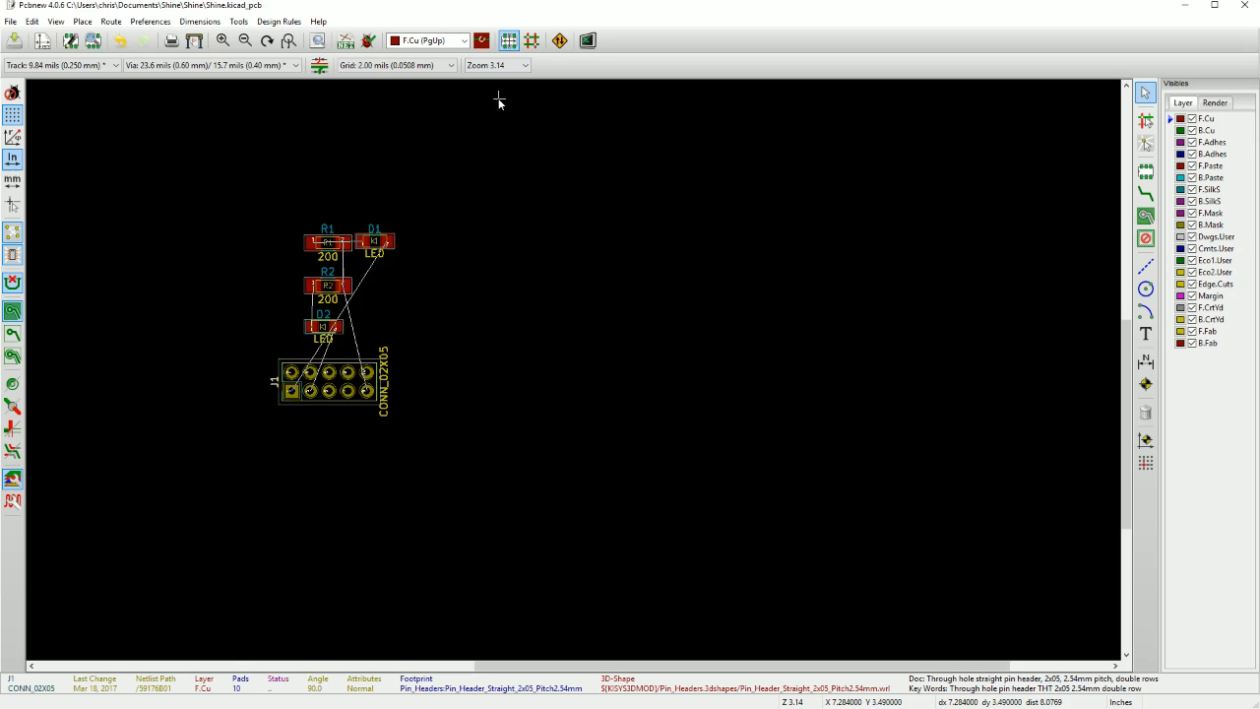
{"action": "scroll", "coordinate": [570, 403], "scroll_direction": "down", "scroll_amount": 5}
{"action": "scroll", "coordinate": [570, 403], "scroll_direction": "up", "scroll_amount": 5}
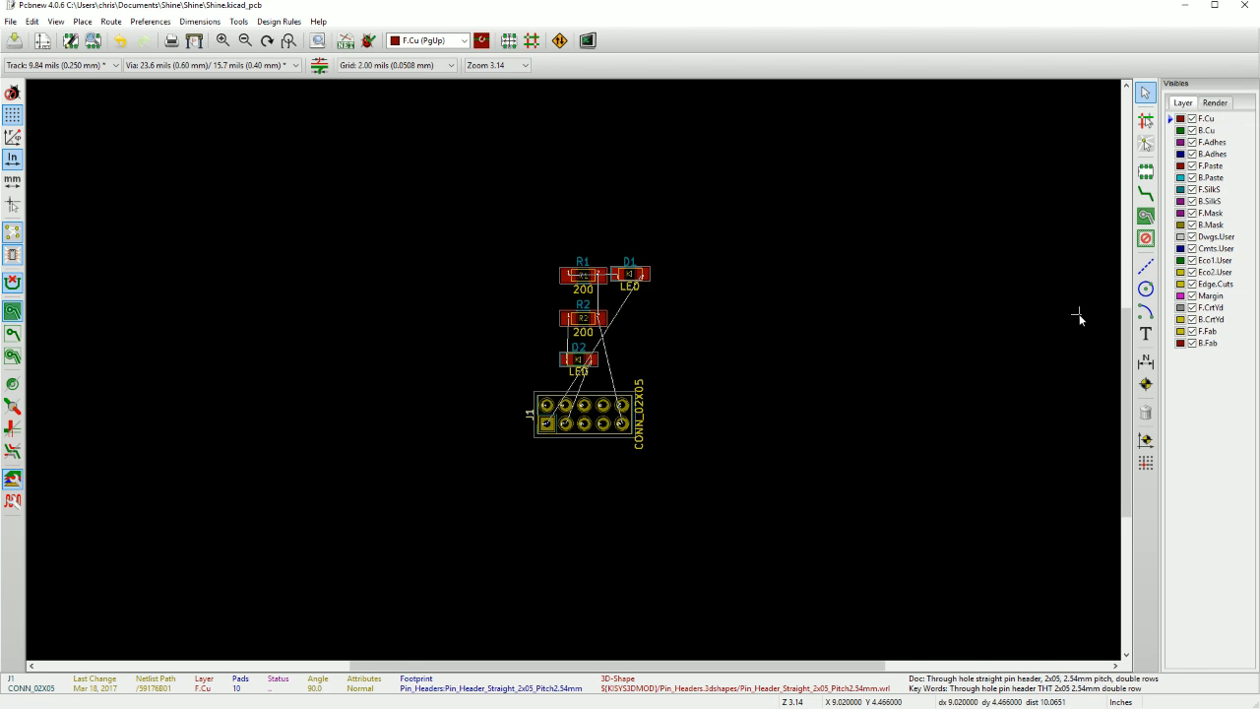
{"action": "left_click", "coordinate": [1149, 269]}
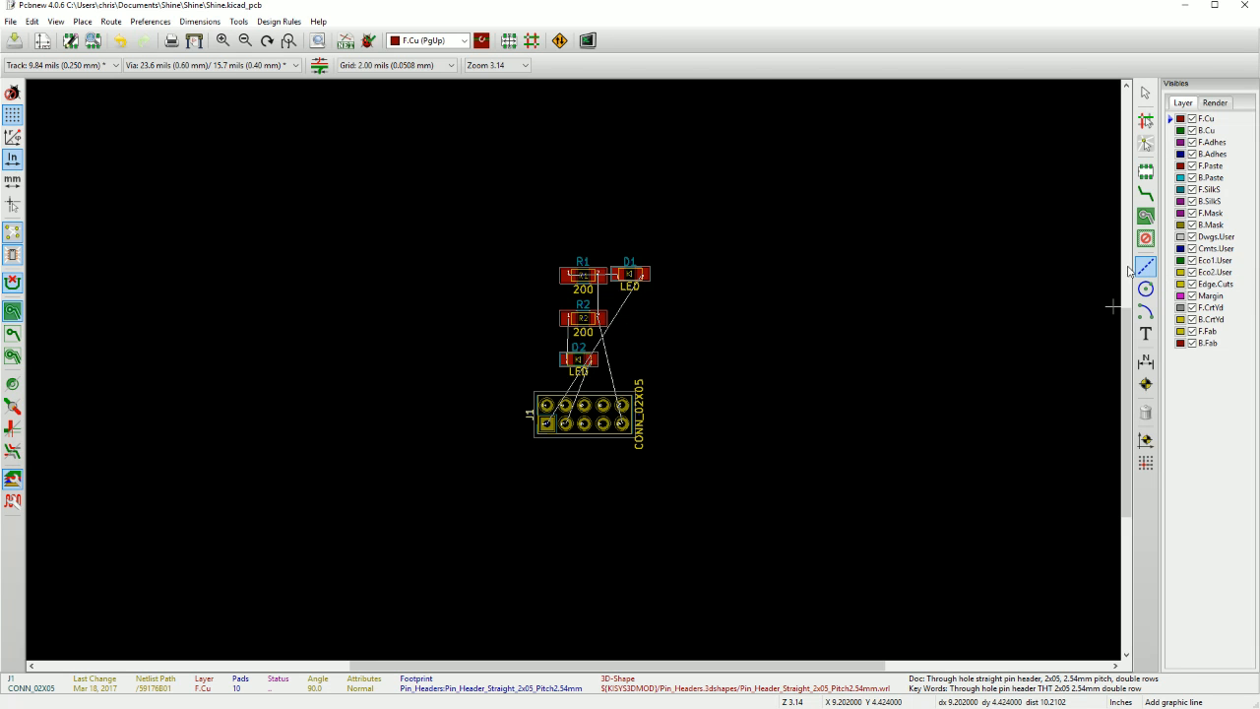
{"action": "left_click", "coordinate": [459, 43]}
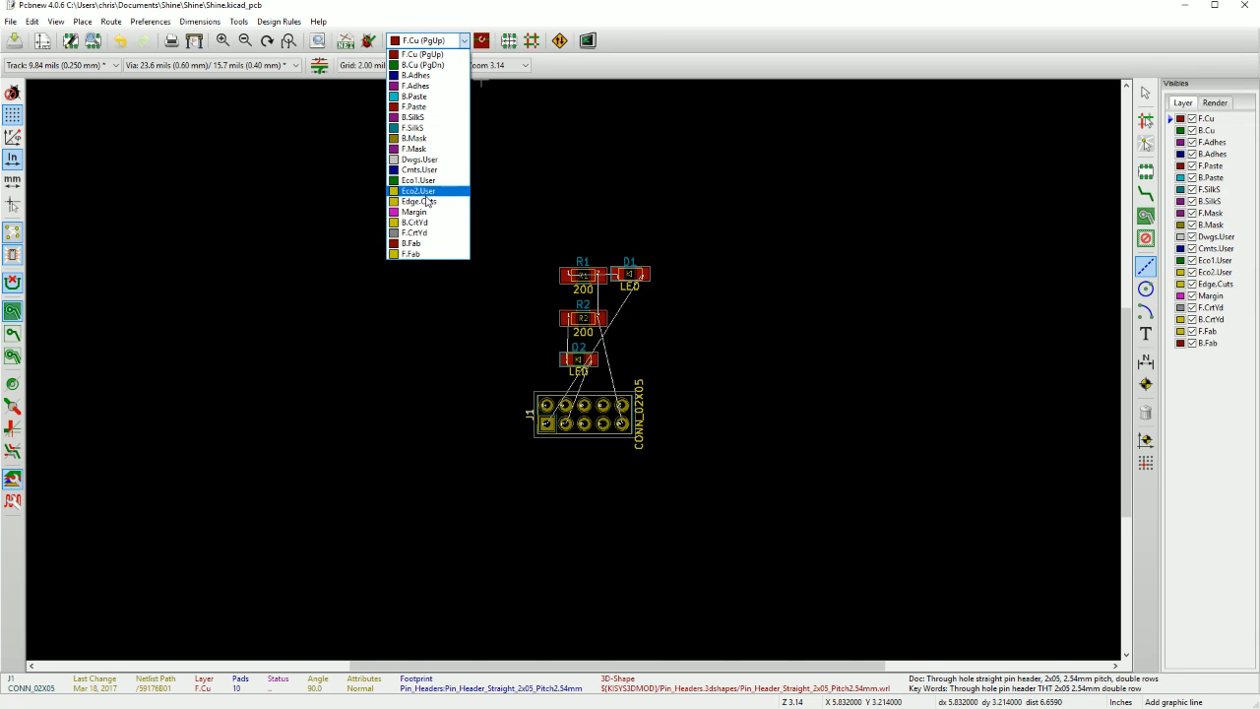
{"action": "left_click", "coordinate": [419, 201]}
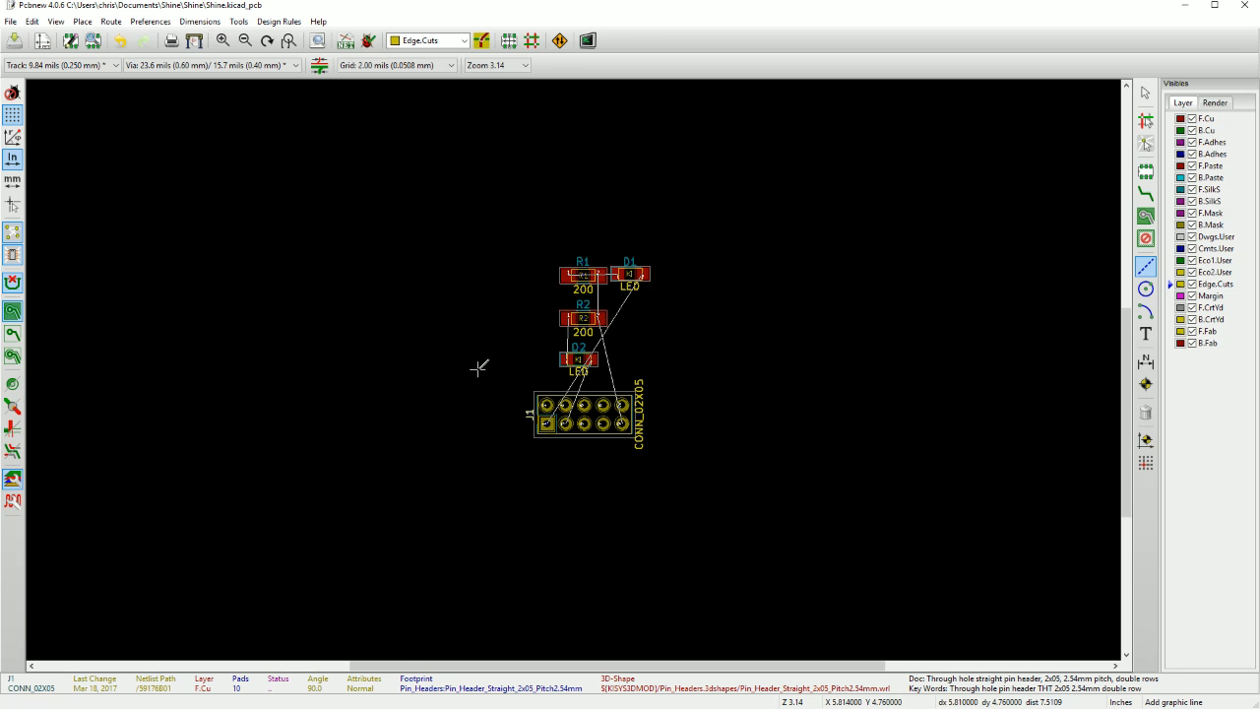
Change the board grid to 25.00 mils (0.6350 mm).
{"action": "middle_click_drag", "start_coordinate": [631, 449], "coordinate": [662, 454]}
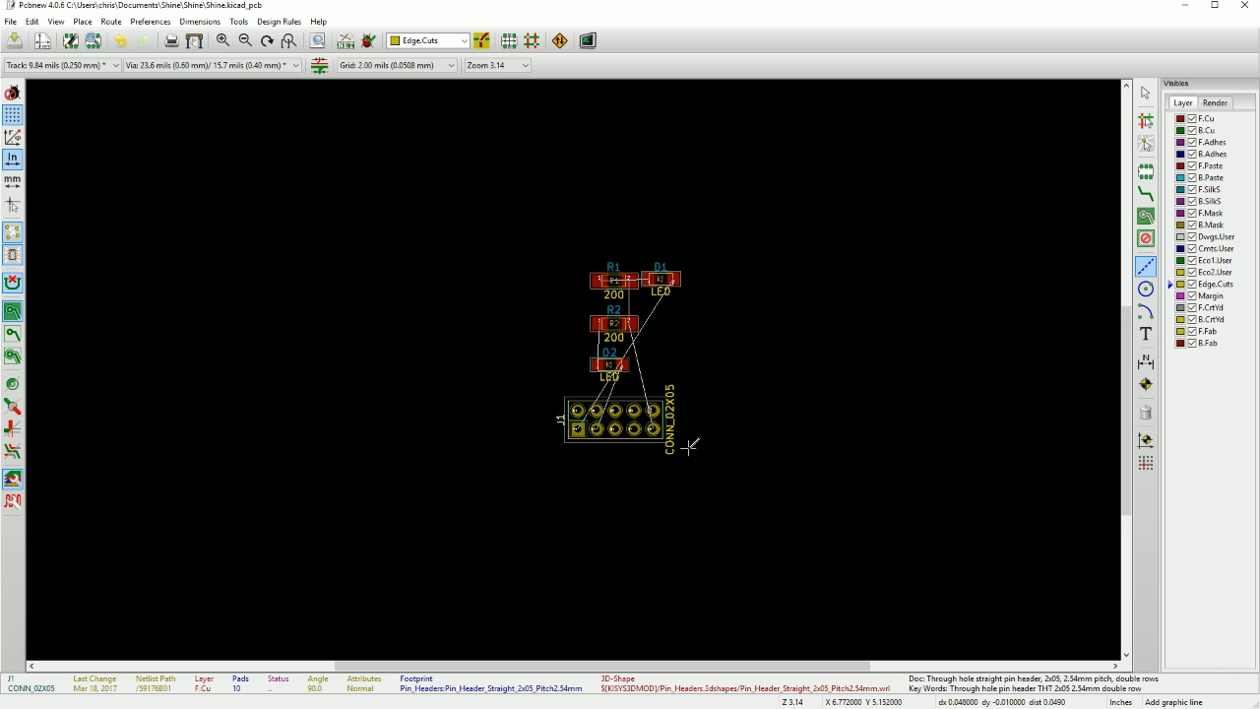
{"action": "scroll", "coordinate": [679, 433], "scroll_direction": "up", "scroll_amount": 3}
{"action": "right_click", "coordinate": [581, 381]}
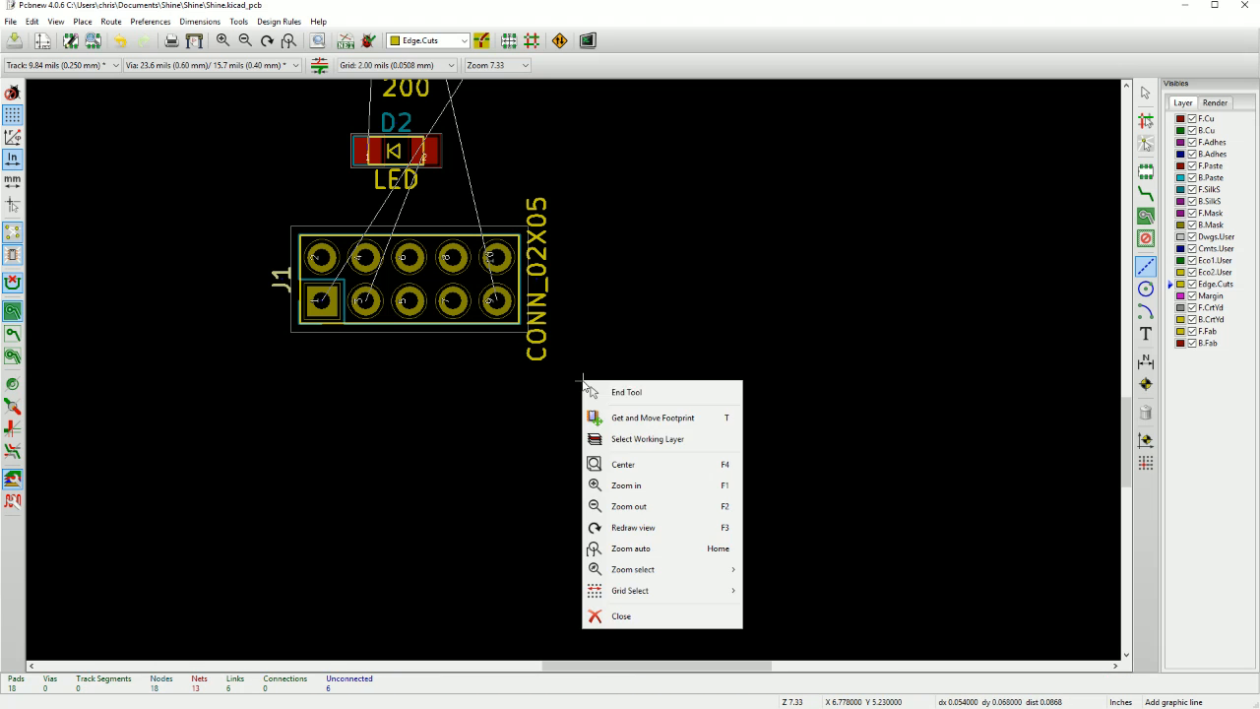
{"action": "mouse_move", "coordinate": [637, 596]}
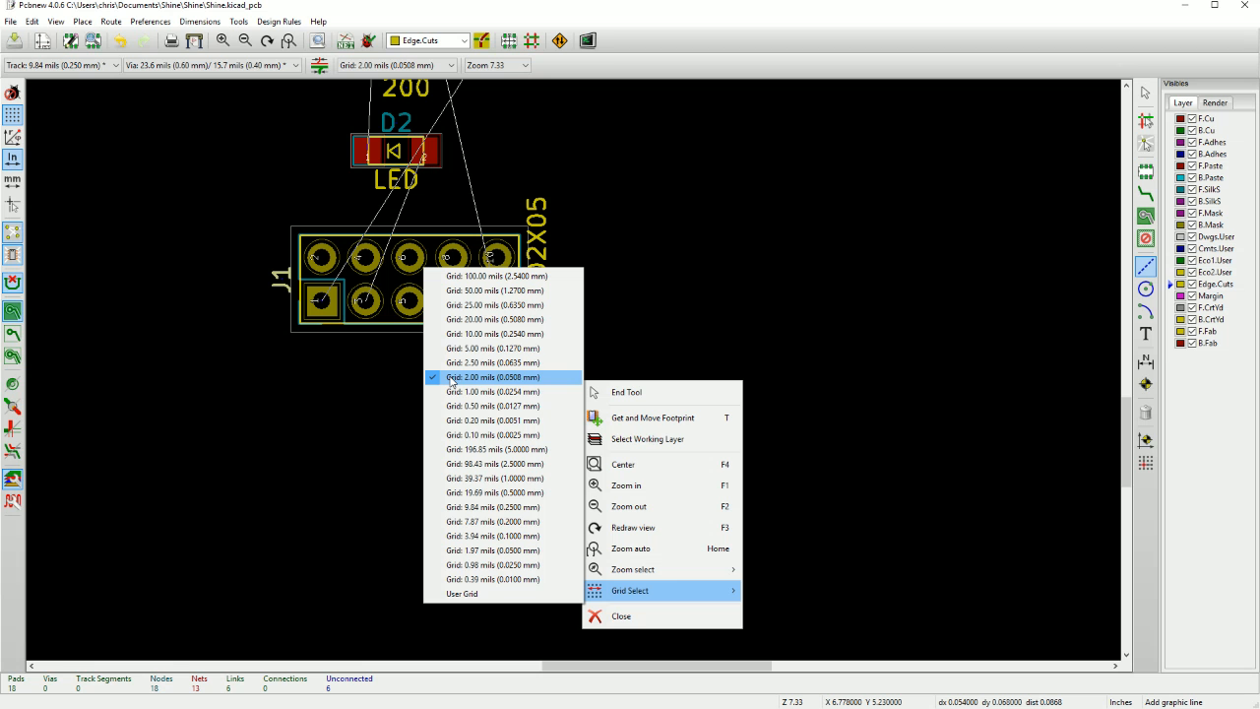
{"action": "left_click", "coordinate": [457, 306]}
Draw a closed 1 by 1 inch square board outline on Edge.Cuts around the footprints, starting at X 6.725, Y 5.175, and end the line tool.
{"action": "scroll", "coordinate": [641, 299], "scroll_direction": "up", "scroll_amount": 2}
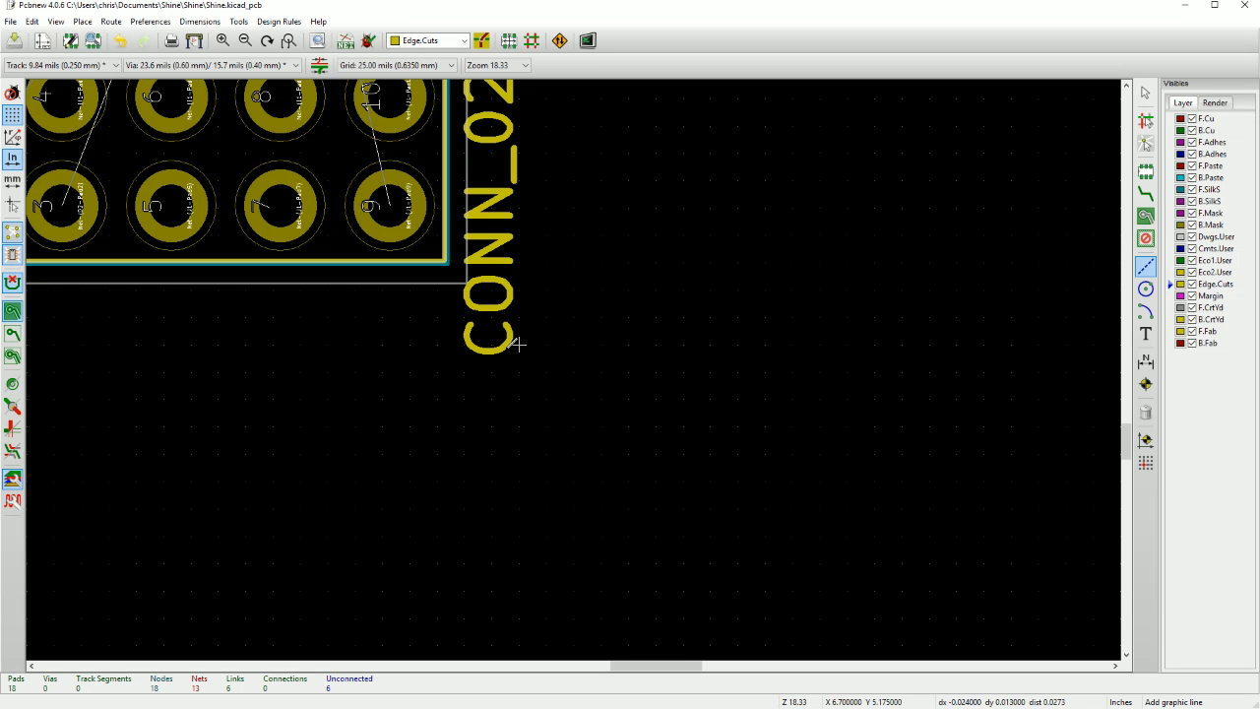
{"action": "scroll", "coordinate": [520, 320], "scroll_direction": "down", "scroll_amount": 1}
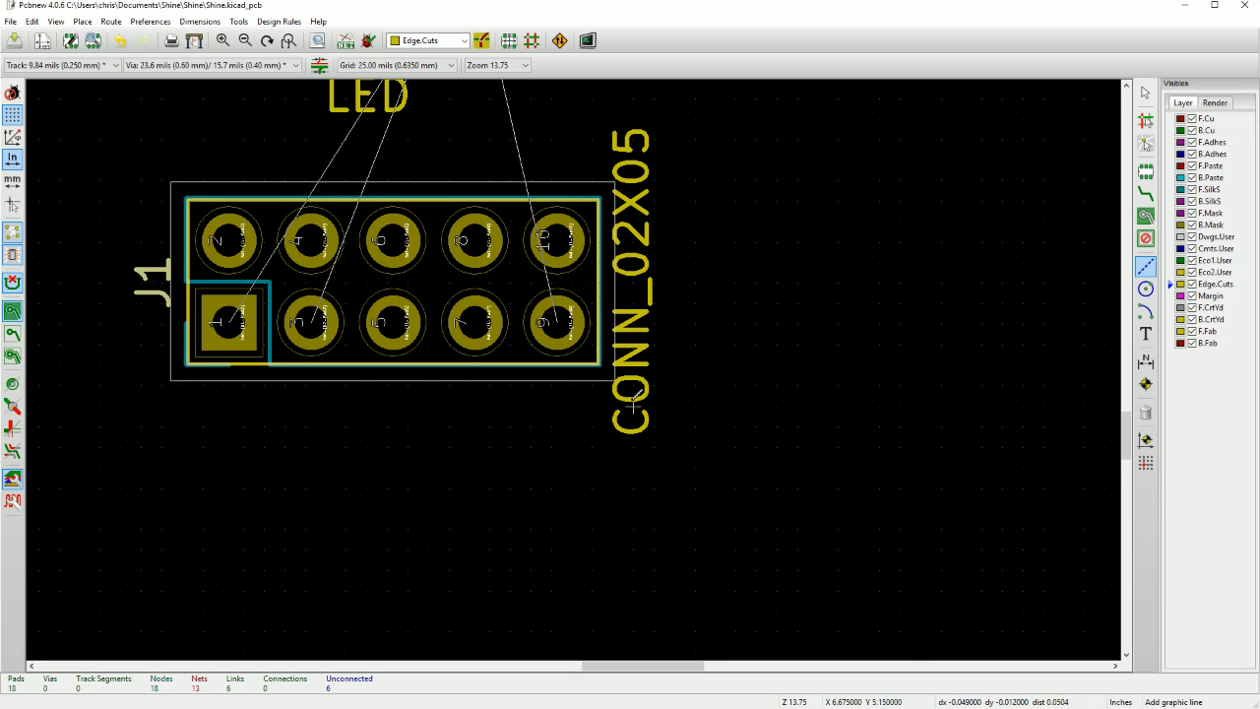
{"action": "scroll", "coordinate": [633, 399], "scroll_direction": "down", "scroll_amount": 1}
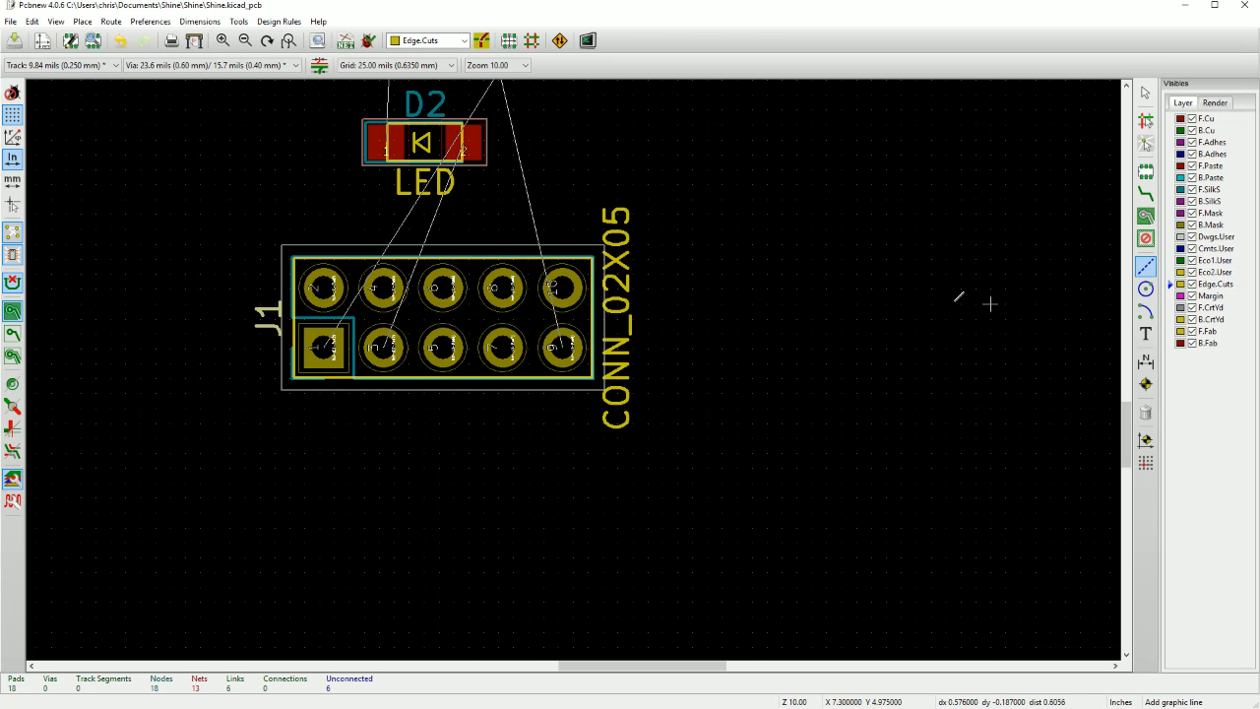
{"action": "left_click", "coordinate": [648, 422]}
{"action": "scroll", "coordinate": [648, 421], "scroll_direction": "down", "scroll_amount": 4}
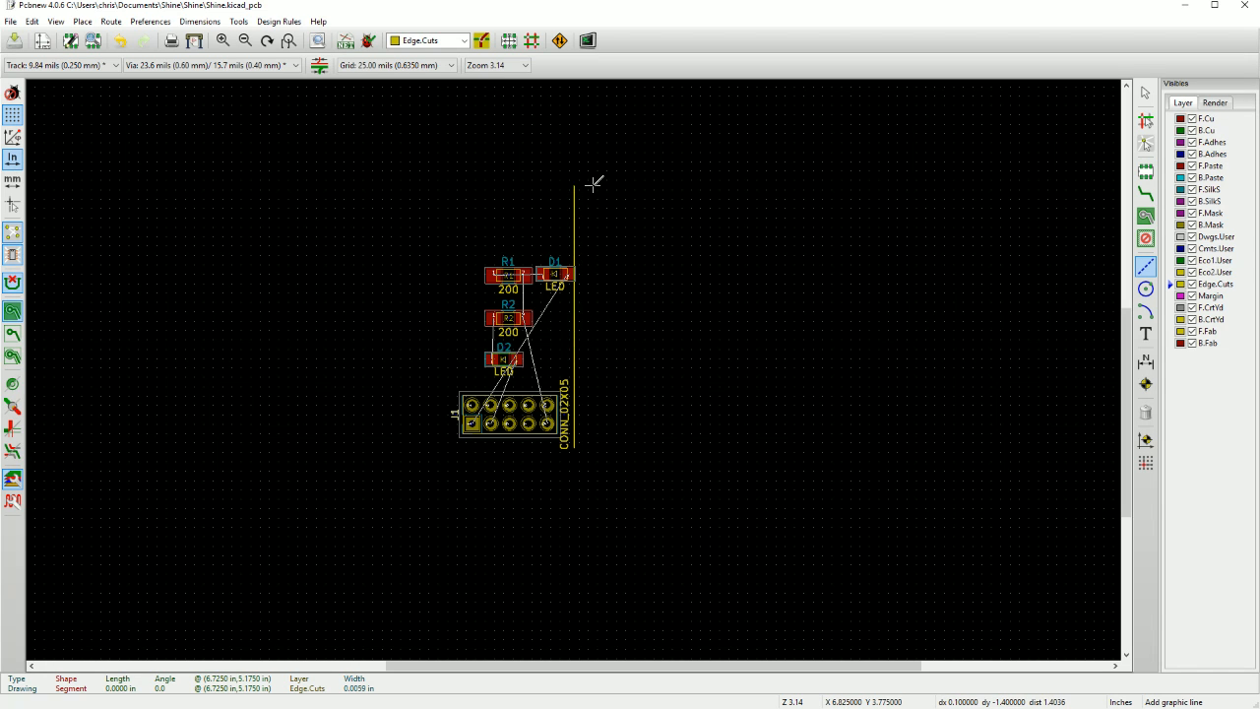
{"action": "left_click", "coordinate": [574, 259]}
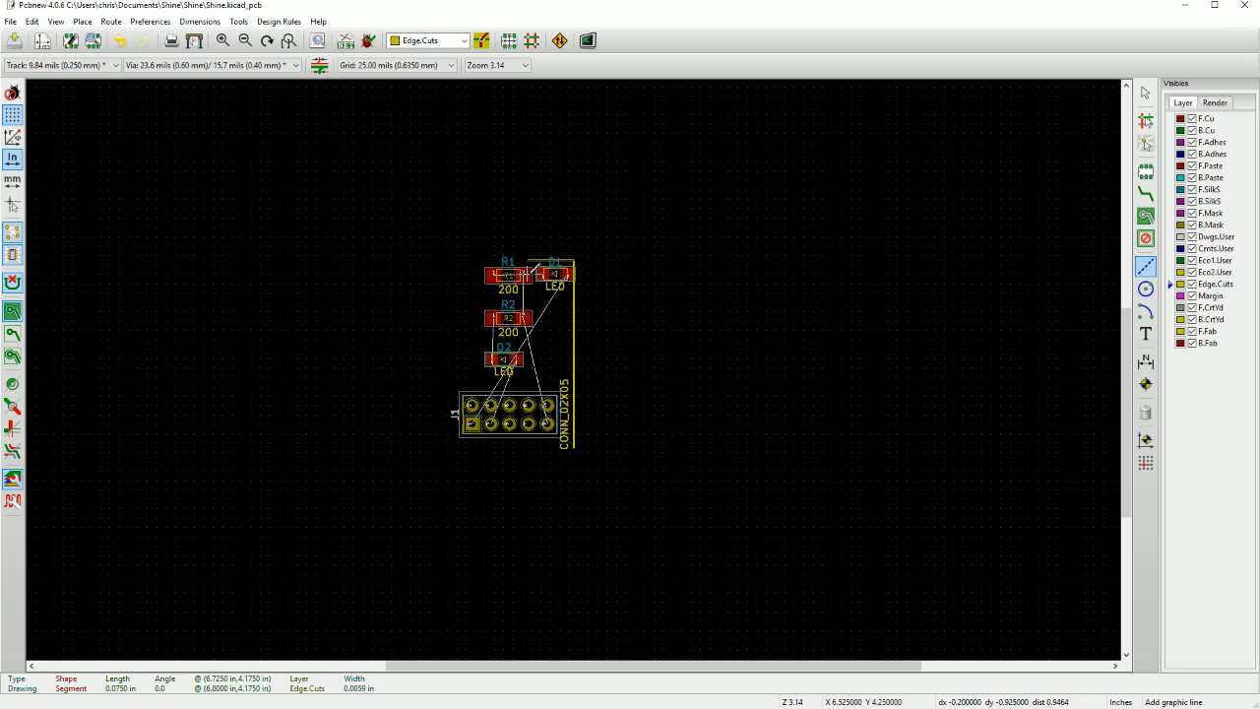
{"action": "left_click", "coordinate": [388, 268]}
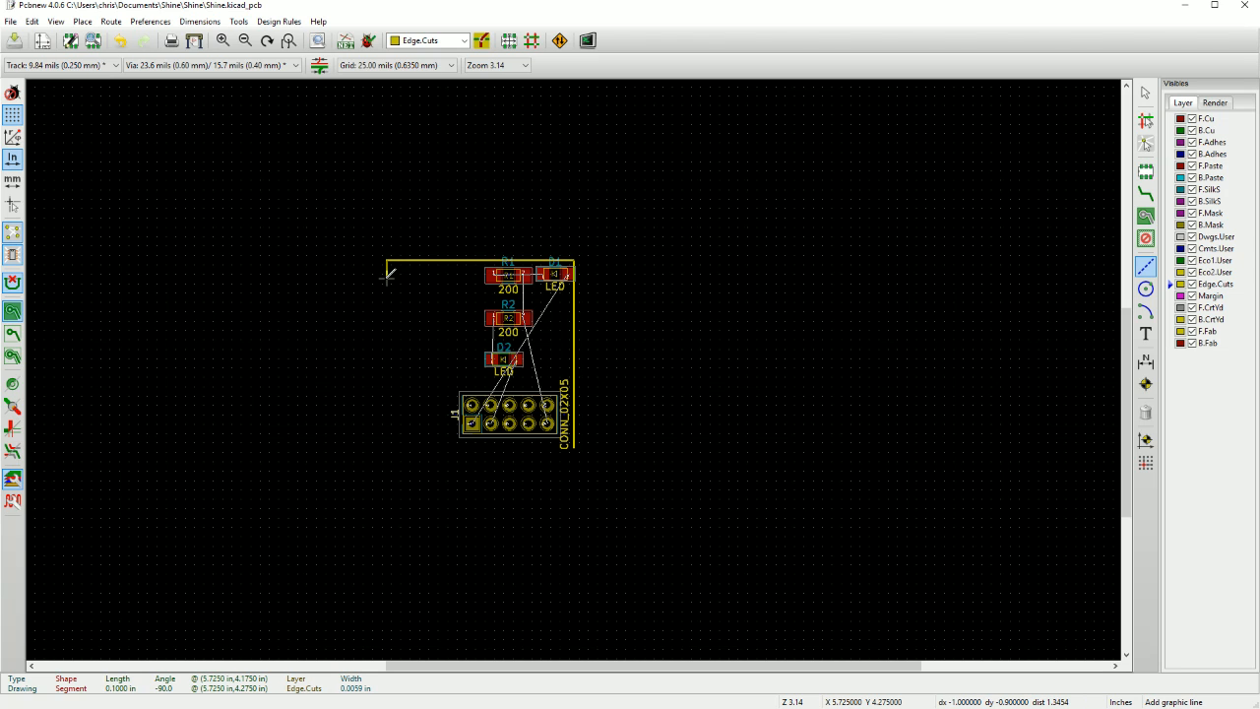
{"action": "left_click", "coordinate": [380, 446]}
{"action": "scroll", "coordinate": [561, 448], "scroll_direction": "up", "scroll_amount": 8}
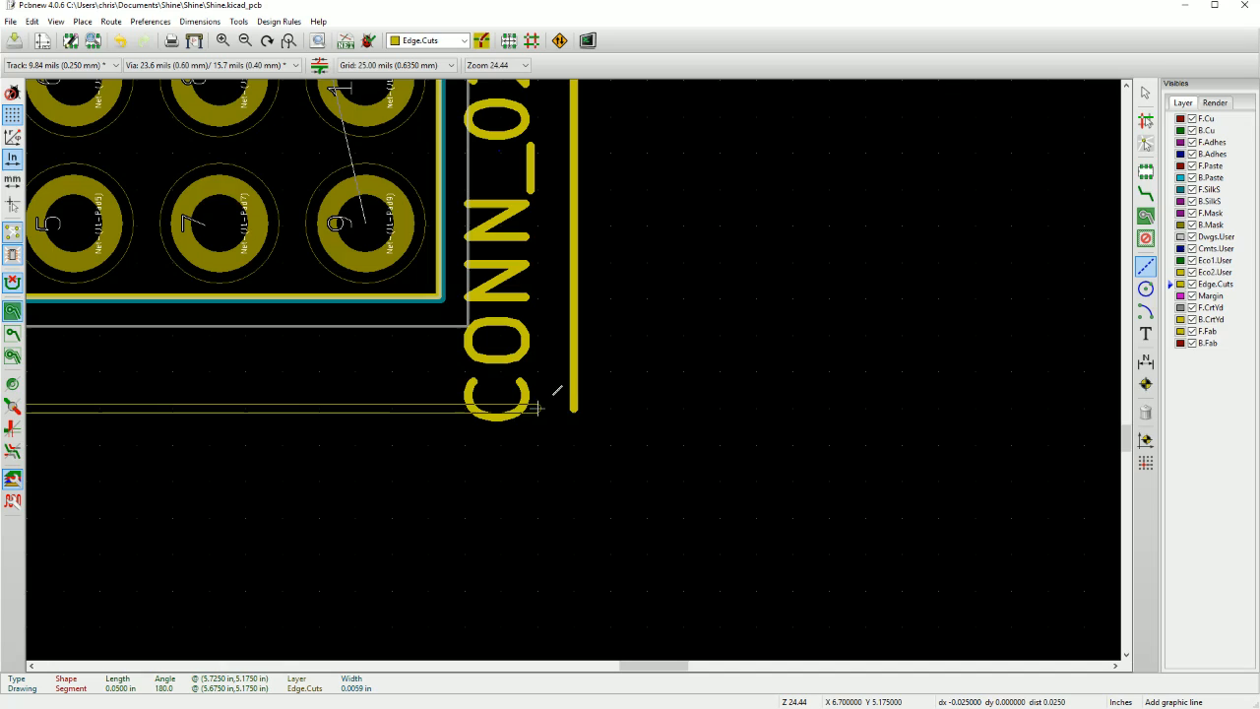
{"action": "double_click", "coordinate": [576, 409]}
{"action": "scroll", "coordinate": [576, 409], "scroll_direction": "down", "scroll_amount": 8}
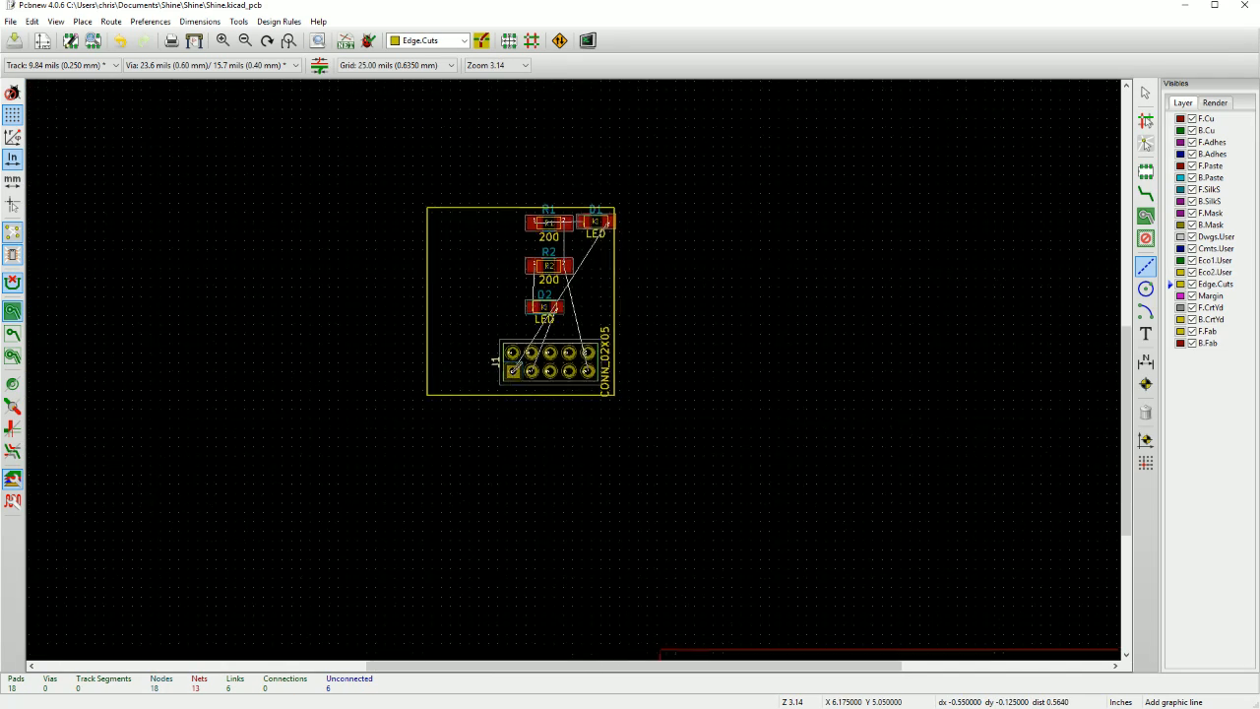
{"action": "scroll", "coordinate": [519, 367], "scroll_direction": "up", "scroll_amount": 3}
{"action": "scroll", "coordinate": [552, 366], "scroll_direction": "down", "scroll_amount": 3}
{"action": "scroll", "coordinate": [583, 371], "scroll_direction": "up", "scroll_amount": 2}
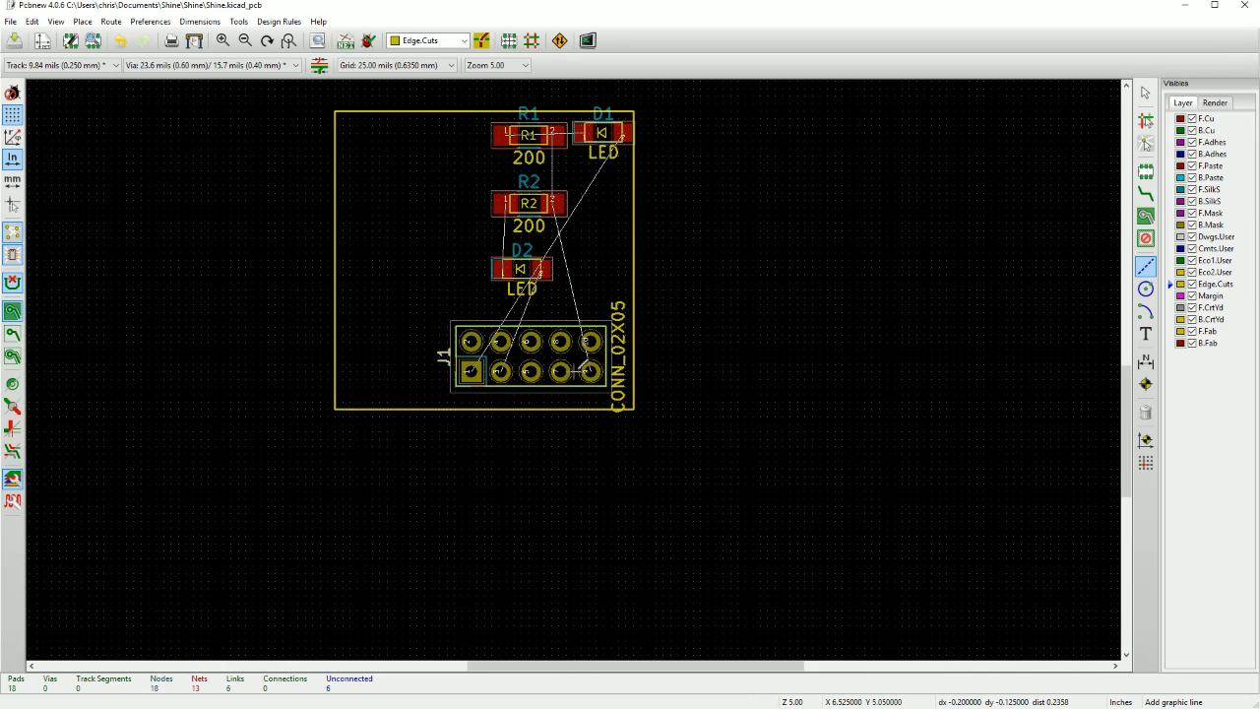
{"action": "key", "text": "Escape"}
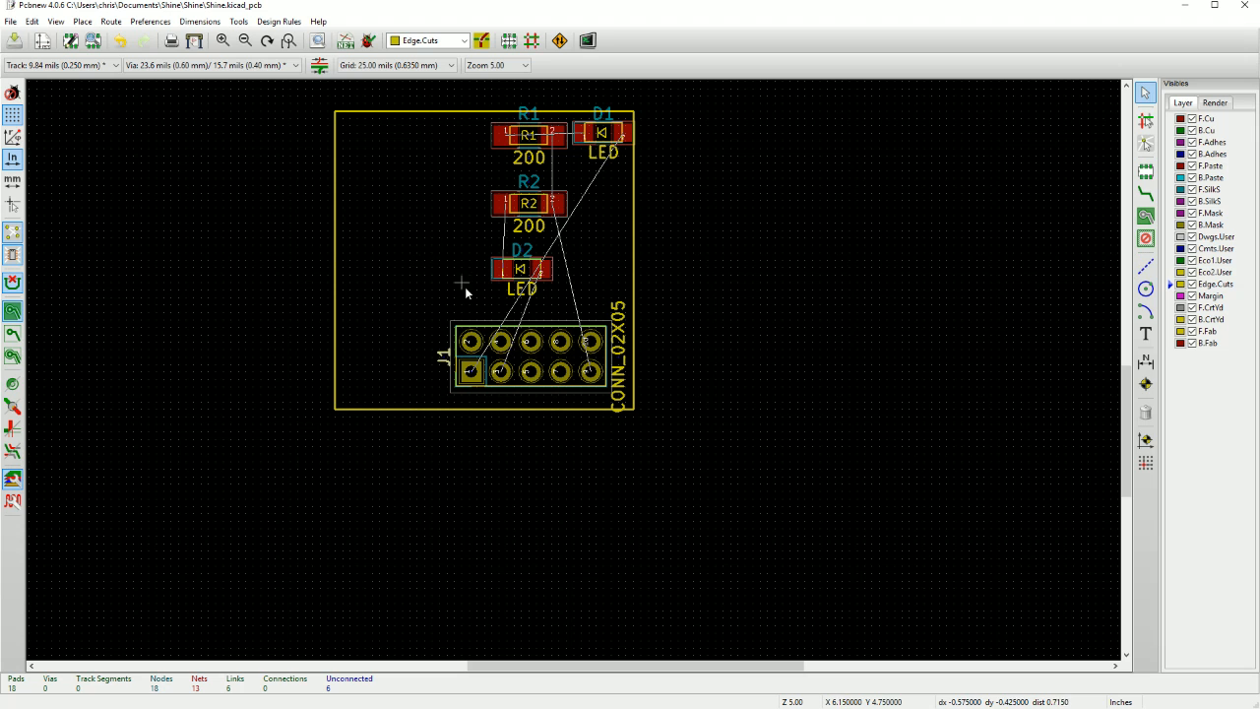
Move J1 closer to the lower-right corner of the board outline and shift resistor R1 slightly left and down.
{"action": "left_click_drag", "start_coordinate": [525, 364], "coordinate": [488, 385]}
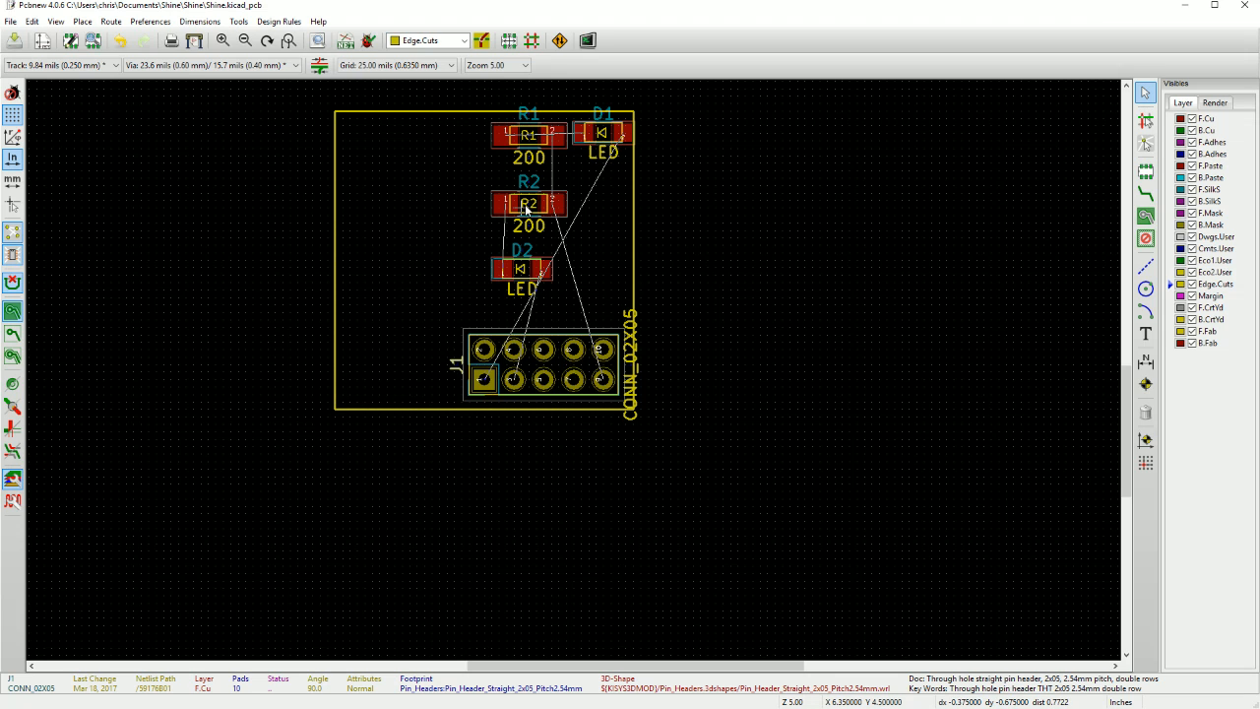
{"action": "middle_click_drag", "start_coordinate": [439, 273], "coordinate": [518, 326]}
{"action": "scroll", "coordinate": [577, 329], "scroll_direction": "up", "scroll_amount": 2}
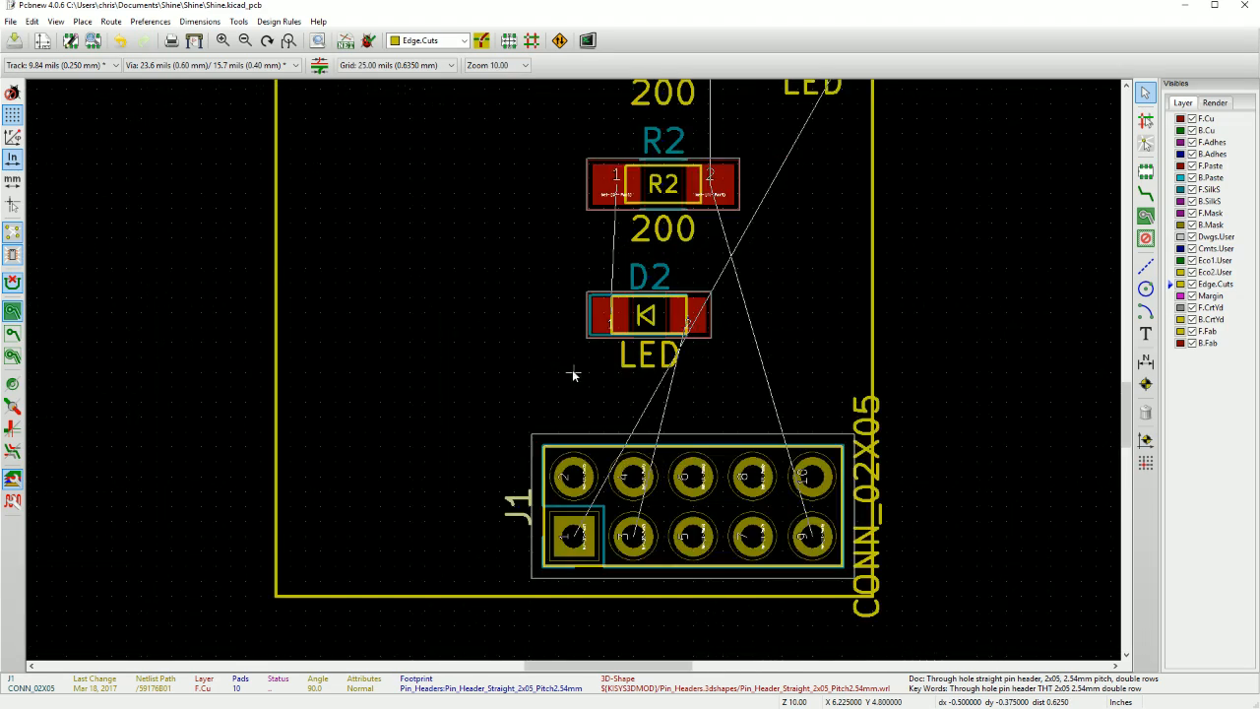
{"action": "scroll", "coordinate": [574, 374], "scroll_direction": "down", "scroll_amount": 2}
{"action": "scroll", "coordinate": [552, 372], "scroll_direction": "up", "scroll_amount": 1}
{"action": "left_click", "coordinate": [570, 139]}
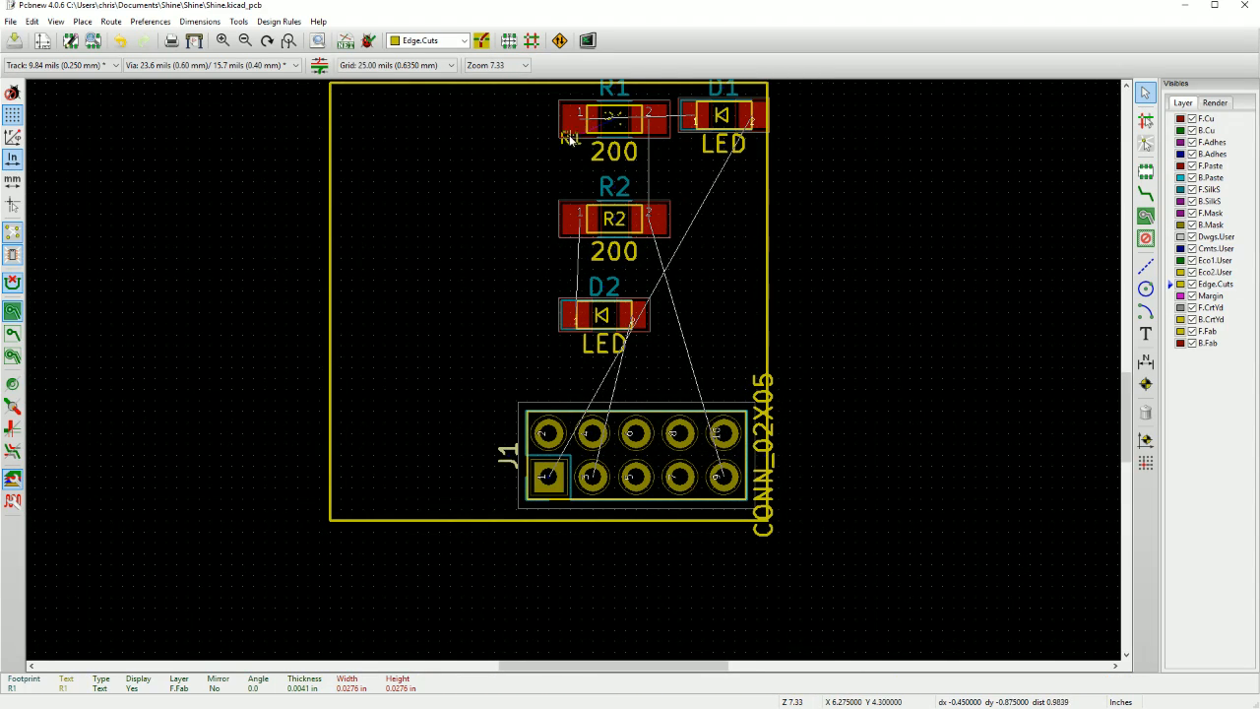
{"action": "key", "text": "Escape"}
{"action": "key", "text": "m"}
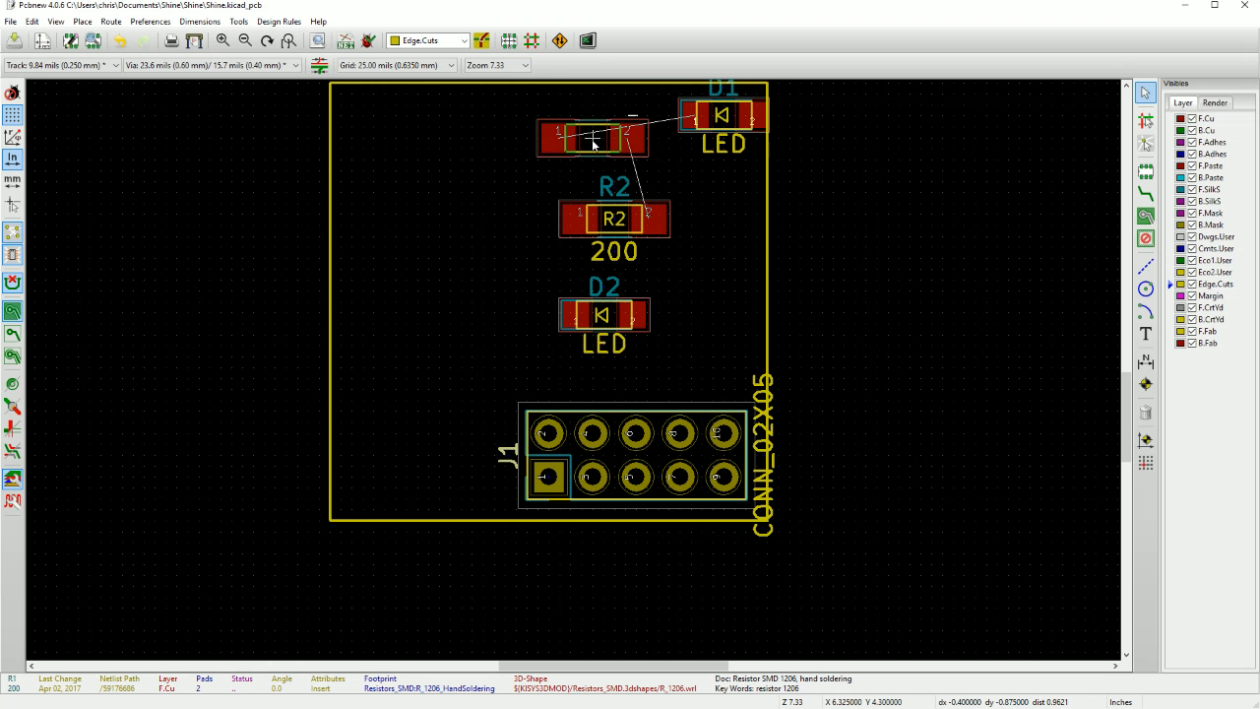
{"action": "left_click", "coordinate": [582, 131]}
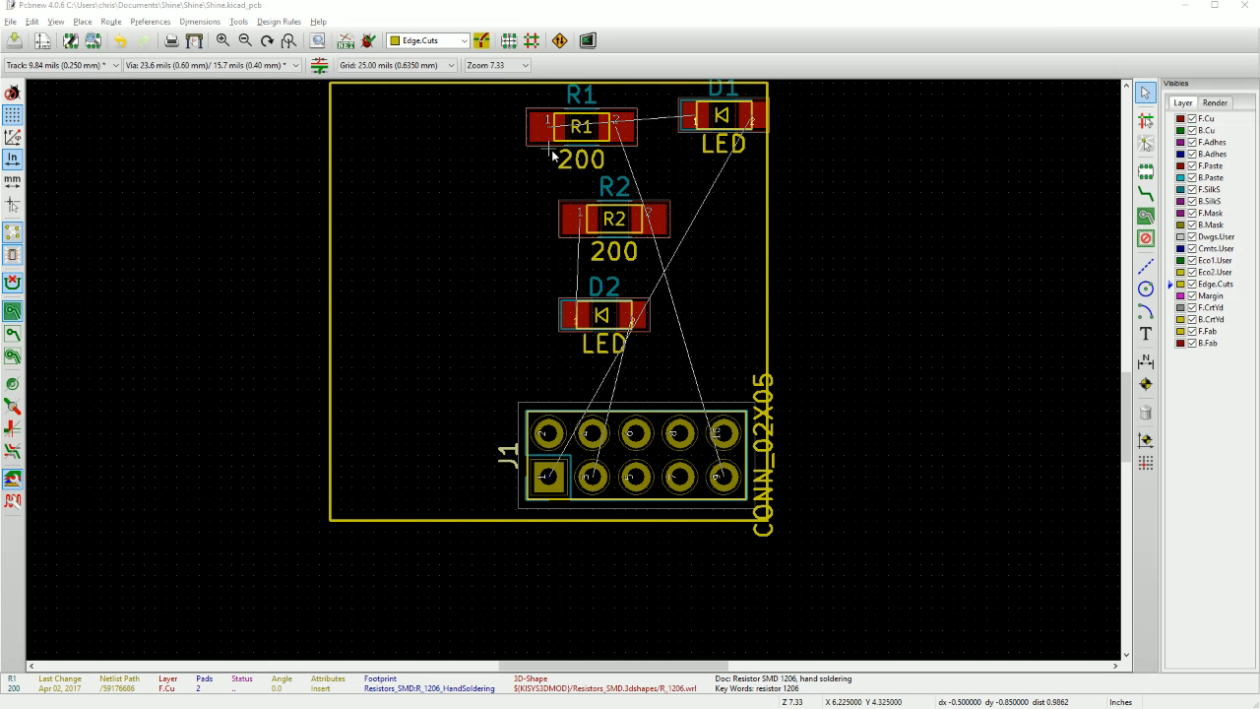
Close the schematic editor window and return to the board layout.
{"action": "key", "text": "alt+Tab"}
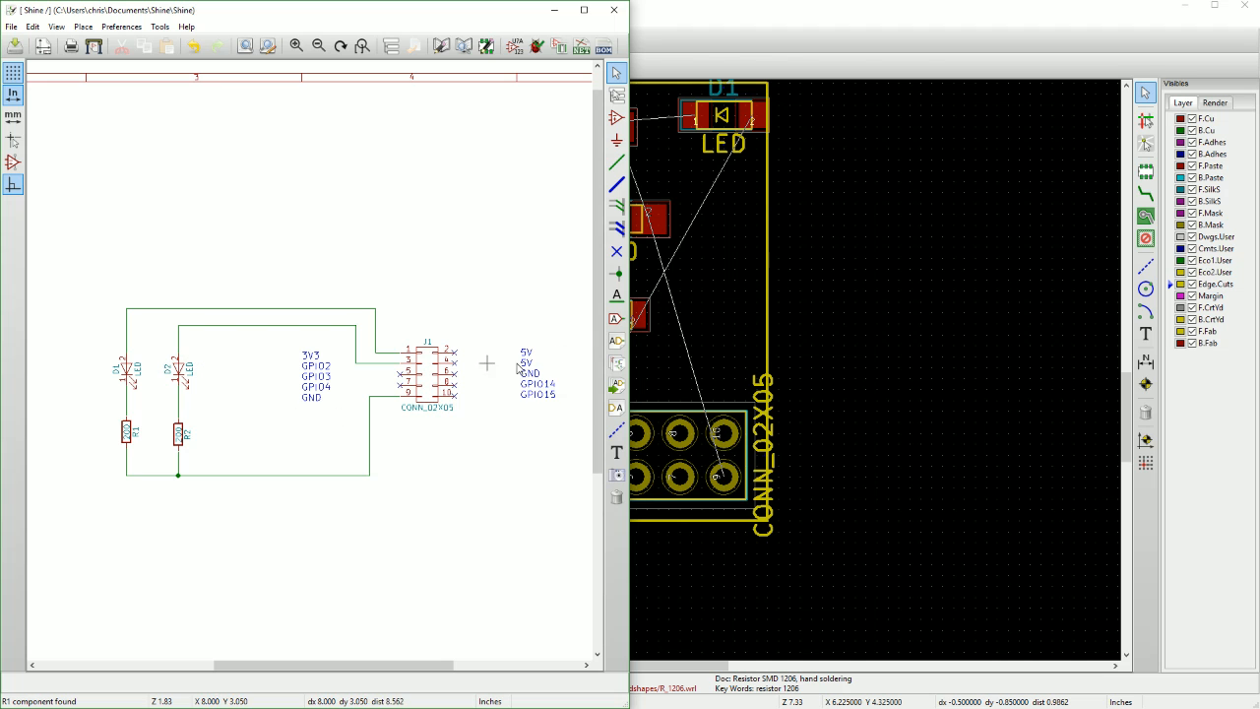
{"action": "left_click", "coordinate": [615, 10]}
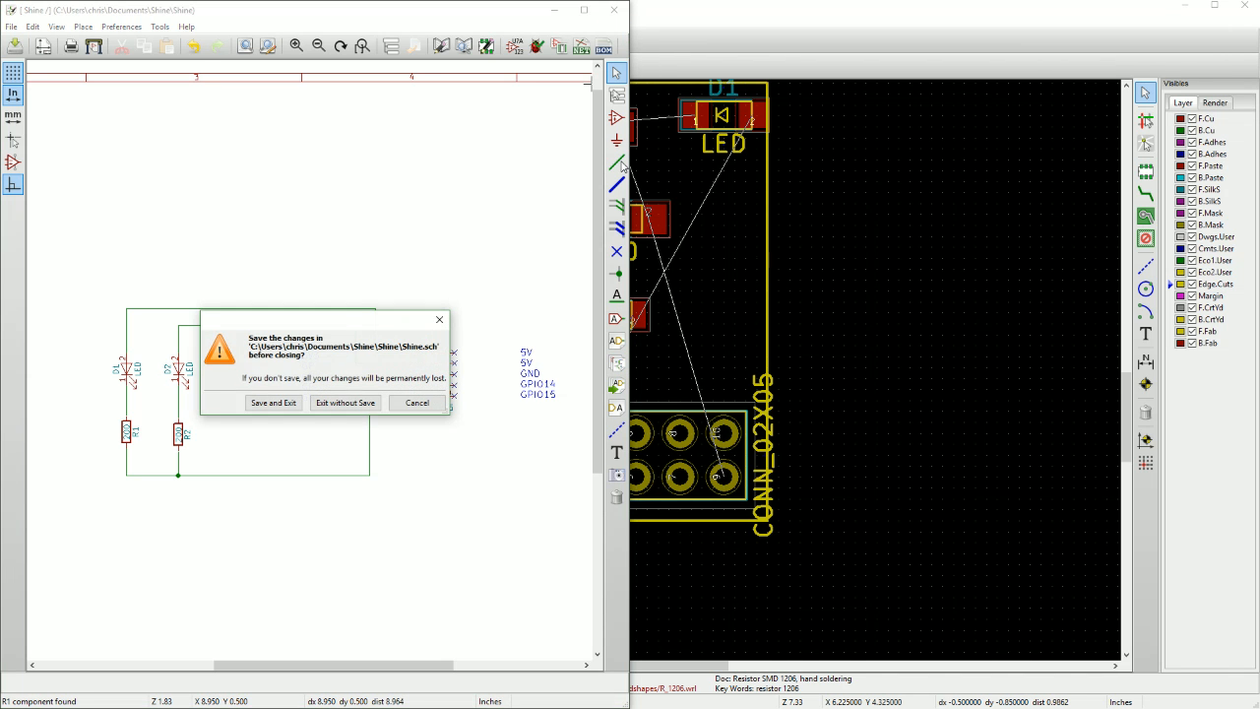
{"action": "left_click", "coordinate": [413, 405]}
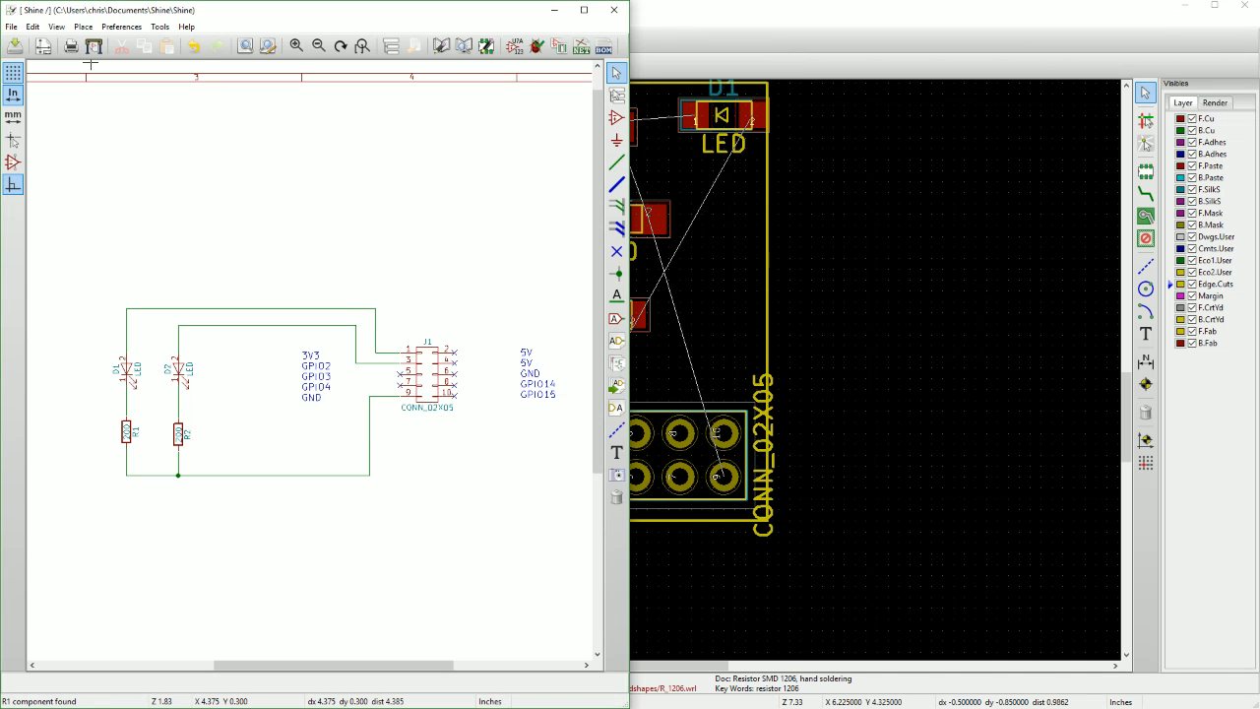
{"action": "left_click", "coordinate": [614, 10]}
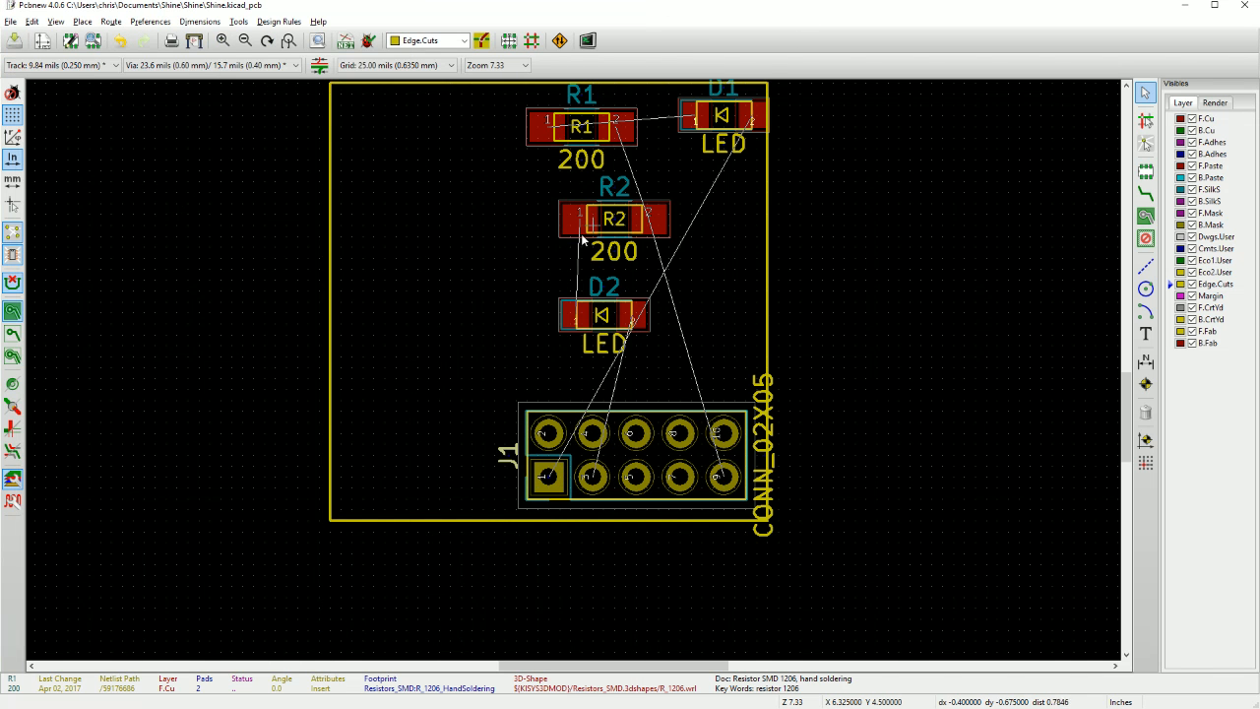
Rotate LED D1 to 90 degrees and place it in the upper-left area of the board at about X 5.900, Y 4.425.
{"action": "key", "text": "m"}
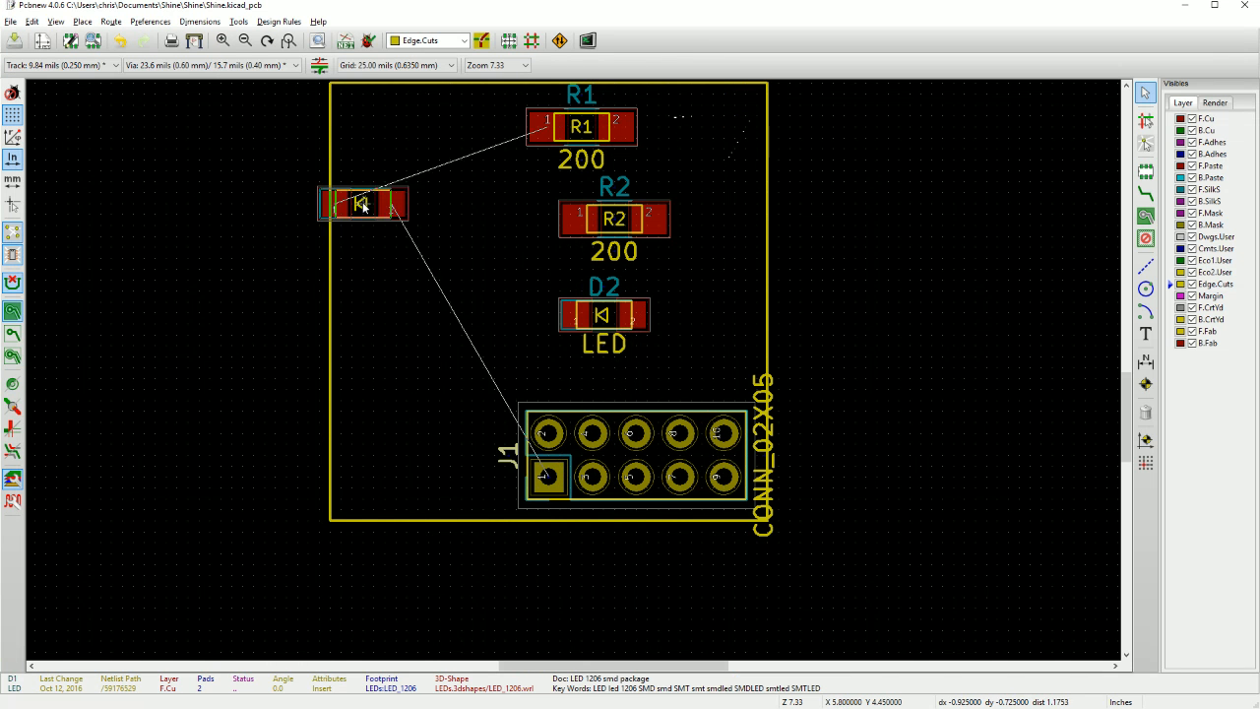
{"action": "key", "text": "r"}
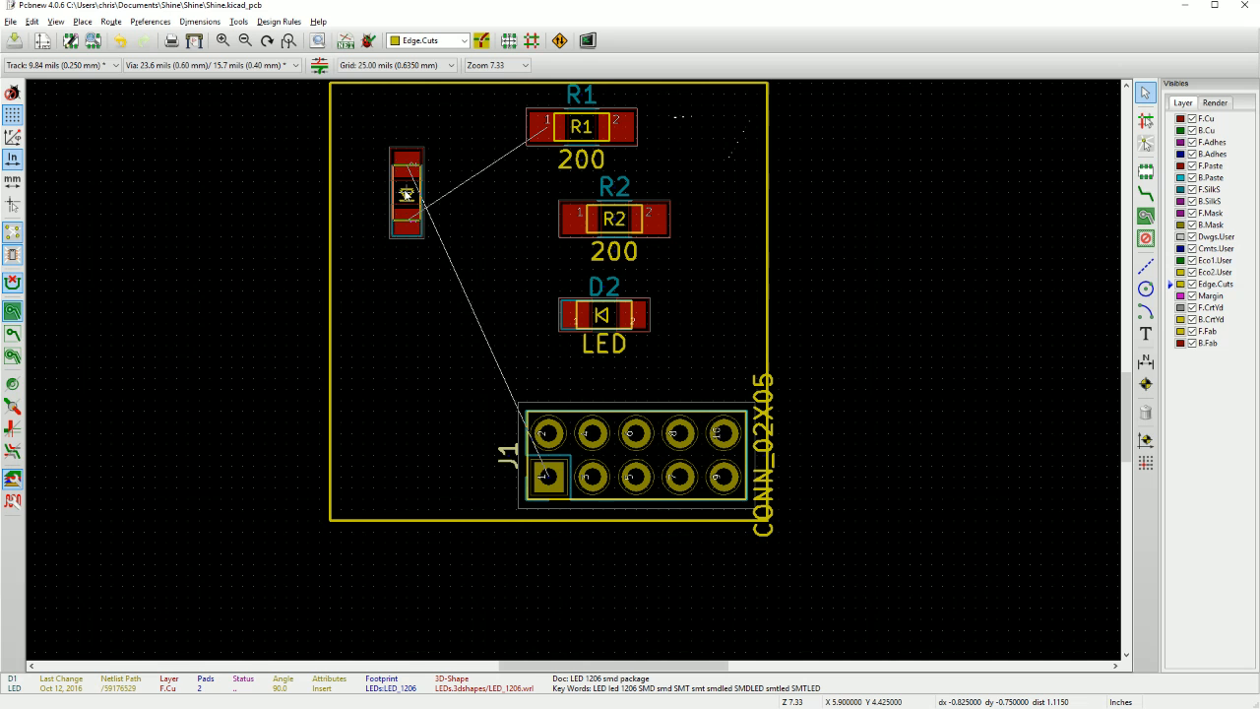
{"action": "left_click", "coordinate": [404, 194]}
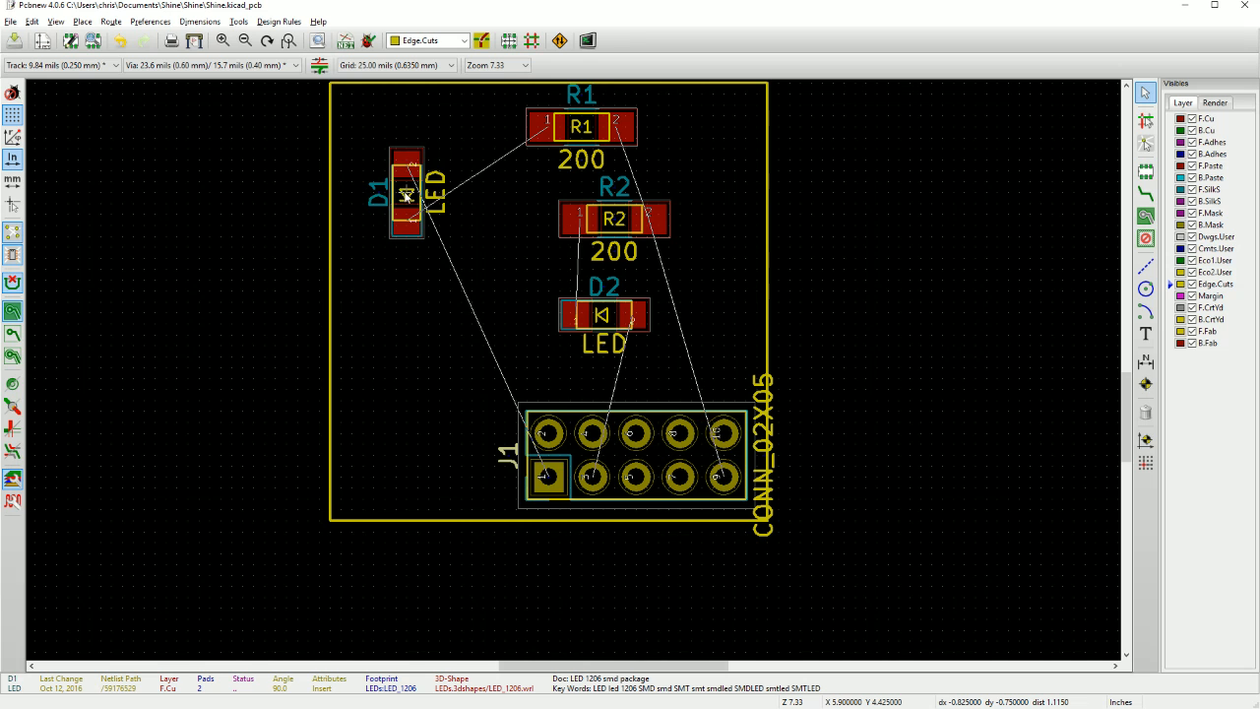
Rotate resistor R1 to 270 degrees and place it directly below D1 at about X 5.900, Y 4.725.
{"action": "left_click", "coordinate": [581, 128]}
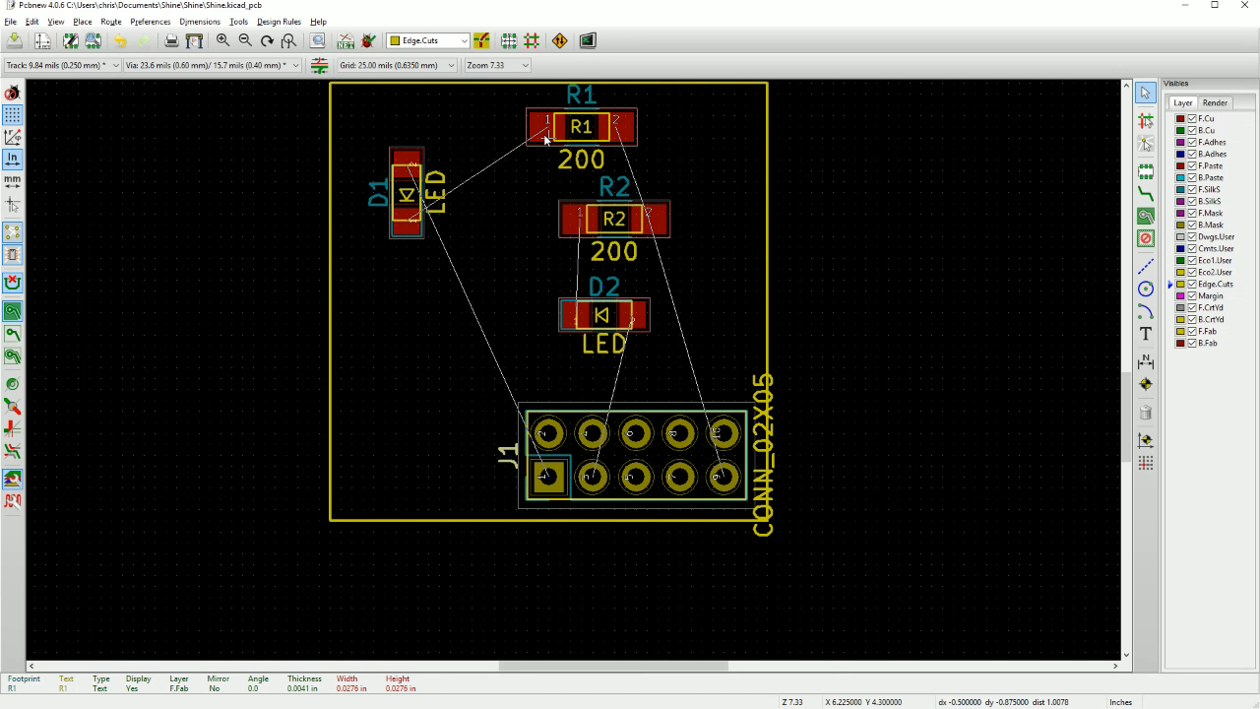
{"action": "key", "text": "m"}
{"action": "key", "text": "r"}
{"action": "key", "text": "r"}
{"action": "key", "text": "r"}
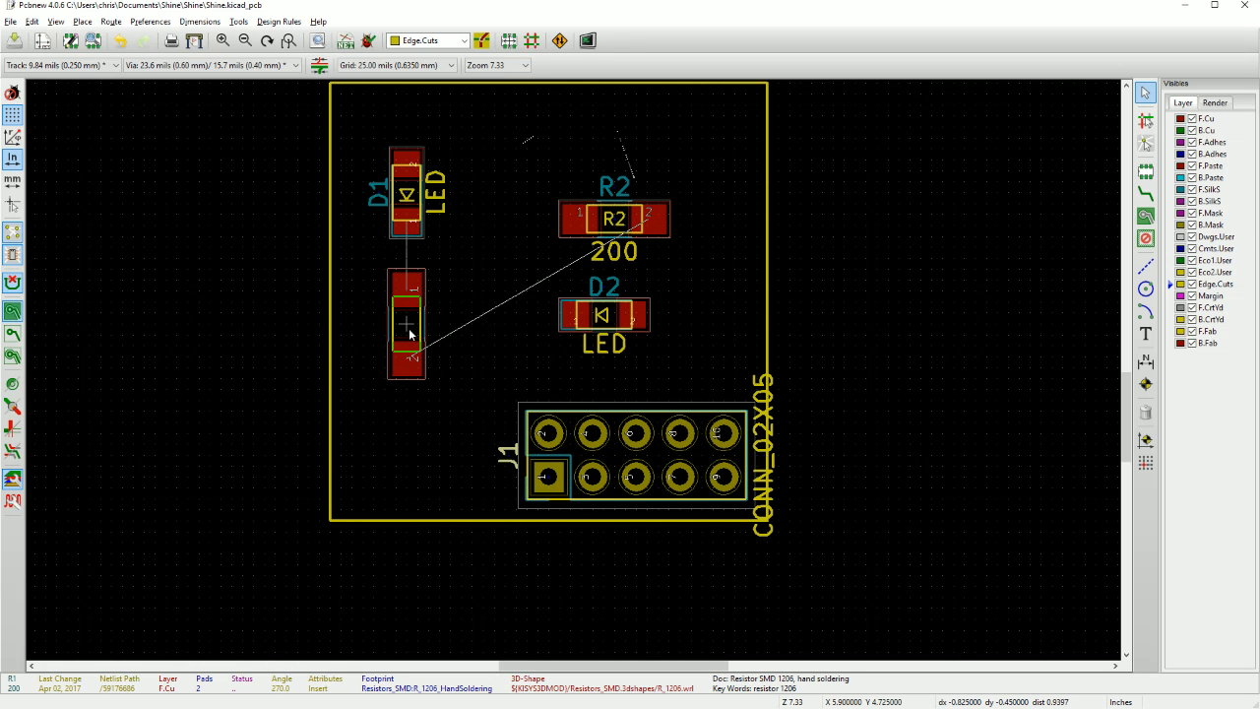
{"action": "left_click", "coordinate": [411, 335]}
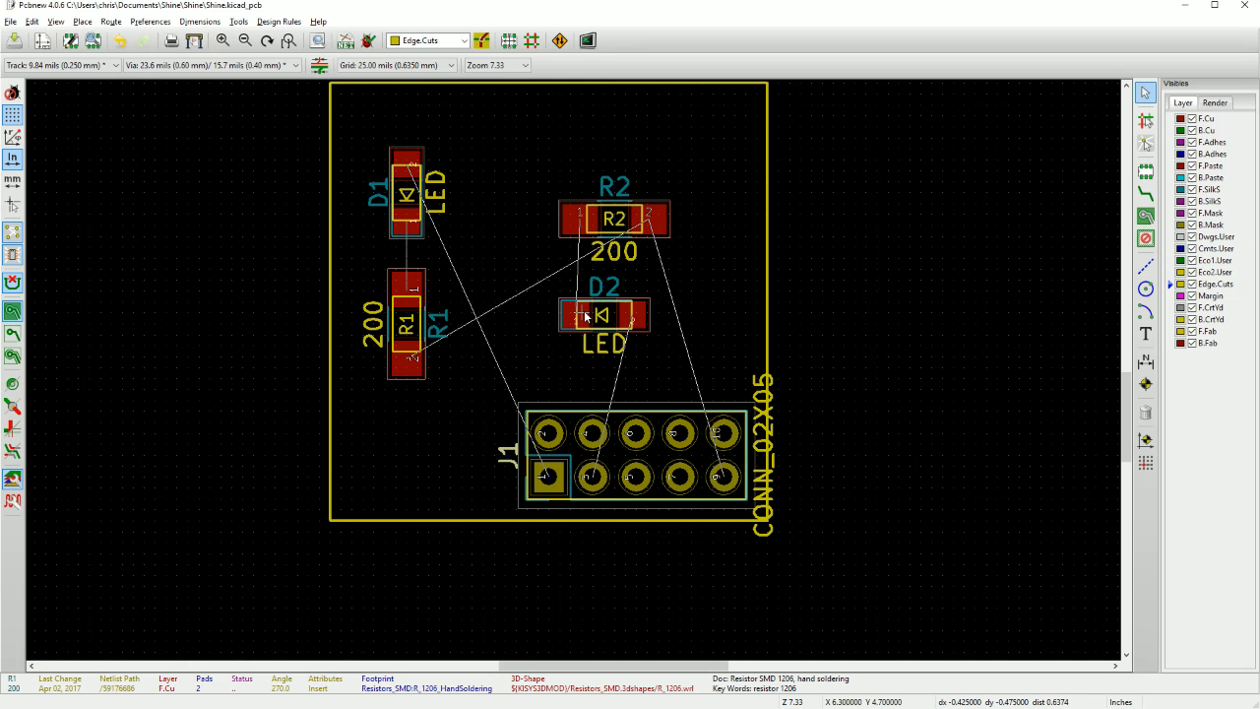
Rotate LED D2 to 270 degrees and place it level with D1 at about X 6.200, Y 4.425.
{"action": "key", "text": "m"}
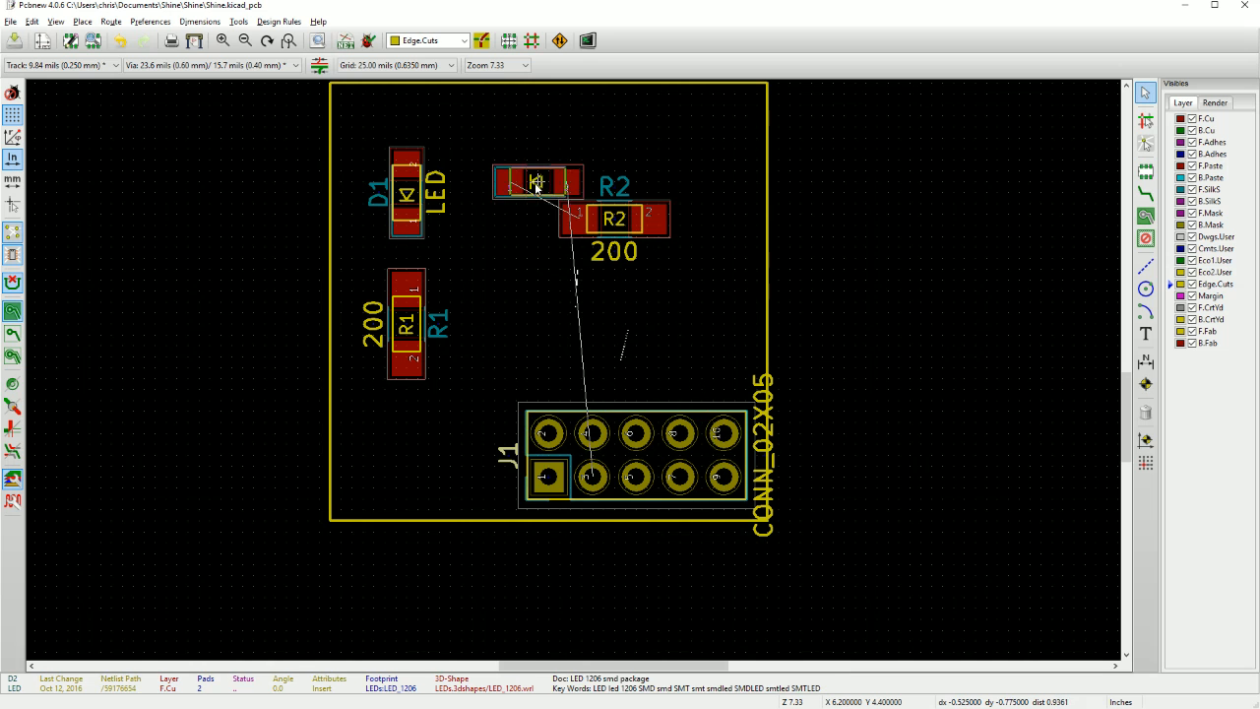
{"action": "key", "text": "r"}
{"action": "key", "text": "r"}
{"action": "key", "text": "r"}
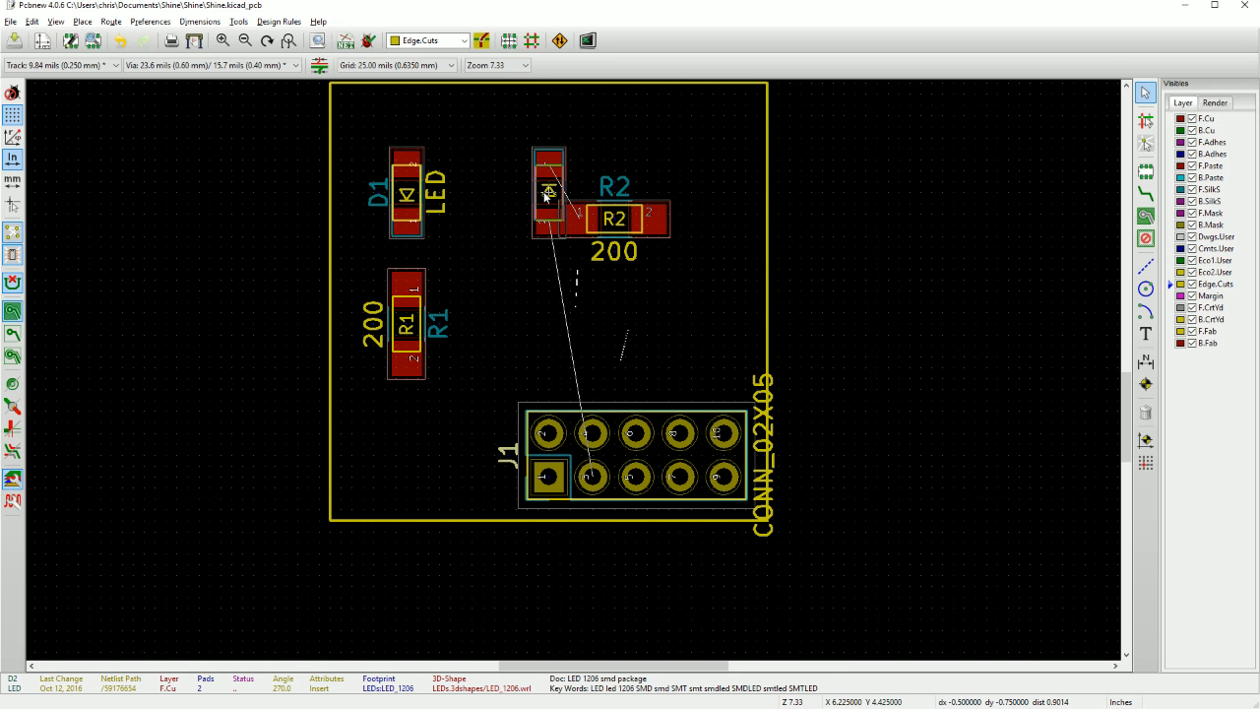
{"action": "left_click", "coordinate": [537, 194]}
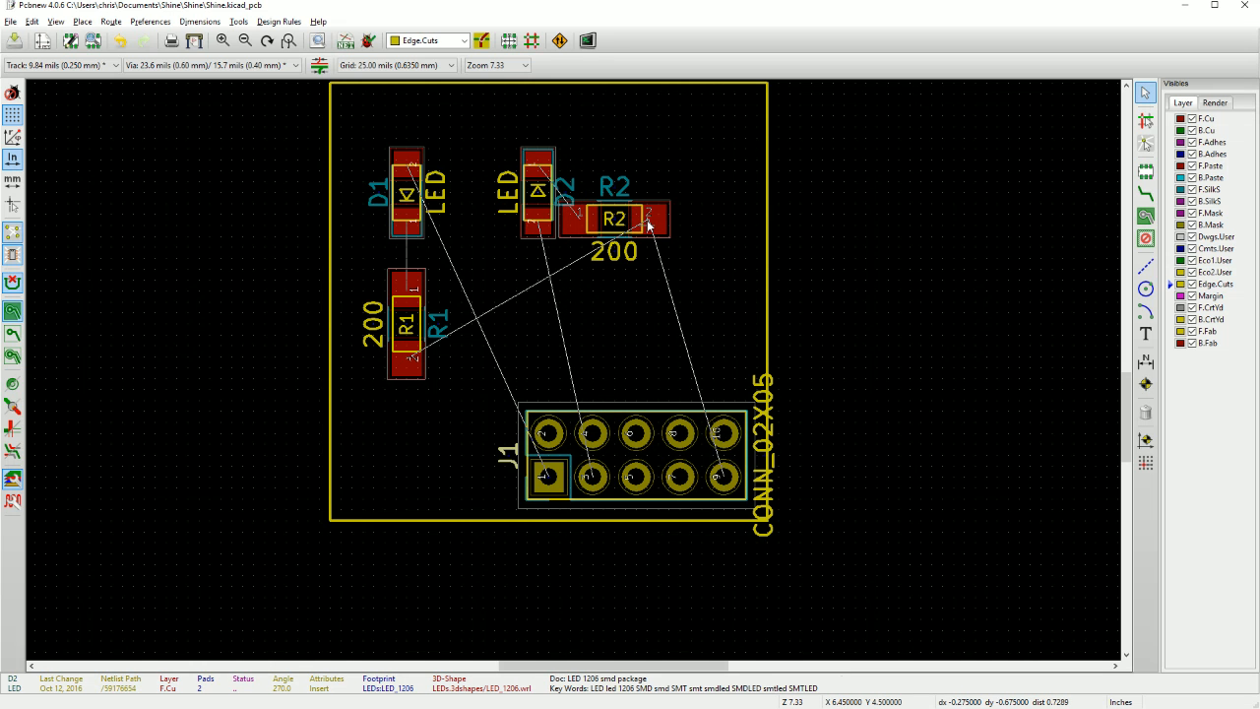
Rotate resistor R2 to 270 degrees and place it directly below D2, level with R1.
{"action": "key", "text": "m"}
{"action": "key", "text": "r"}
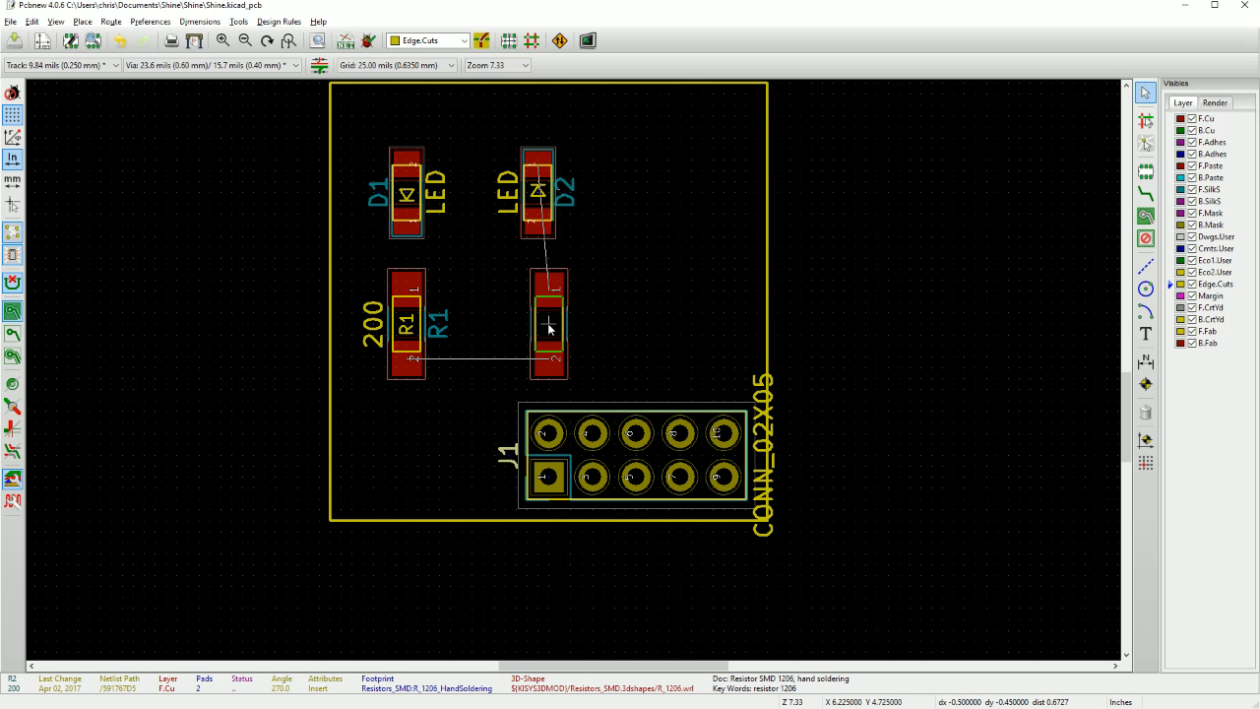
{"action": "left_click", "coordinate": [538, 328]}
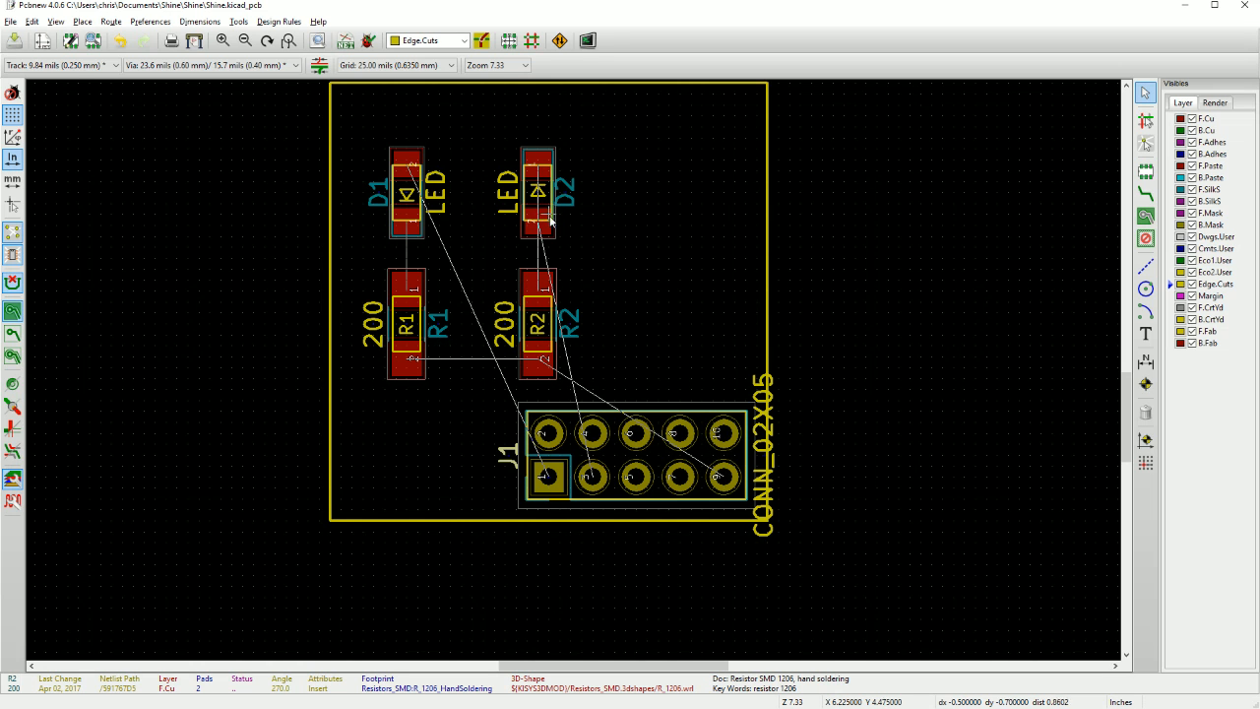
Turn LED D2 around to 90 degrees to match D1, keeping it at X 6.200, Y 4.425.
{"action": "key", "text": "m"}
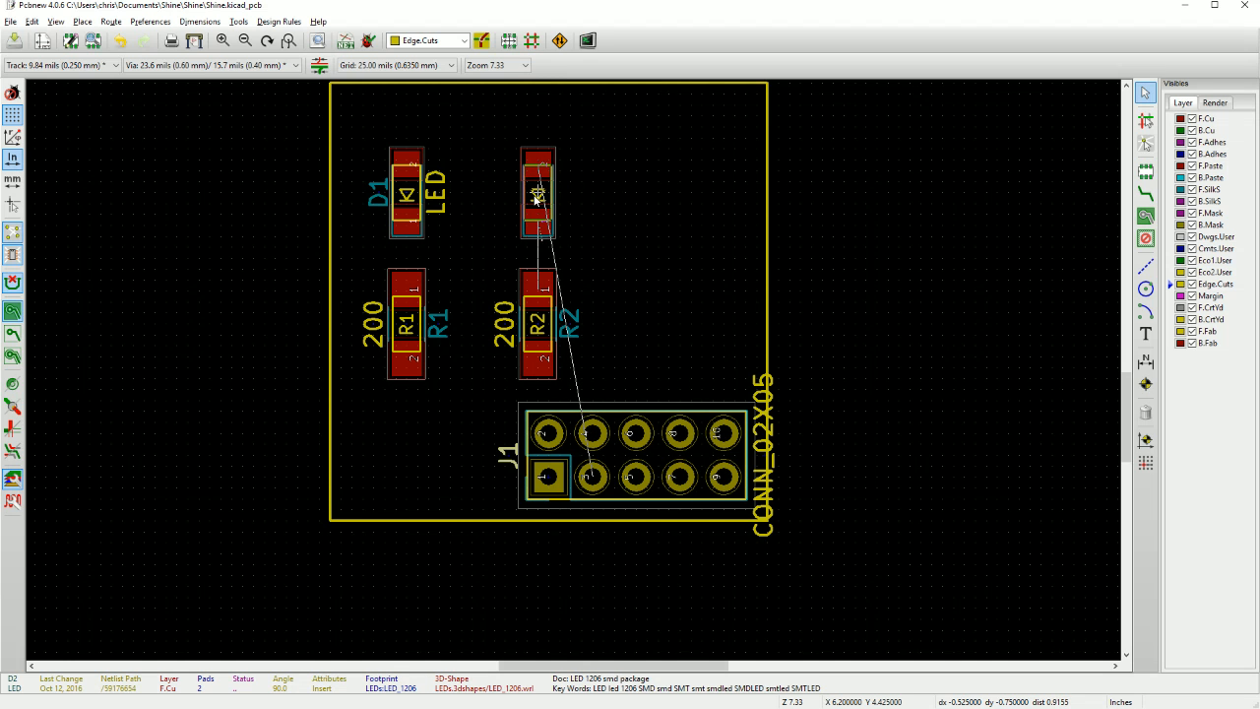
{"action": "left_click", "coordinate": [537, 198]}
{"action": "scroll", "coordinate": [560, 271], "scroll_direction": "up", "scroll_amount": 2}
{"action": "scroll", "coordinate": [575, 375], "scroll_direction": "down", "scroll_amount": 1}
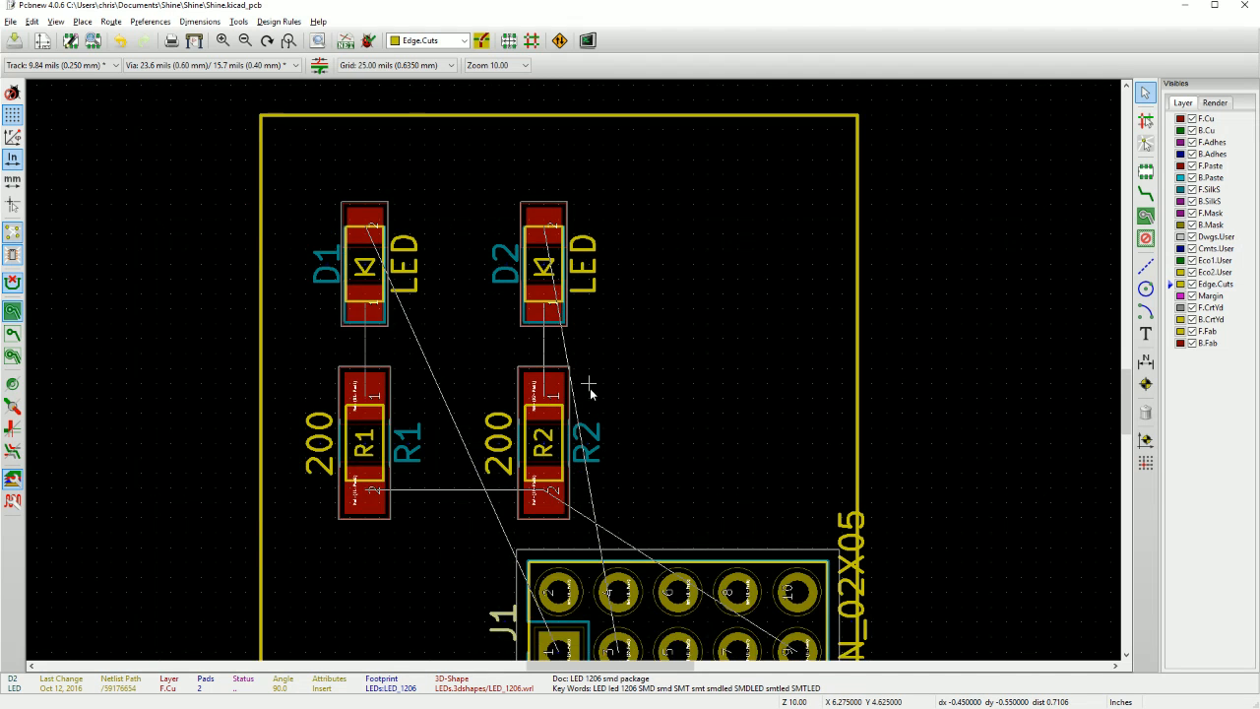
Make F.Cu the working layer for routing the front copper tracks.
{"action": "middle_click_drag", "start_coordinate": [591, 391], "coordinate": [534, 253]}
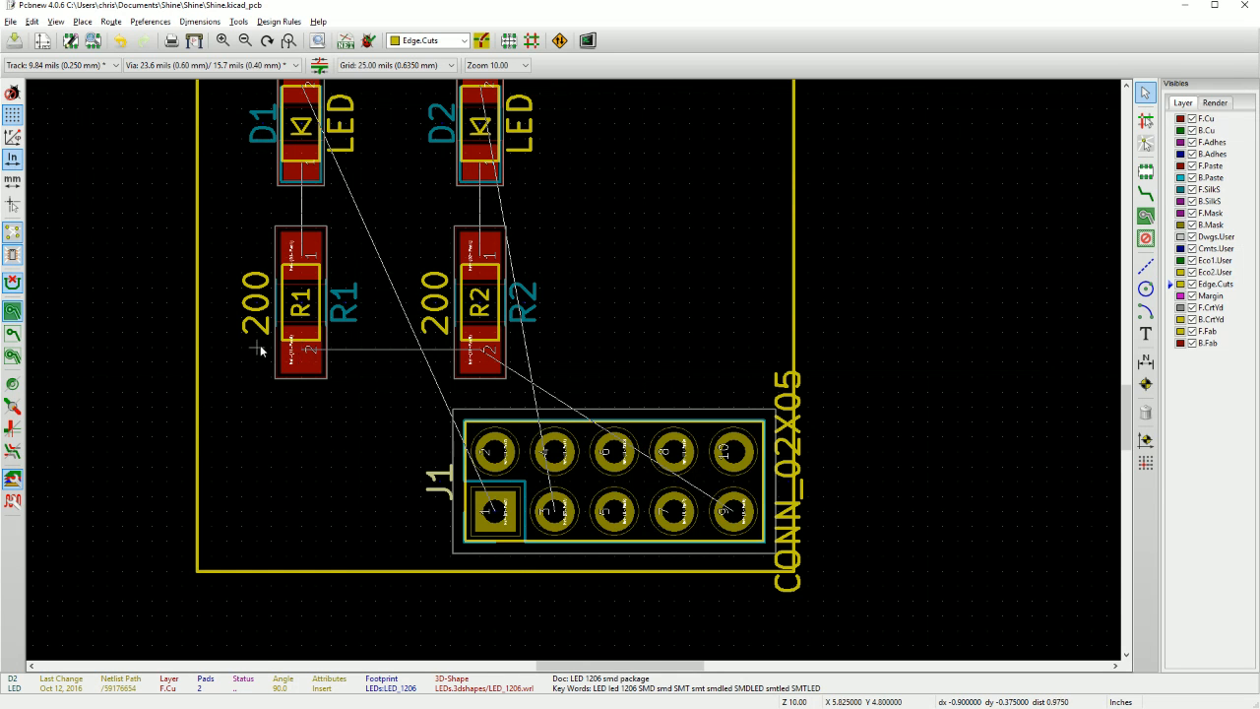
{"action": "scroll", "coordinate": [260, 344], "scroll_direction": "down", "scroll_amount": 1}
{"action": "scroll", "coordinate": [408, 335], "scroll_direction": "up", "scroll_amount": 2}
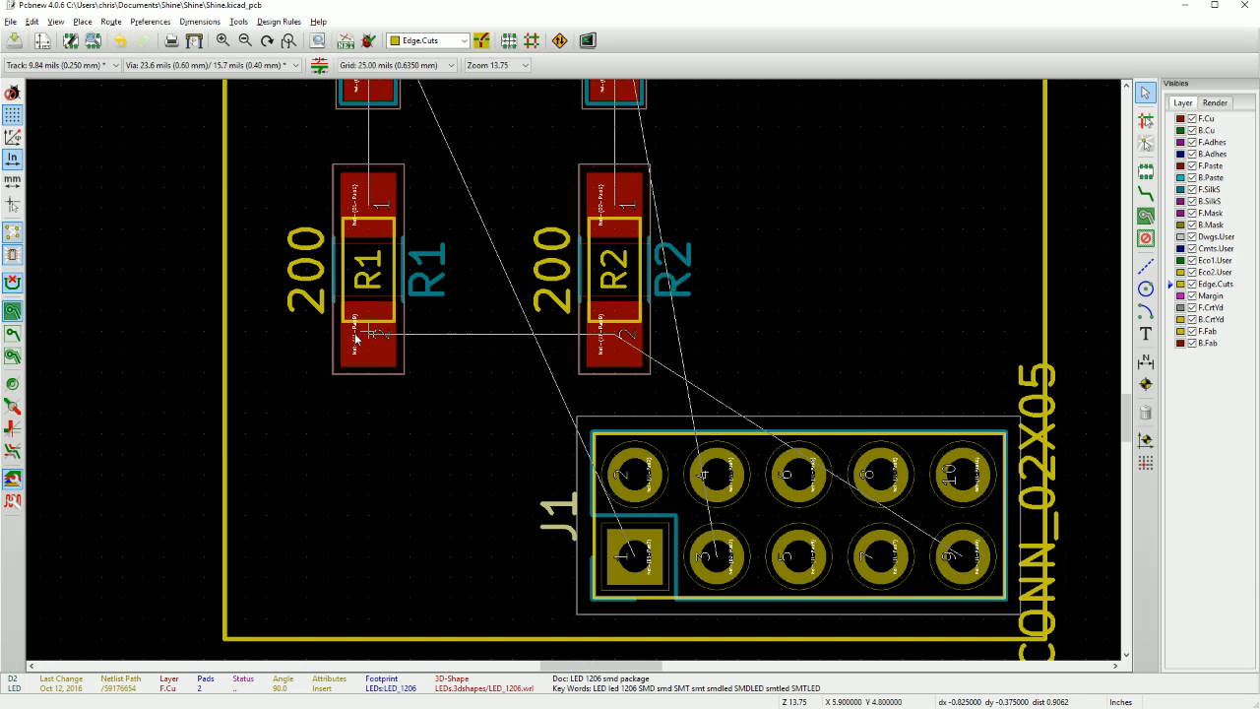
{"action": "scroll", "coordinate": [512, 364], "scroll_direction": "down", "scroll_amount": 2}
{"action": "scroll", "coordinate": [512, 364], "scroll_direction": "up", "scroll_amount": 1}
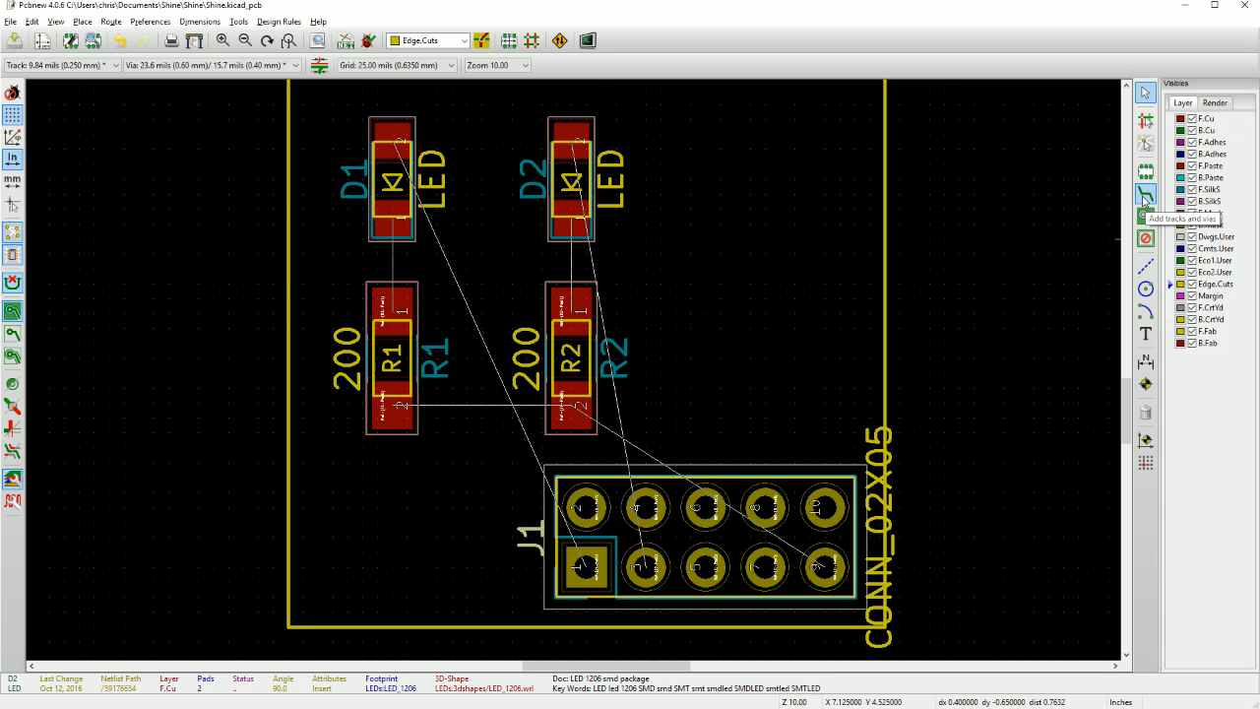
{"action": "left_click", "coordinate": [433, 40]}
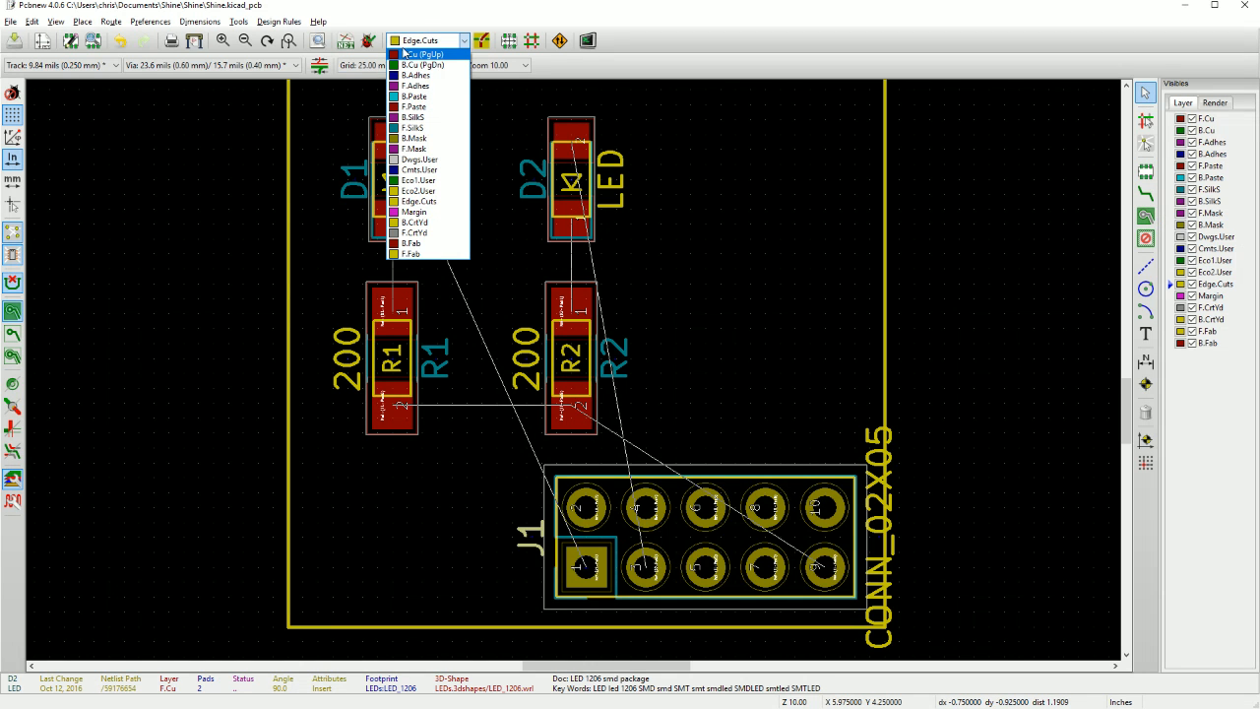
{"action": "left_click", "coordinate": [405, 54]}
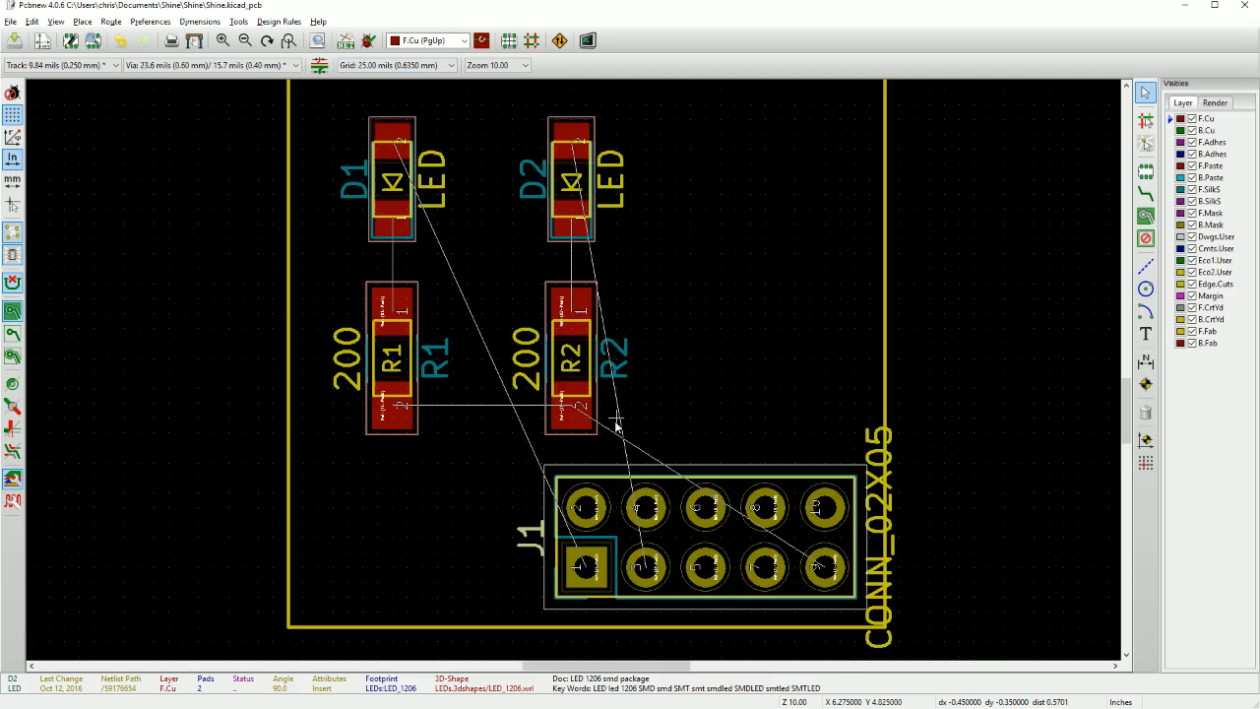
Route a straight F.Cu track from pad 2 of R1 to pad 2 of R2.
{"action": "scroll", "coordinate": [660, 351], "scroll_direction": "down", "scroll_amount": 3}
{"action": "scroll", "coordinate": [630, 363], "scroll_direction": "up", "scroll_amount": 2}
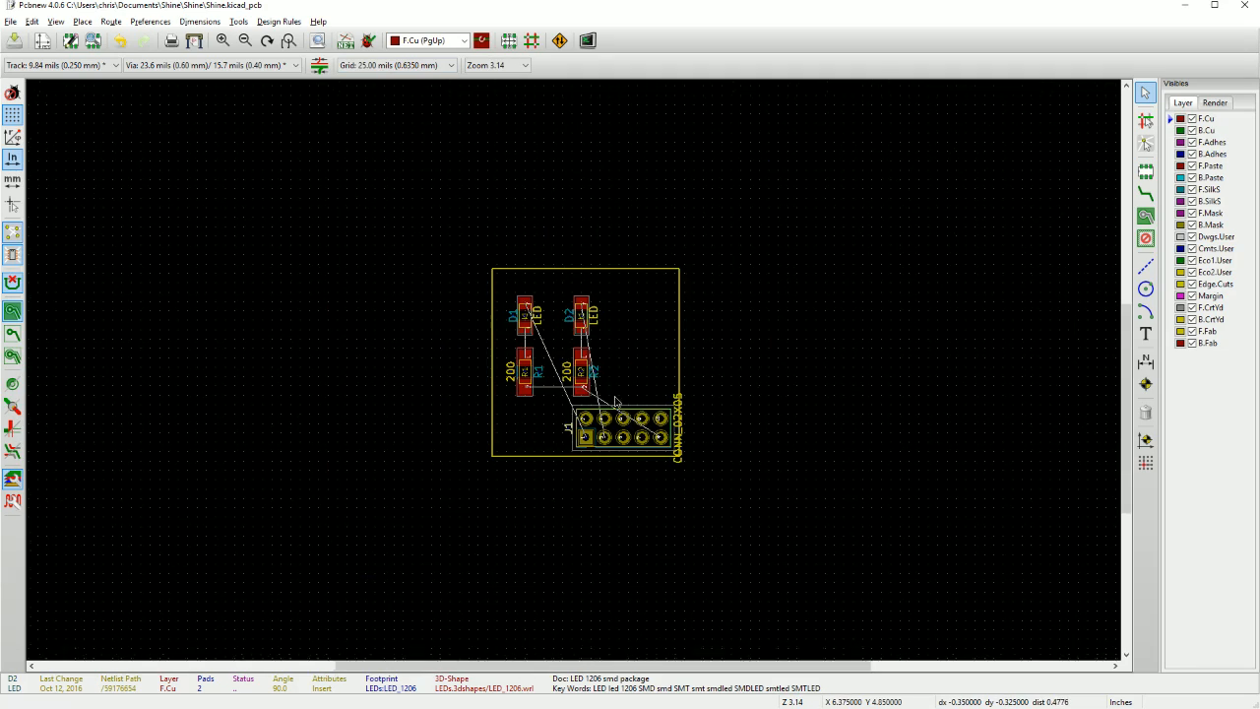
{"action": "scroll", "coordinate": [566, 379], "scroll_direction": "up", "scroll_amount": 2}
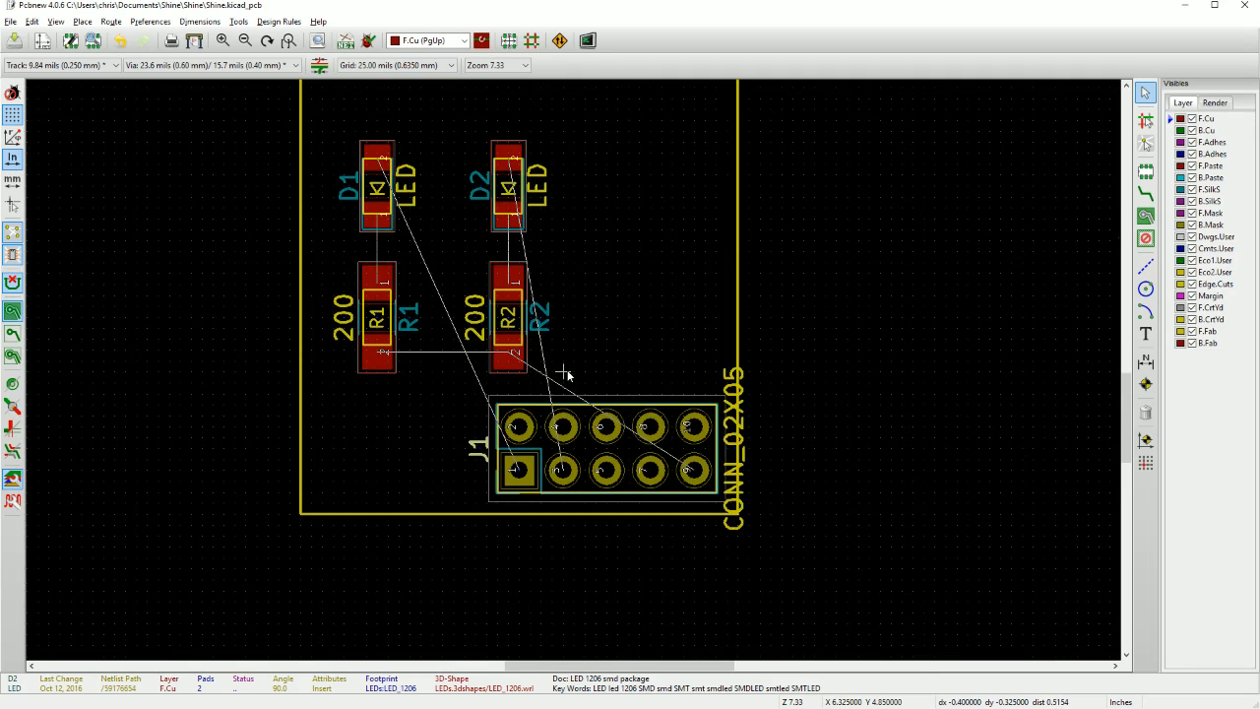
{"action": "scroll", "coordinate": [358, 355], "scroll_direction": "up", "scroll_amount": 1}
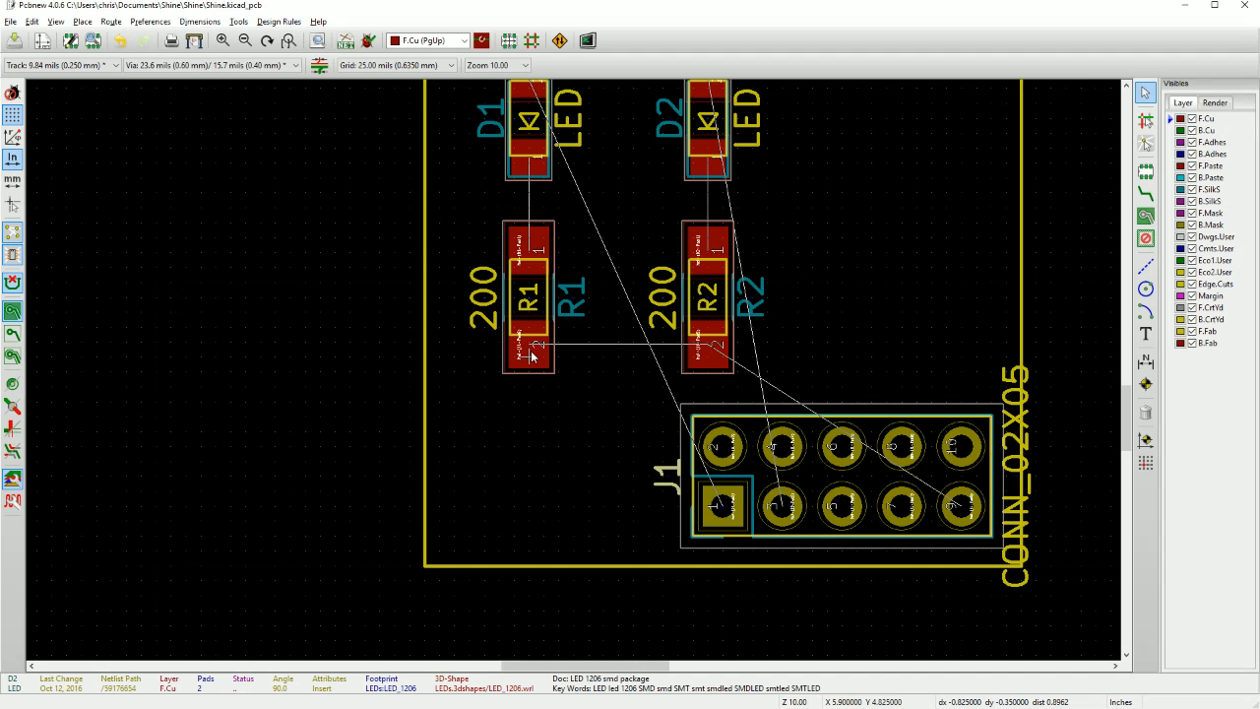
{"action": "left_click", "coordinate": [1144, 194]}
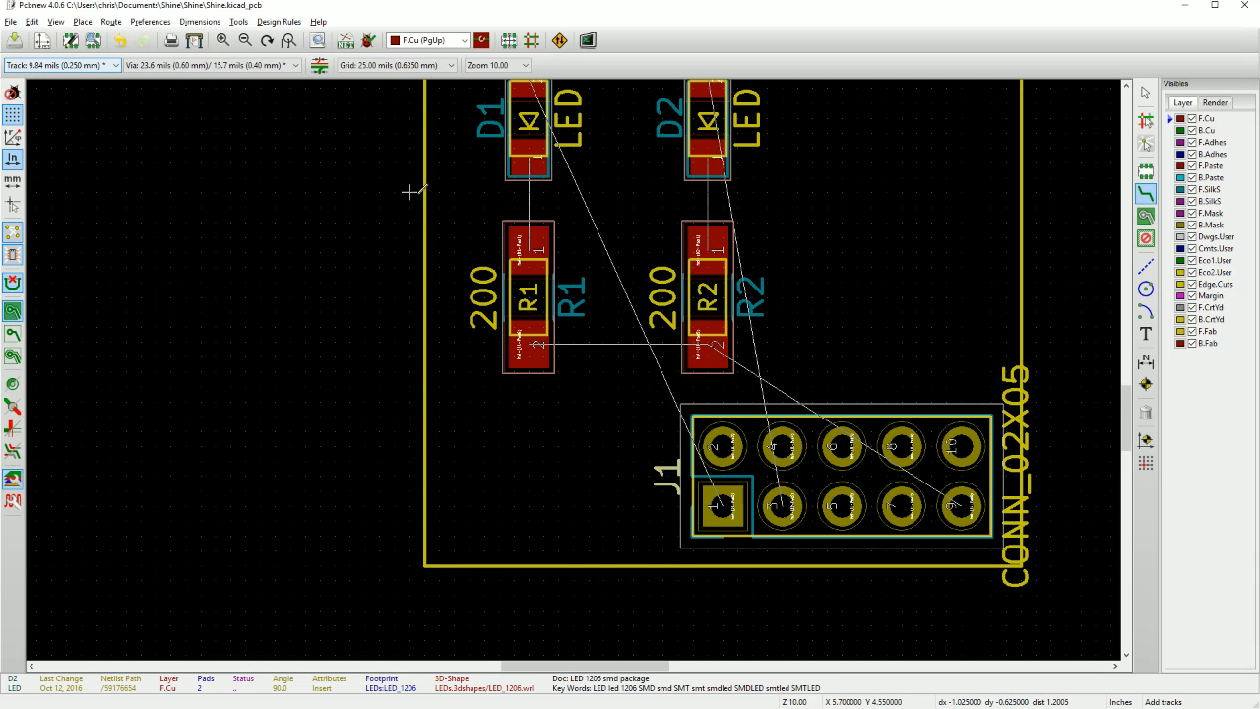
{"action": "left_click", "coordinate": [531, 342]}
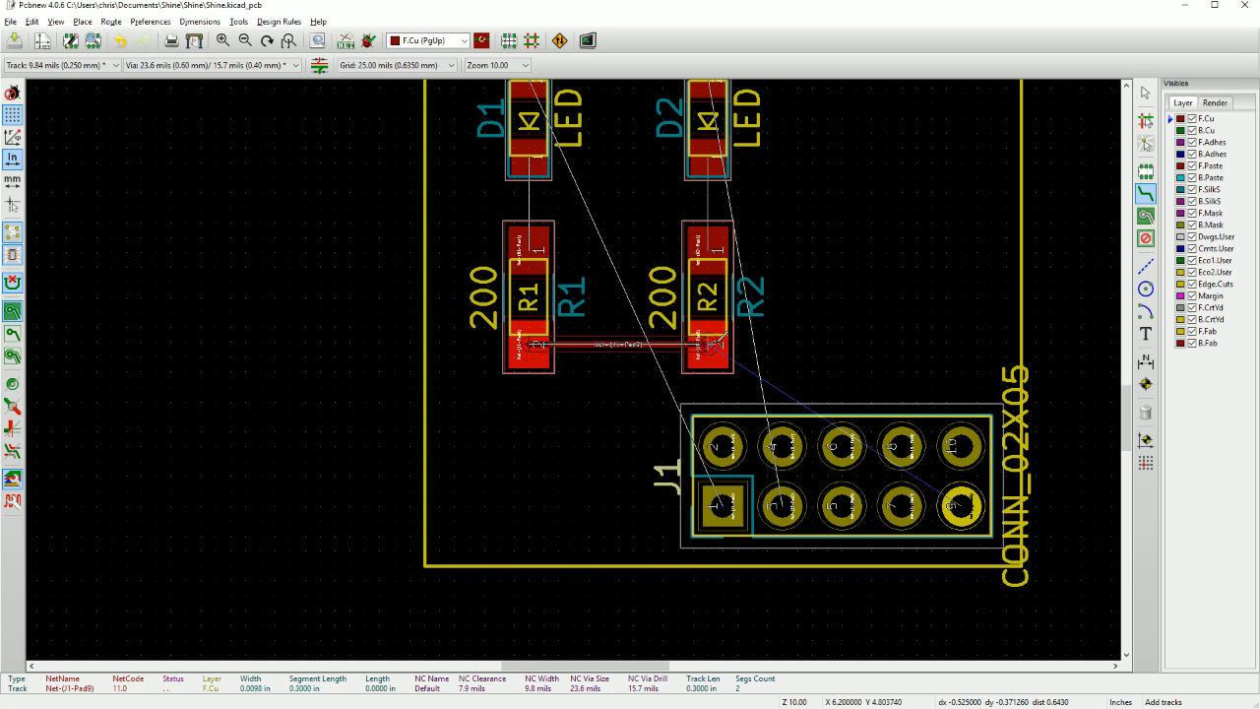
{"action": "left_click", "coordinate": [719, 344]}
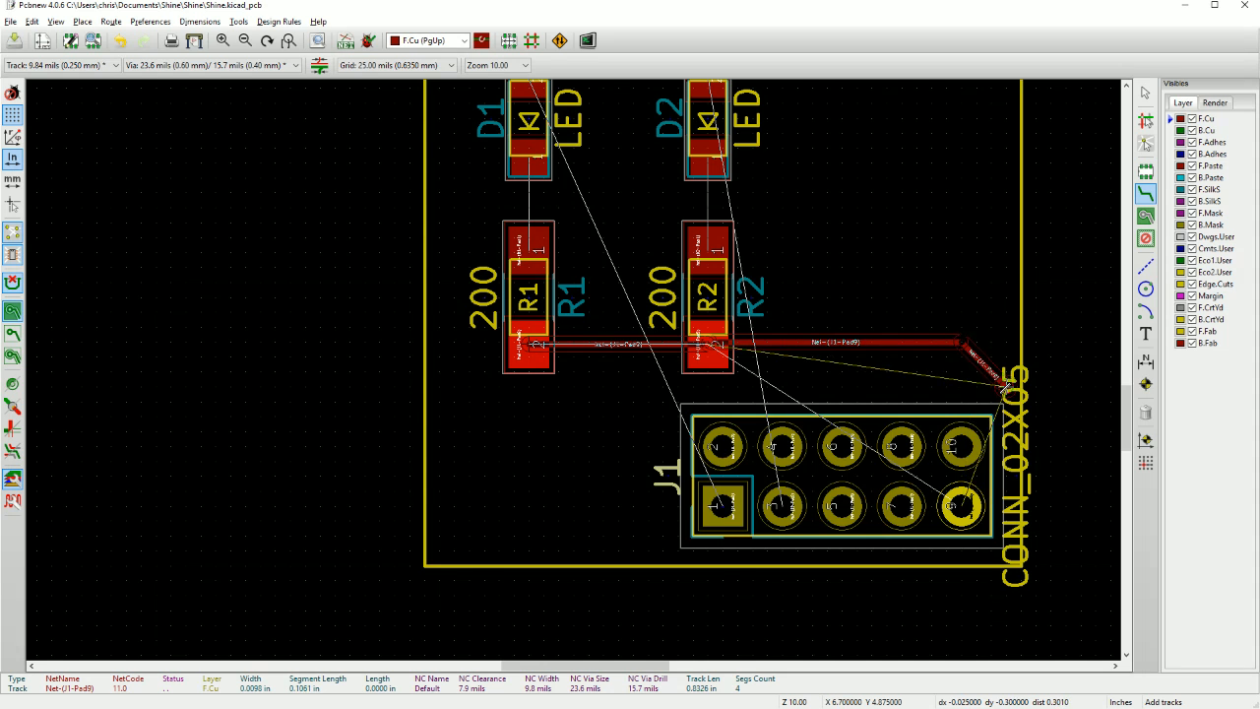
Continue the track from pad 2 of R2 between pad 10 of J1 and the board edge, ending on pad 9 of J1.
{"action": "scroll", "coordinate": [1003, 387], "scroll_direction": "up", "scroll_amount": 2}
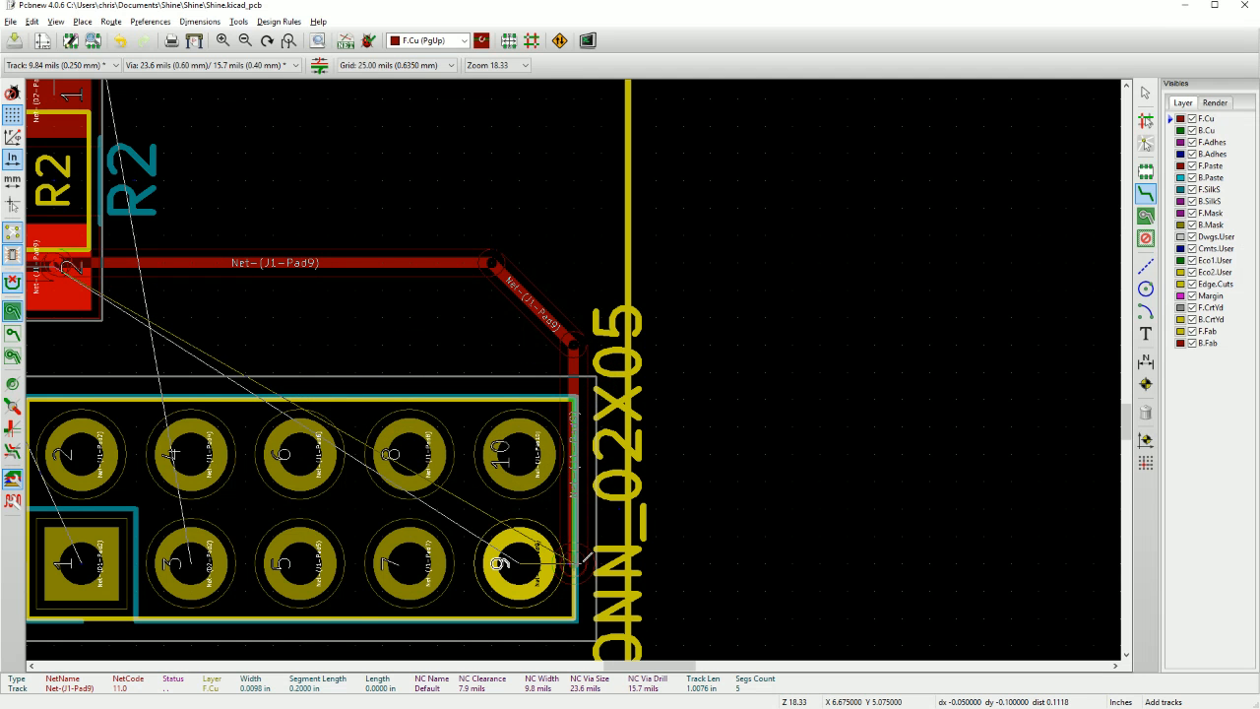
{"action": "scroll", "coordinate": [584, 558], "scroll_direction": "up", "scroll_amount": 3}
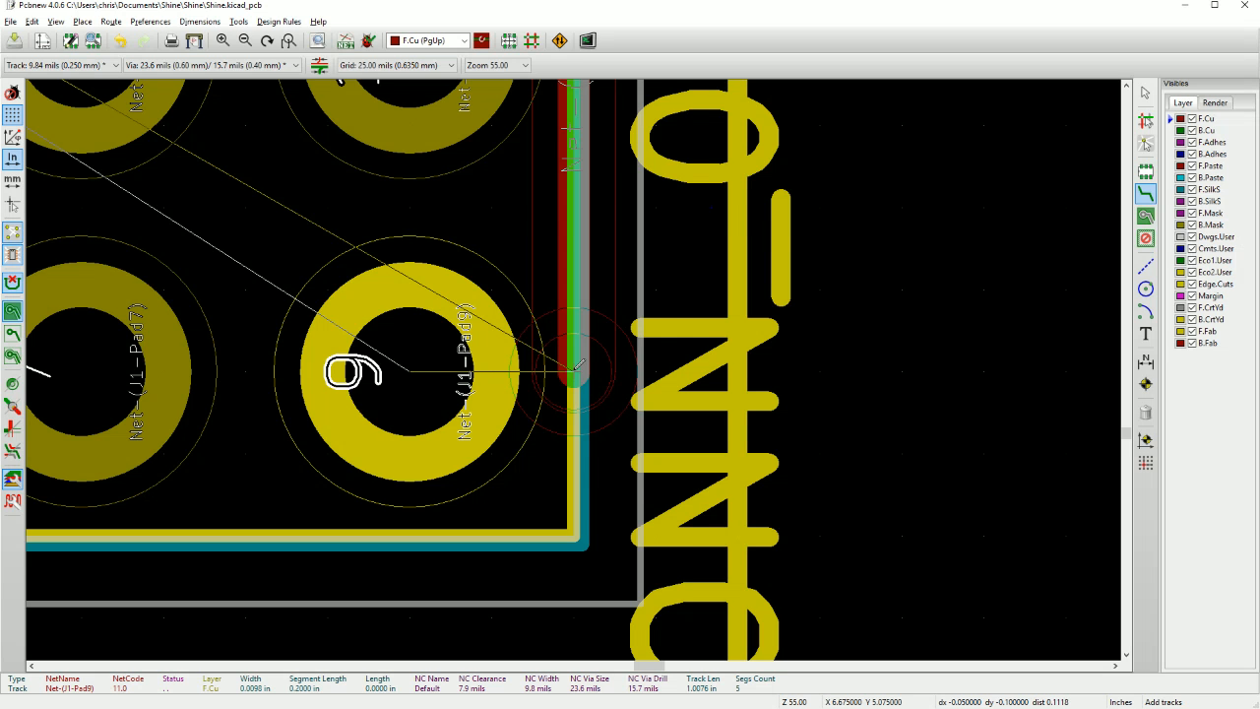
{"action": "scroll", "coordinate": [578, 364], "scroll_direction": "down", "scroll_amount": 1}
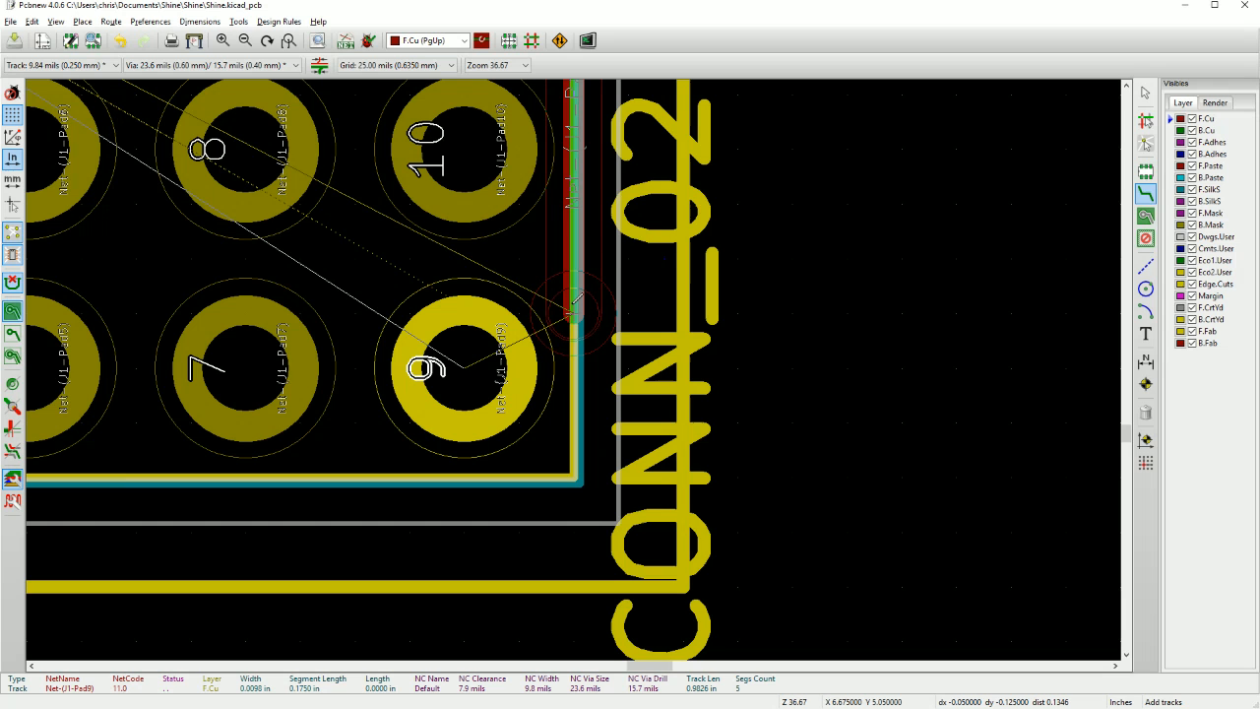
{"action": "left_click", "coordinate": [463, 367]}
{"action": "scroll", "coordinate": [578, 364], "scroll_direction": "down", "scroll_amount": 2}
{"action": "scroll", "coordinate": [578, 364], "scroll_direction": "up", "scroll_amount": 1}
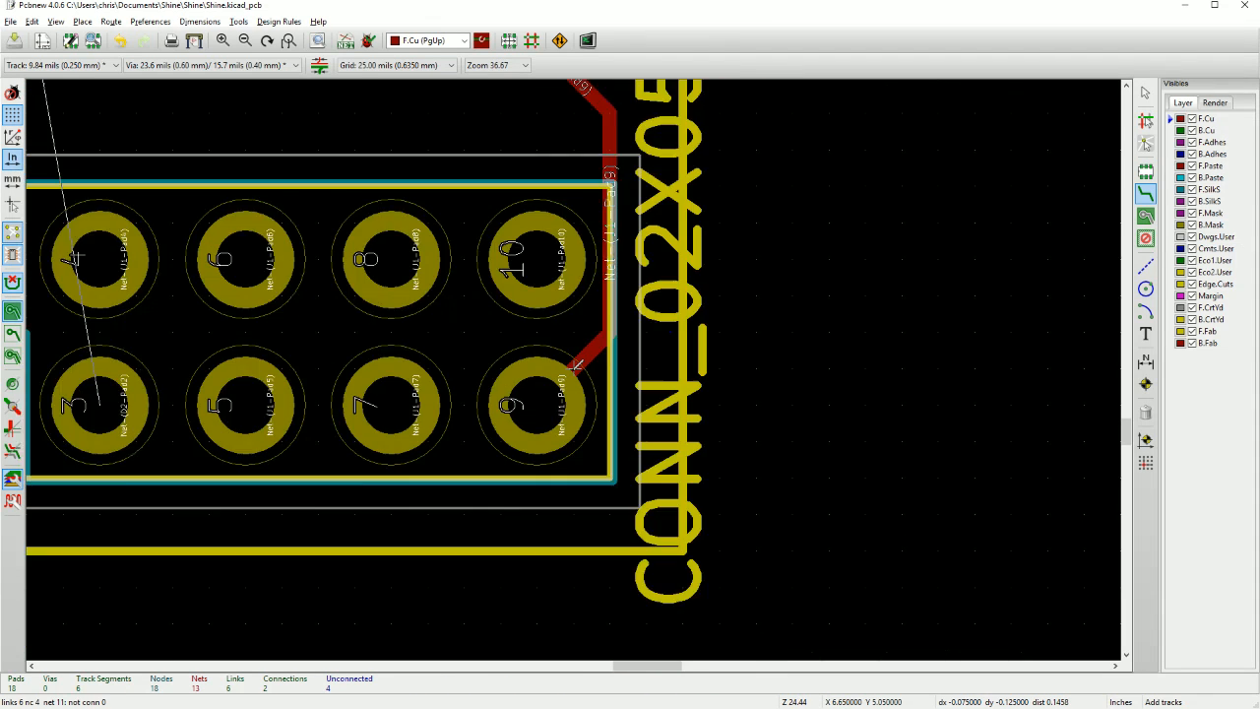
{"action": "scroll", "coordinate": [578, 364], "scroll_direction": "down", "scroll_amount": 4}
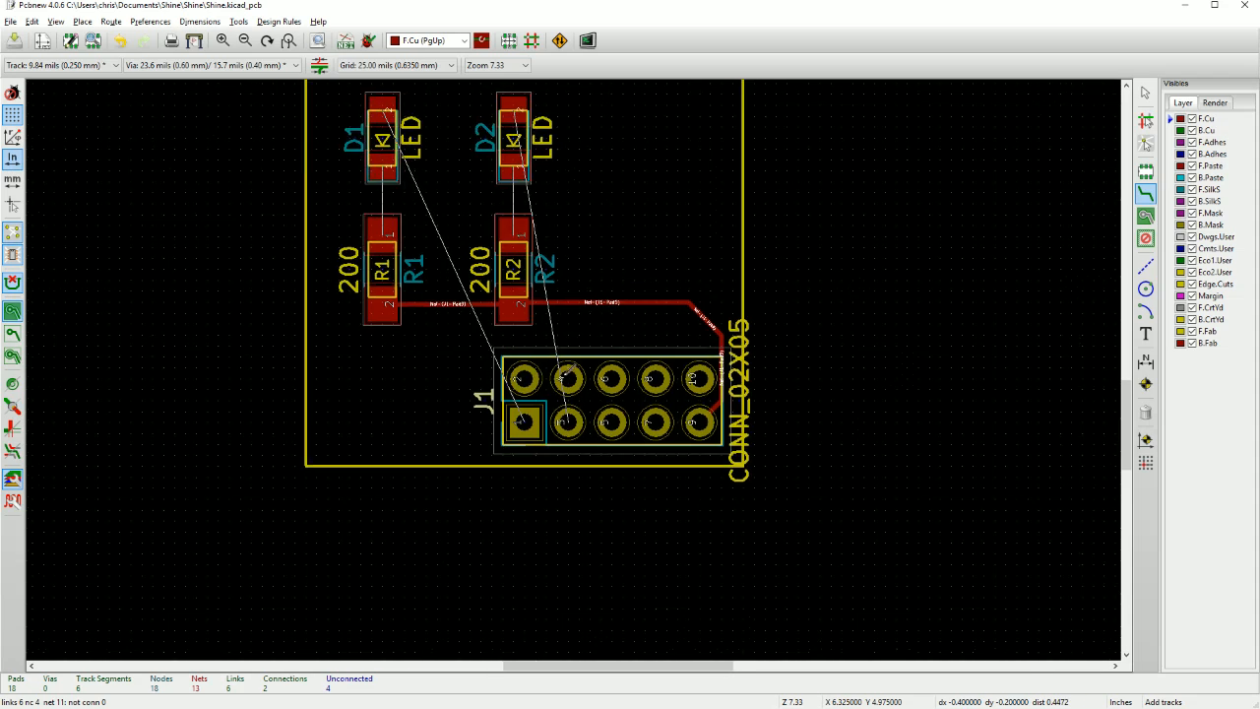
{"action": "middle_click_drag", "start_coordinate": [572, 370], "coordinate": [615, 379]}
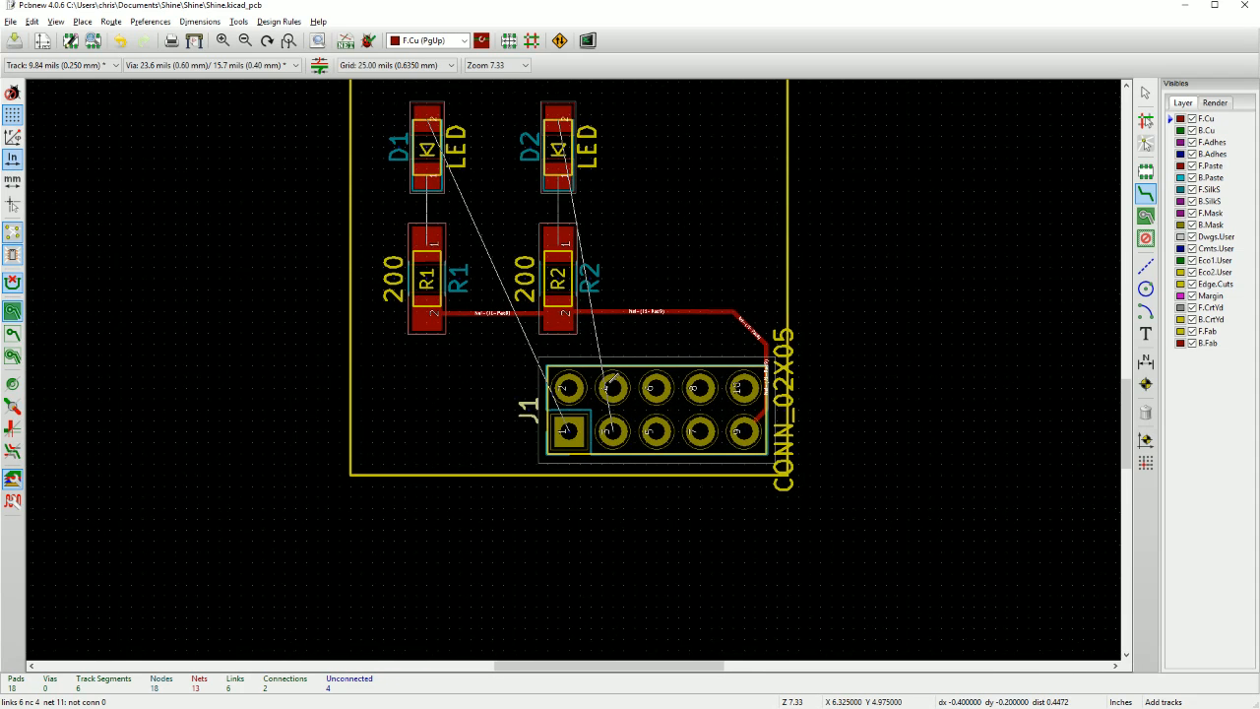
{"action": "scroll", "coordinate": [576, 367], "scroll_direction": "up", "scroll_amount": 1}
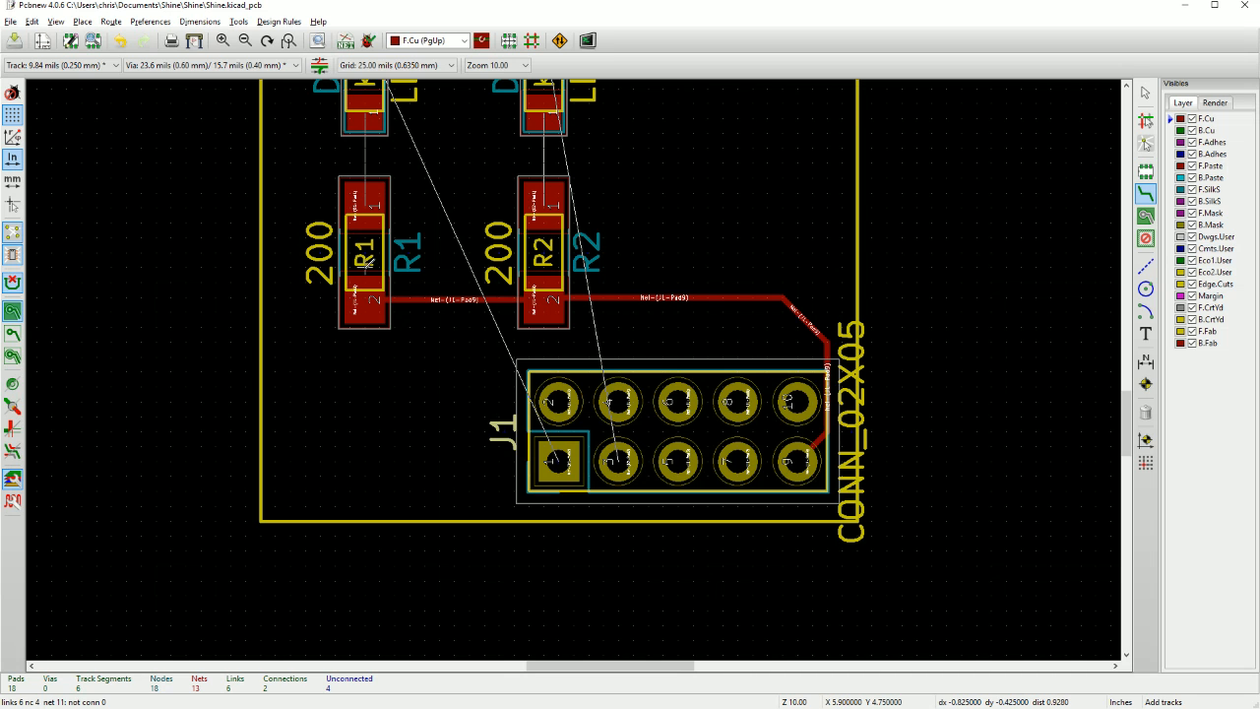
Delete the F.Cu track segment between pad 2 of R1 and pad 2 of R2 and stop routing.
{"action": "scroll", "coordinate": [366, 266], "scroll_direction": "up", "scroll_amount": 1}
{"action": "scroll", "coordinate": [616, 271], "scroll_direction": "down", "scroll_amount": 1}
{"action": "scroll", "coordinate": [575, 370], "scroll_direction": "up", "scroll_amount": 1}
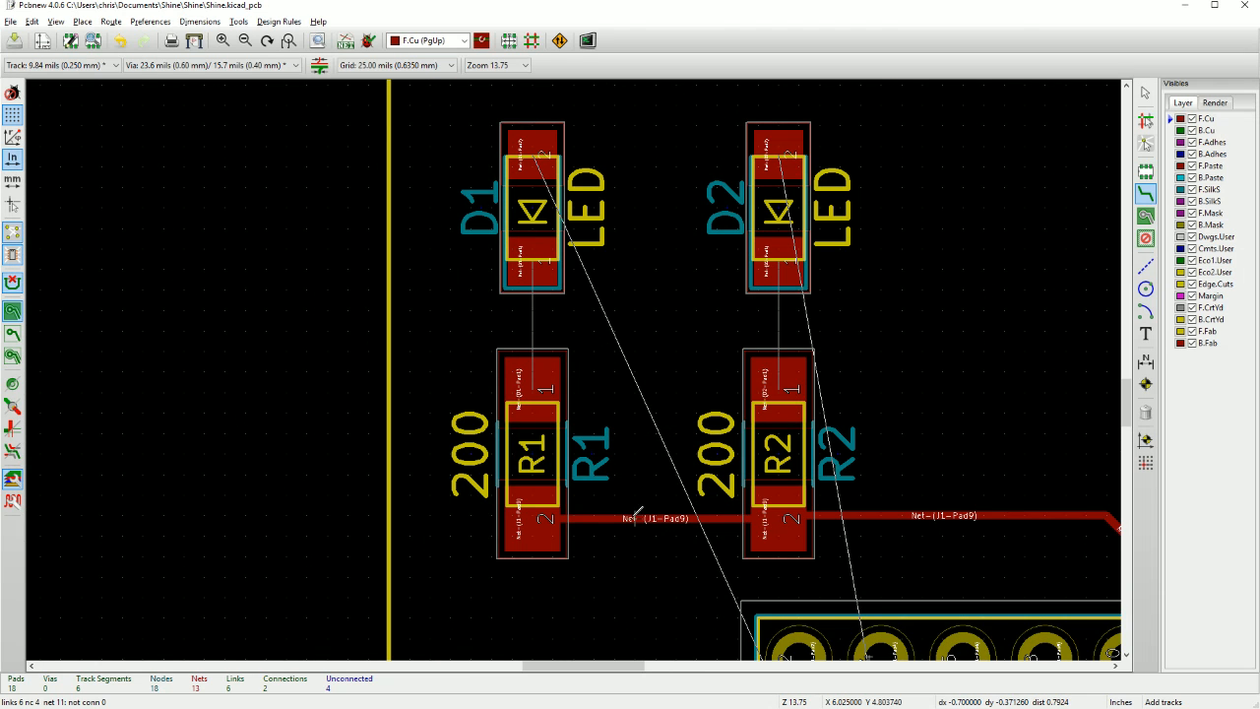
{"action": "key", "text": "Delete"}
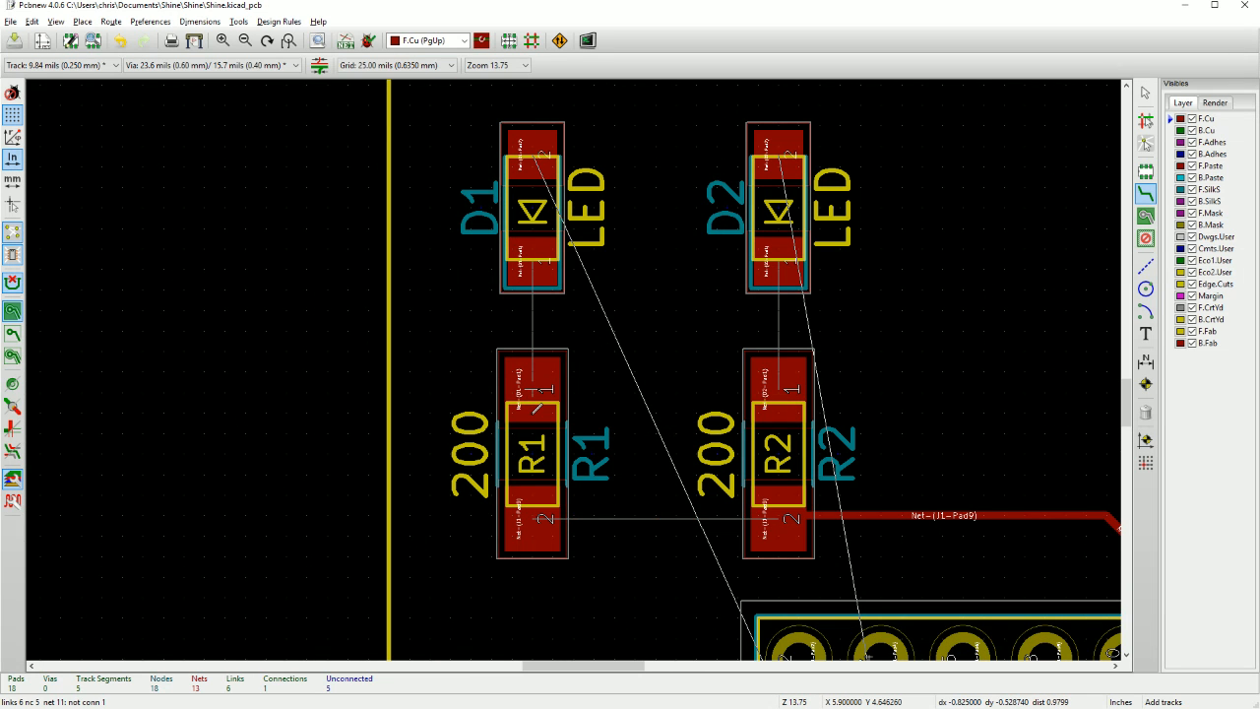
{"action": "key", "text": "Escape"}
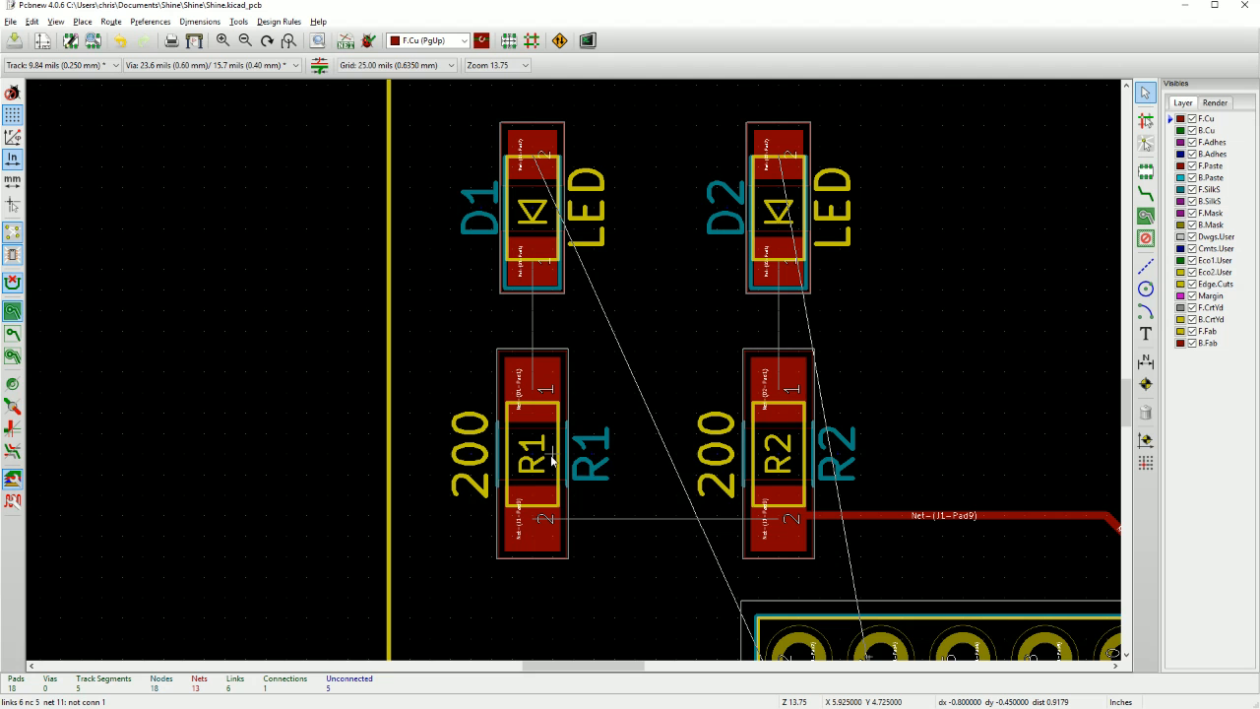
Move resistor R1 closer to R2, placing it at X 5.975, Y 4.725.
{"action": "left_click", "coordinate": [552, 455]}
{"action": "left_click", "coordinate": [613, 487]}
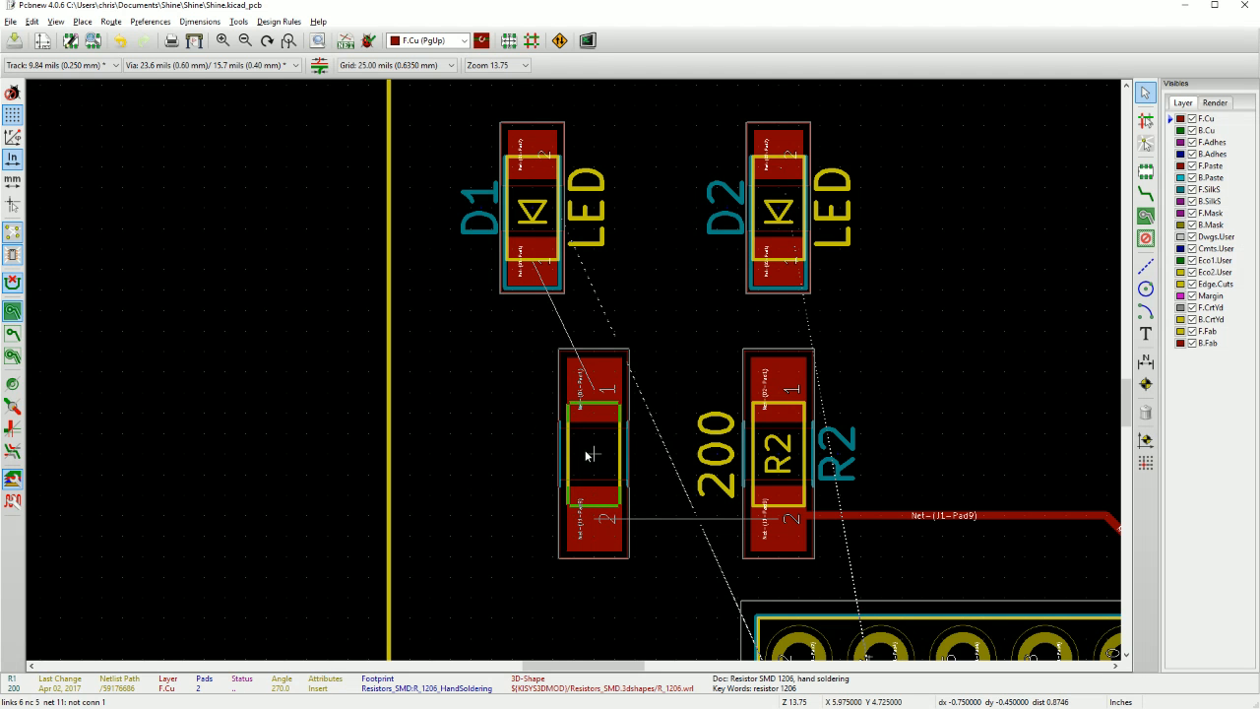
{"action": "left_click", "coordinate": [594, 453]}
Move LED D1 into line directly above R1, at X 5.975, Y 4.425.
{"action": "key", "text": "m"}
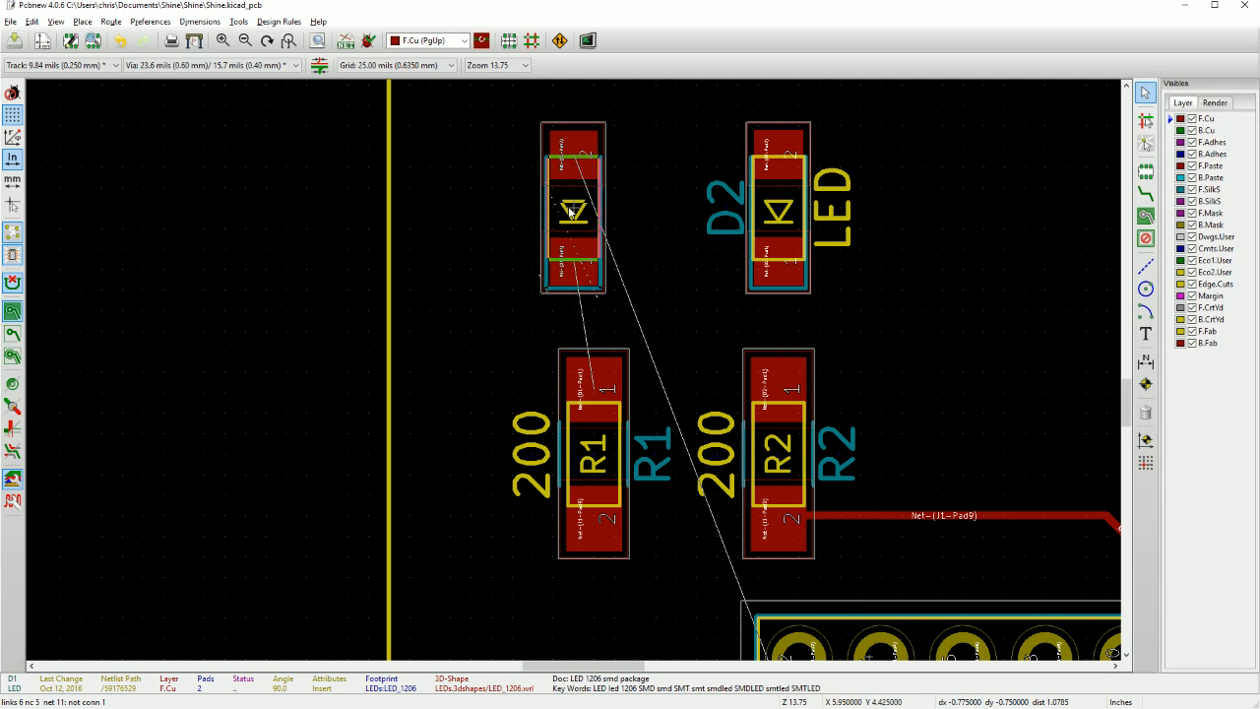
{"action": "left_click", "coordinate": [595, 209]}
{"action": "middle_click_drag", "start_coordinate": [631, 388], "coordinate": [479, 211]}
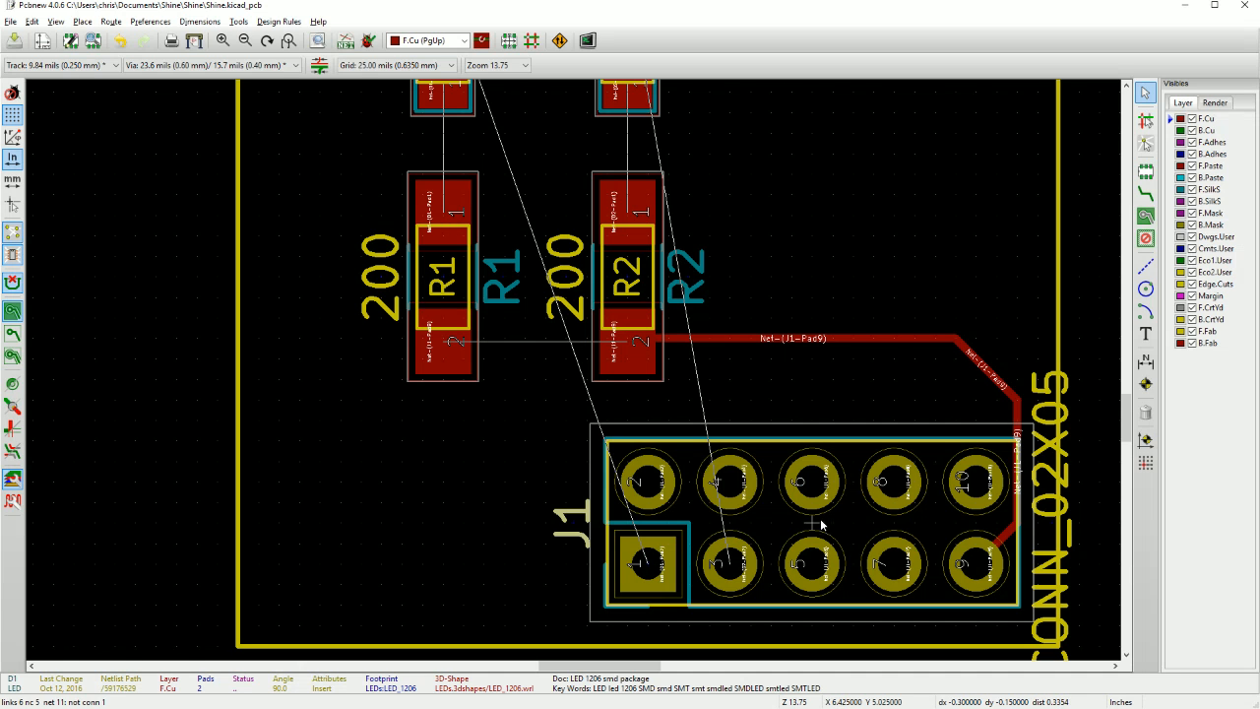
Shift connector J1 0.05 in left, away from the board edge, and extend the loose track end to its pad 9.
{"action": "left_click", "coordinate": [647, 564]}
{"action": "left_click_drag", "start_coordinate": [644, 563], "coordinate": [610, 561]}
{"action": "left_click", "coordinate": [610, 567]}
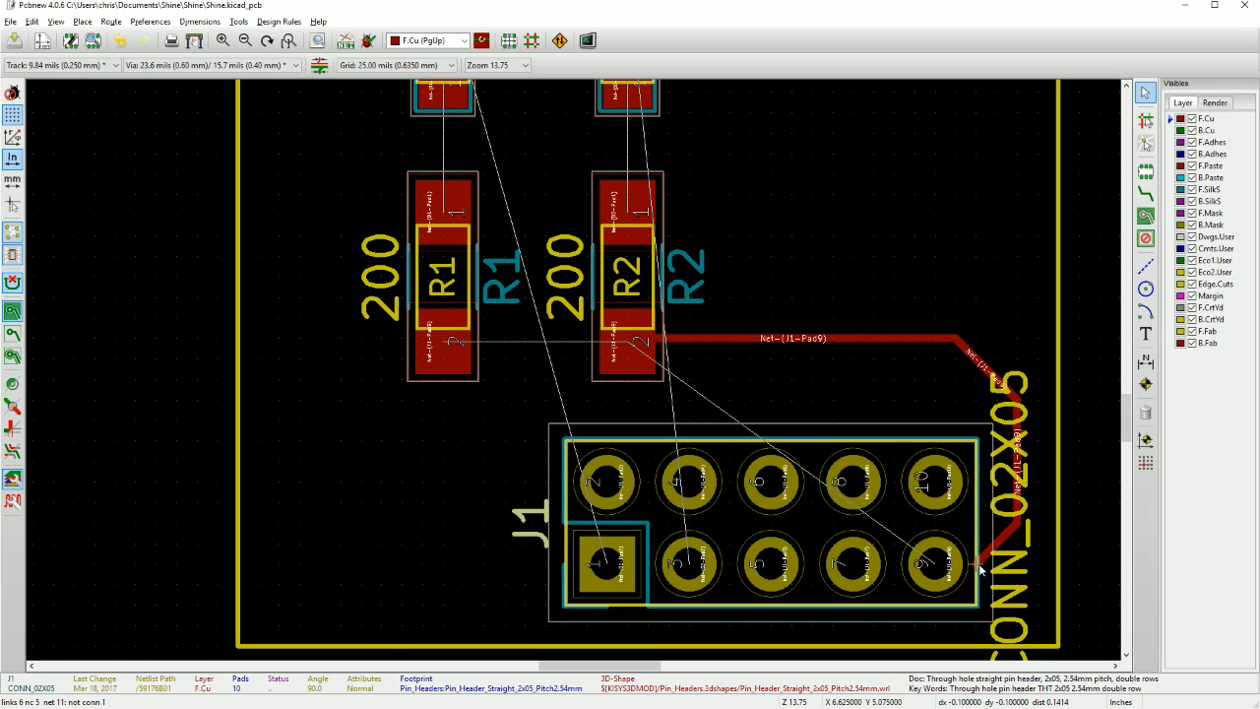
{"action": "key", "text": "x"}
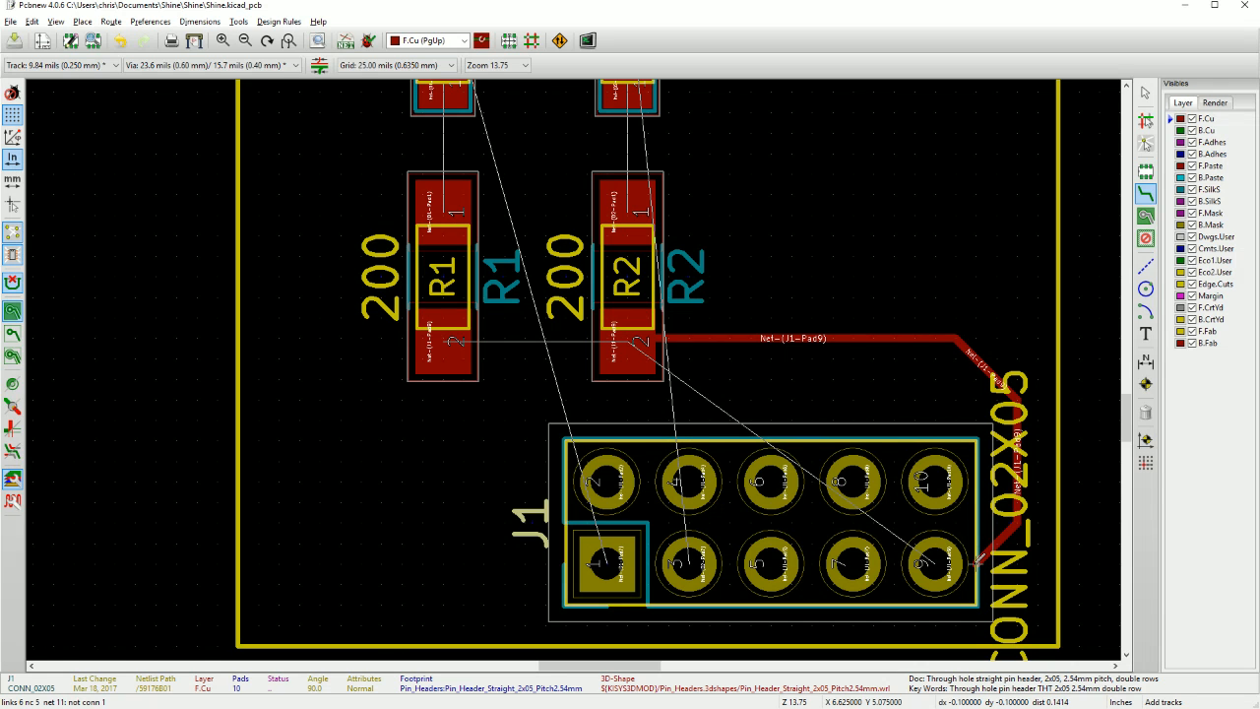
{"action": "left_click", "coordinate": [941, 563]}
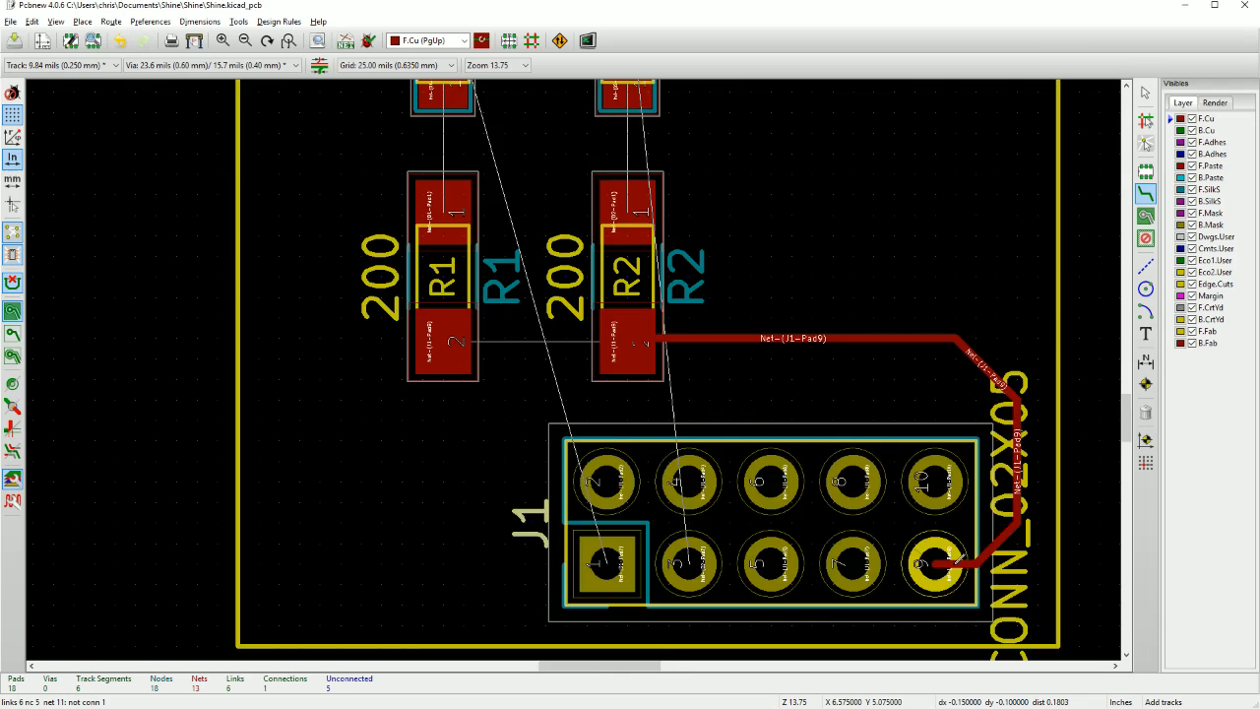
Route an F.Cu track from pad 1 of J1 up the outer side of R1 to pad 2 of D1.
{"action": "scroll", "coordinate": [938, 564], "scroll_direction": "up", "scroll_amount": 1}
{"action": "scroll", "coordinate": [464, 335], "scroll_direction": "down", "scroll_amount": 3}
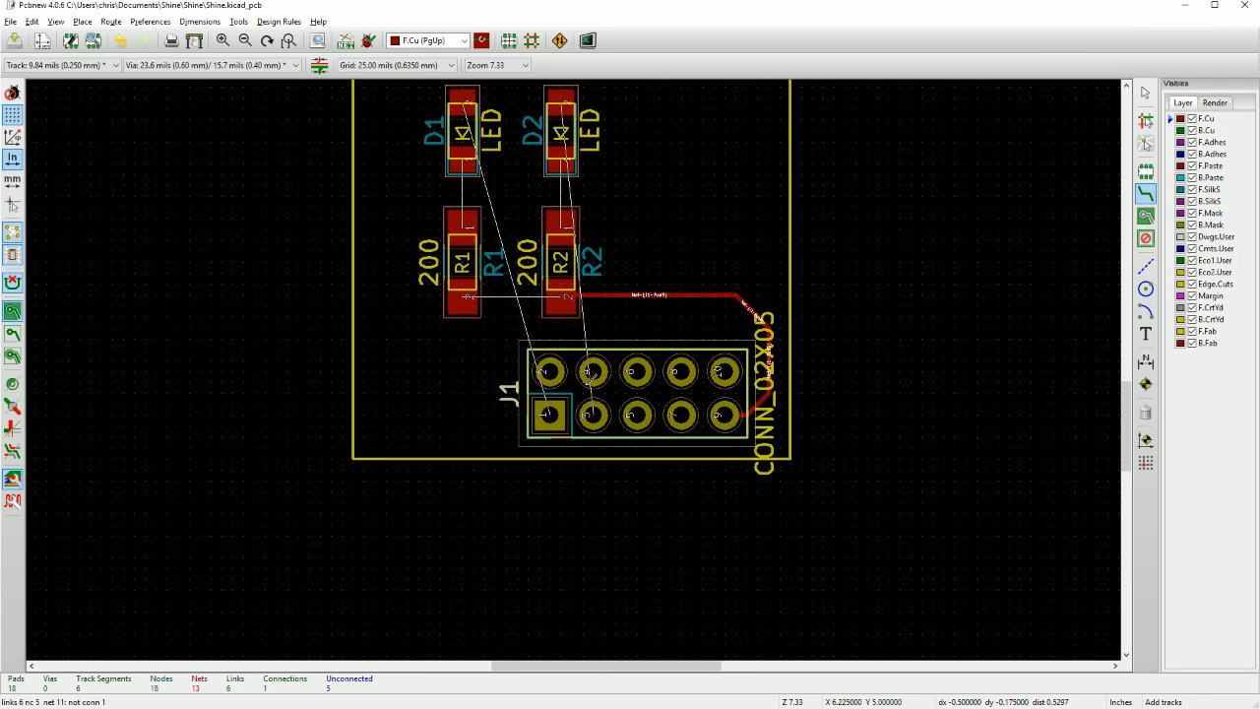
{"action": "middle_click_drag", "start_coordinate": [587, 383], "coordinate": [648, 407]}
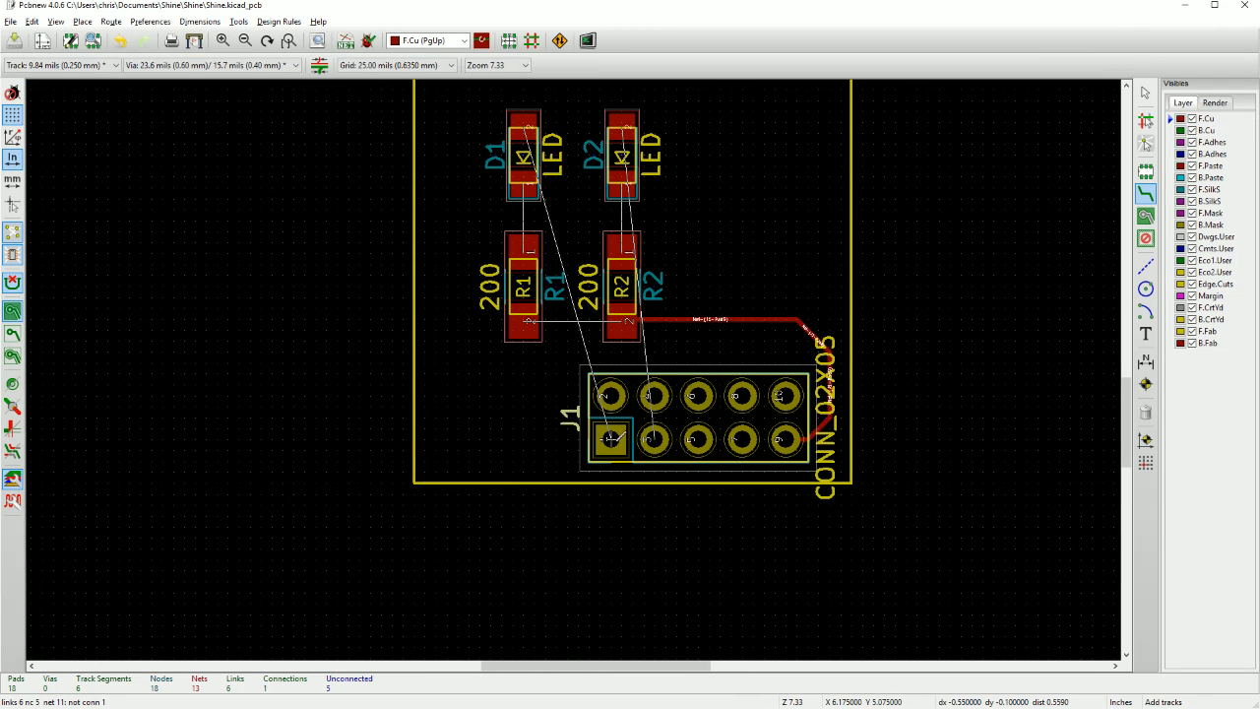
{"action": "left_click", "coordinate": [611, 436]}
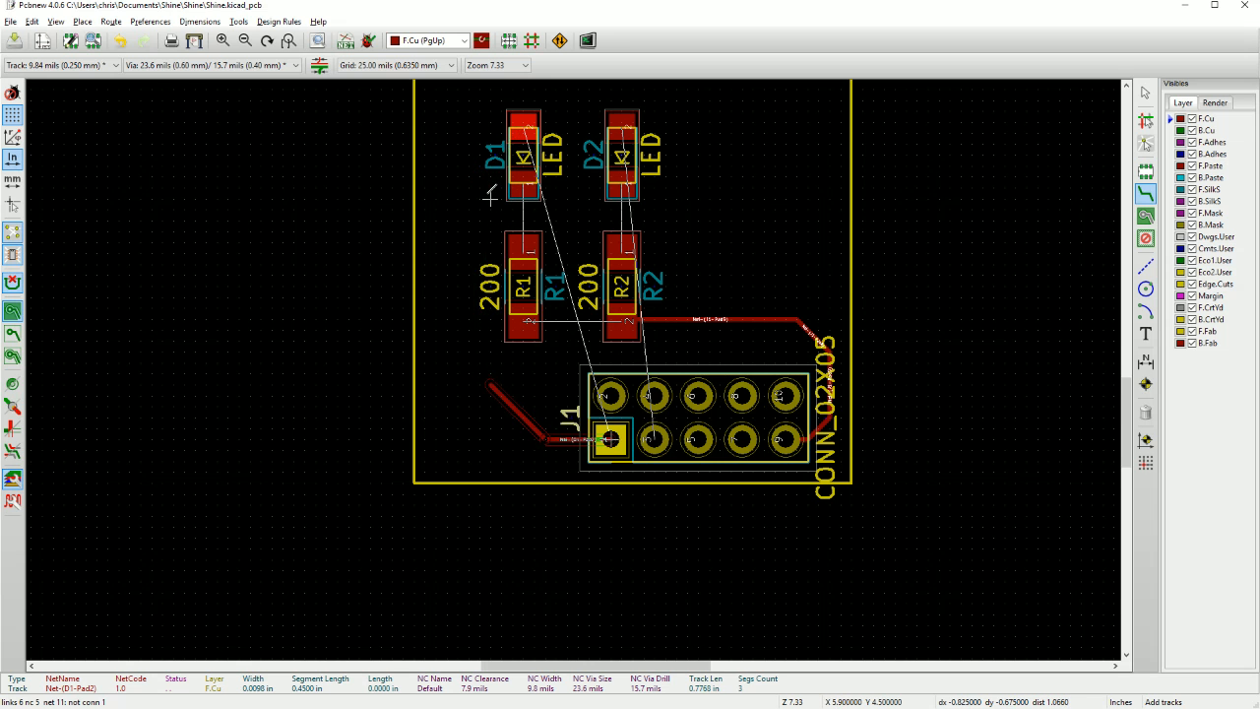
{"action": "scroll", "coordinate": [489, 197], "scroll_direction": "up", "scroll_amount": 2}
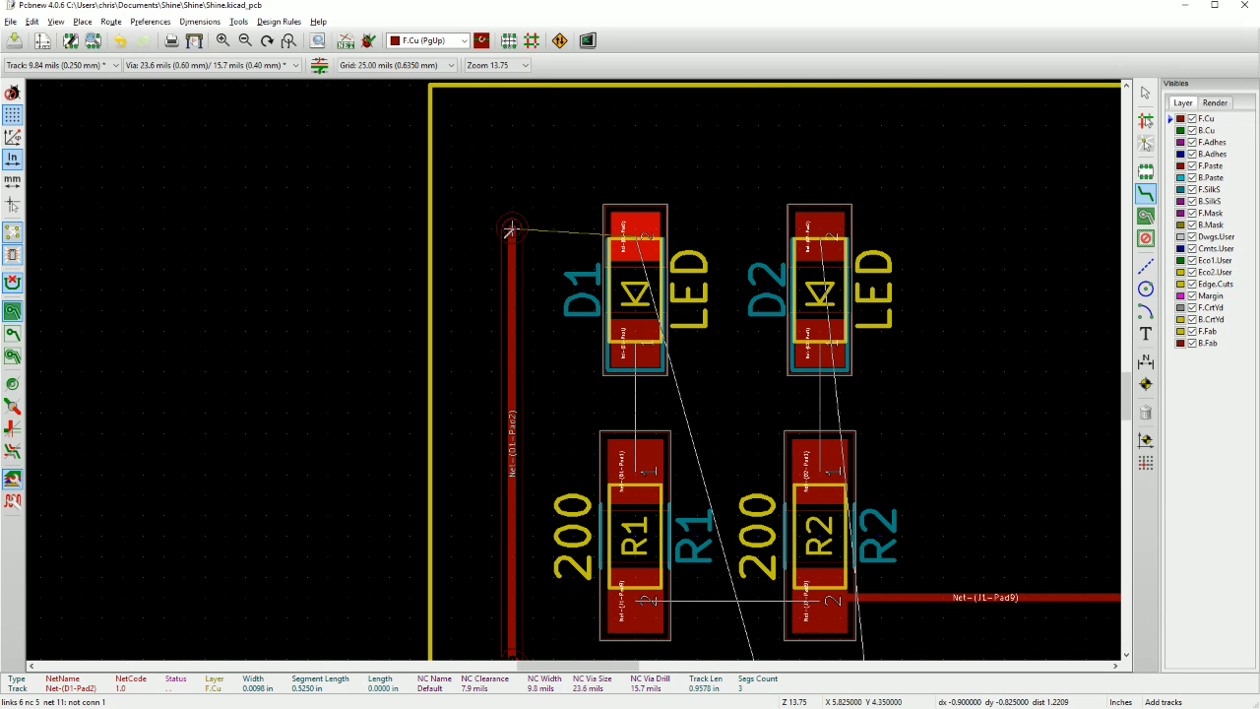
{"action": "left_click", "coordinate": [592, 227]}
Route an F.Cu track from pad 3 of J1 below pad 1, around the outside of the D1 track and above D1 to pad 2 of D2.
{"action": "scroll", "coordinate": [592, 226], "scroll_direction": "down", "scroll_amount": 2}
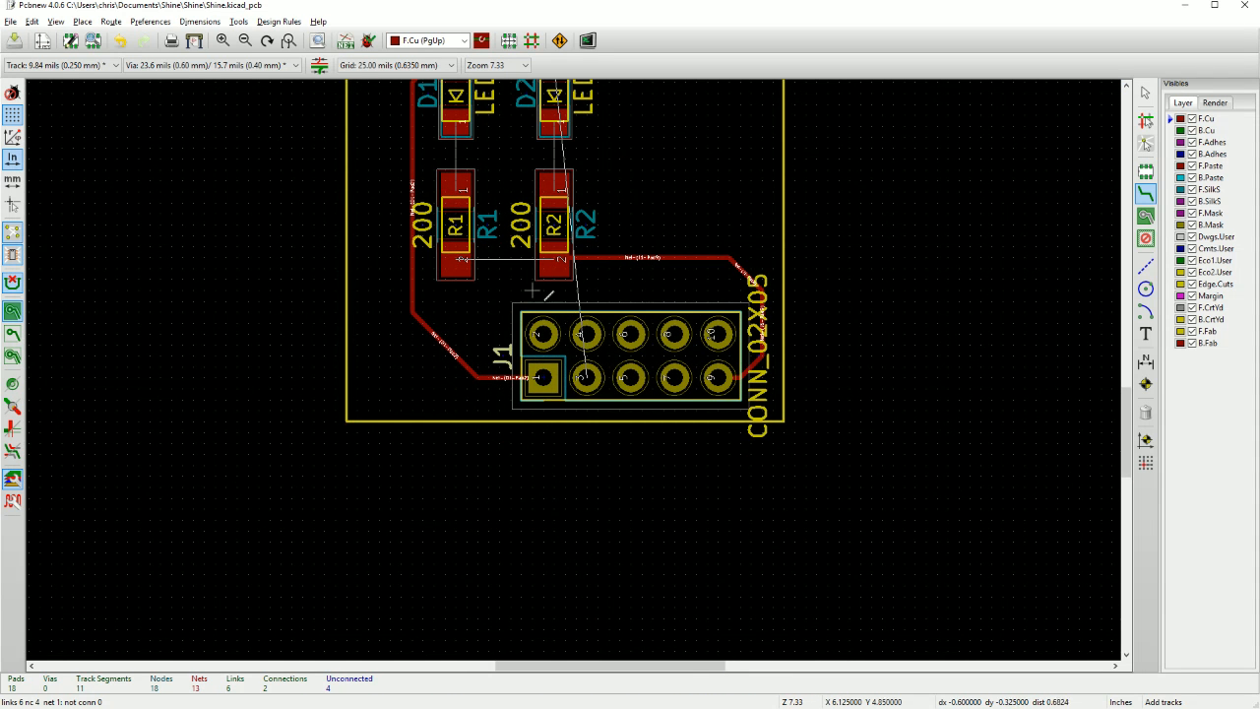
{"action": "left_click", "coordinate": [586, 377]}
{"action": "scroll", "coordinate": [586, 376], "scroll_direction": "up", "scroll_amount": 2}
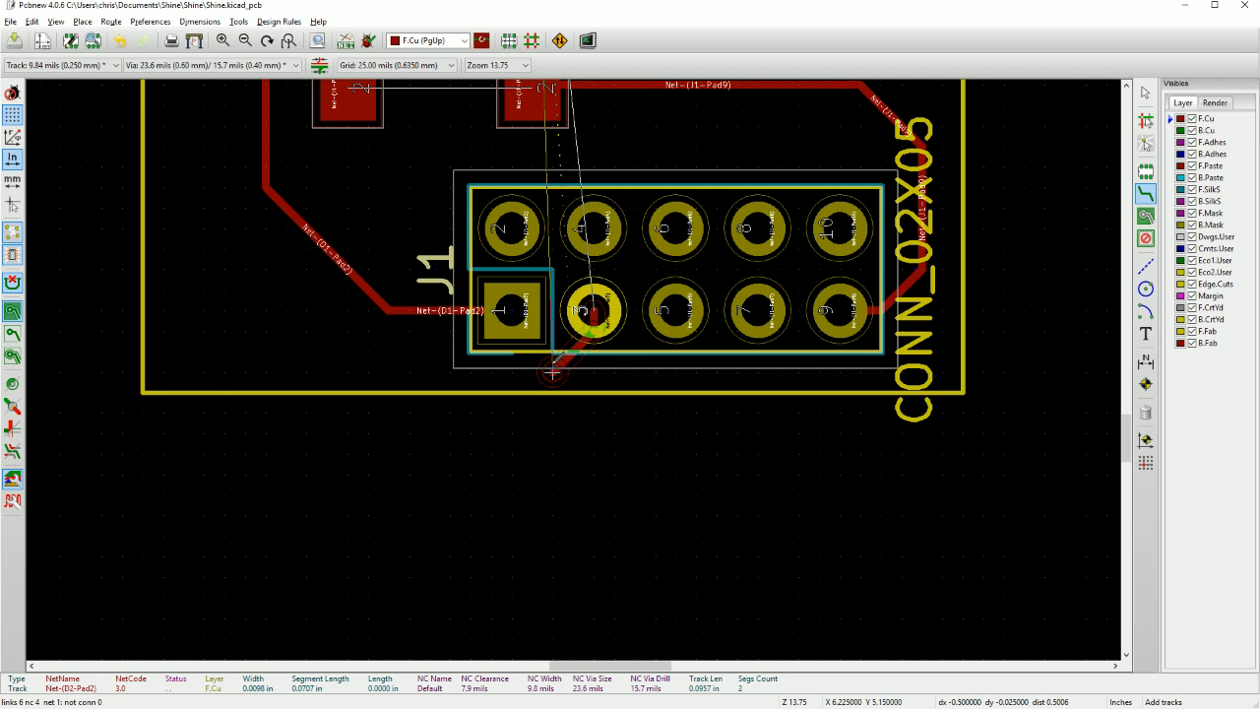
{"action": "scroll", "coordinate": [330, 351], "scroll_direction": "up", "scroll_amount": 1}
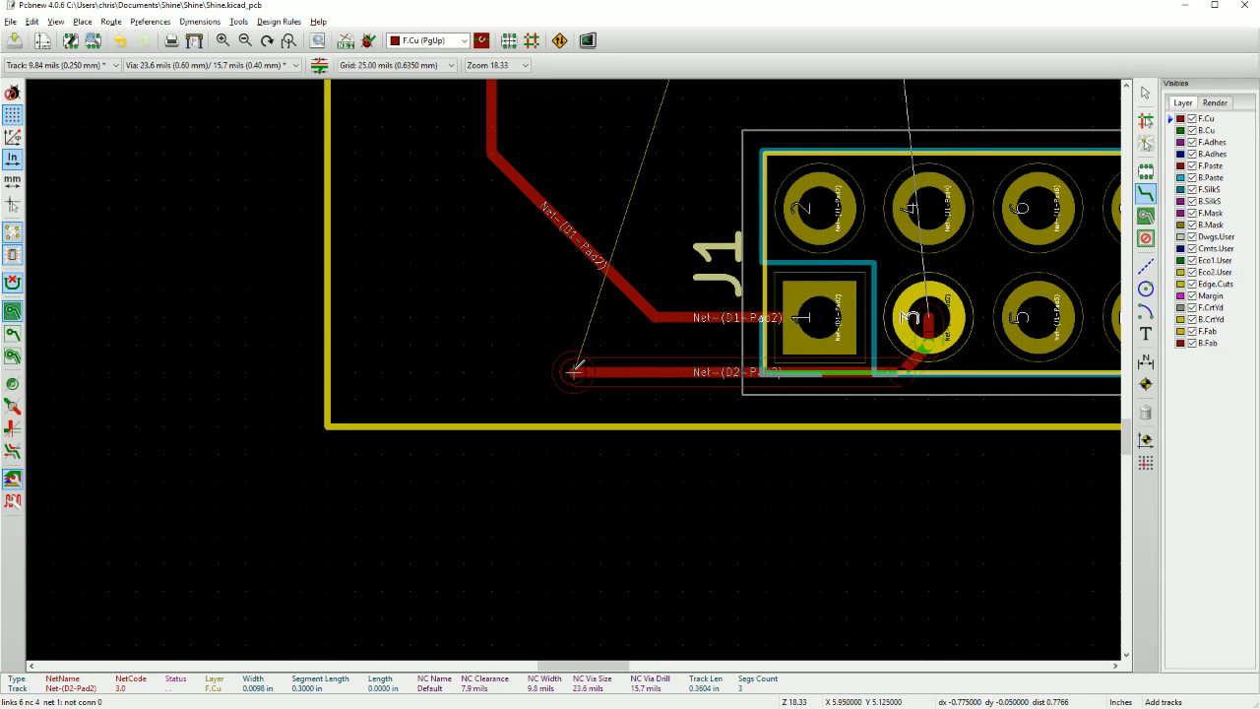
{"action": "left_click", "coordinate": [577, 369]}
{"action": "left_click", "coordinate": [438, 182]}
{"action": "scroll", "coordinate": [437, 181], "scroll_direction": "down", "scroll_amount": 3}
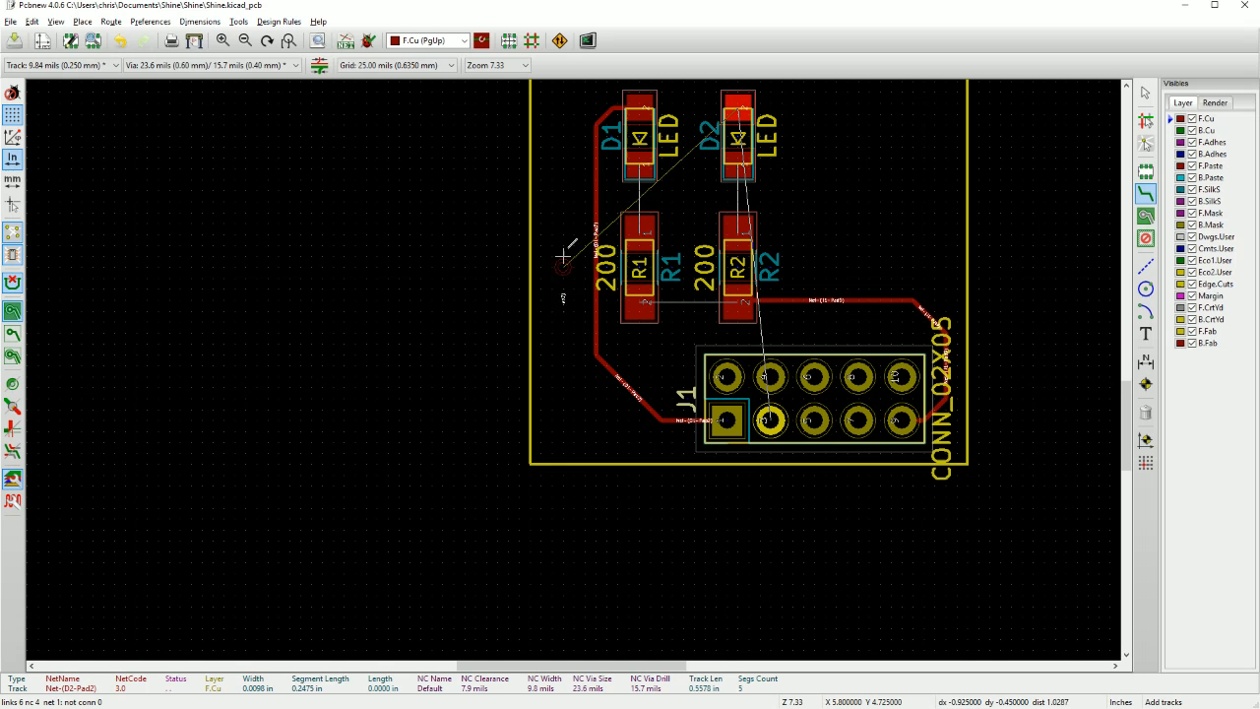
{"action": "left_click", "coordinate": [575, 122]}
{"action": "middle_click_drag", "start_coordinate": [575, 122], "coordinate": [551, 249]}
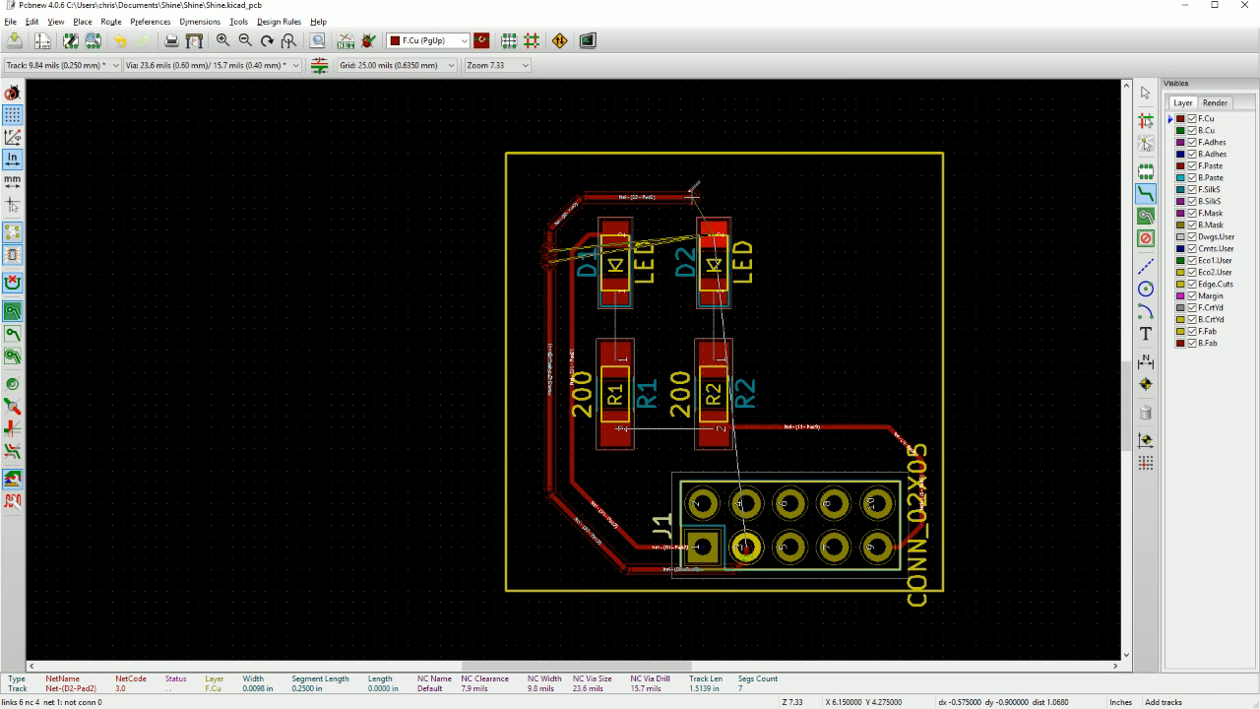
{"action": "left_click", "coordinate": [717, 227]}
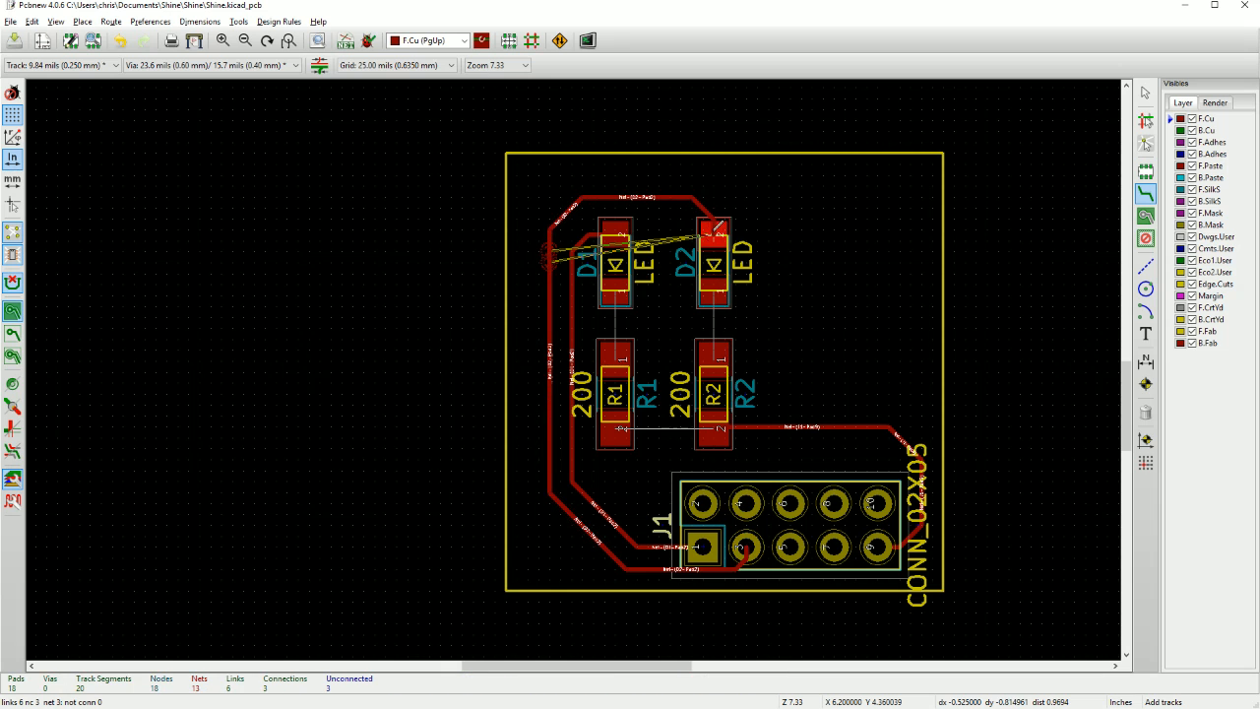
Route a straight F.Cu track from pad 2 of R1 to pad 2 of R2.
{"action": "scroll", "coordinate": [693, 284], "scroll_direction": "down", "scroll_amount": 3}
{"action": "scroll", "coordinate": [576, 387], "scroll_direction": "up", "scroll_amount": 3}
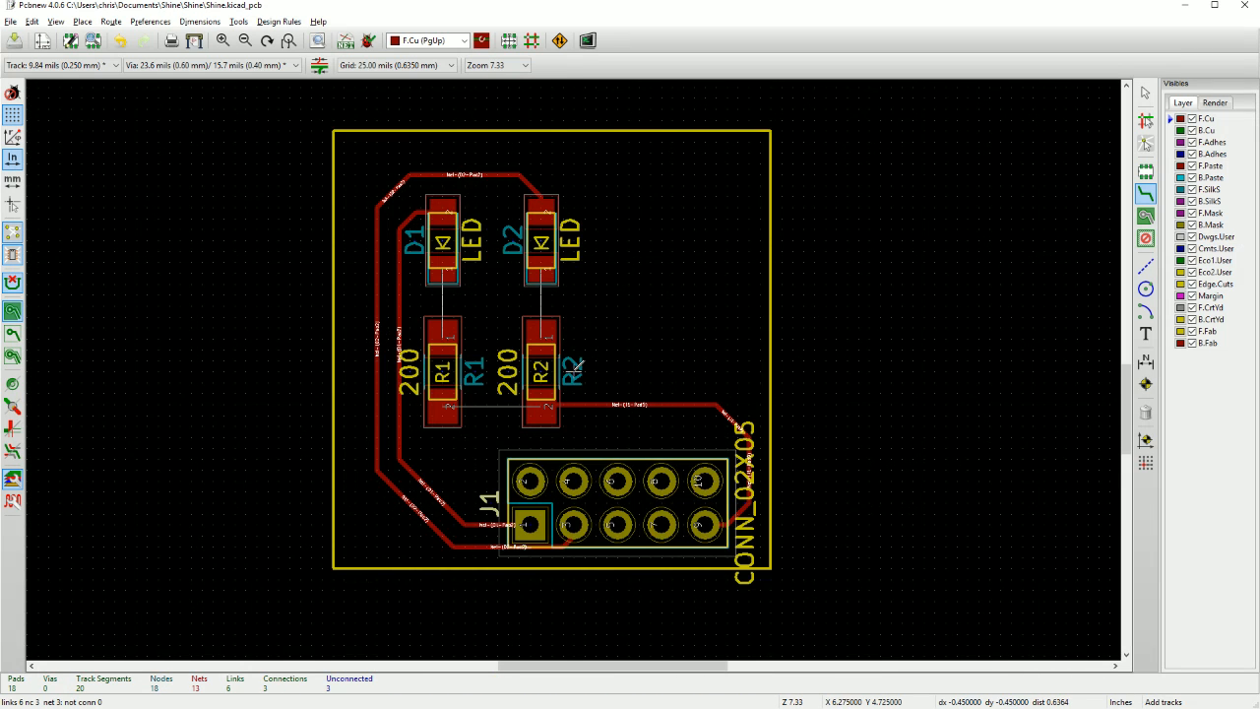
{"action": "scroll", "coordinate": [475, 412], "scroll_direction": "up", "scroll_amount": 1}
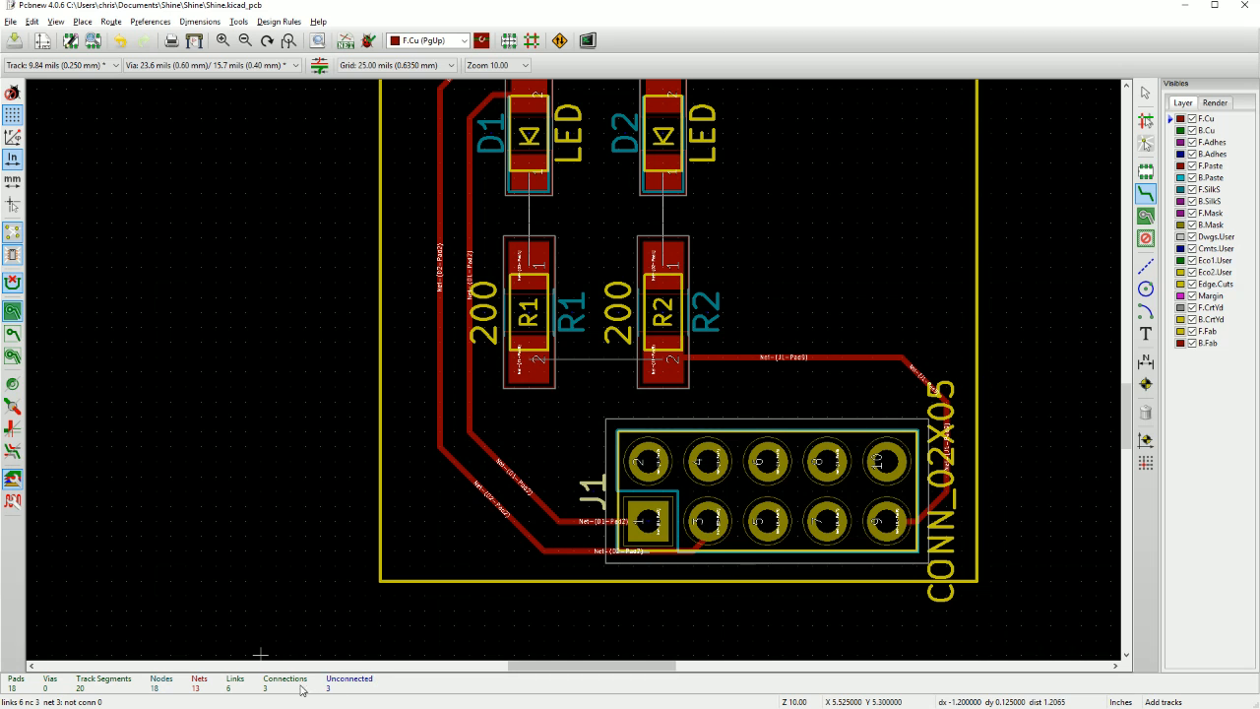
{"action": "left_click", "coordinate": [540, 359]}
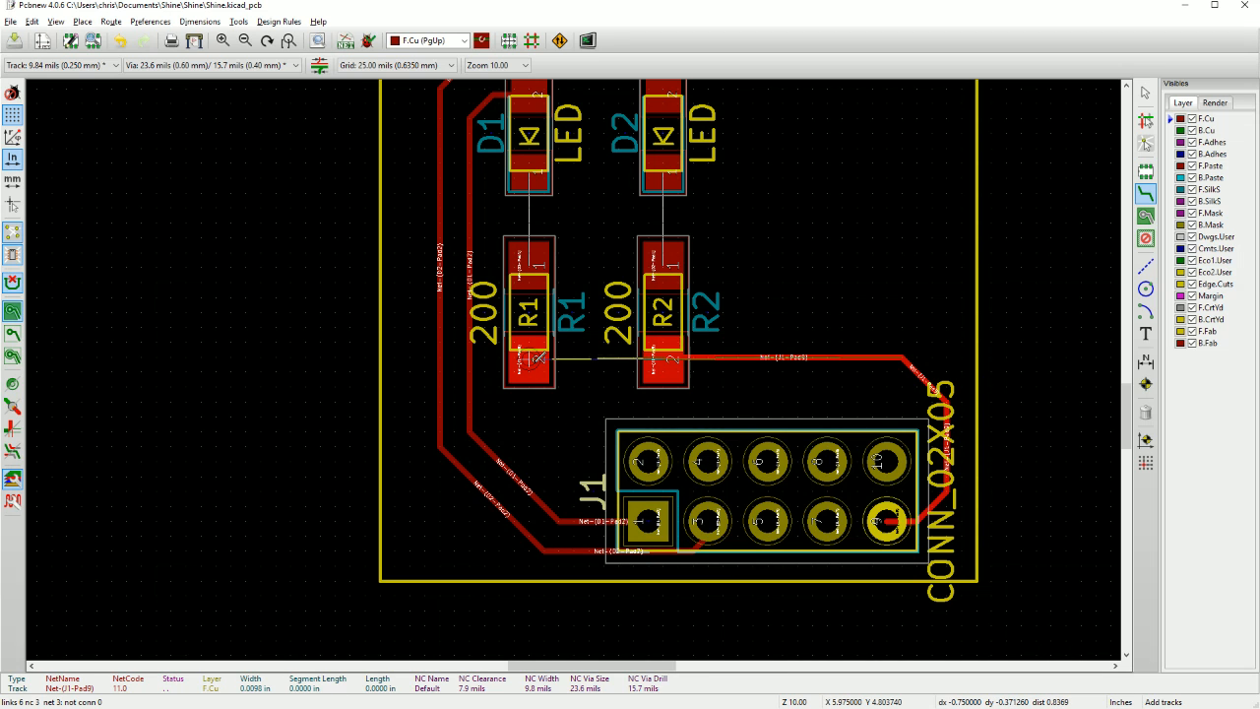
{"action": "left_click", "coordinate": [663, 359]}
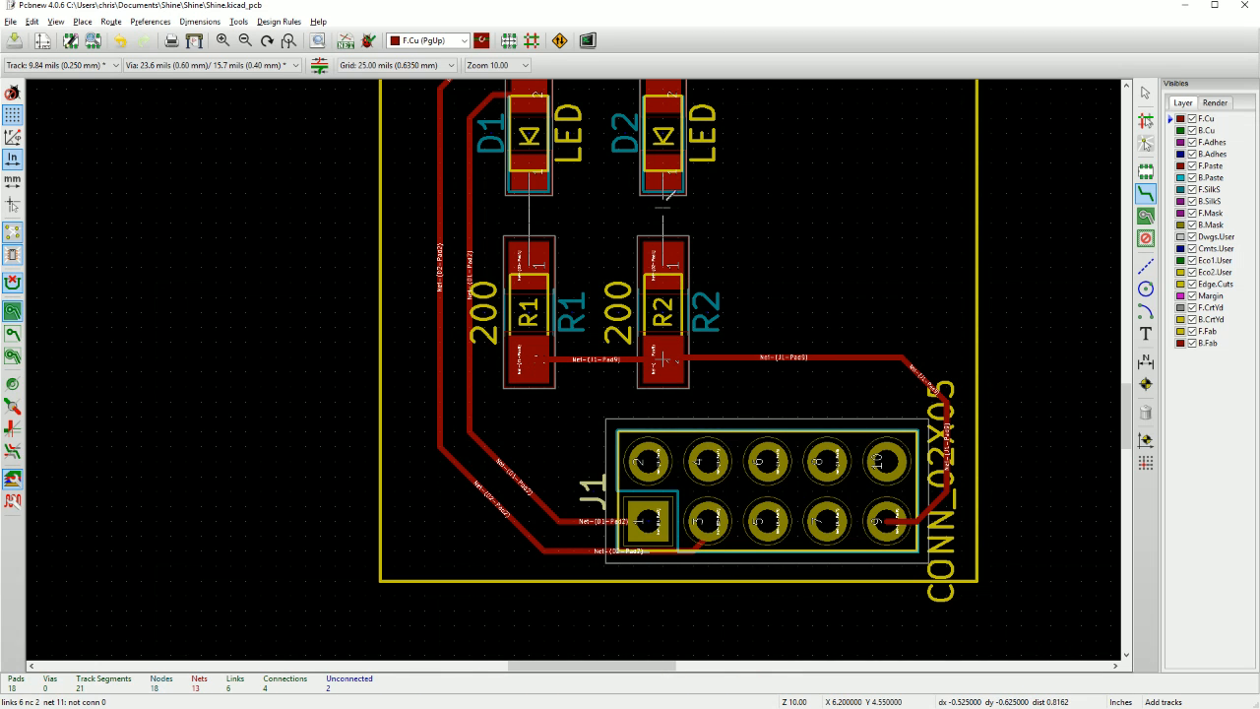
Route straight F.Cu tracks from pad 1 of D2 to pad 1 of R2 and from pad 1 of D1 to pad 1 of R1.
{"action": "left_click", "coordinate": [666, 166]}
{"action": "left_click", "coordinate": [664, 261]}
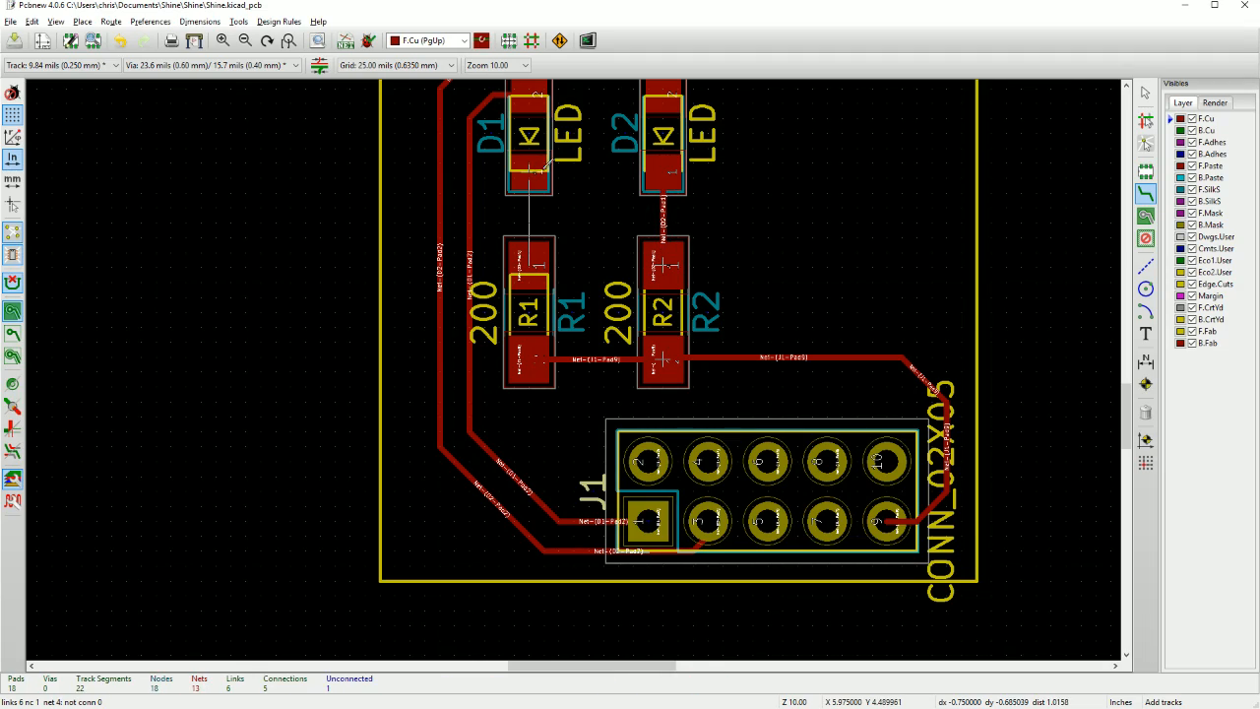
{"action": "left_click", "coordinate": [530, 177]}
{"action": "left_click", "coordinate": [528, 261]}
Add the two-line text "Shine" / "On" on the F.SilkS layer in the free area beside D2, at X 6.5, Y 4.5.
{"action": "scroll", "coordinate": [666, 385], "scroll_direction": "down", "scroll_amount": 2}
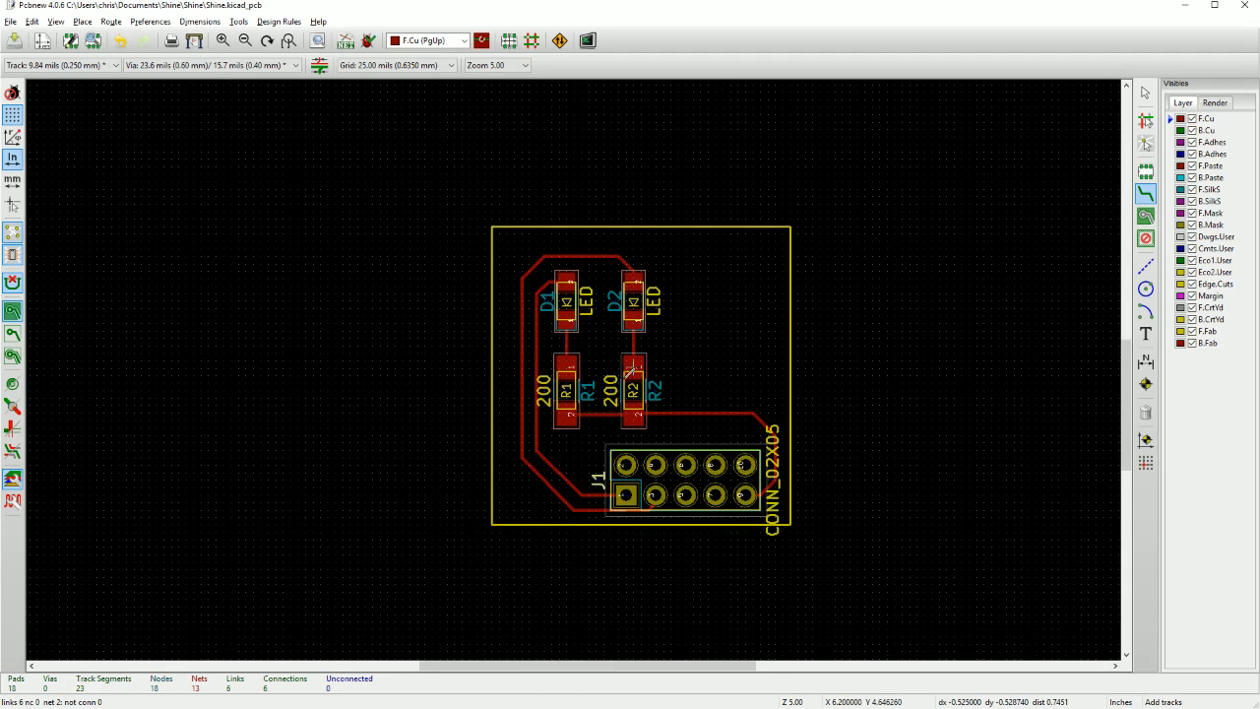
{"action": "middle_click_drag", "start_coordinate": [667, 386], "coordinate": [588, 370]}
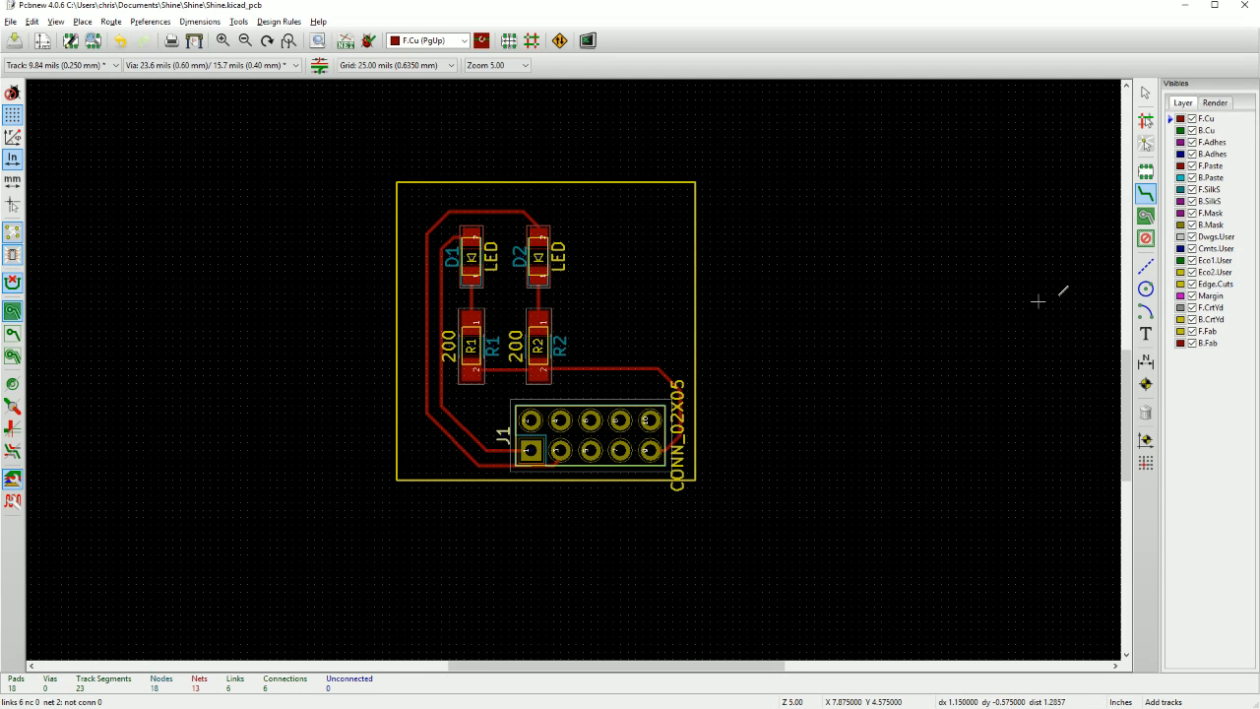
{"action": "left_click", "coordinate": [1146, 334]}
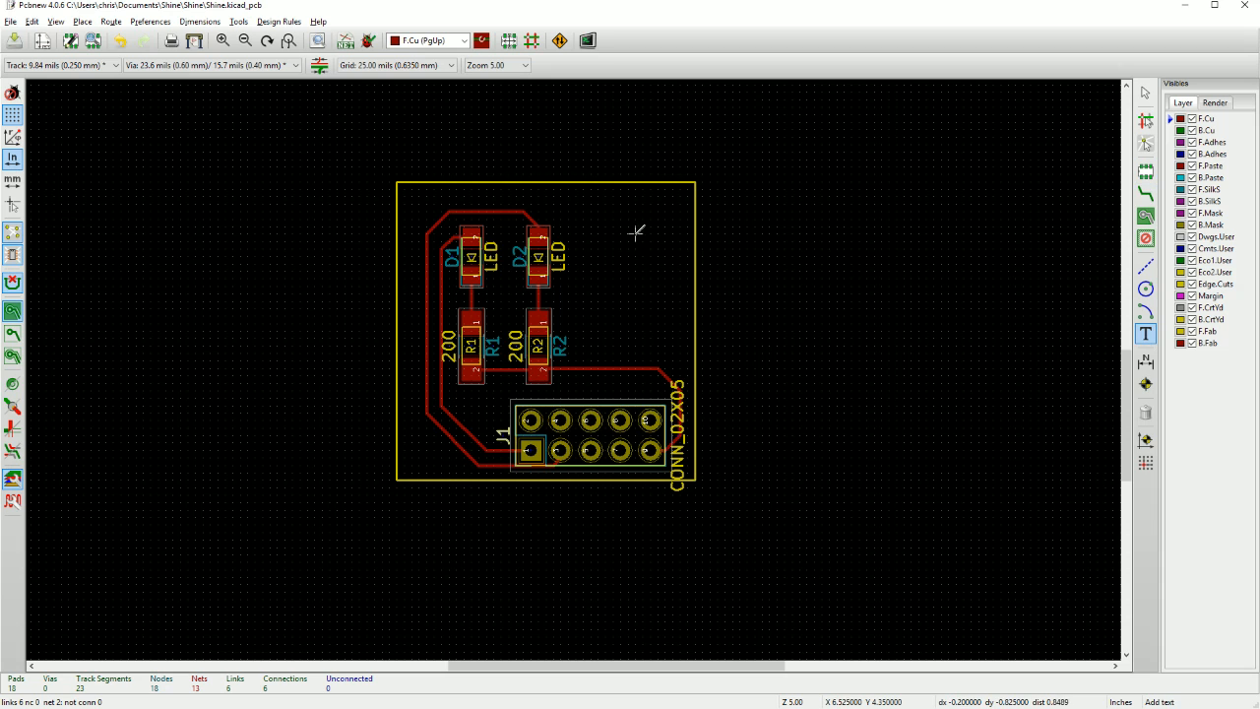
{"action": "left_click", "coordinate": [607, 230]}
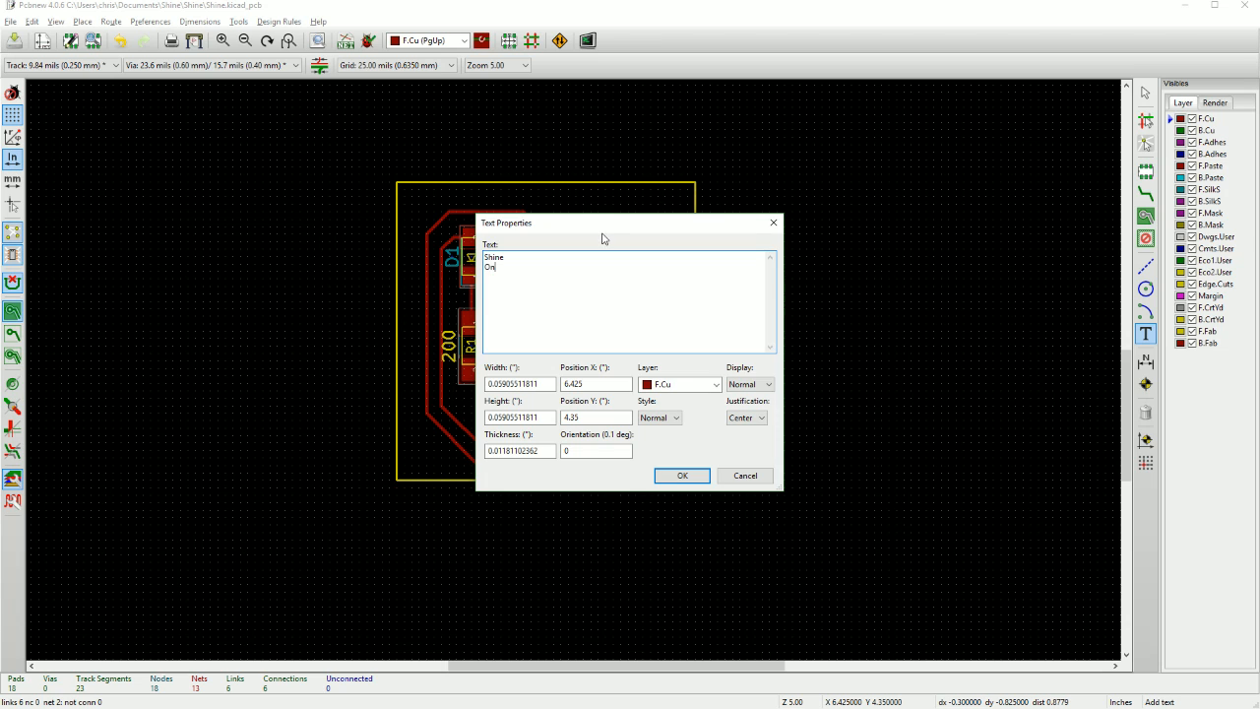
{"action": "left_click", "coordinate": [679, 384]}
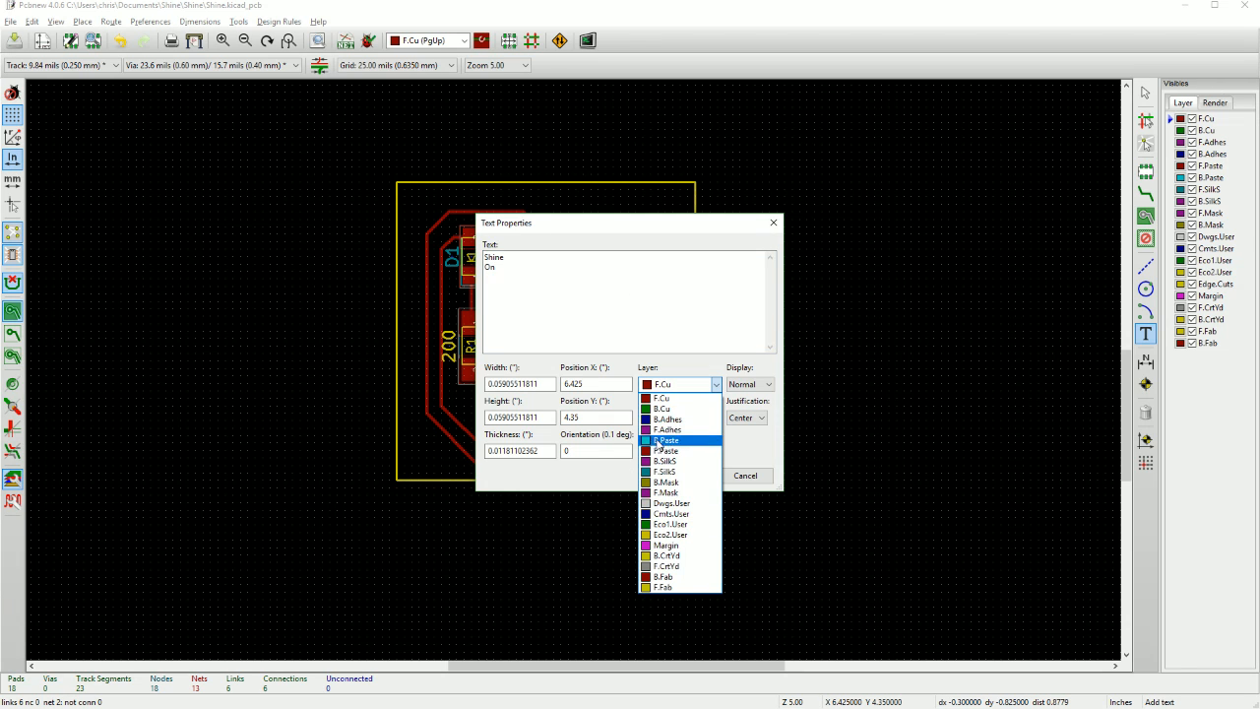
{"action": "left_click", "coordinate": [663, 472]}
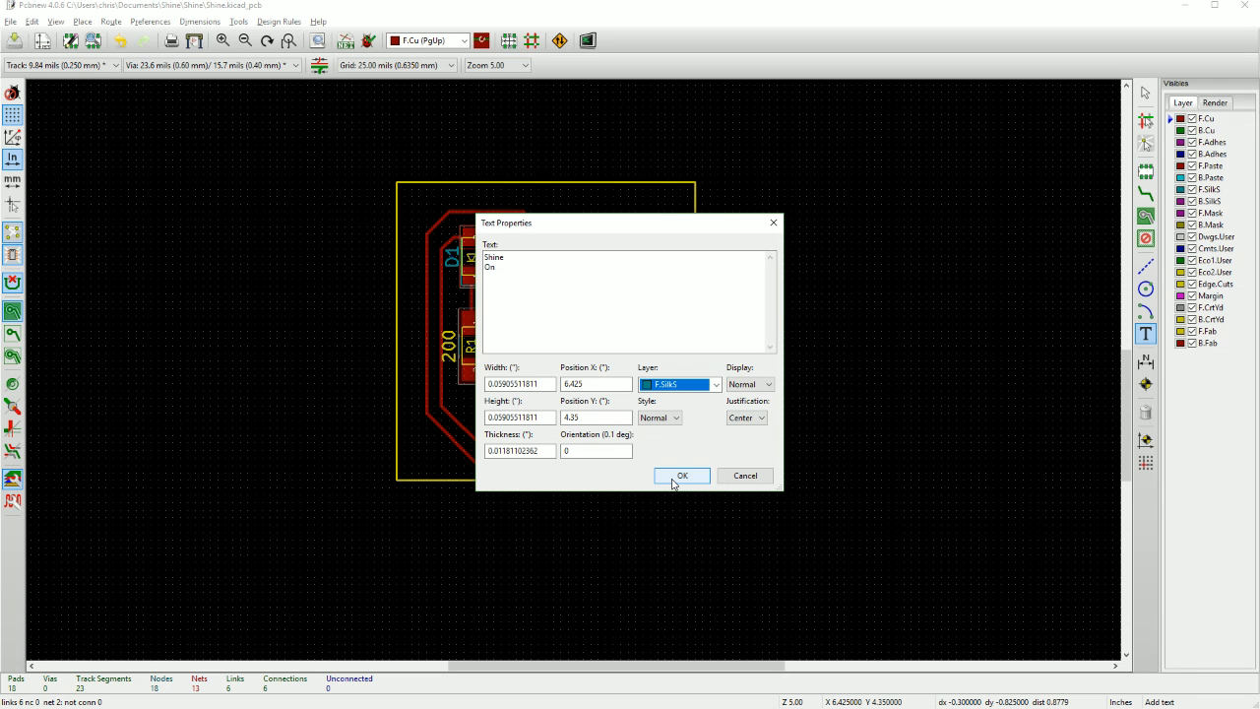
{"action": "left_click", "coordinate": [679, 476]}
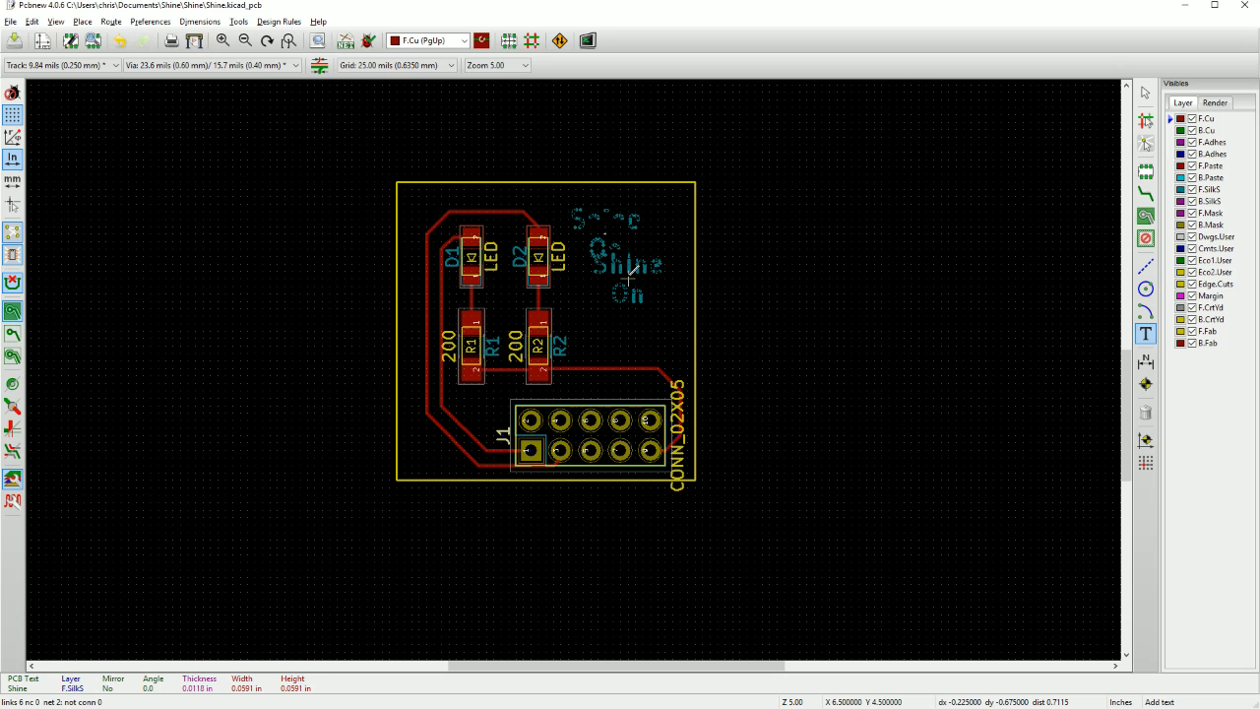
{"action": "left_click", "coordinate": [631, 273]}
Set the value text 200 of resistor R1 to invisible.
{"action": "scroll", "coordinate": [591, 330], "scroll_direction": "down", "scroll_amount": 2}
{"action": "scroll", "coordinate": [577, 365], "scroll_direction": "up", "scroll_amount": 2}
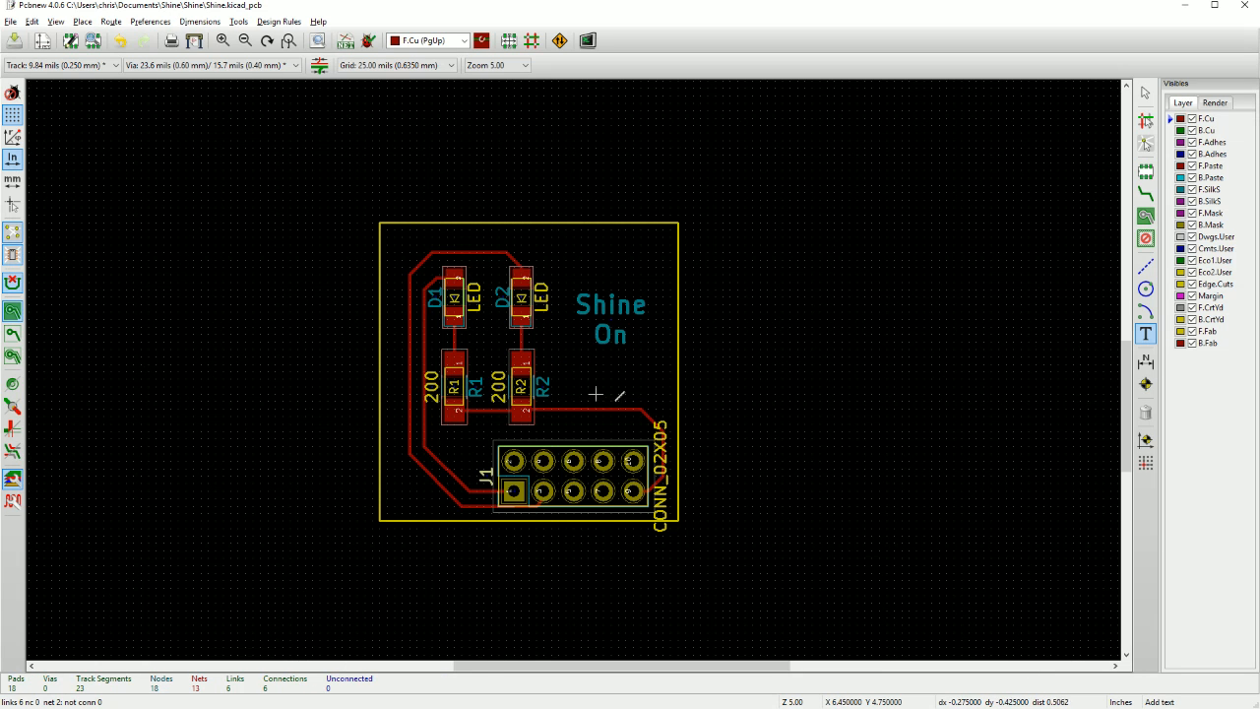
{"action": "scroll", "coordinate": [530, 332], "scroll_direction": "up", "scroll_amount": 4}
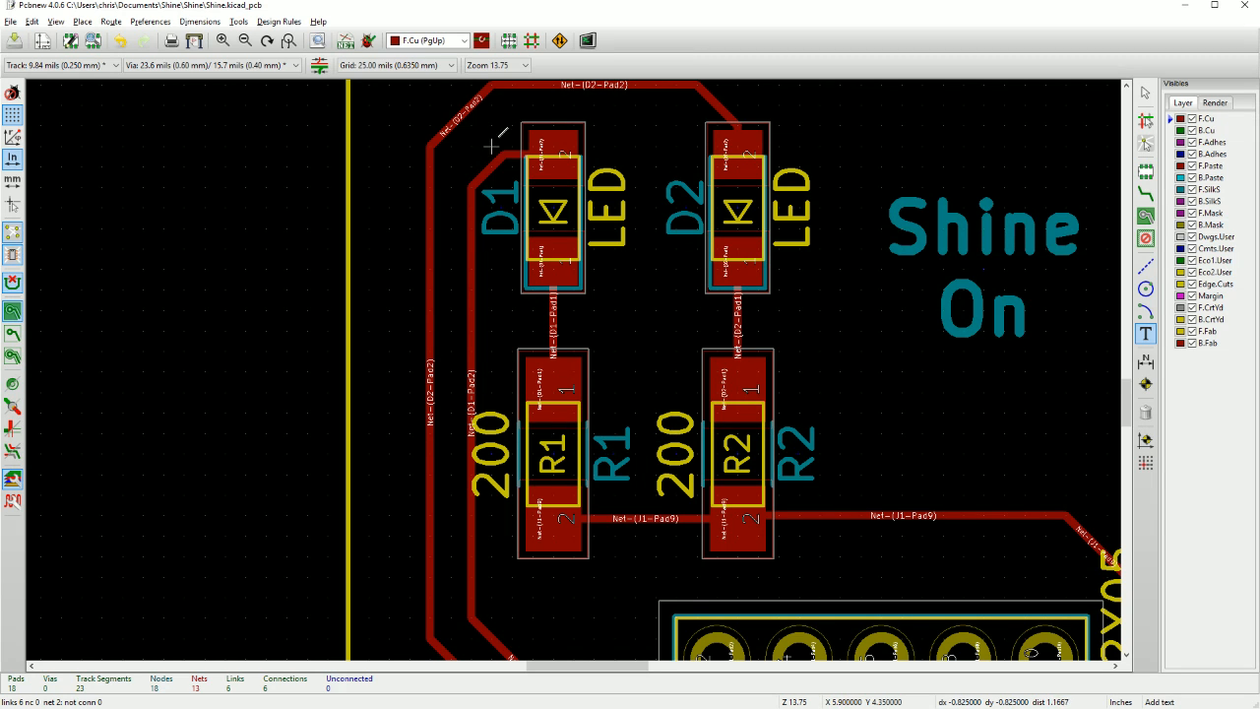
{"action": "scroll", "coordinate": [615, 449], "scroll_direction": "down", "scroll_amount": 1}
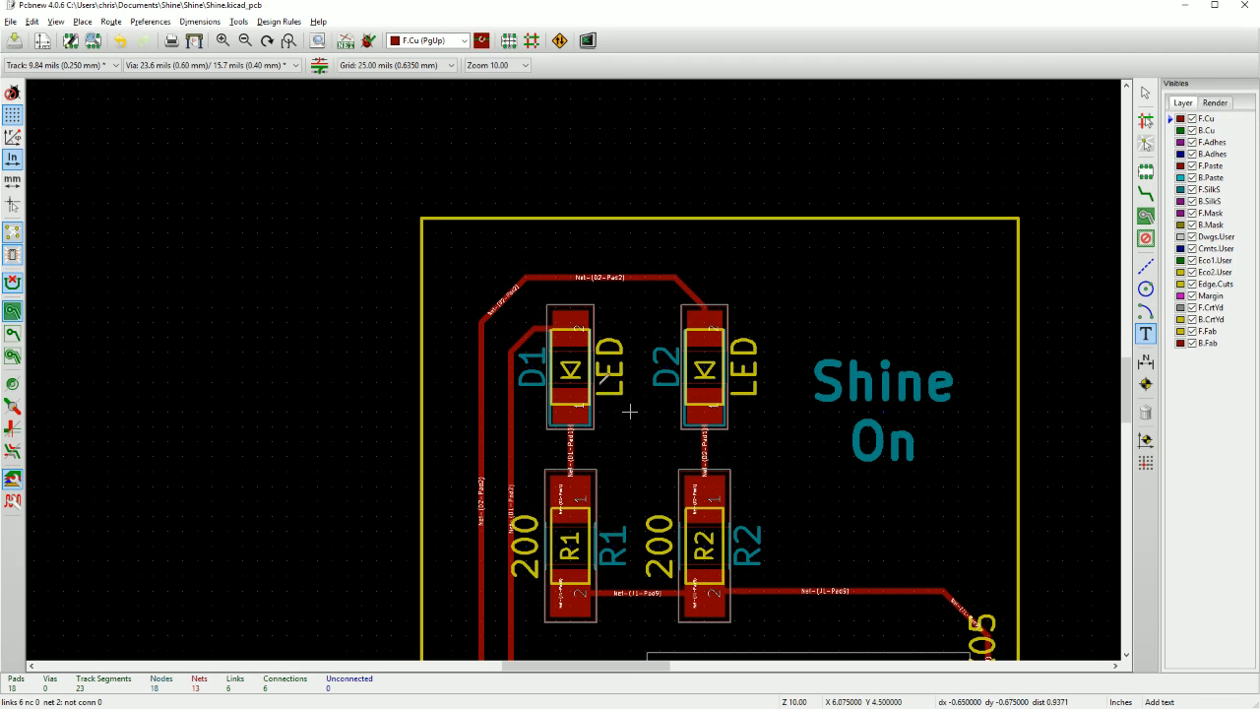
{"action": "middle_click_drag", "start_coordinate": [598, 433], "coordinate": [451, 284]}
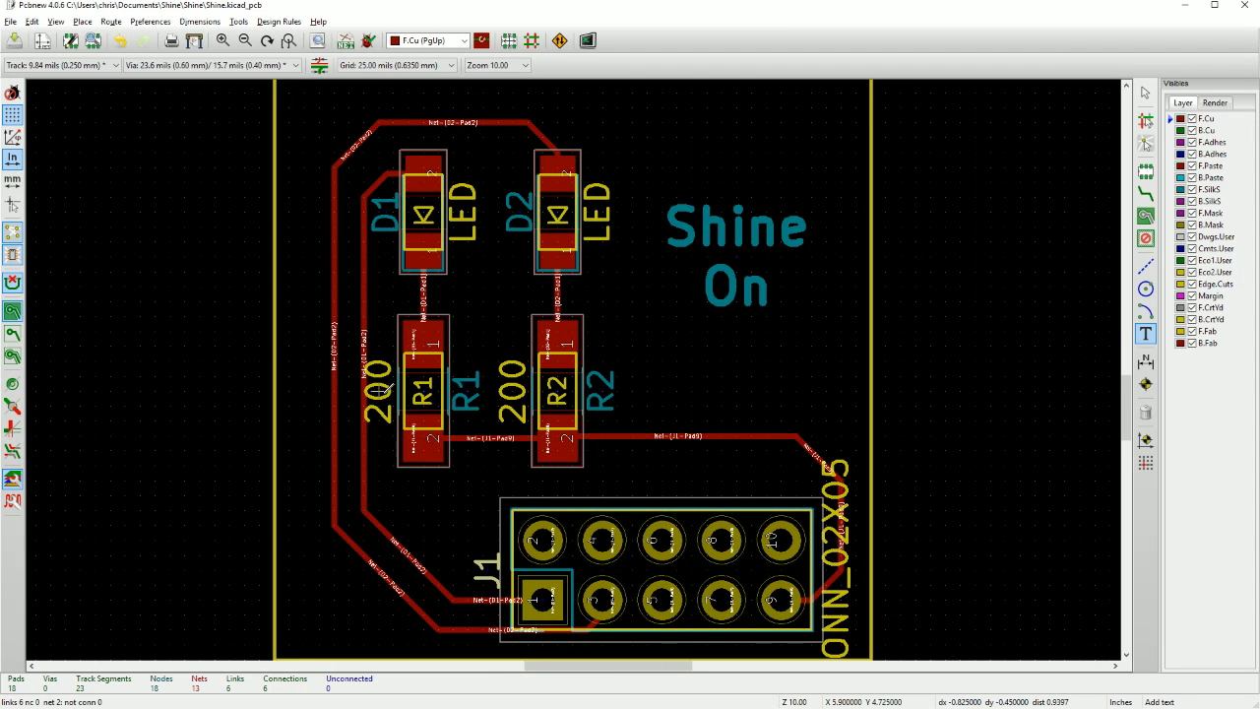
{"action": "middle_click_drag", "start_coordinate": [471, 408], "coordinate": [394, 308]}
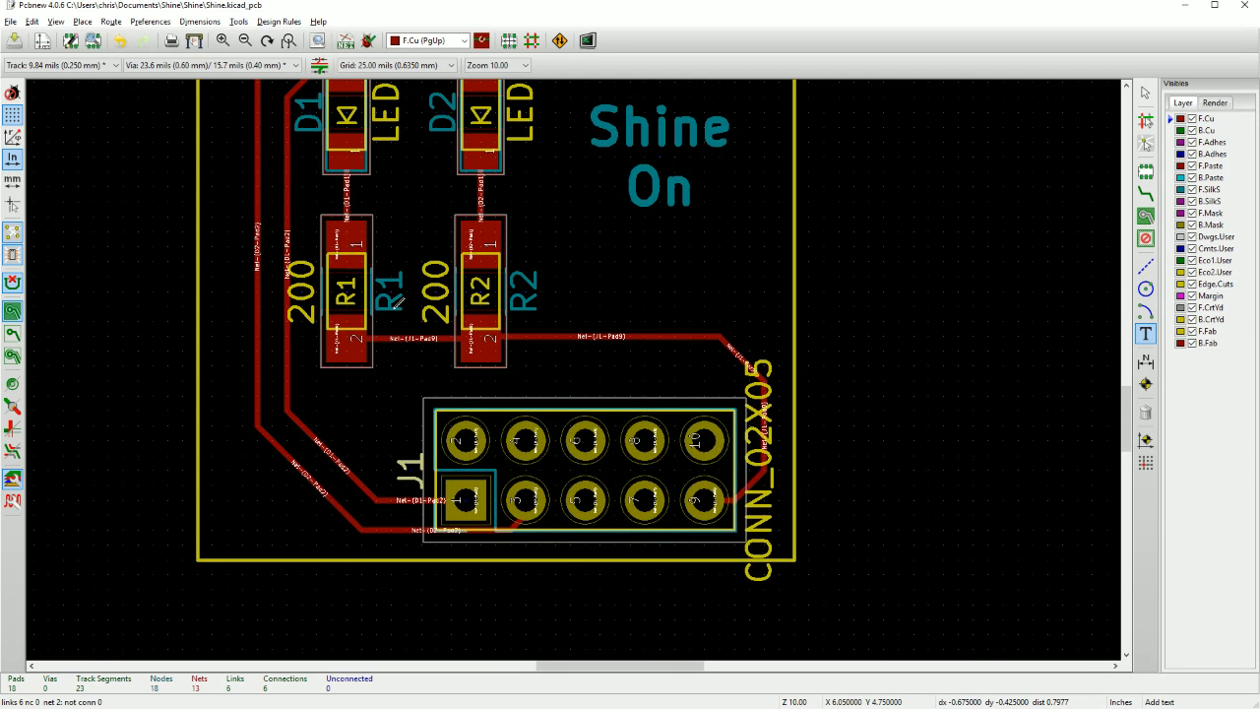
{"action": "middle_click_drag", "start_coordinate": [337, 272], "coordinate": [349, 323]}
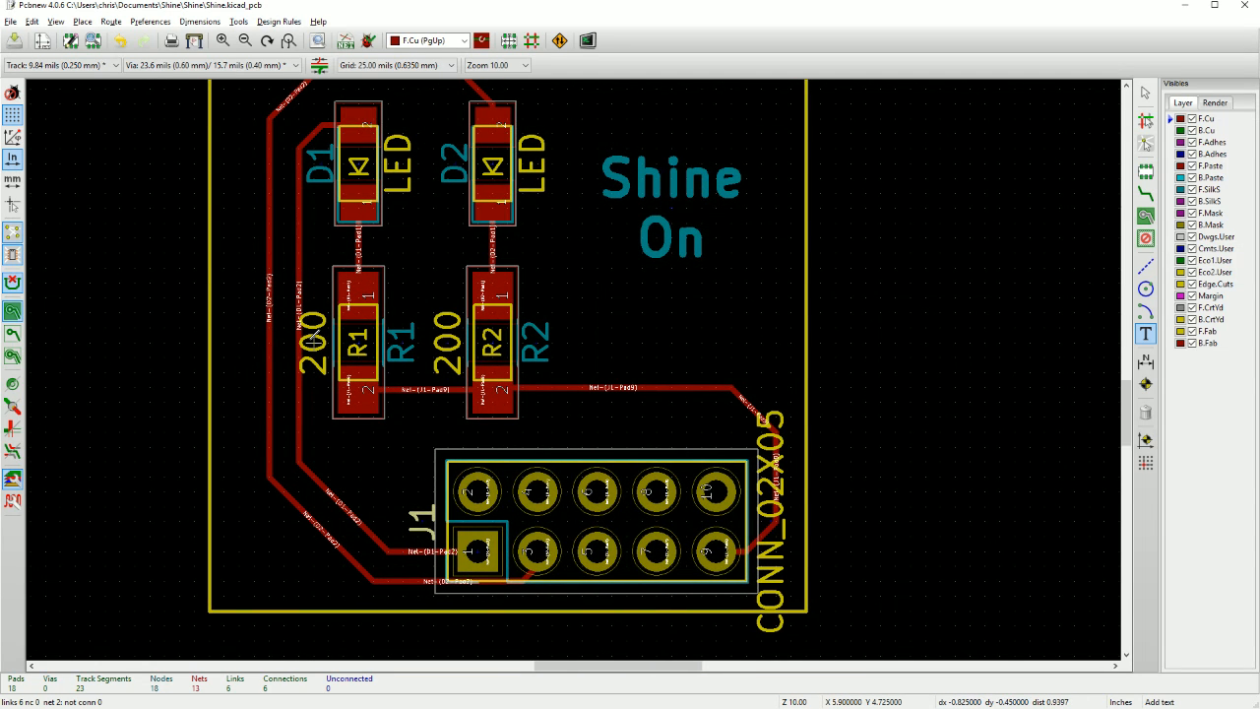
{"action": "double_click", "coordinate": [312, 340]}
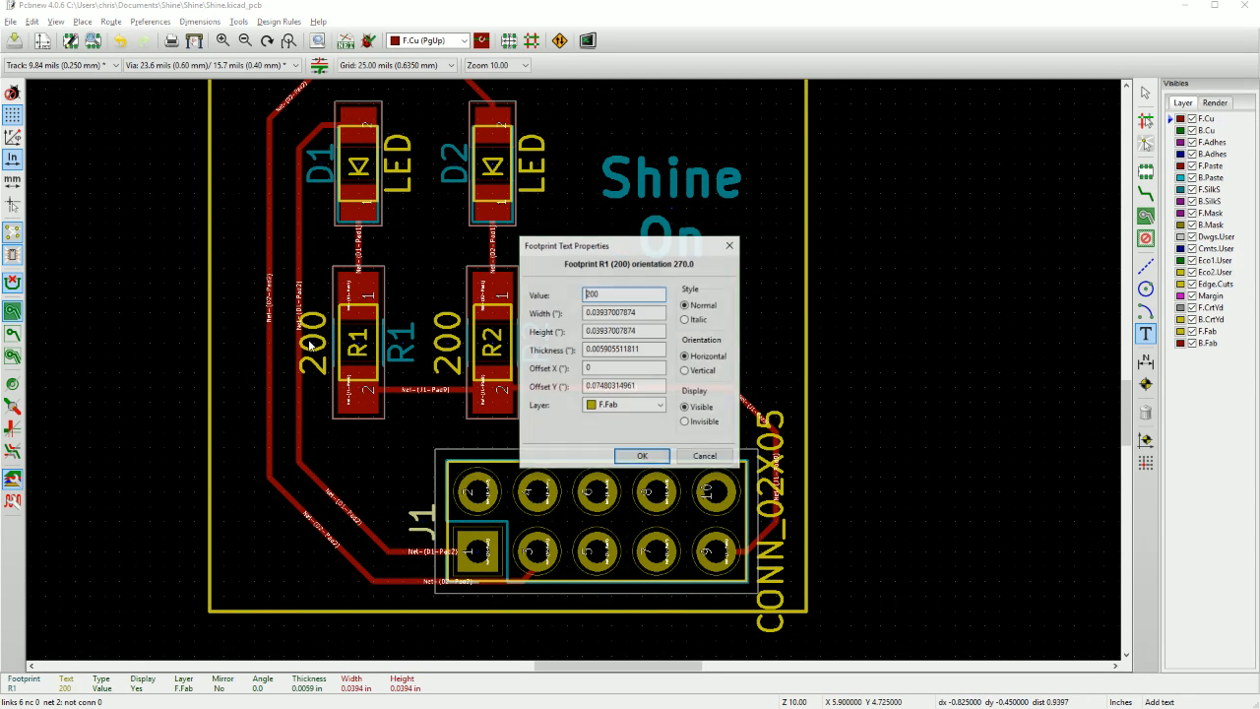
{"action": "left_click", "coordinate": [642, 456]}
Set the LED value texts of D1 and D2 to invisible.
{"action": "double_click", "coordinate": [401, 171]}
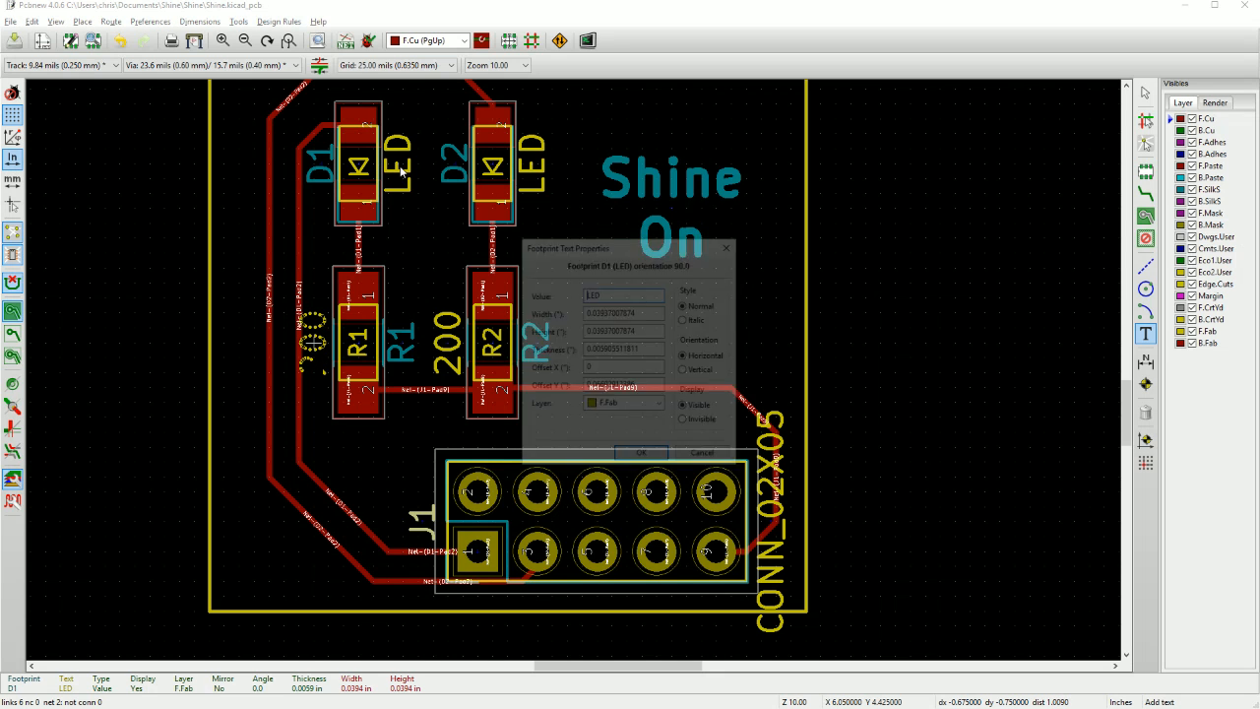
{"action": "left_click", "coordinate": [681, 418]}
{"action": "left_click", "coordinate": [641, 453]}
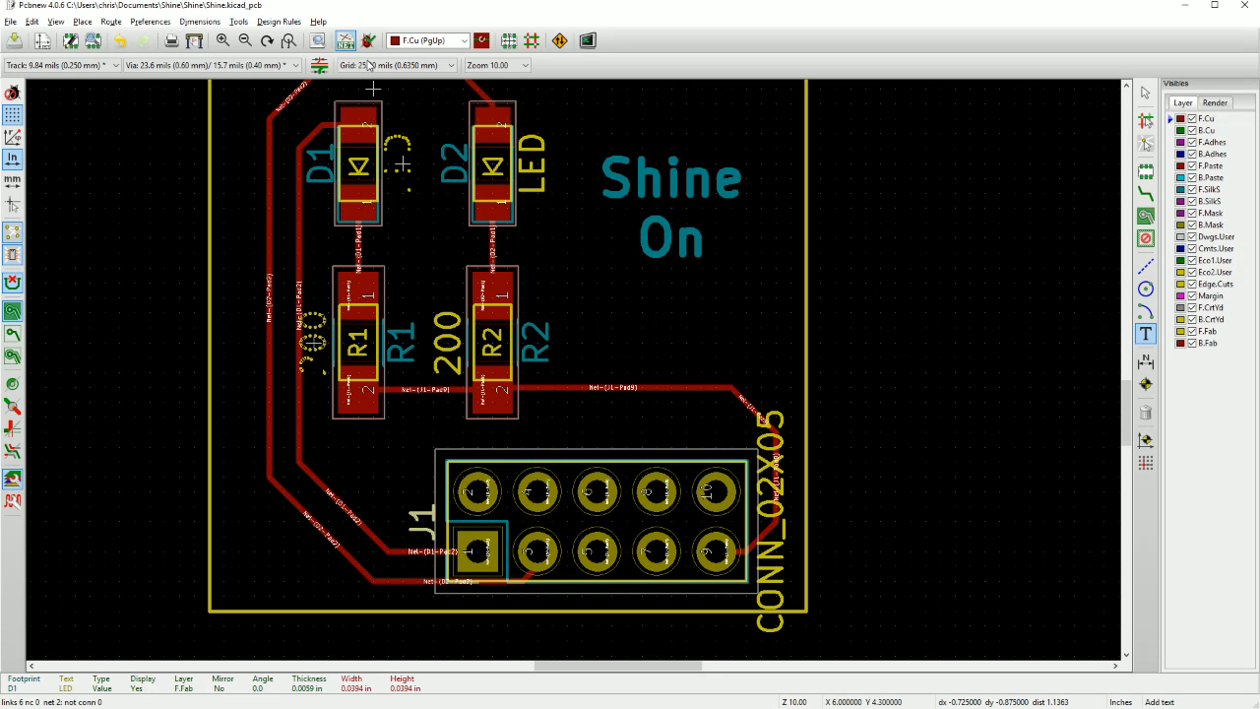
{"action": "double_click", "coordinate": [532, 163]}
{"action": "left_click", "coordinate": [686, 422]}
{"action": "left_click", "coordinate": [642, 456]}
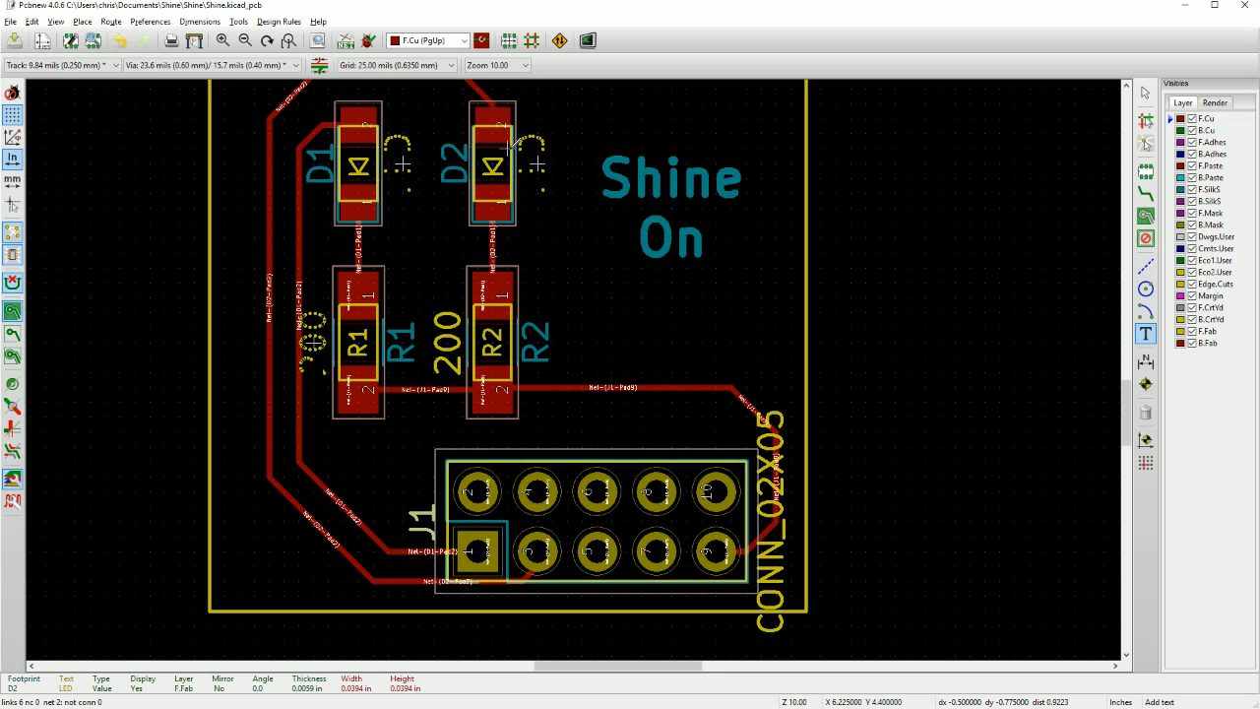
Set the value text 200 of resistor R2 and the value text CONN_02X05 of connector J1 to invisible.
{"action": "double_click", "coordinate": [449, 366]}
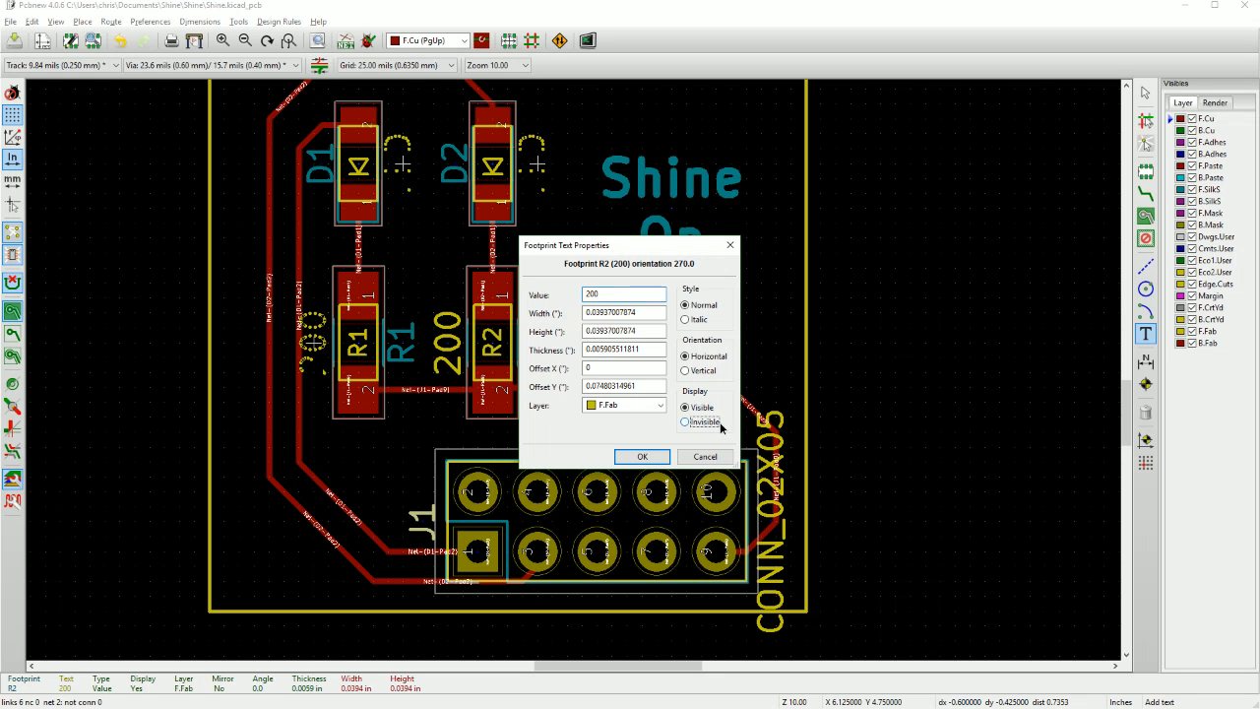
{"action": "left_click", "coordinate": [642, 458]}
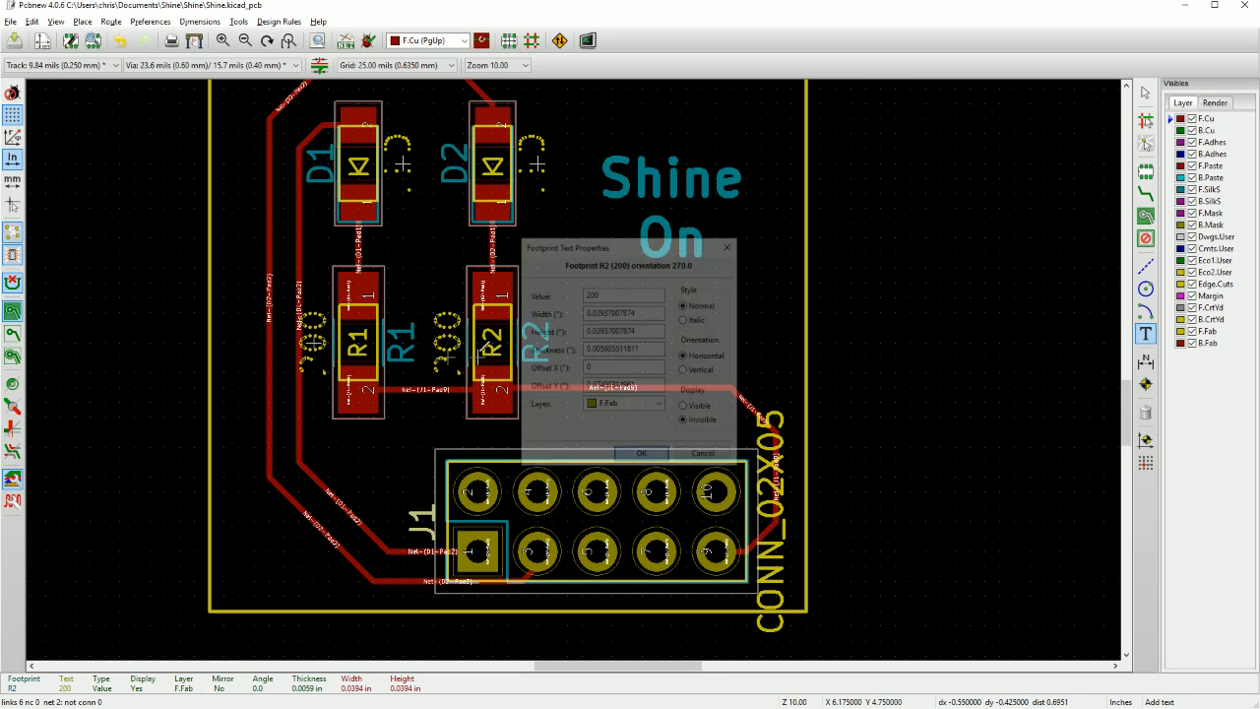
{"action": "double_click", "coordinate": [786, 593]}
{"action": "left_click", "coordinate": [685, 421]}
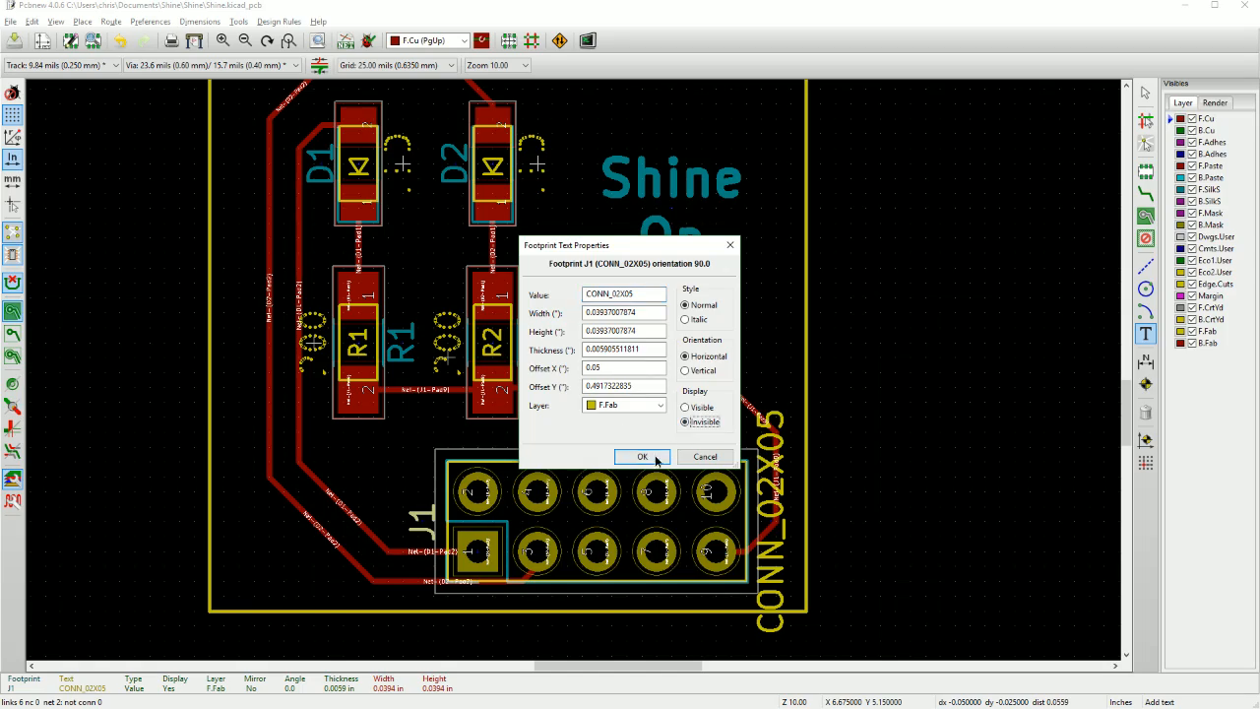
{"action": "left_click", "coordinate": [642, 456]}
Add the text "PWR" on the F.SilkS layer above D1, at about X 5.9, Y 4.275.
{"action": "scroll", "coordinate": [780, 596], "scroll_direction": "down", "scroll_amount": 1}
{"action": "scroll", "coordinate": [576, 366], "scroll_direction": "down", "scroll_amount": 4}
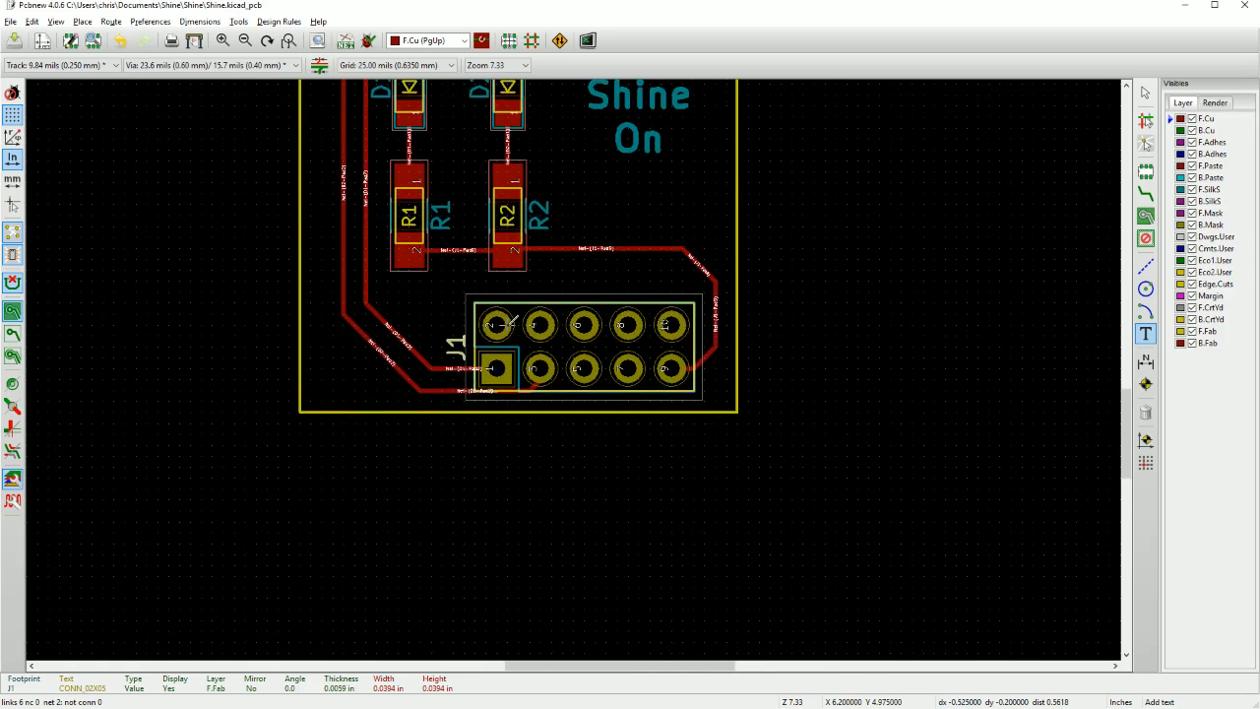
{"action": "scroll", "coordinate": [568, 351], "scroll_direction": "up", "scroll_amount": 2}
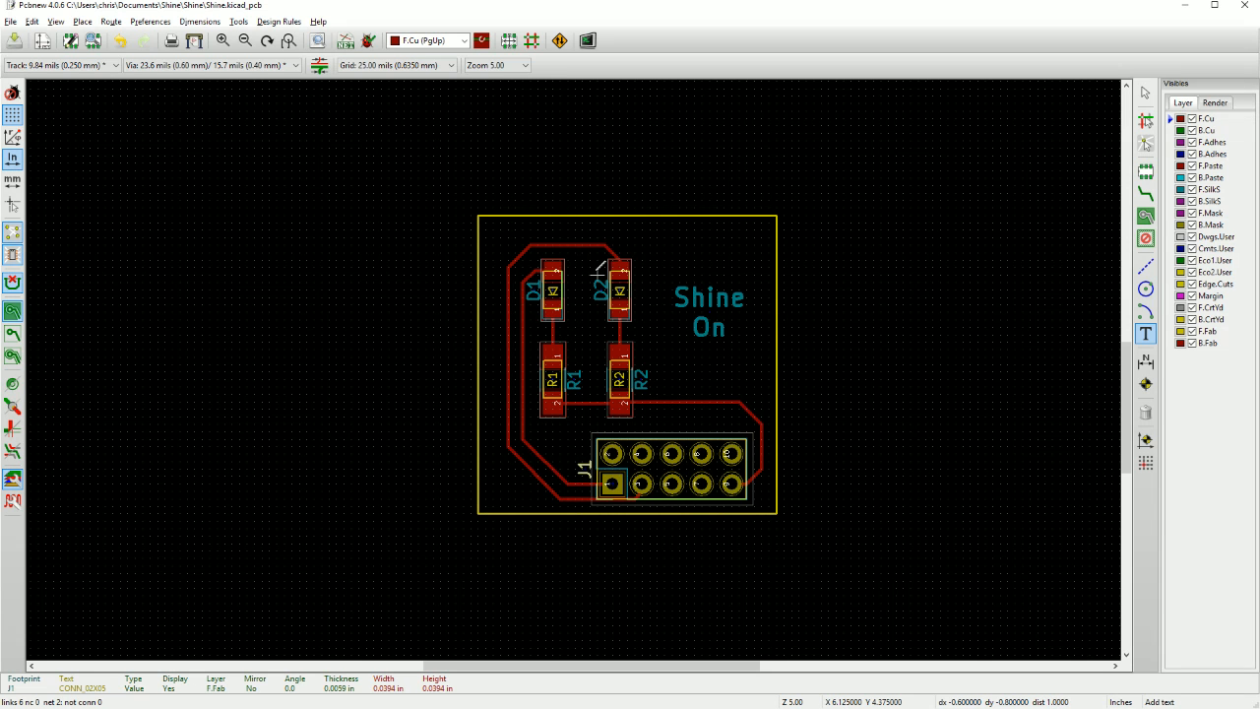
{"action": "scroll", "coordinate": [709, 374], "scroll_direction": "up", "scroll_amount": 1}
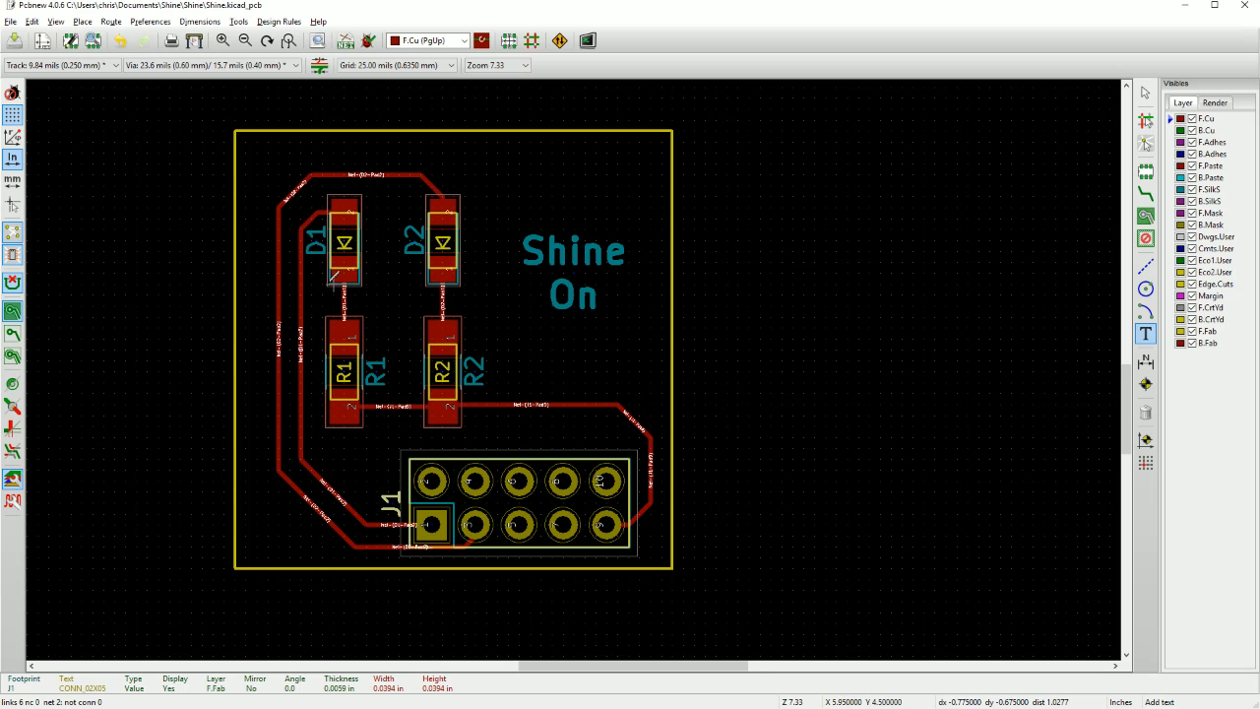
{"action": "middle_click_drag", "start_coordinate": [324, 290], "coordinate": [383, 312]}
{"action": "left_click", "coordinate": [372, 185]}
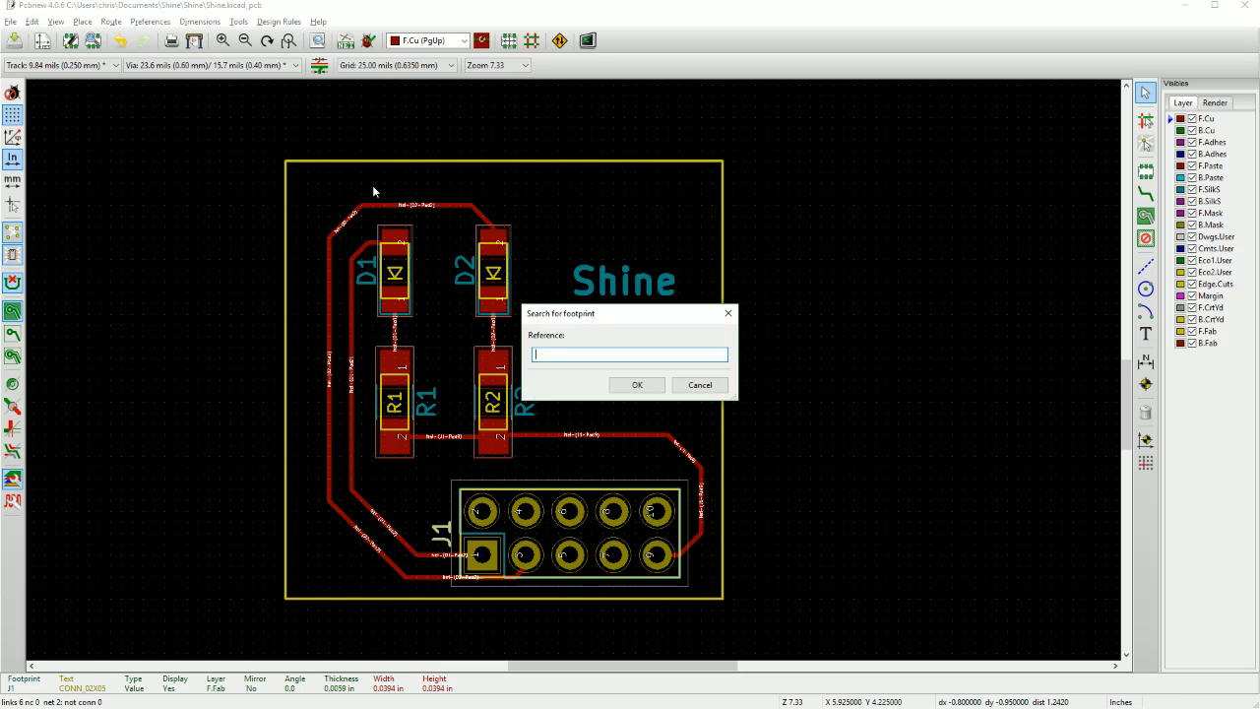
{"action": "key", "text": "Escape"}
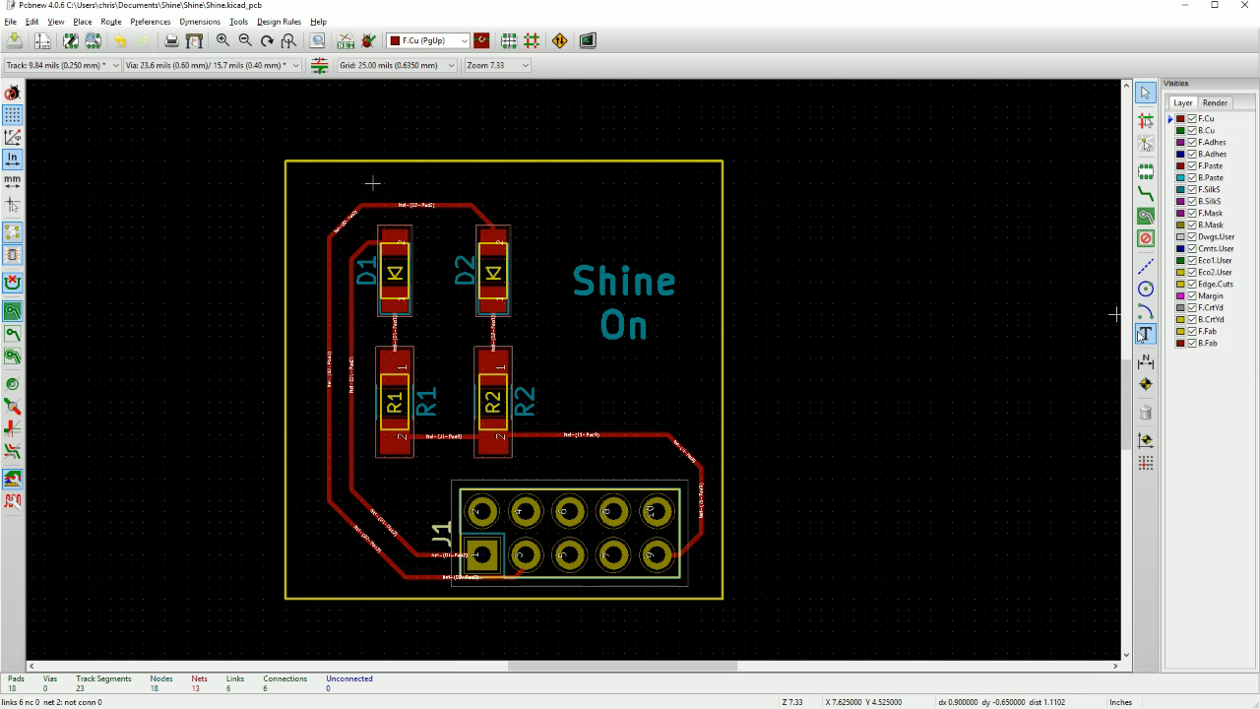
{"action": "left_click", "coordinate": [1145, 334]}
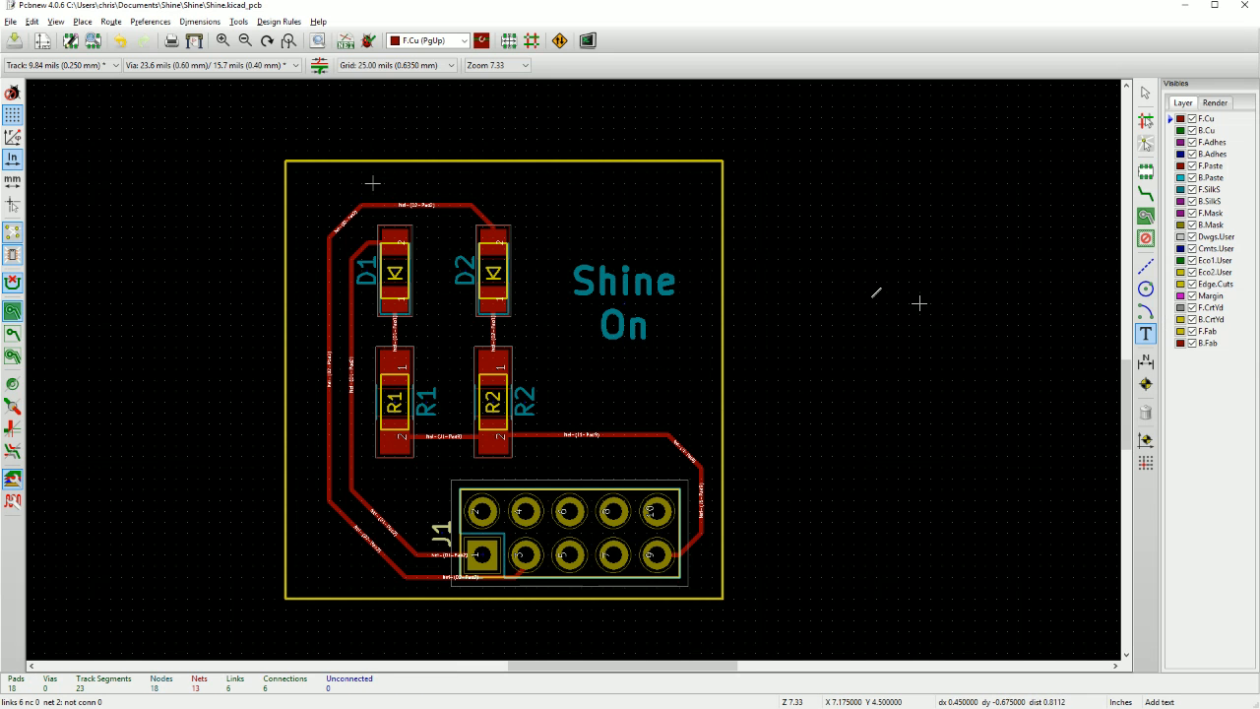
{"action": "left_click", "coordinate": [328, 183]}
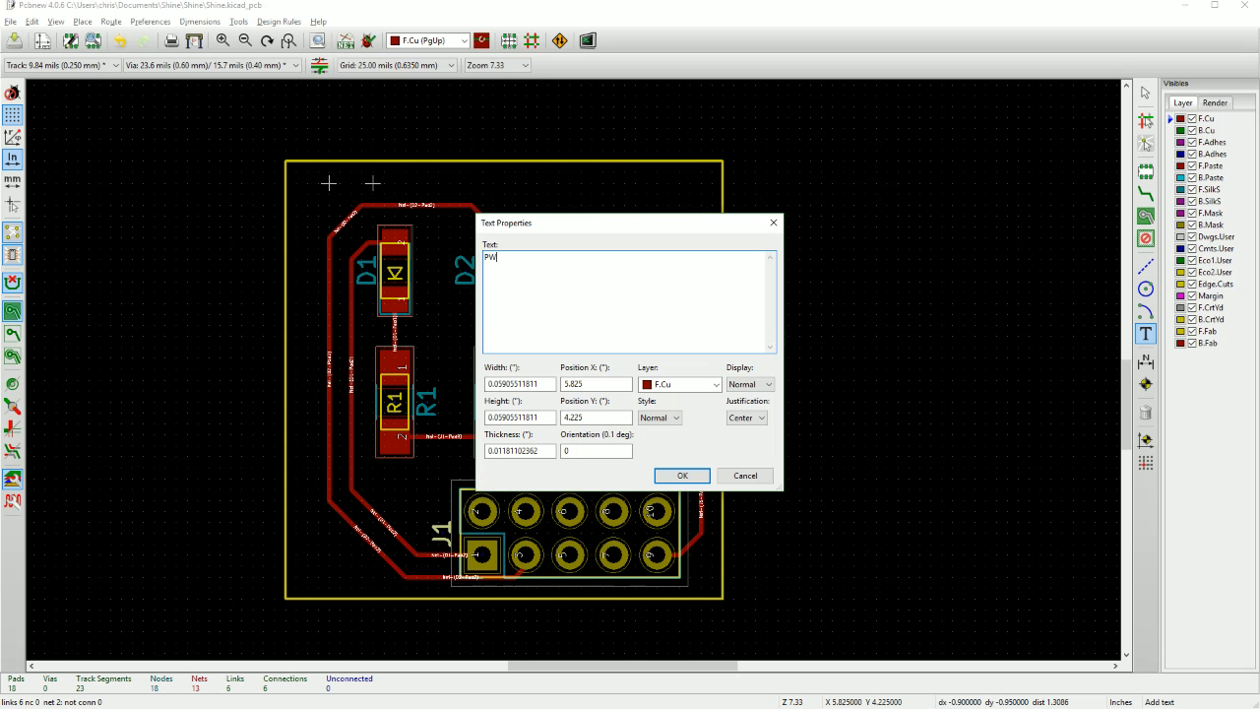
{"action": "left_click", "coordinate": [679, 384]}
{"action": "left_click", "coordinate": [665, 471]}
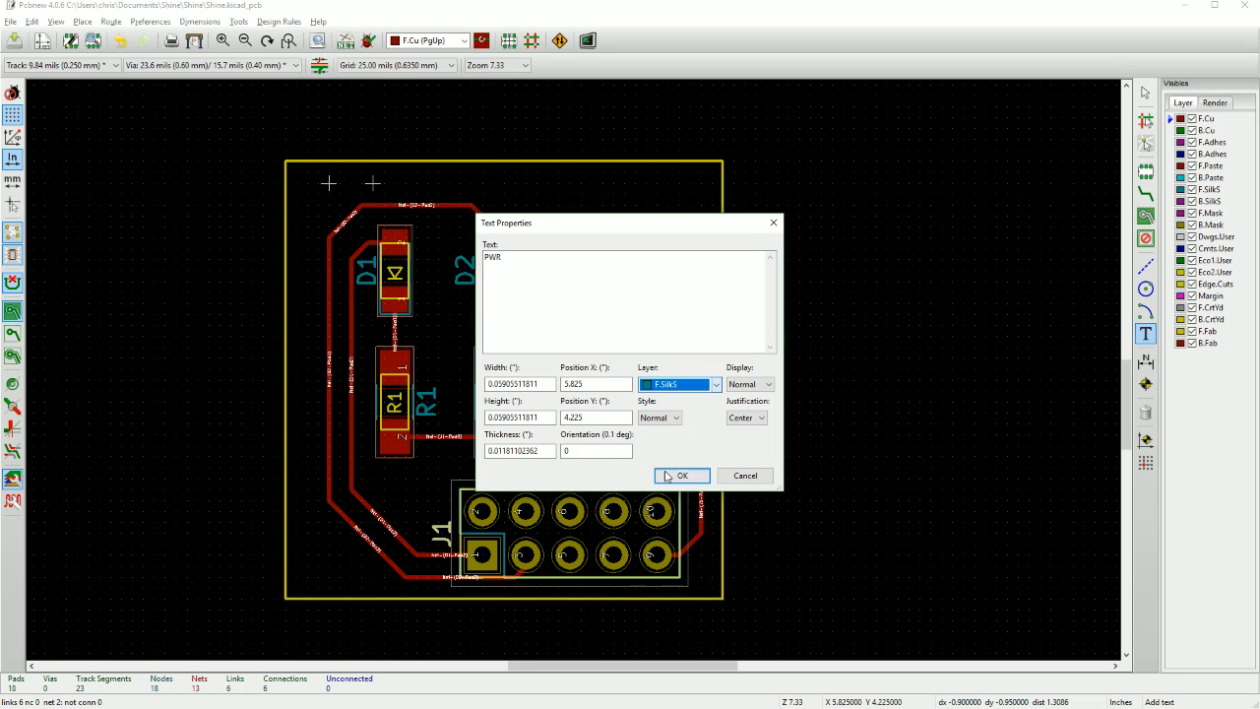
{"action": "left_click", "coordinate": [666, 478]}
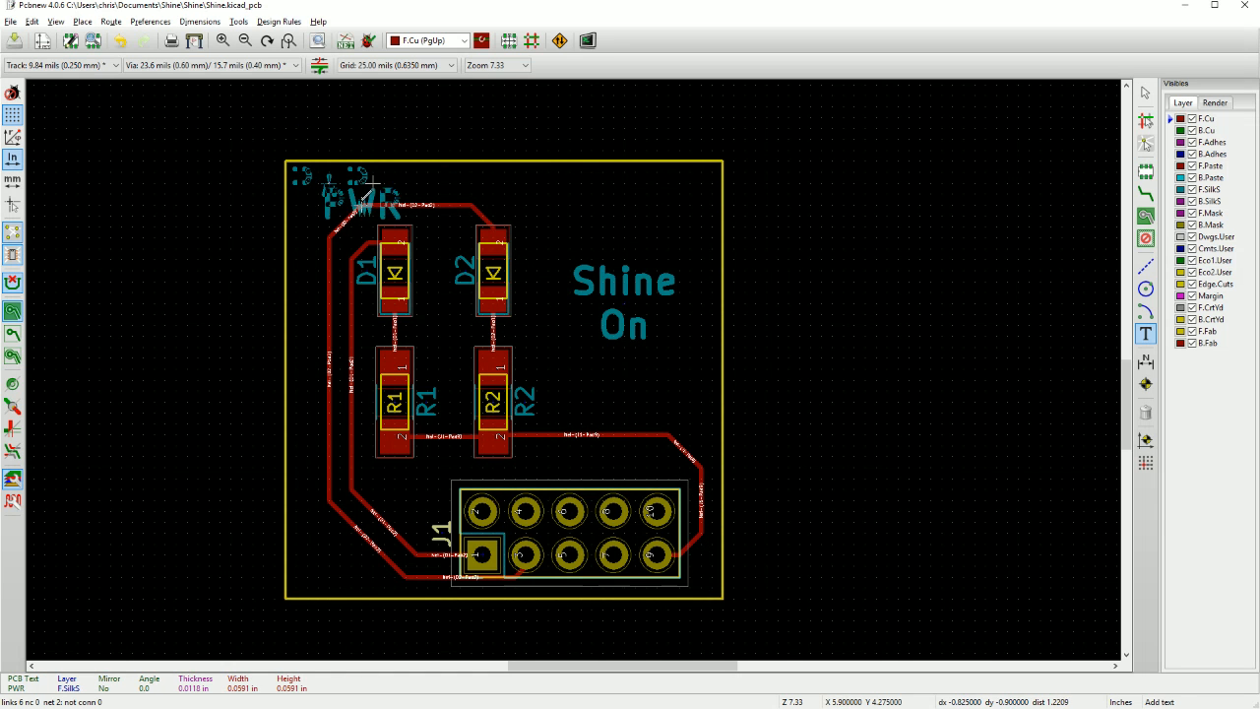
{"action": "left_click", "coordinate": [367, 202]}
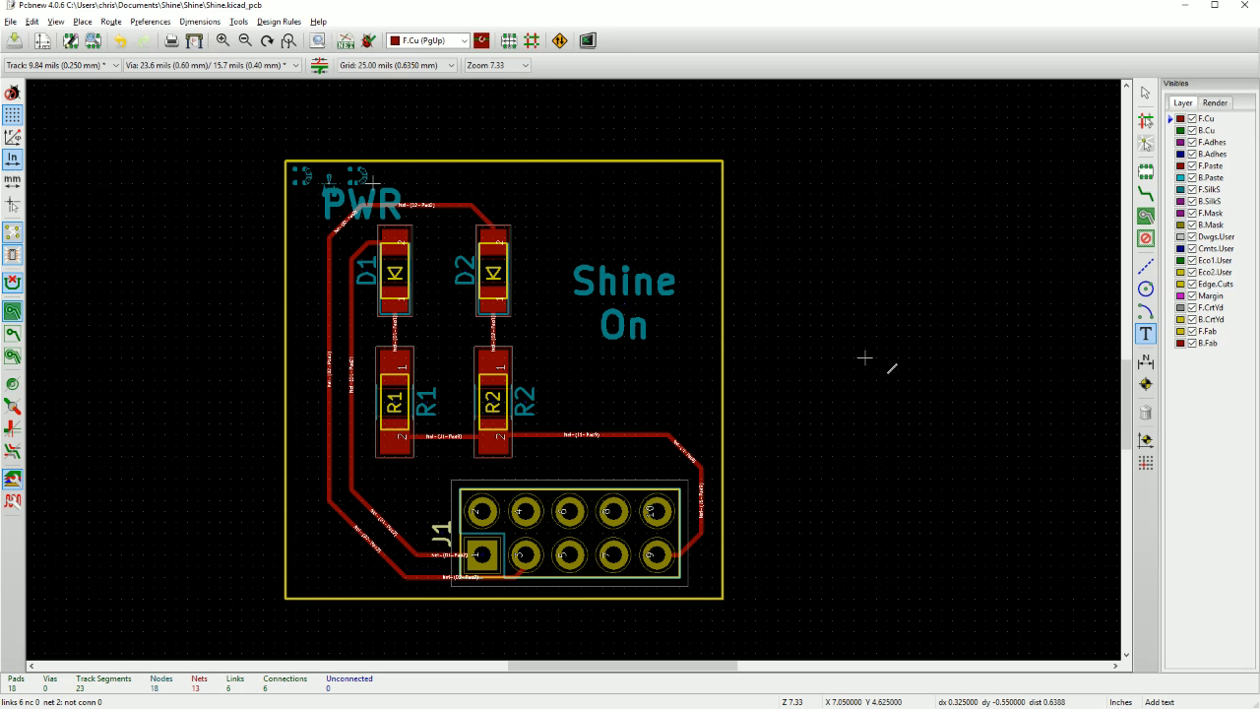
Add the text "GPIO2" on the F.SilkS layer above D2, level with the PWR label.
{"action": "left_click", "coordinate": [473, 192]}
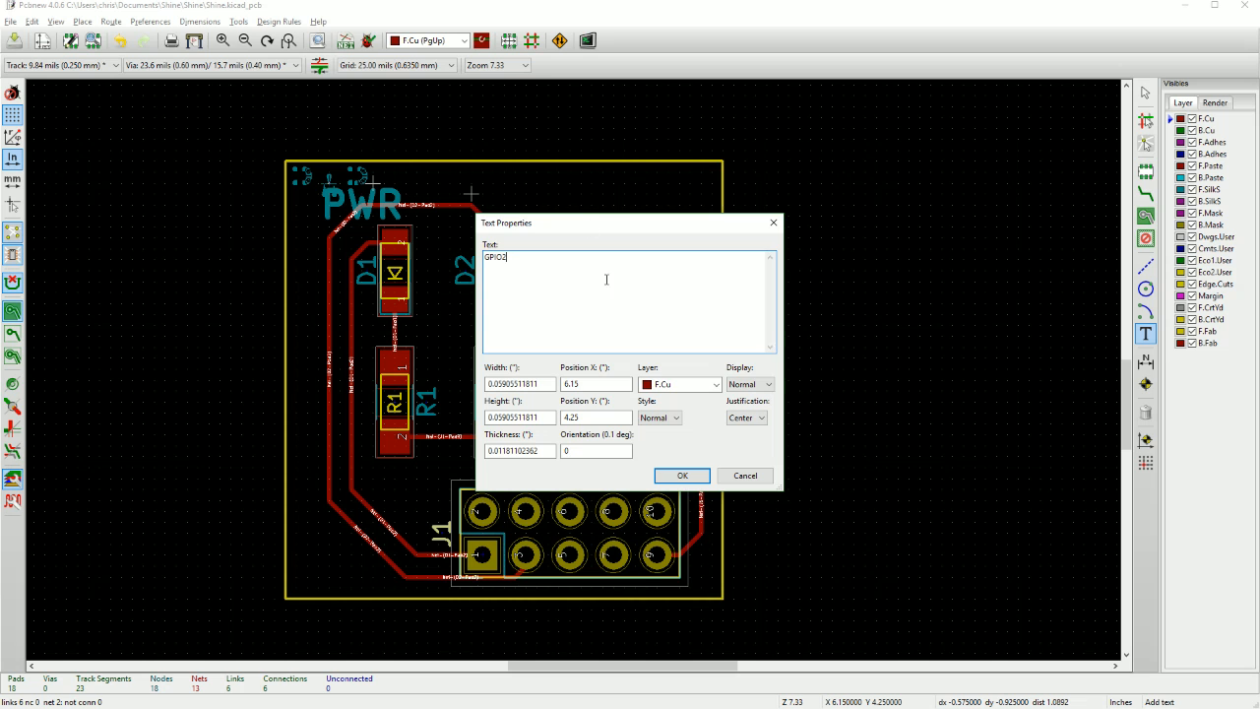
{"action": "left_click", "coordinate": [670, 385]}
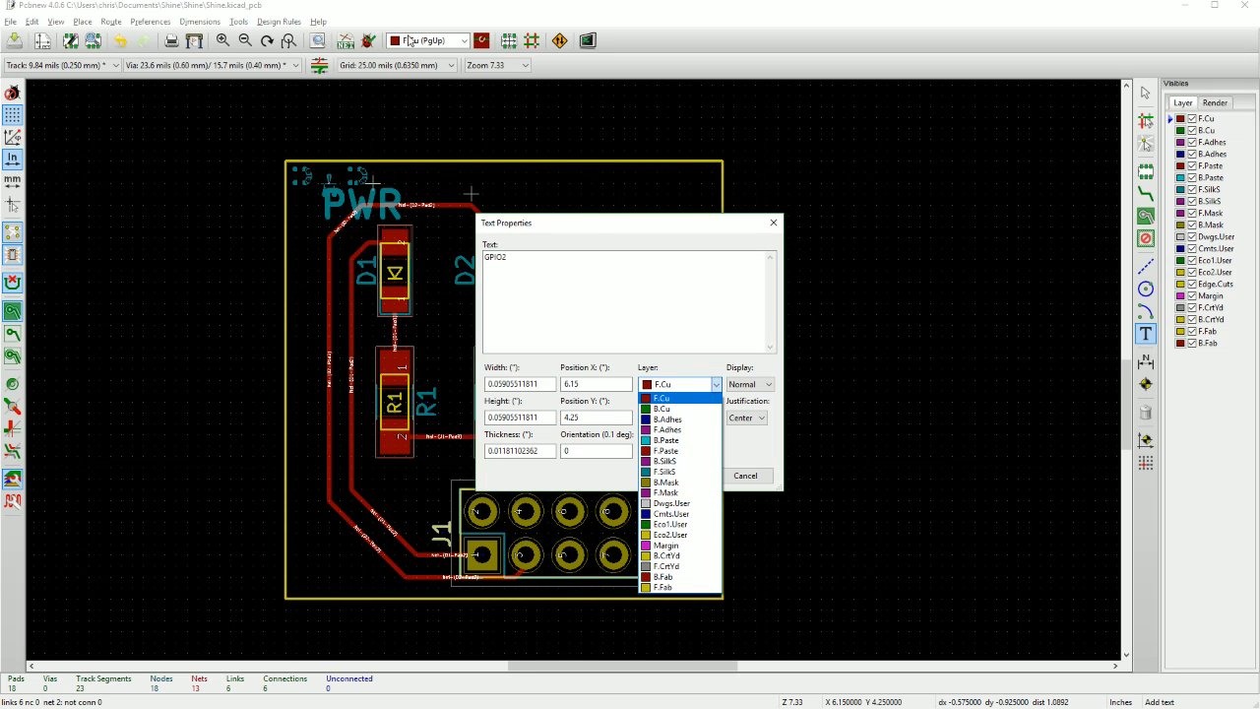
{"action": "left_click", "coordinate": [666, 472]}
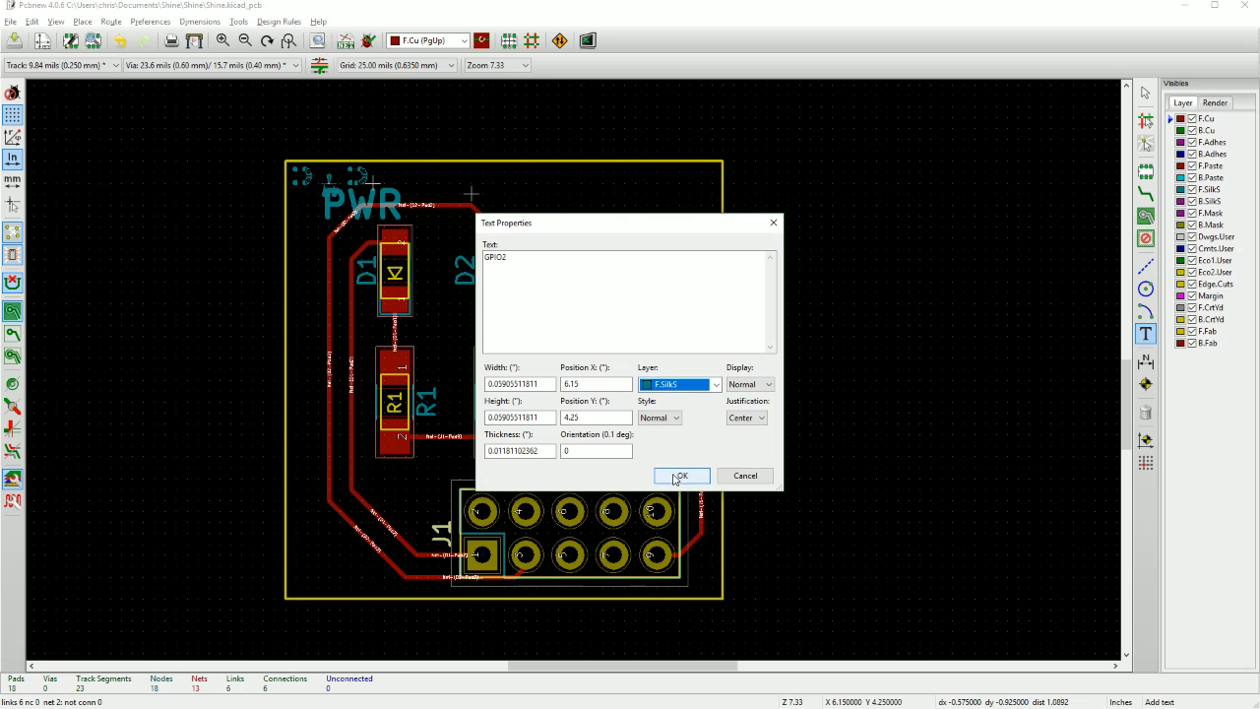
{"action": "left_click", "coordinate": [679, 476]}
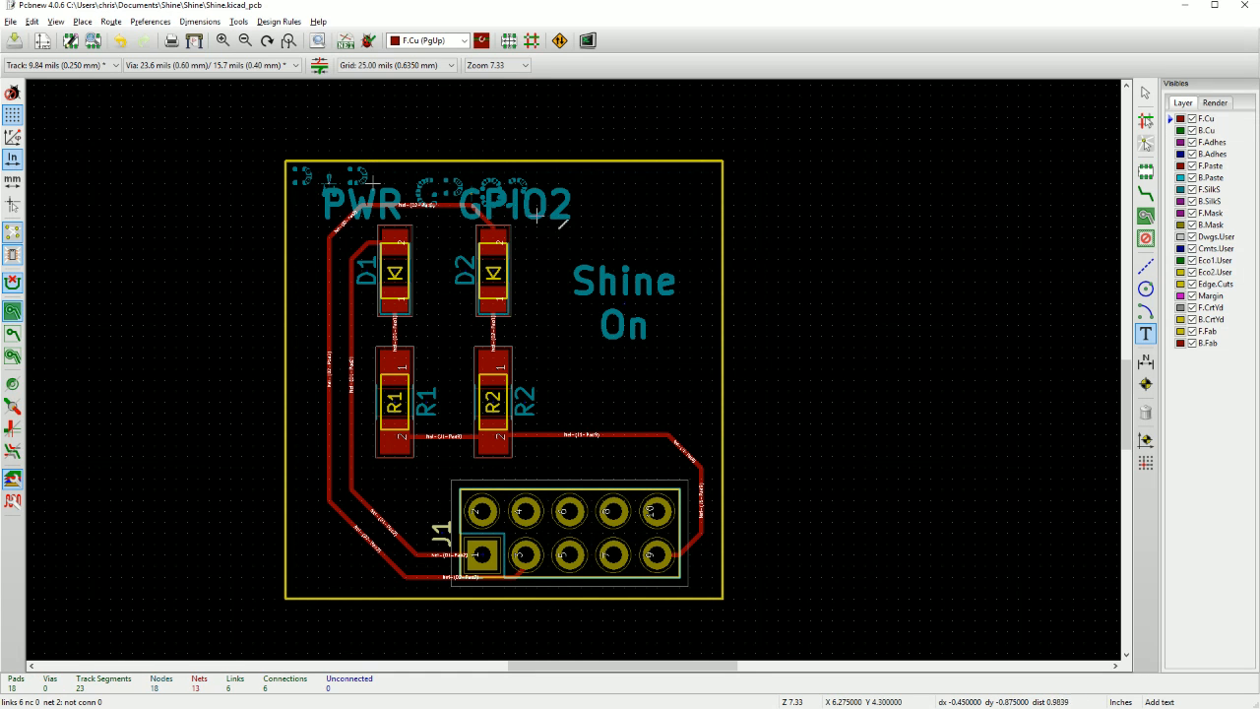
Enlarge the "Shine On" silkscreen text to 0.08 in width and height with 0.015 in thickness, keeping it beside the LEDs.
{"action": "double_click", "coordinate": [630, 286]}
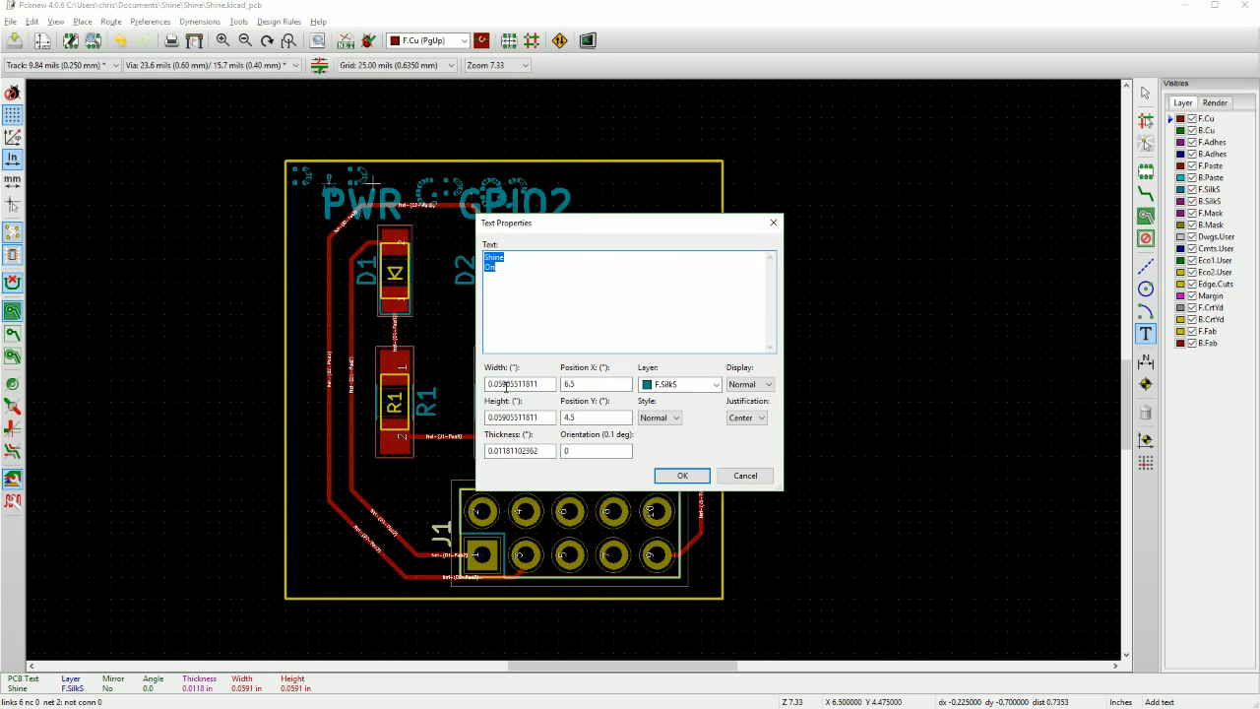
{"action": "left_click_drag", "start_coordinate": [508, 384], "coordinate": [498, 384]}
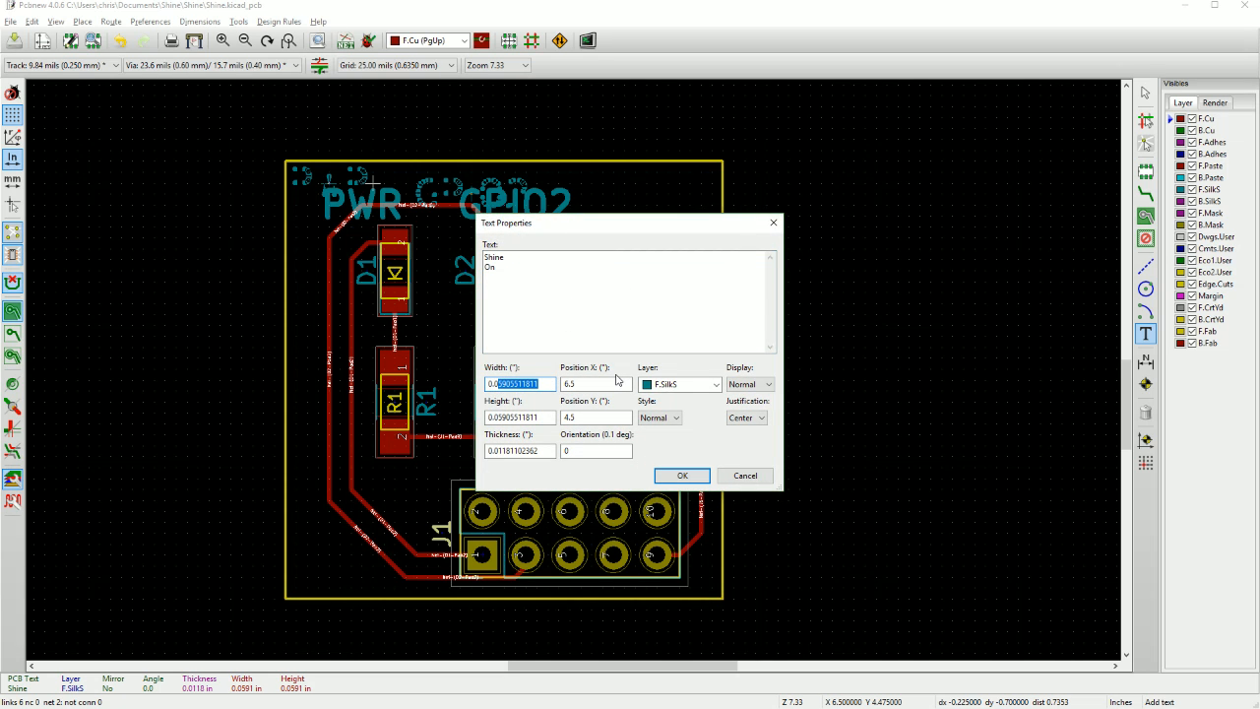
{"action": "type", "text": "8"}
{"action": "left_click_drag", "start_coordinate": [539, 418], "coordinate": [555, 450]}
{"action": "type", "text": "8"}
{"action": "type", "text": "15"}
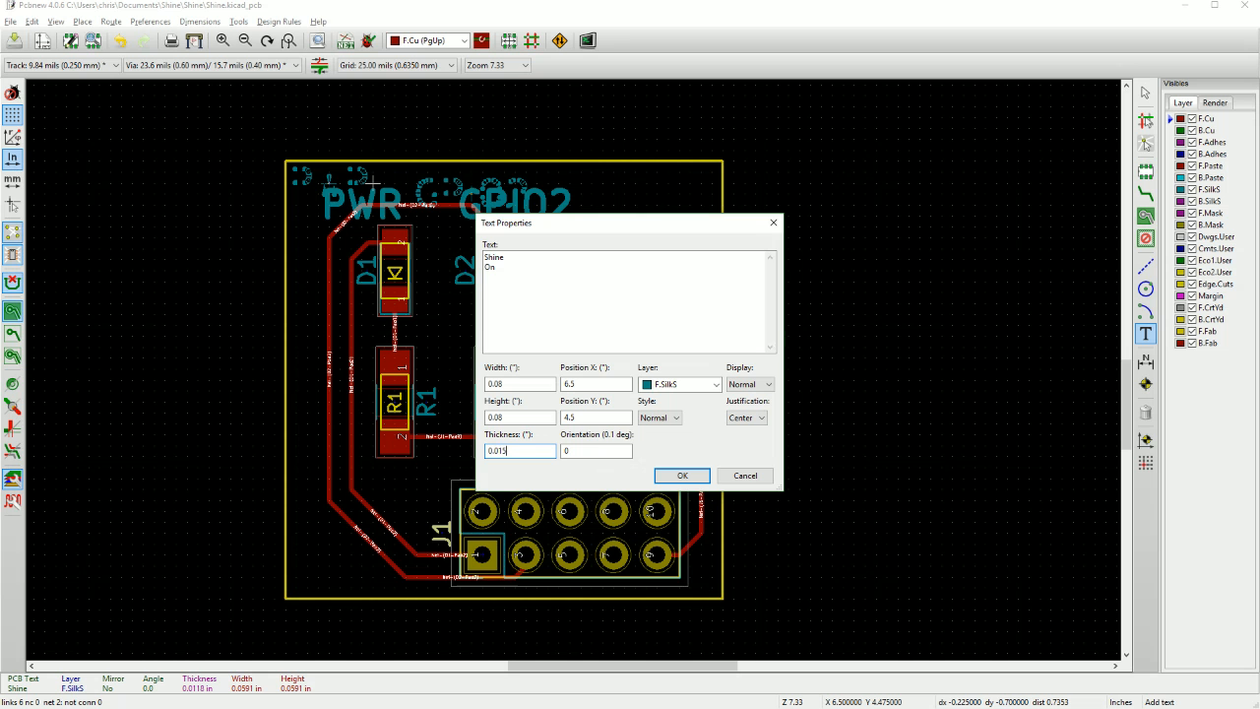
{"action": "key", "text": "Return"}
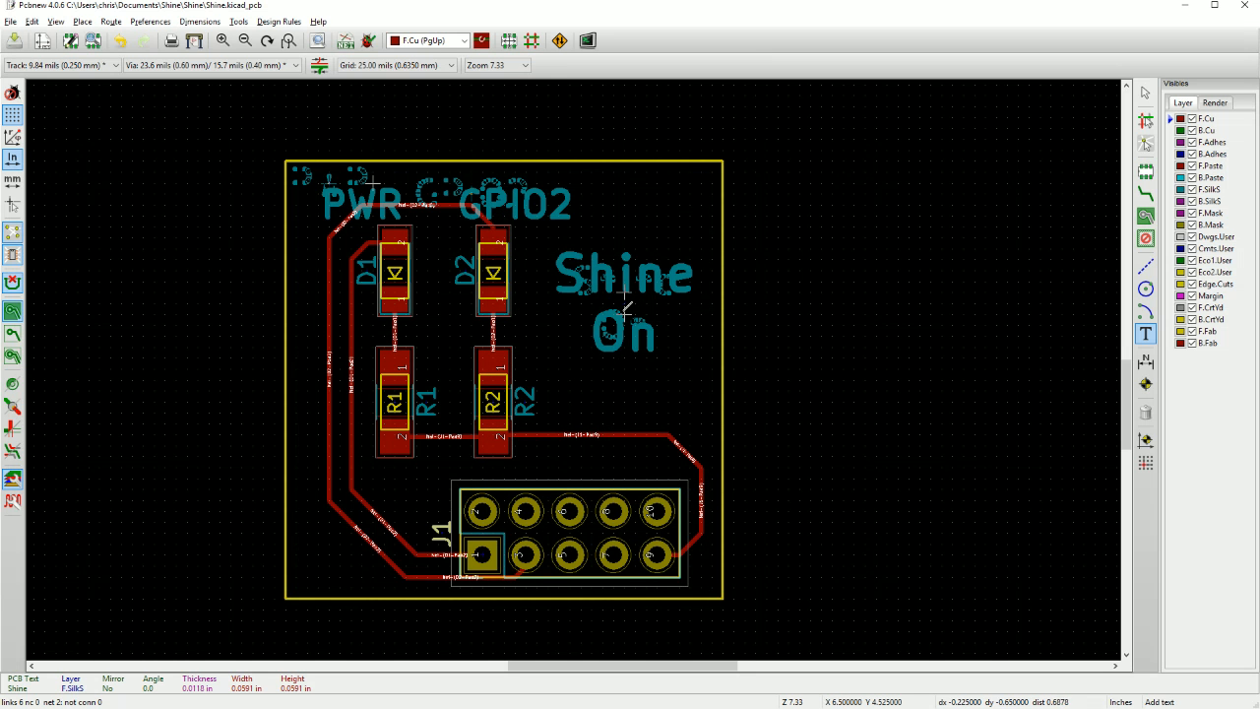
{"action": "left_click", "coordinate": [635, 335]}
Save the board, open it in the 3D Viewer and move the viewer window over the layout.
{"action": "scroll", "coordinate": [635, 335], "scroll_direction": "down", "scroll_amount": 2}
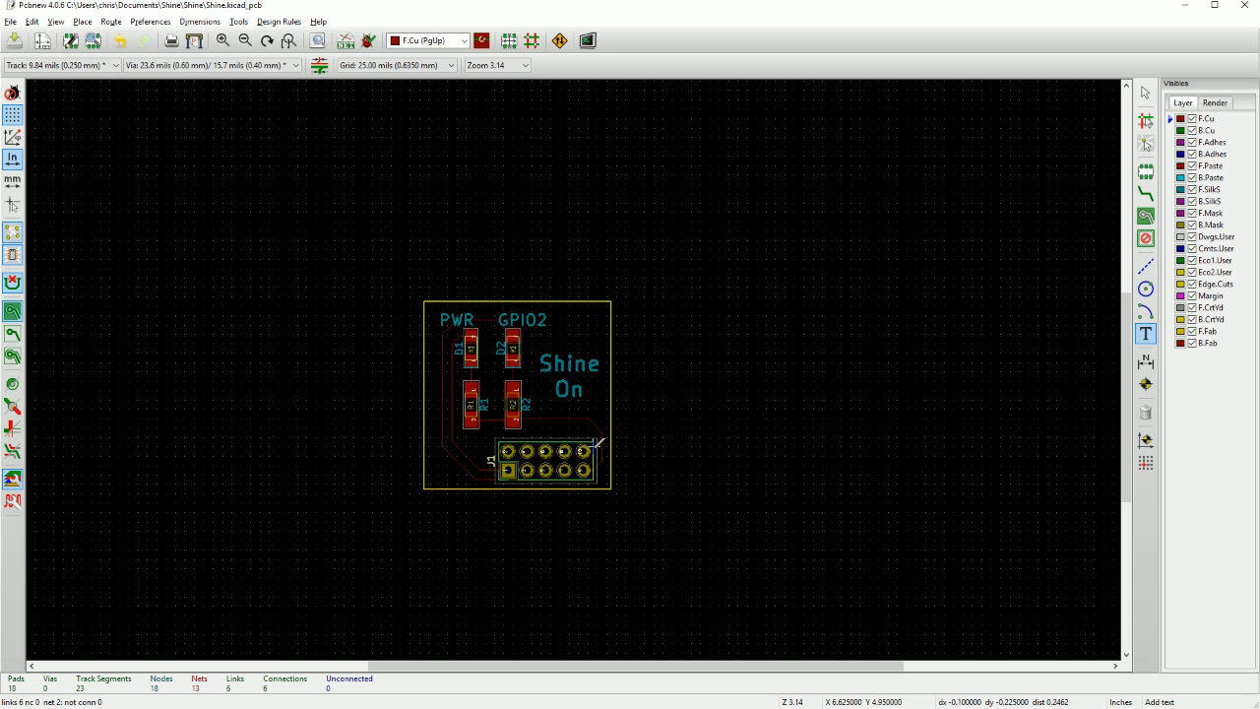
{"action": "left_click", "coordinate": [14, 40]}
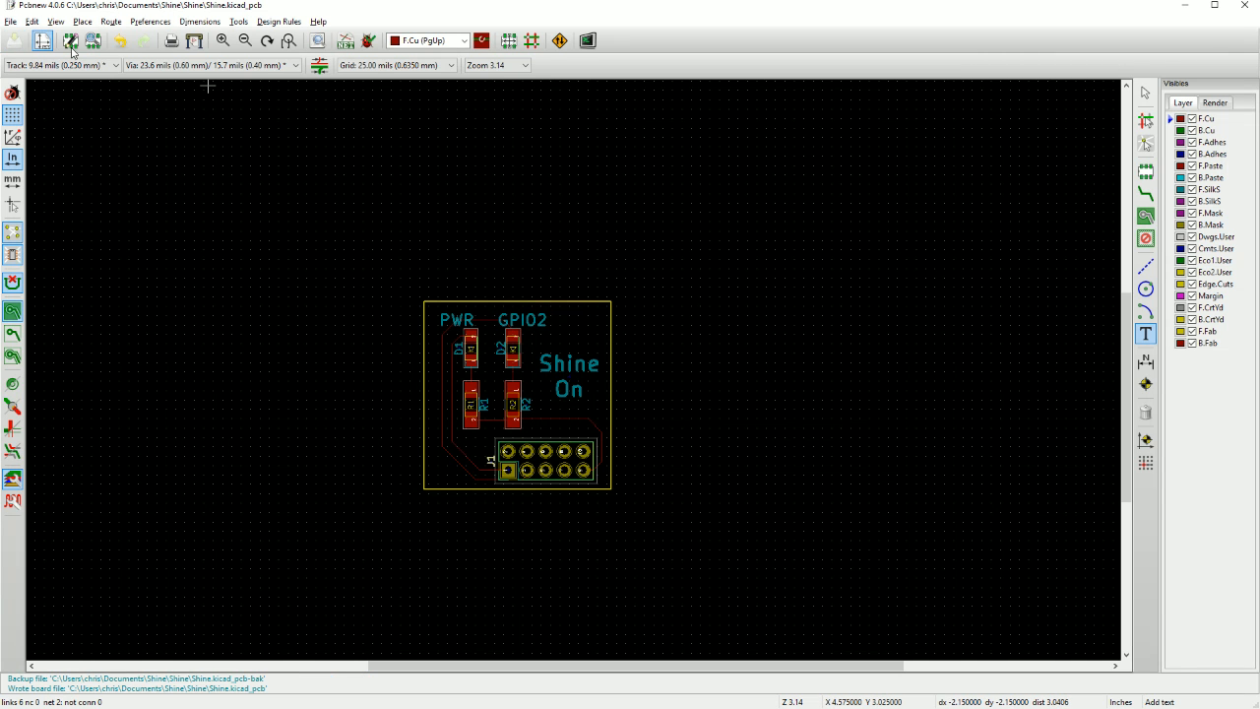
{"action": "left_click", "coordinate": [55, 21]}
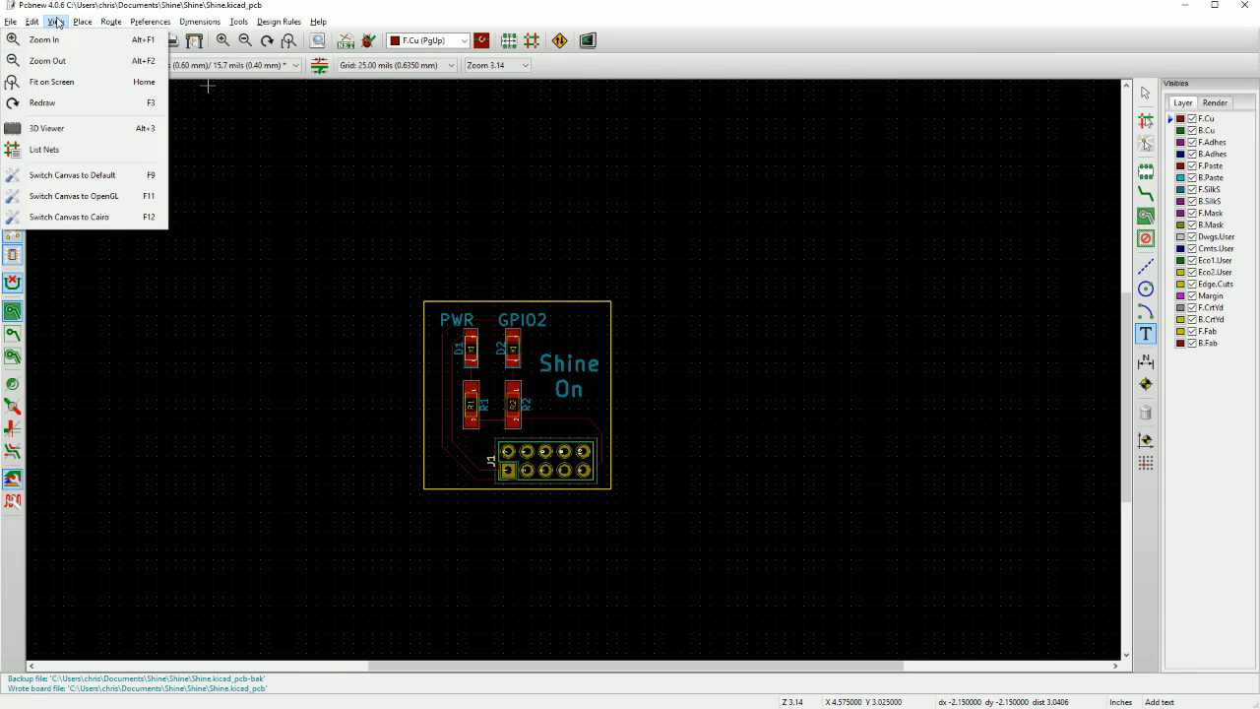
{"action": "left_click", "coordinate": [59, 131]}
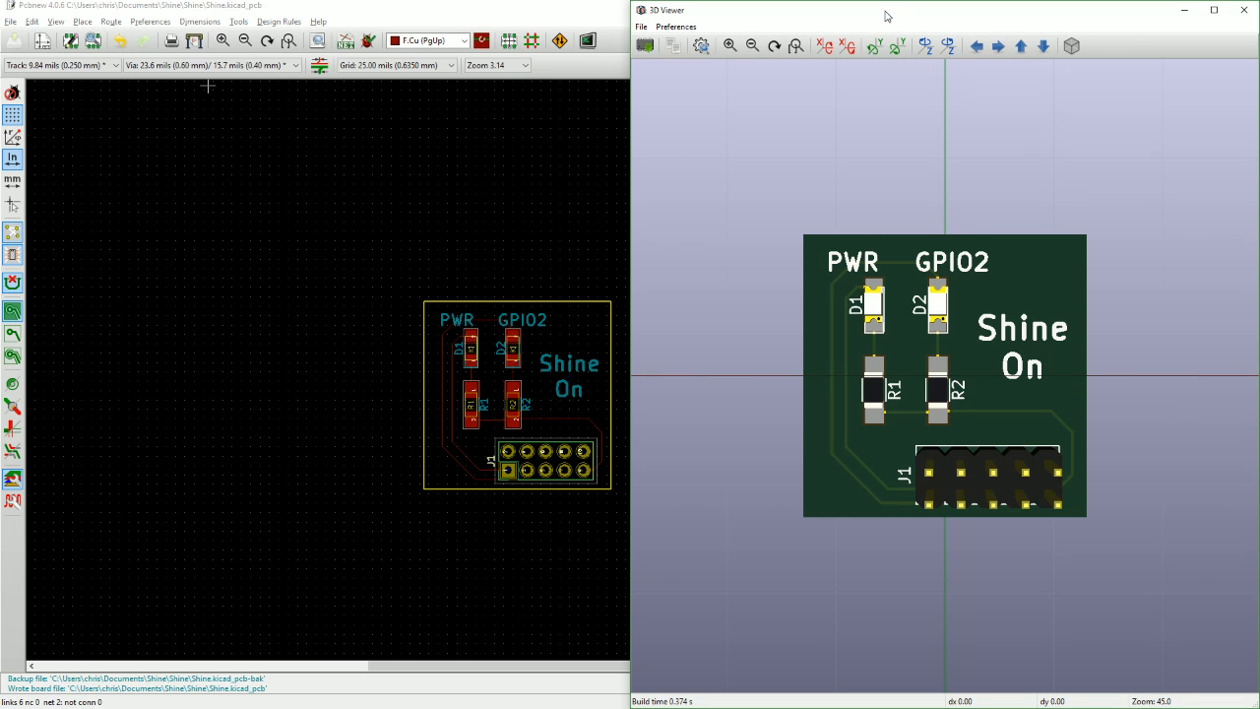
{"action": "left_click_drag", "start_coordinate": [886, 16], "coordinate": [534, 29]}
Examine the 3D board's silkscreen labels, LEDs, resistors and pin header from above and at an angle.
{"action": "scroll", "coordinate": [606, 374], "scroll_direction": "up", "scroll_amount": 2}
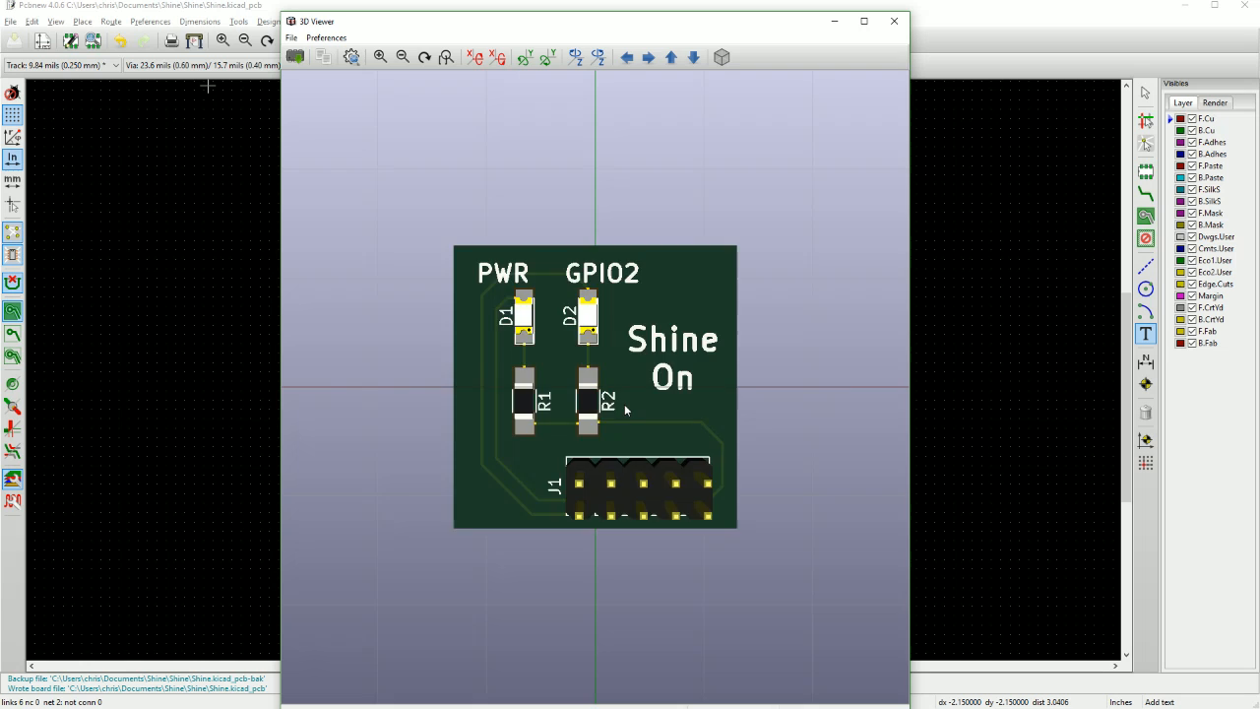
{"action": "scroll", "coordinate": [624, 404], "scroll_direction": "down", "scroll_amount": 4}
{"action": "scroll", "coordinate": [624, 453], "scroll_direction": "up", "scroll_amount": 5}
{"action": "left_click_drag", "start_coordinate": [589, 475], "coordinate": [458, 436]}
{"action": "left_click_drag", "start_coordinate": [722, 452], "coordinate": [344, 394]}
Turn Realistic Mode off in the 3D Viewer and on again to compare the two renderings.
{"action": "left_click", "coordinate": [299, 37]}
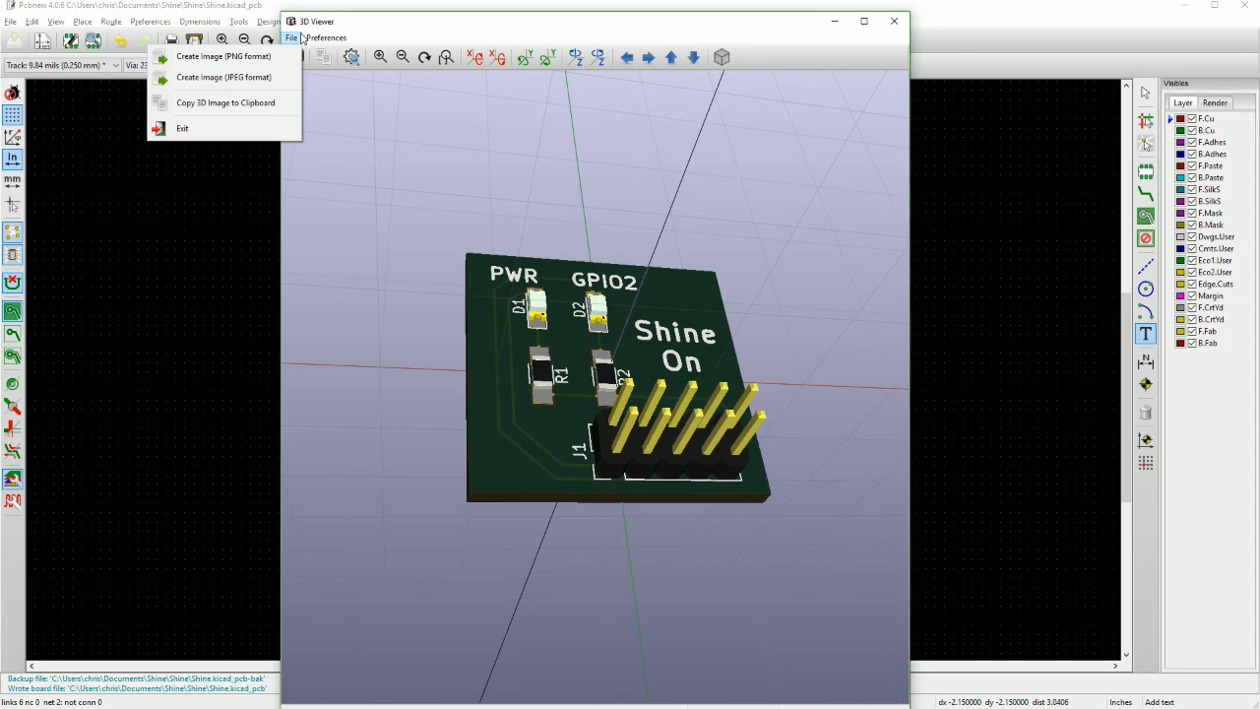
{"action": "mouse_move", "coordinate": [315, 41]}
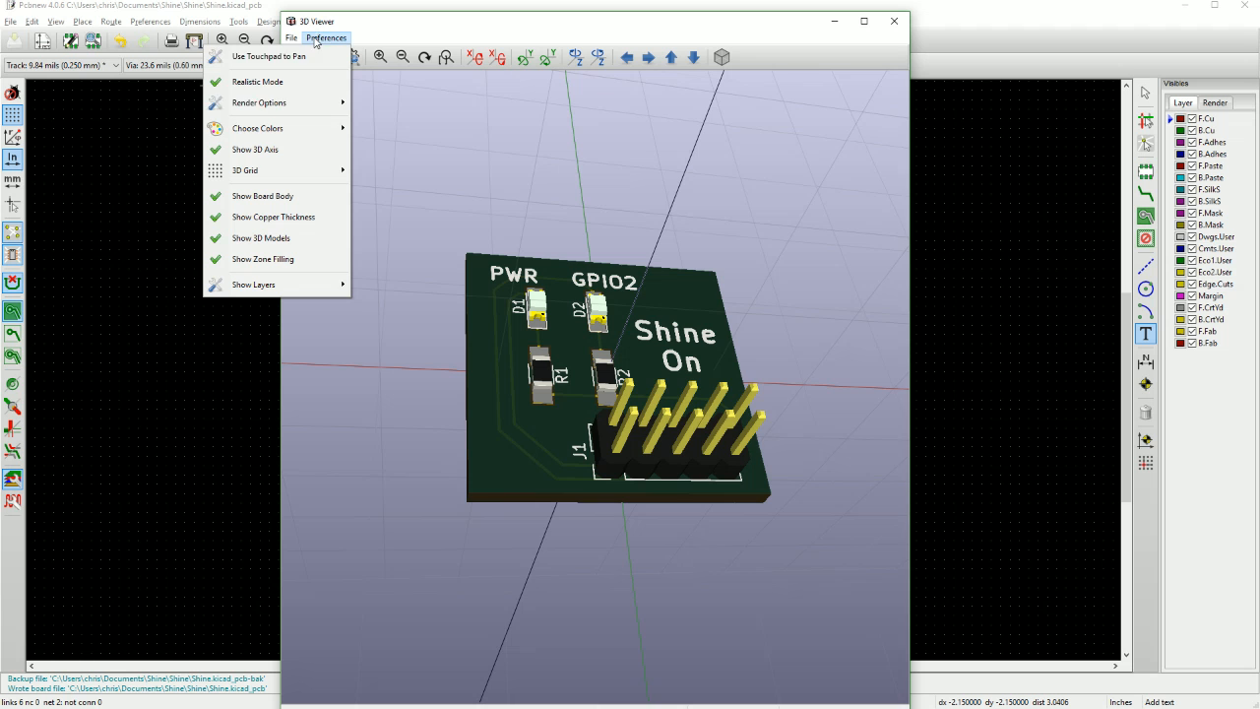
{"action": "left_click", "coordinate": [271, 82]}
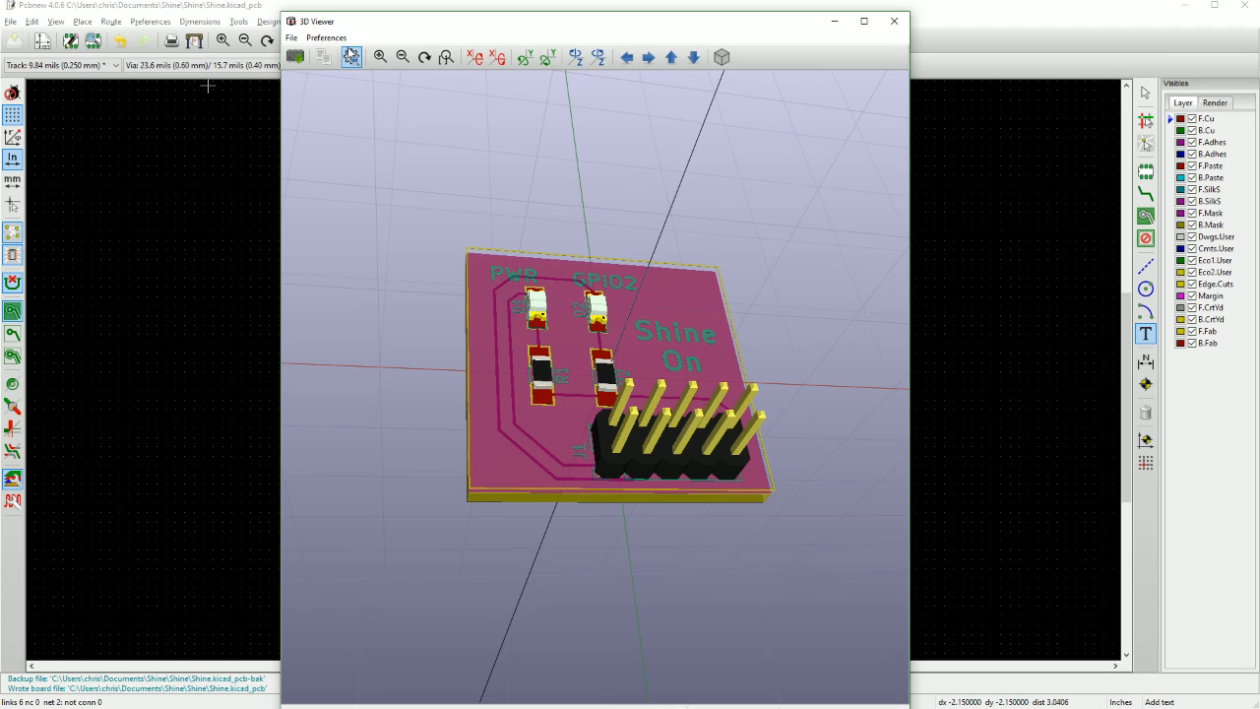
{"action": "left_click", "coordinate": [326, 38]}
{"action": "left_click", "coordinate": [300, 85]}
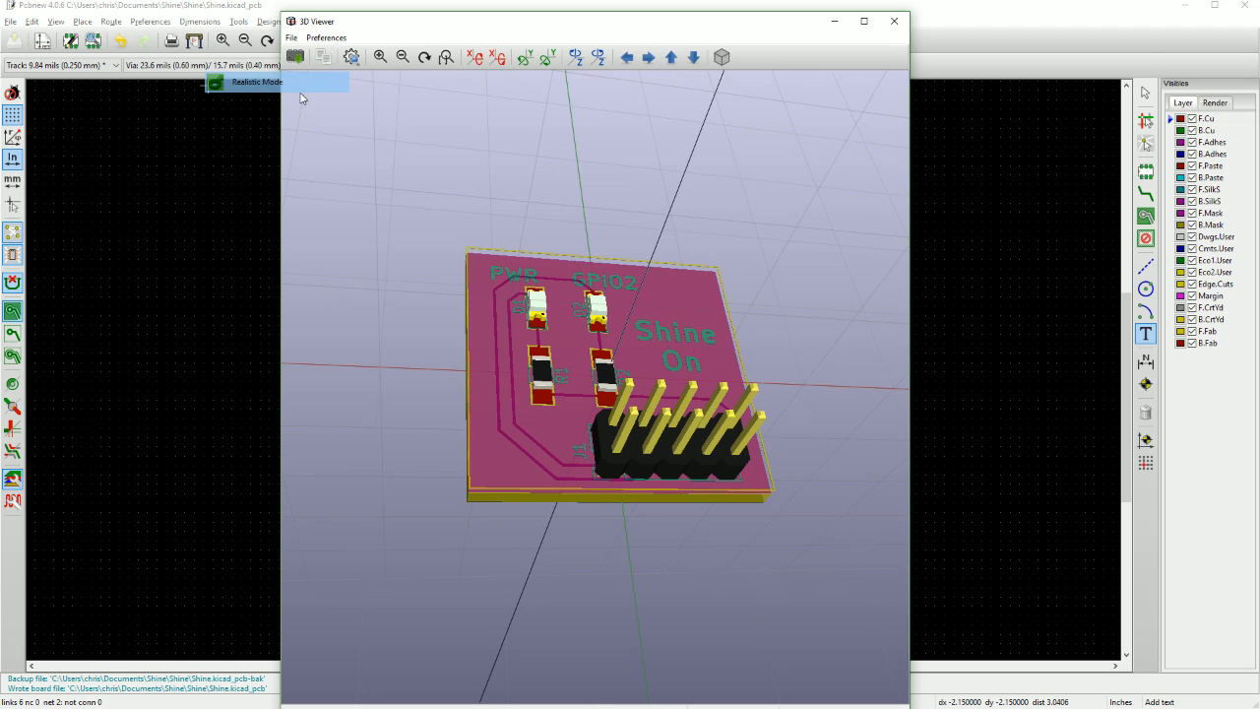
Inspect the 3D board's component side and underside with the J1 pins, and close the 3D Viewer.
{"action": "left_click_drag", "start_coordinate": [587, 351], "coordinate": [509, 423]}
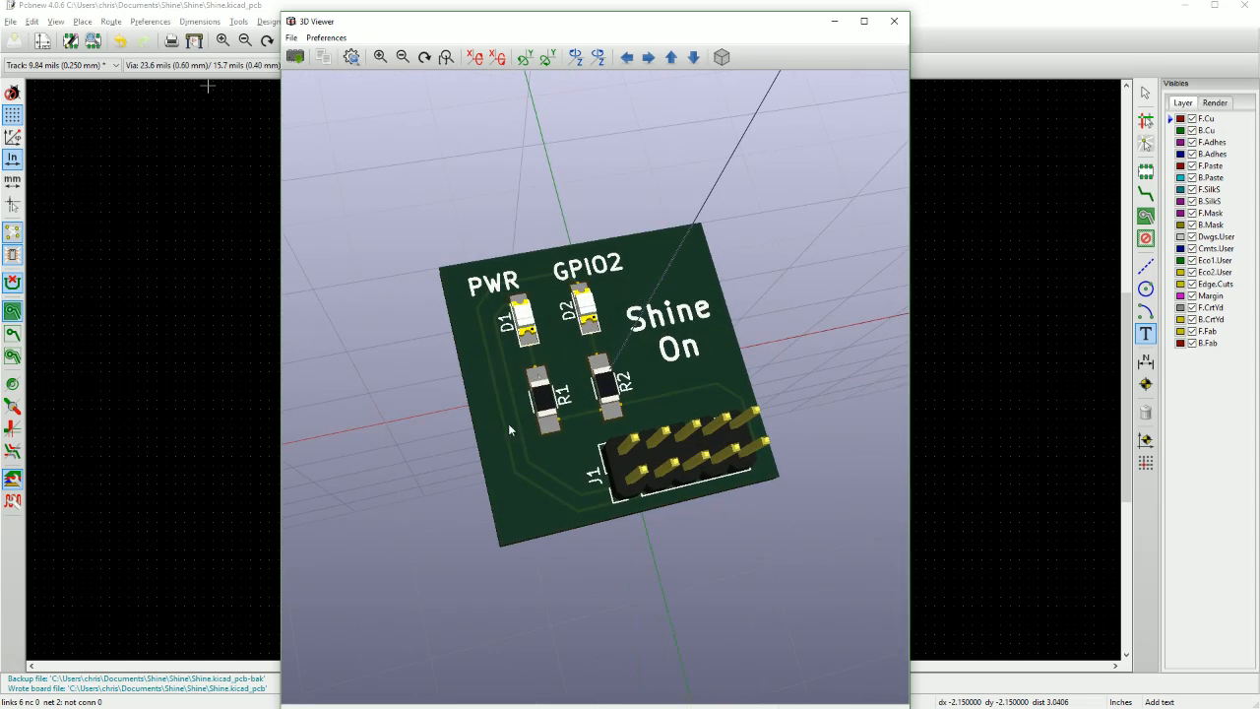
{"action": "left_click_drag", "start_coordinate": [670, 517], "coordinate": [639, 406]}
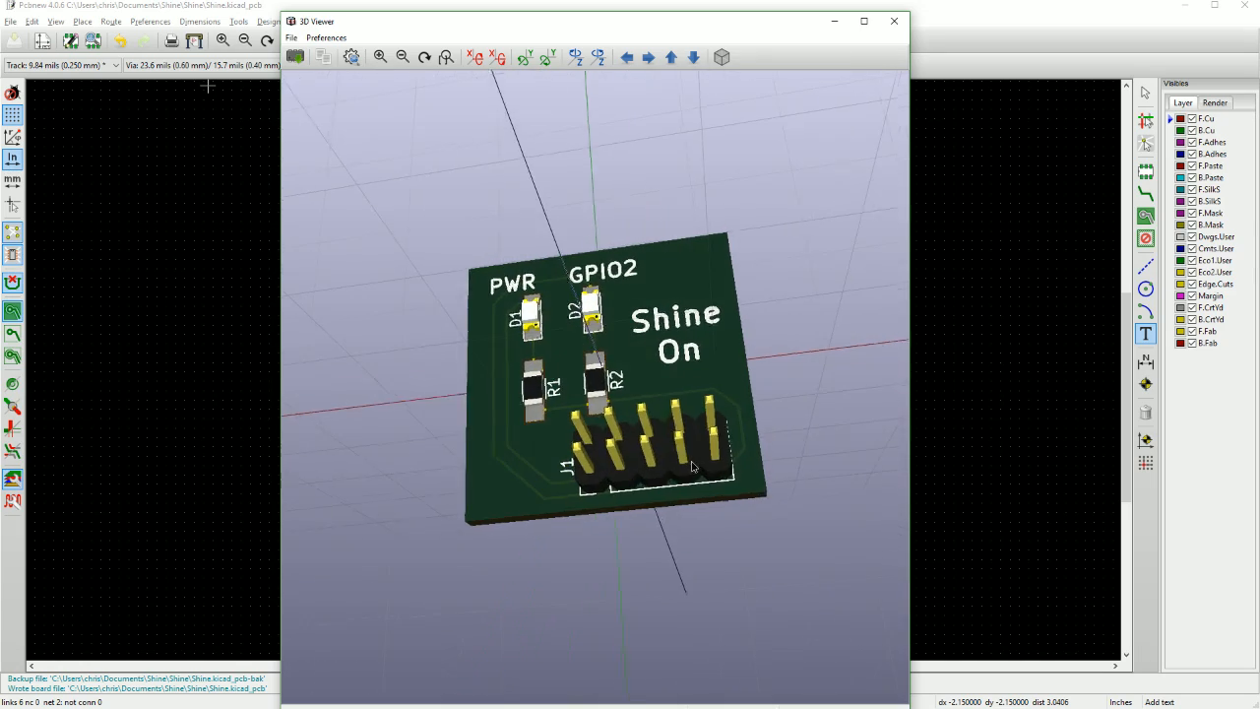
{"action": "left_click_drag", "start_coordinate": [628, 483], "coordinate": [631, 267]}
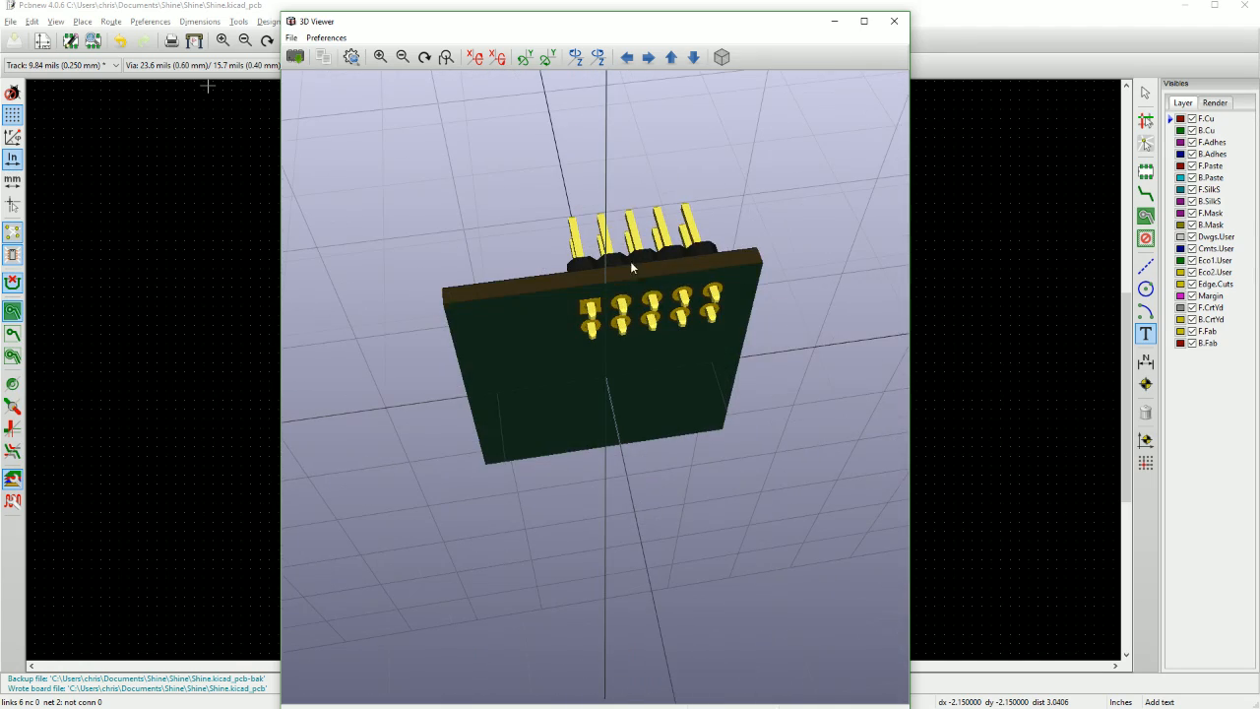
{"action": "left_click_drag", "start_coordinate": [633, 330], "coordinate": [393, 505]}
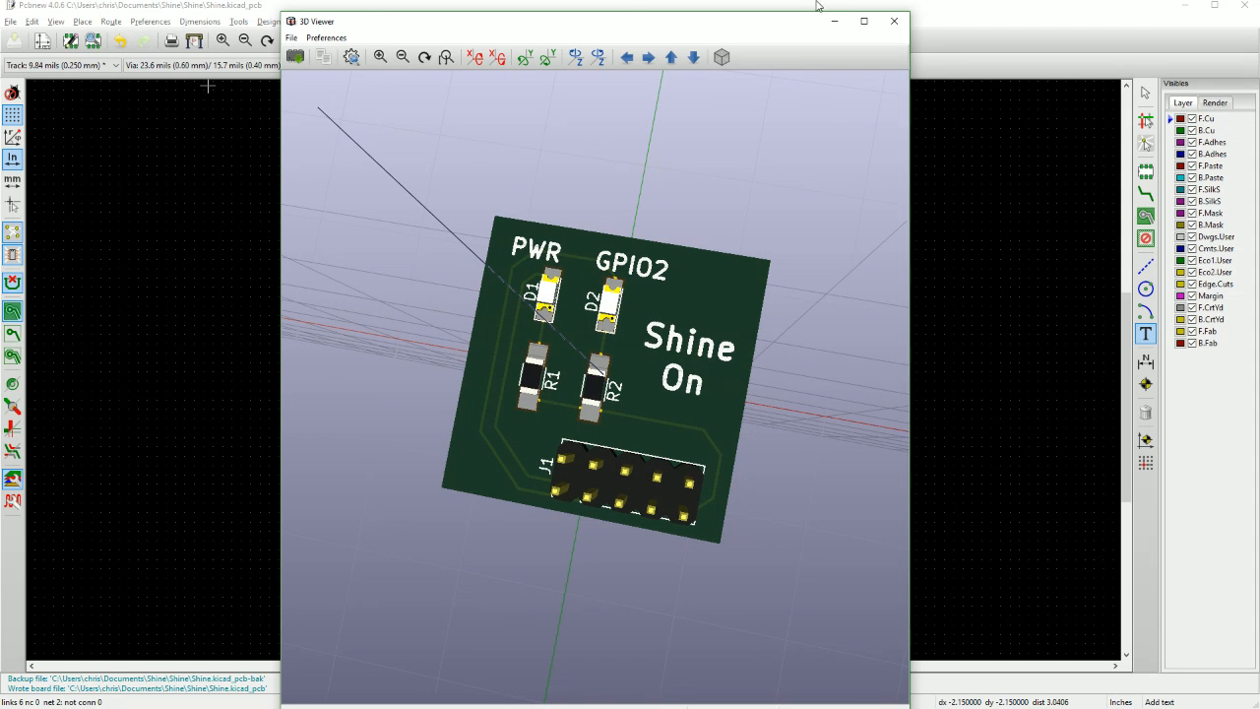
{"action": "left_click", "coordinate": [894, 20]}
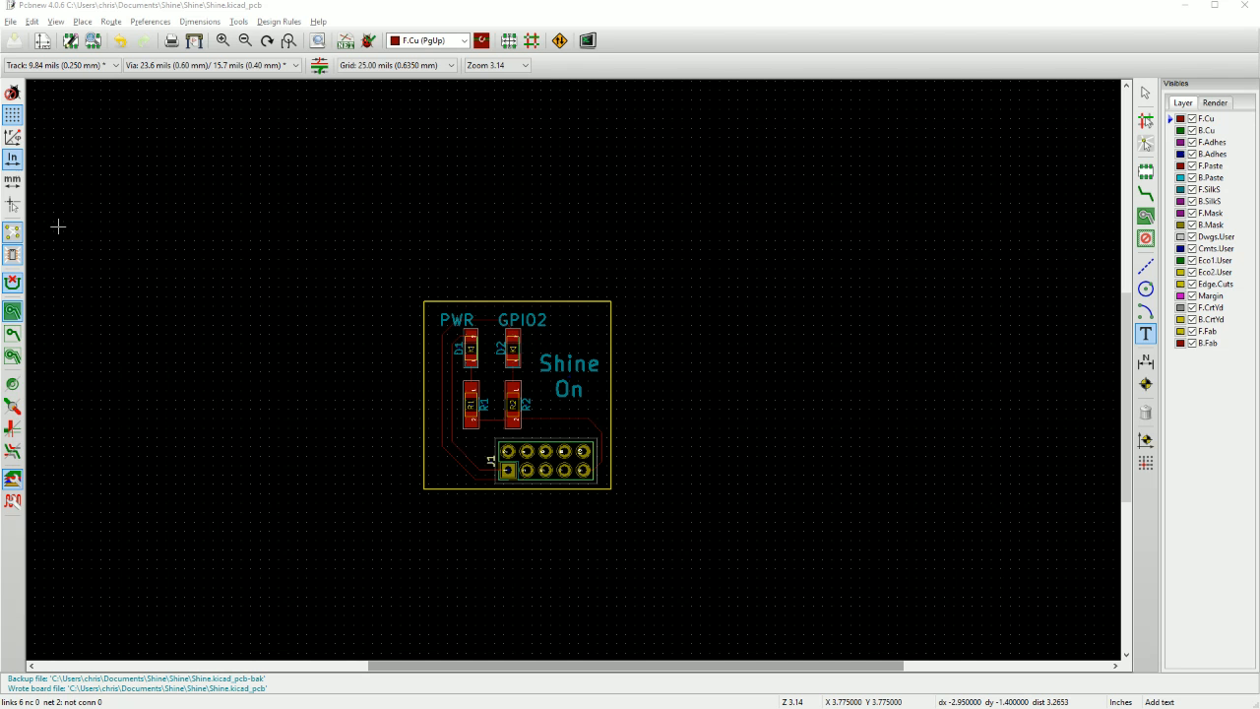
Bring the Shine project folder window over the layout, locate the board file Shine.kicad_pcb and move the window away.
{"action": "left_click_drag", "start_coordinate": [0, 162], "coordinate": [444, 103]}
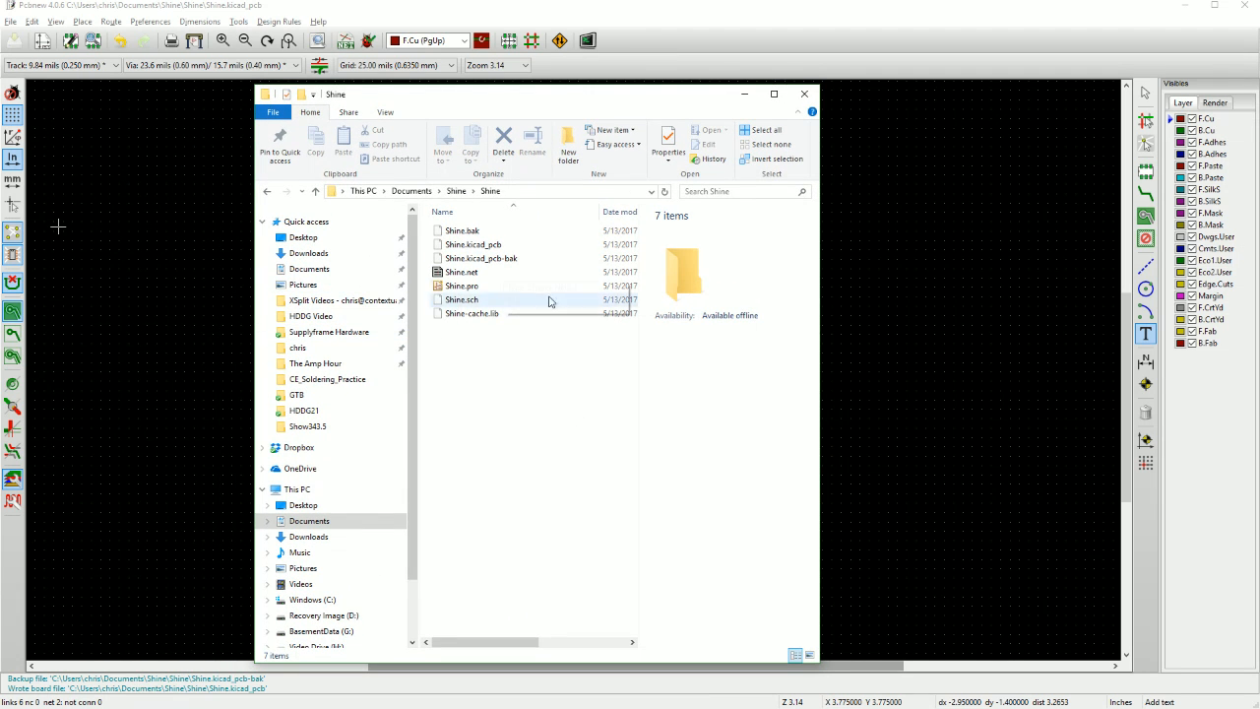
{"action": "left_click", "coordinate": [476, 248]}
{"action": "left_click_drag", "start_coordinate": [526, 98], "coordinate": [0, 148]}
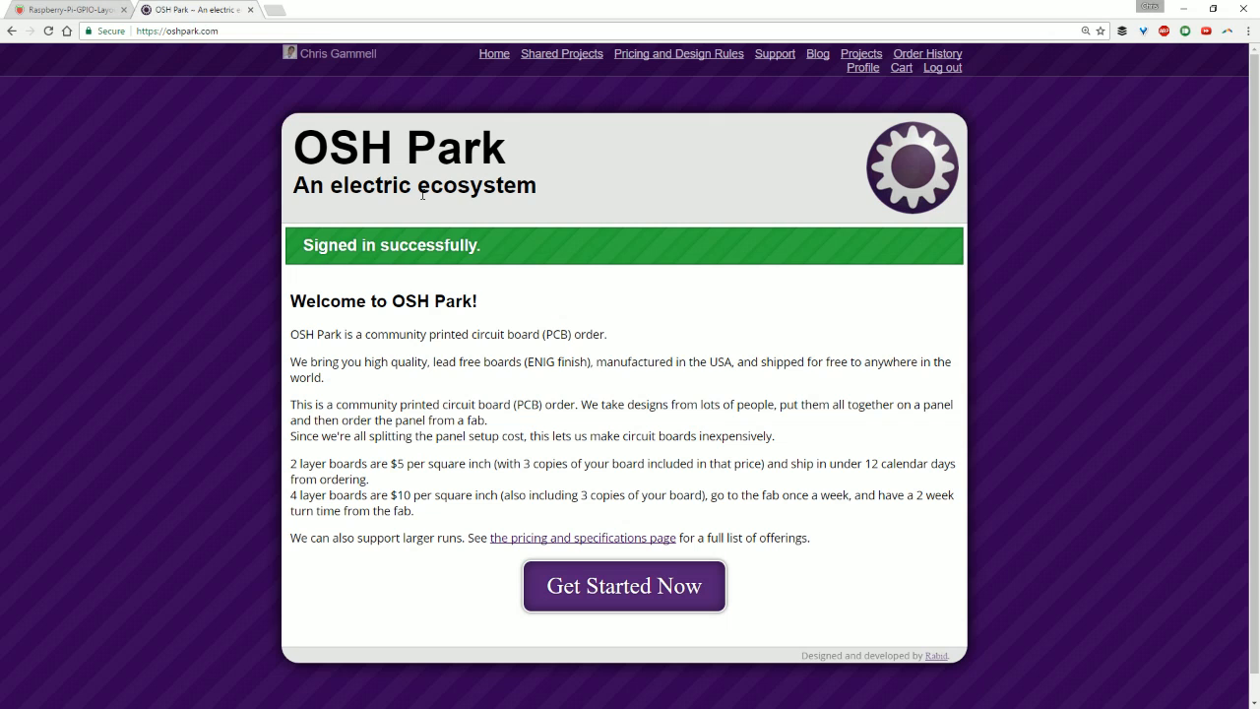
Switch to the OSH Park website in the browser and upload Shine.kicad_pcb from the Documents\Shine\Shine folder.
{"action": "left_click", "coordinate": [617, 586]}
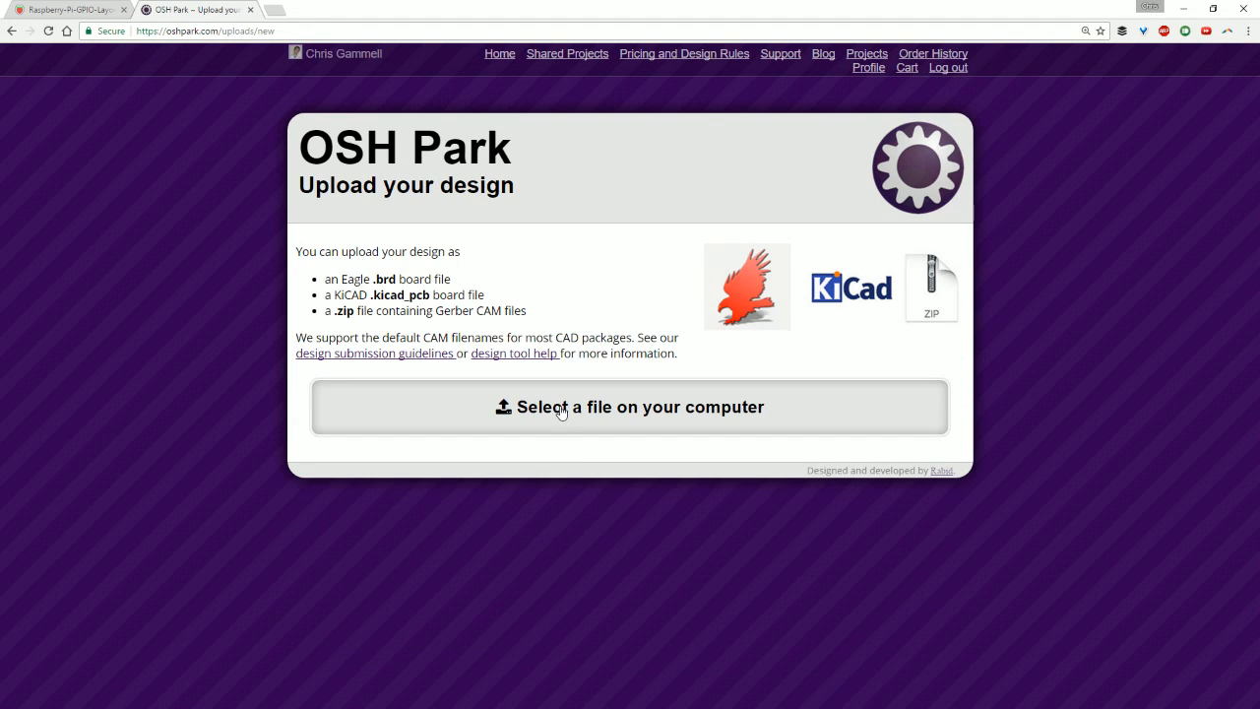
{"action": "left_click", "coordinate": [631, 407]}
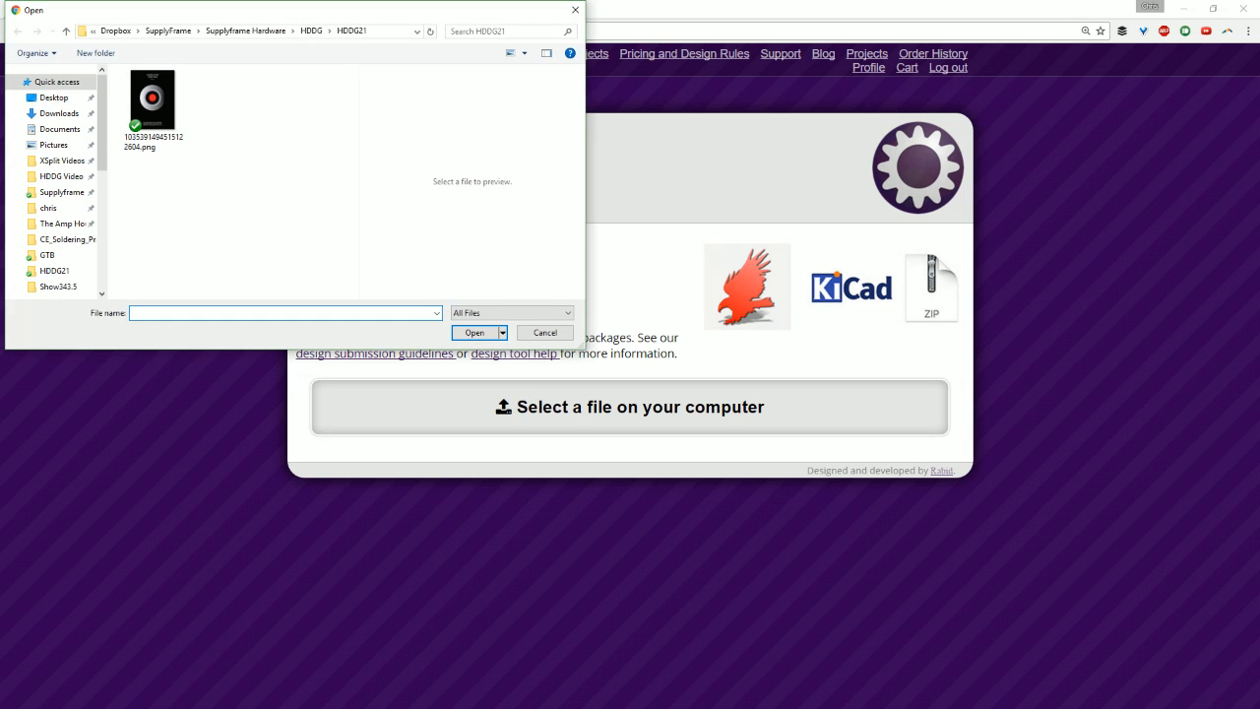
{"action": "left_click", "coordinate": [355, 314]}
{"action": "type", "text": "C:\\Users\\chris\\Documents\\Shine\\Shine"}
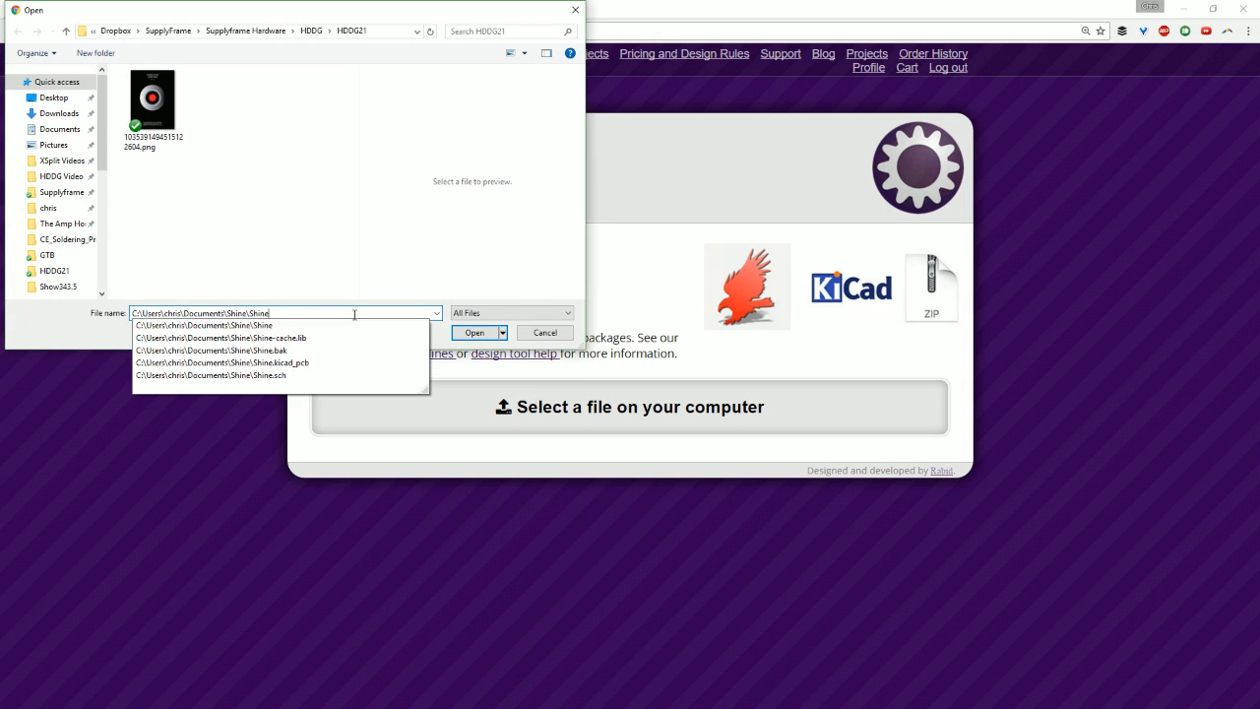
{"action": "key", "text": "Return"}
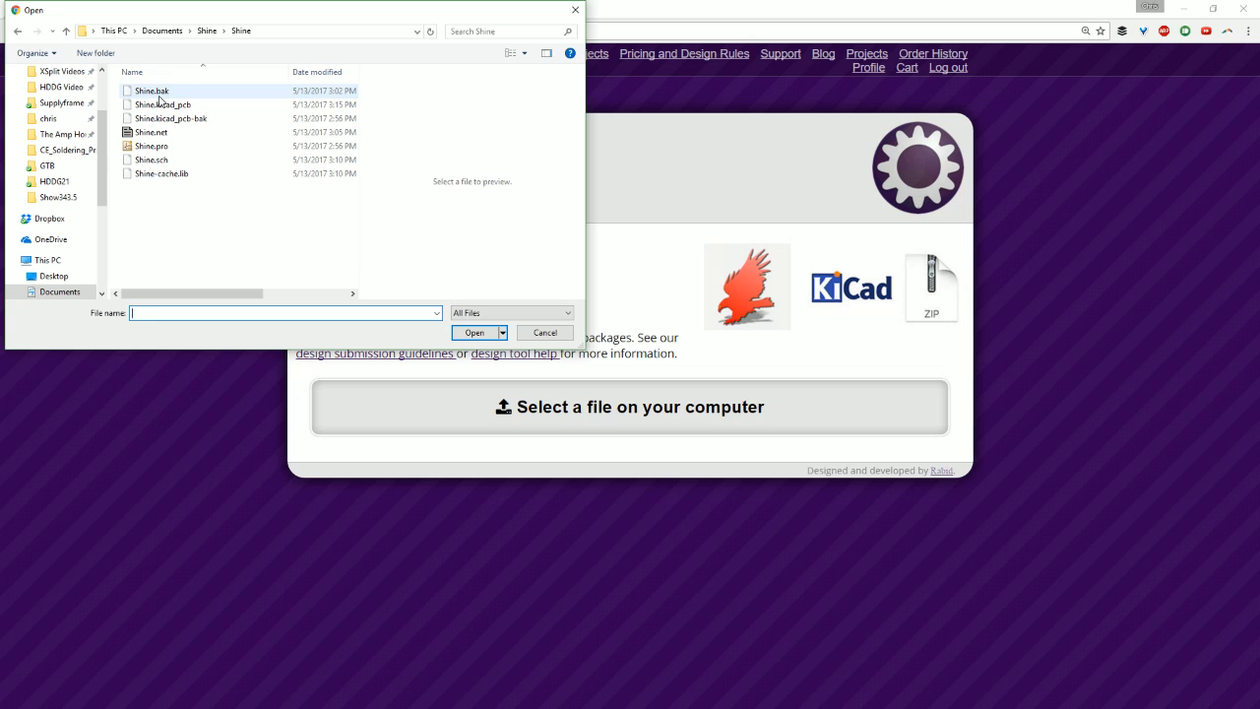
{"action": "left_click", "coordinate": [163, 105]}
{"action": "left_click", "coordinate": [470, 329]}
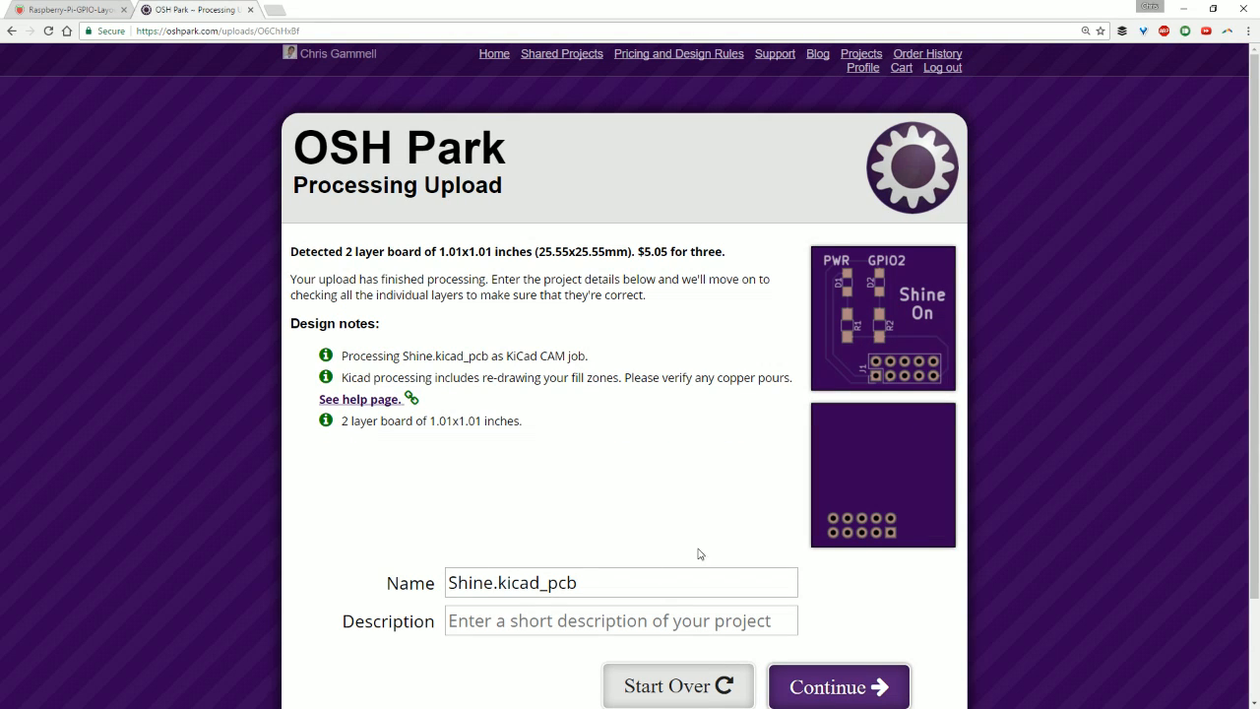
Name the uploaded project Shine, leave its description empty and continue to the design verification.
{"action": "left_click_drag", "start_coordinate": [586, 583], "coordinate": [340, 595]}
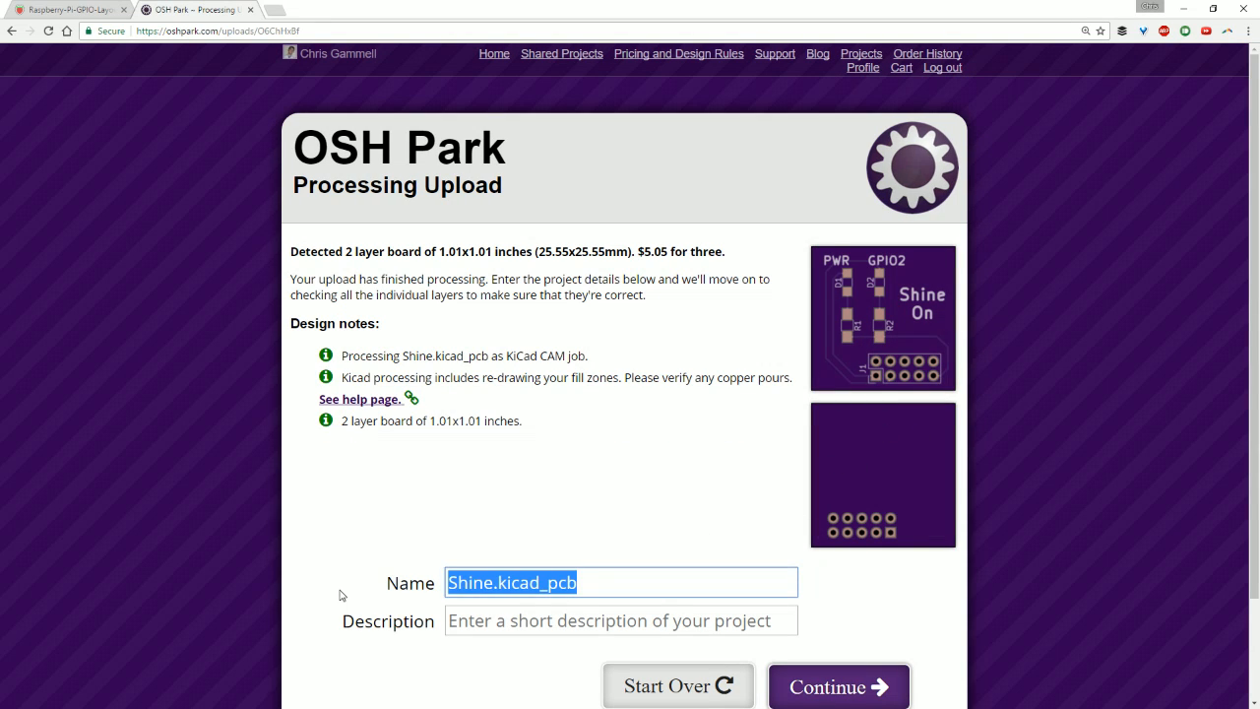
{"action": "type", "text": "Shine"}
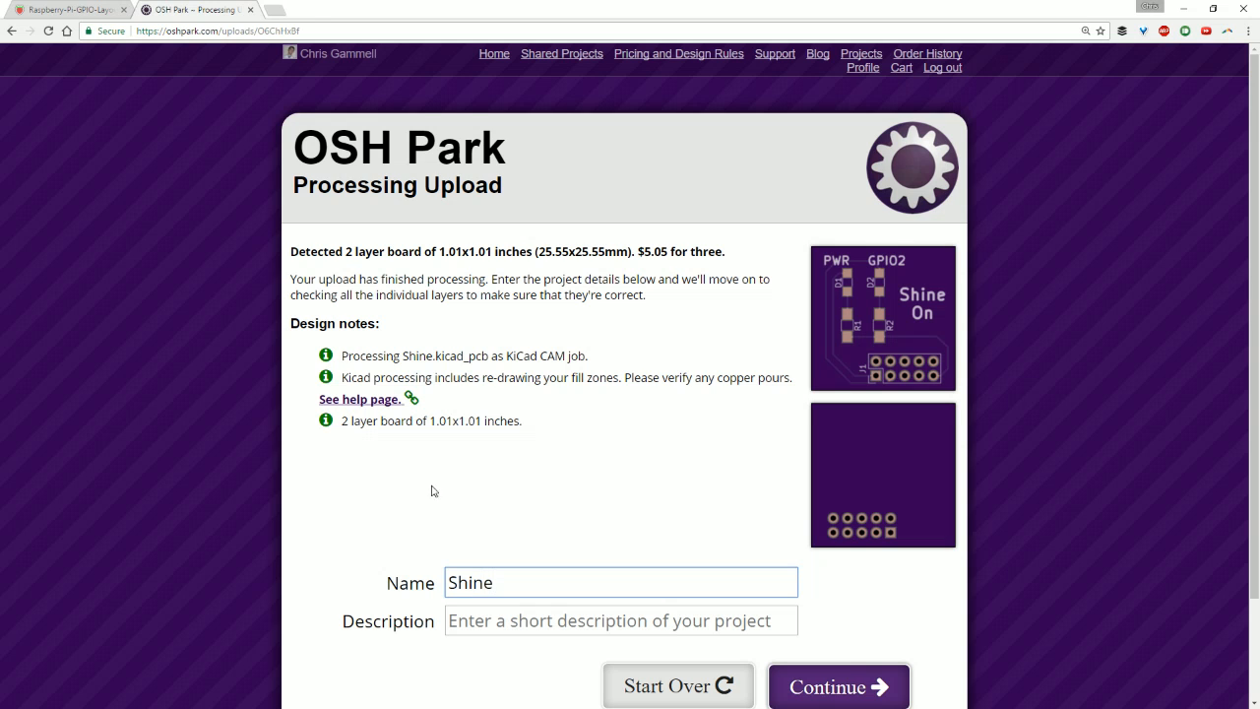
{"action": "scroll", "coordinate": [430, 492], "scroll_direction": "down", "scroll_amount": 1}
{"action": "left_click", "coordinate": [832, 632]}
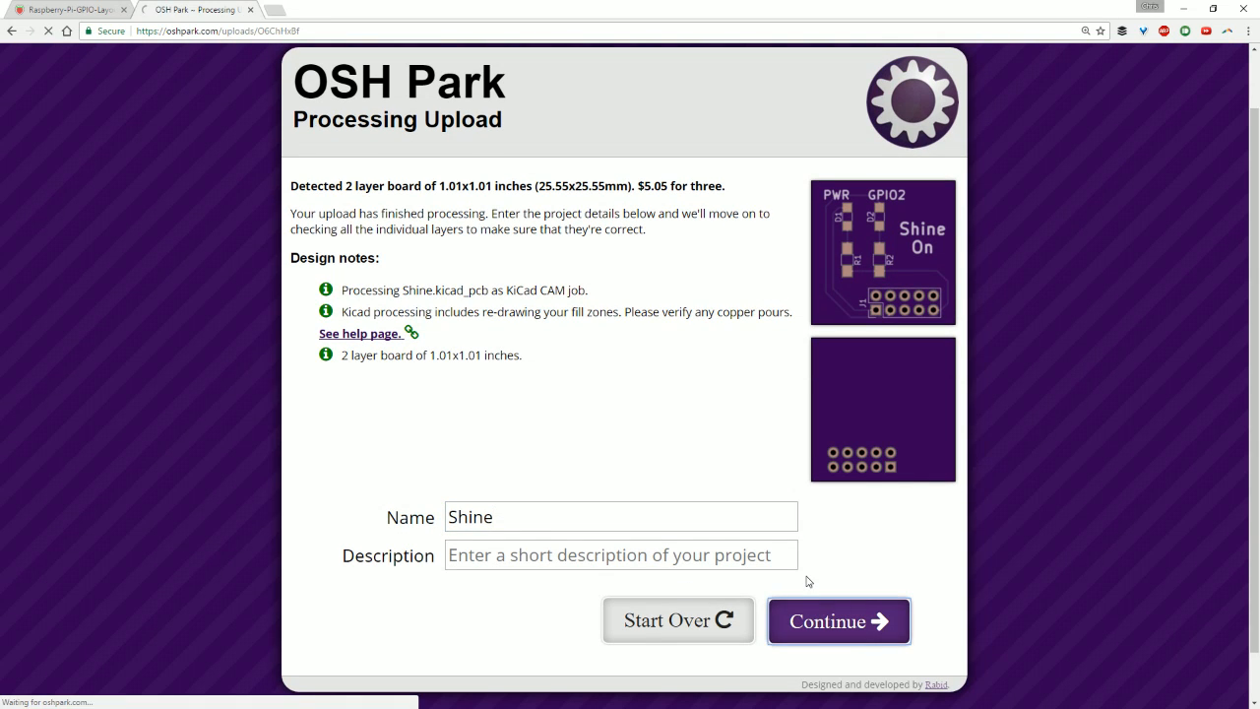
Examine the rendered Board Top, Board Bottom, Drills and Top Silk Screen previews of the uploaded design.
{"action": "scroll", "coordinate": [340, 349], "scroll_direction": "down", "scroll_amount": 2}
{"action": "scroll", "coordinate": [489, 365], "scroll_direction": "up", "scroll_amount": 2}
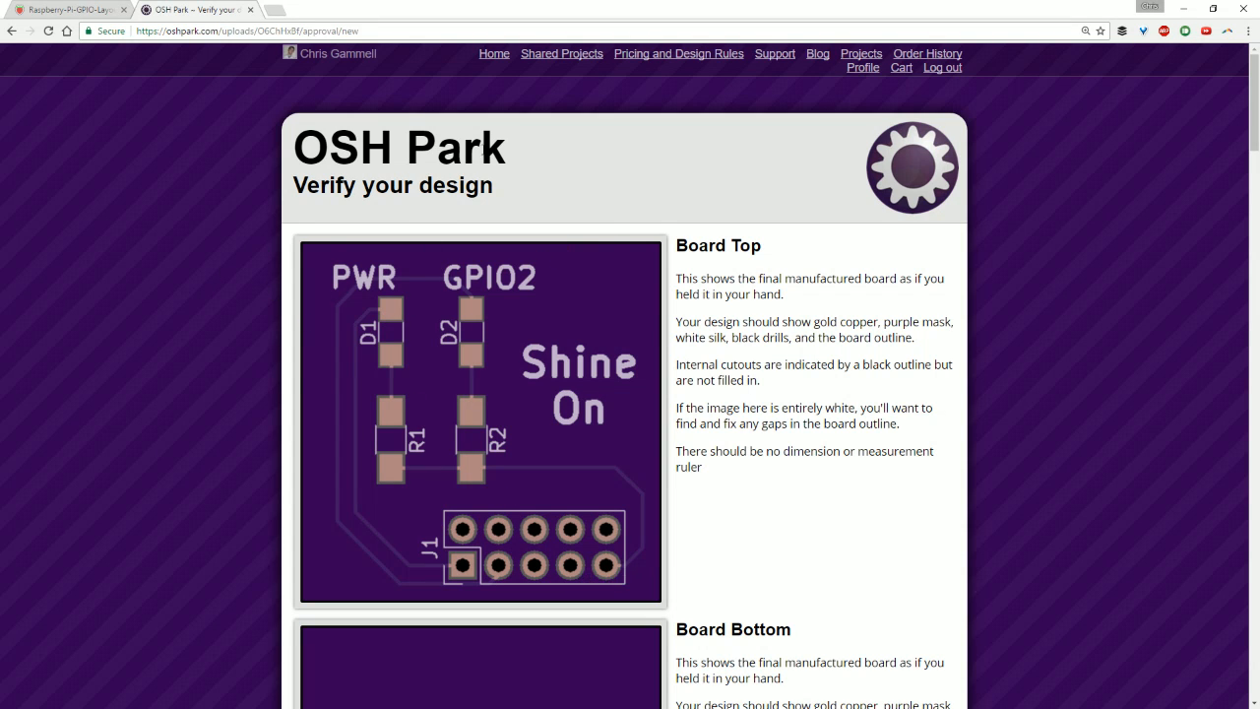
{"action": "scroll", "coordinate": [413, 388], "scroll_direction": "down", "scroll_amount": 3}
{"action": "scroll", "coordinate": [460, 356], "scroll_direction": "down", "scroll_amount": 5}
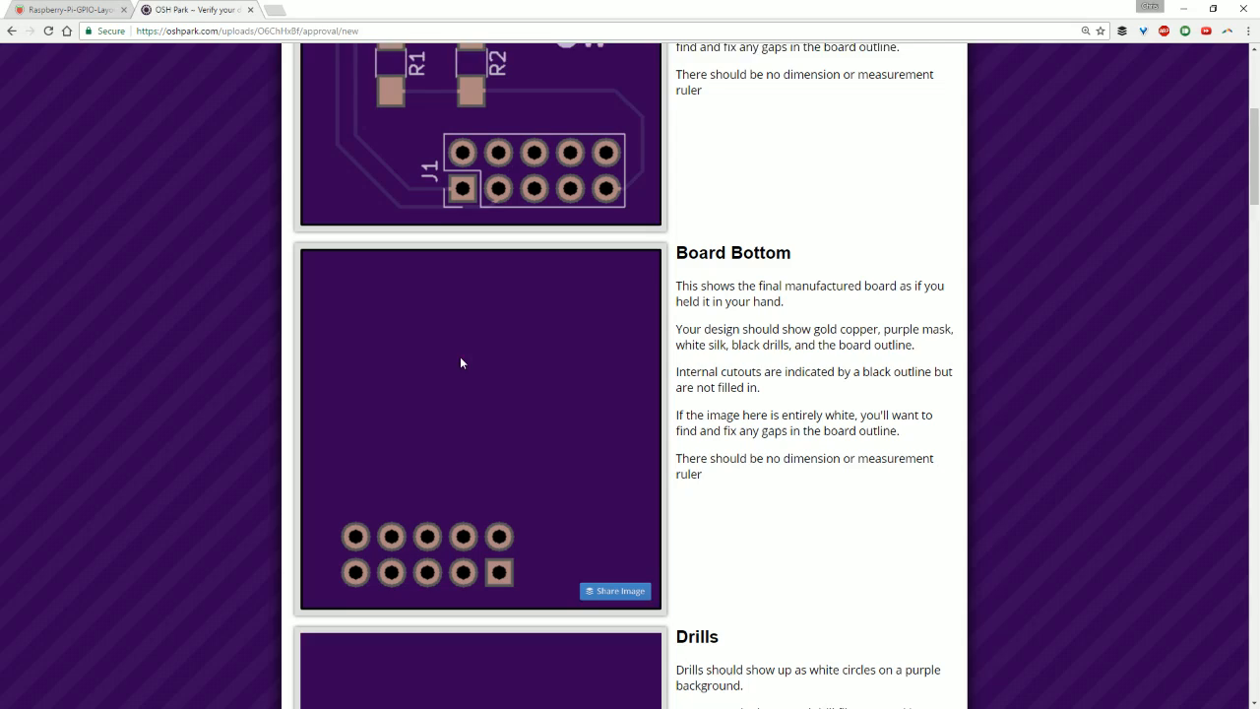
{"action": "scroll", "coordinate": [514, 446], "scroll_direction": "down", "scroll_amount": 7}
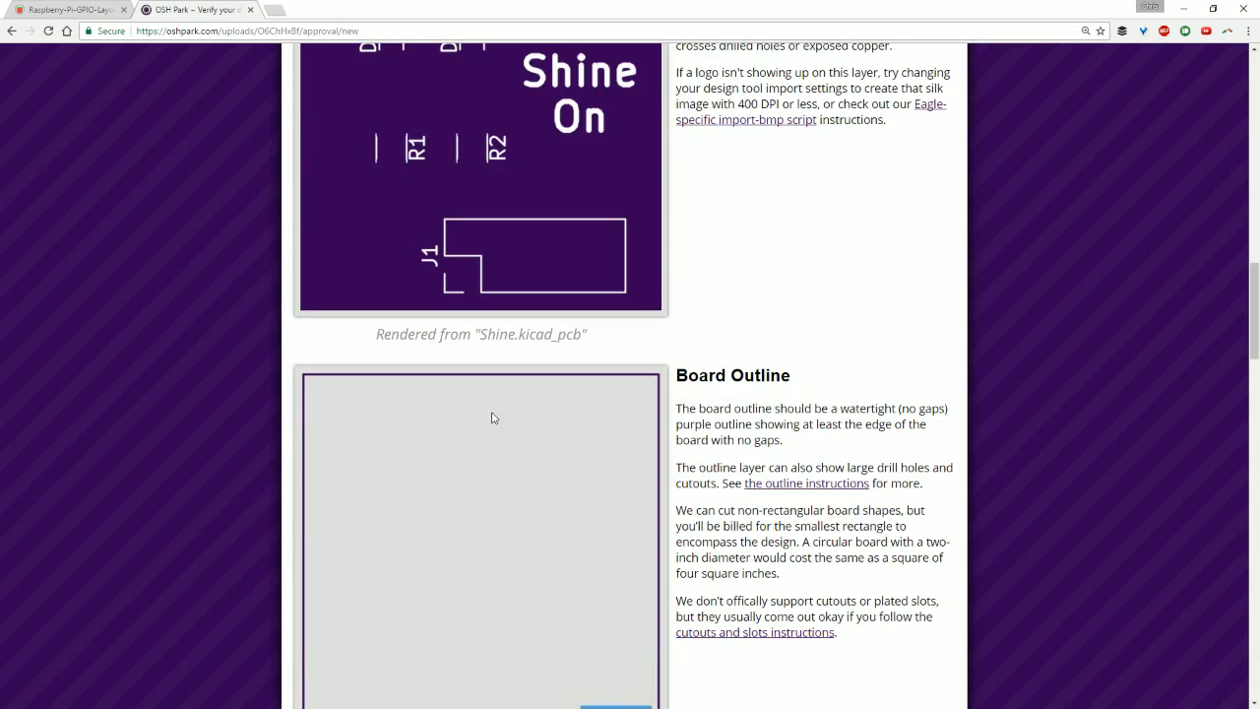
{"action": "scroll", "coordinate": [493, 416], "scroll_direction": "up", "scroll_amount": 2}
{"action": "scroll", "coordinate": [495, 374], "scroll_direction": "up", "scroll_amount": 5}
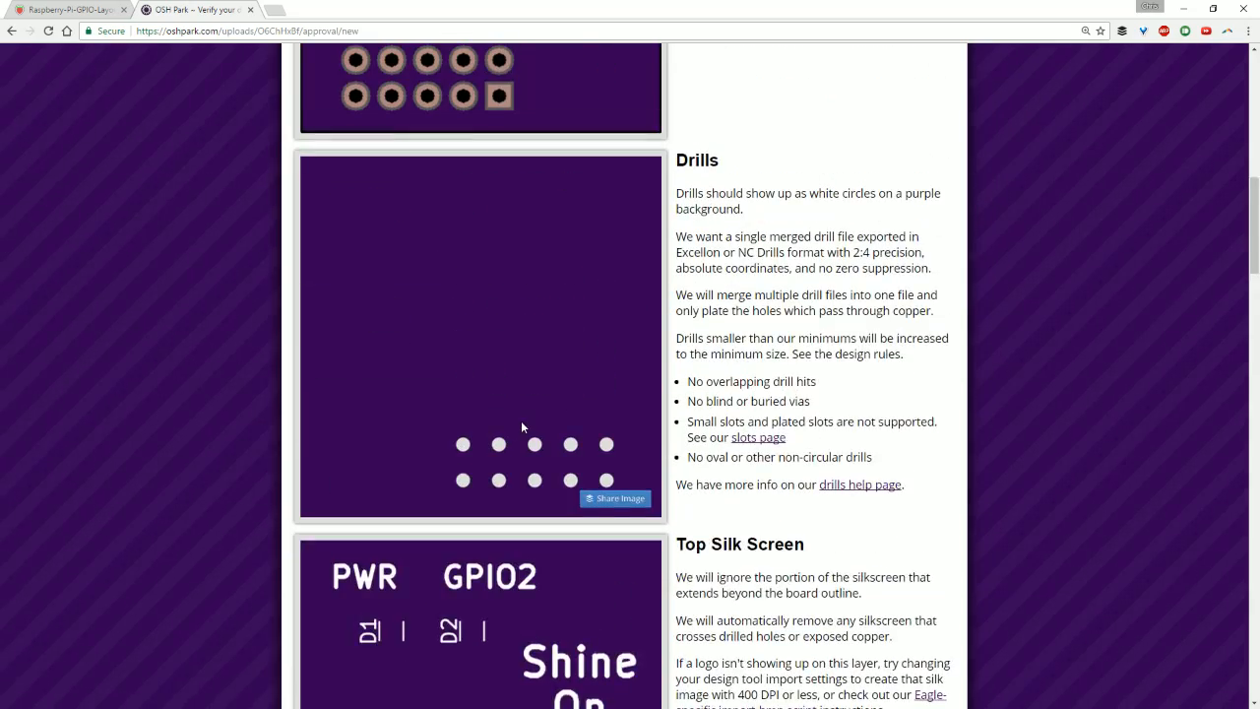
{"action": "scroll", "coordinate": [495, 489], "scroll_direction": "up", "scroll_amount": 8}
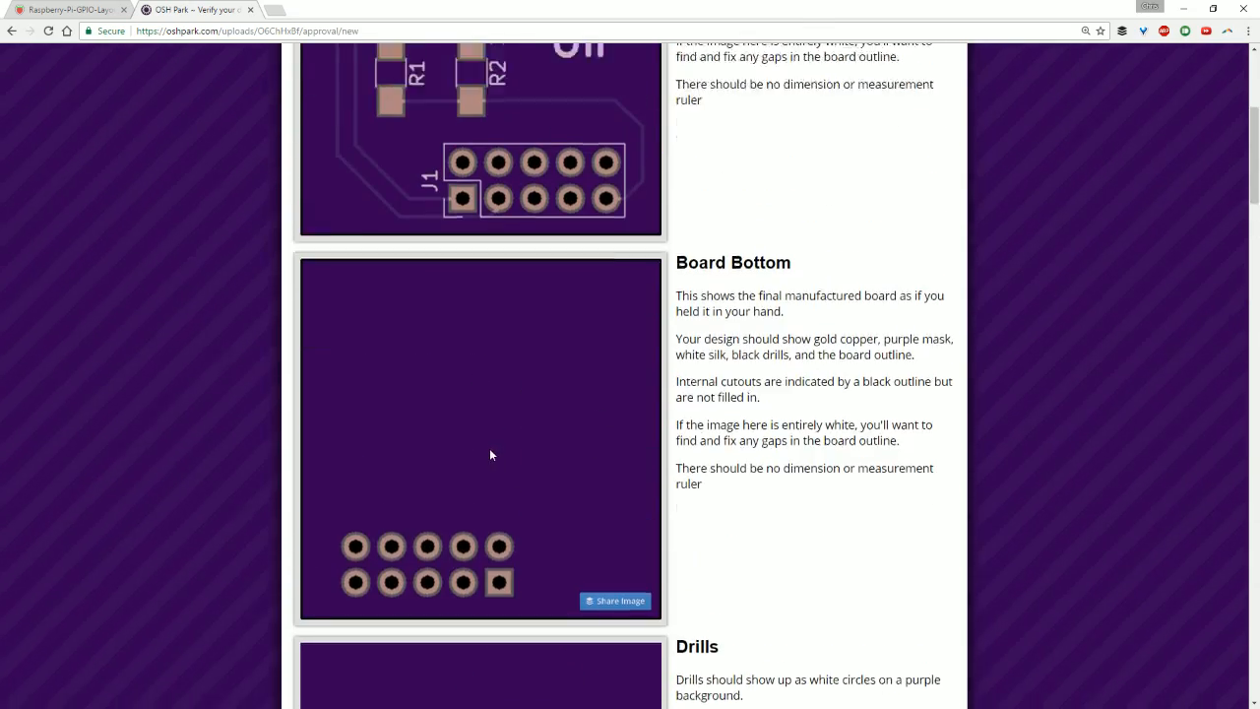
{"action": "scroll", "coordinate": [570, 590], "scroll_direction": "down", "scroll_amount": 3}
{"action": "scroll", "coordinate": [448, 251], "scroll_direction": "up", "scroll_amount": 2}
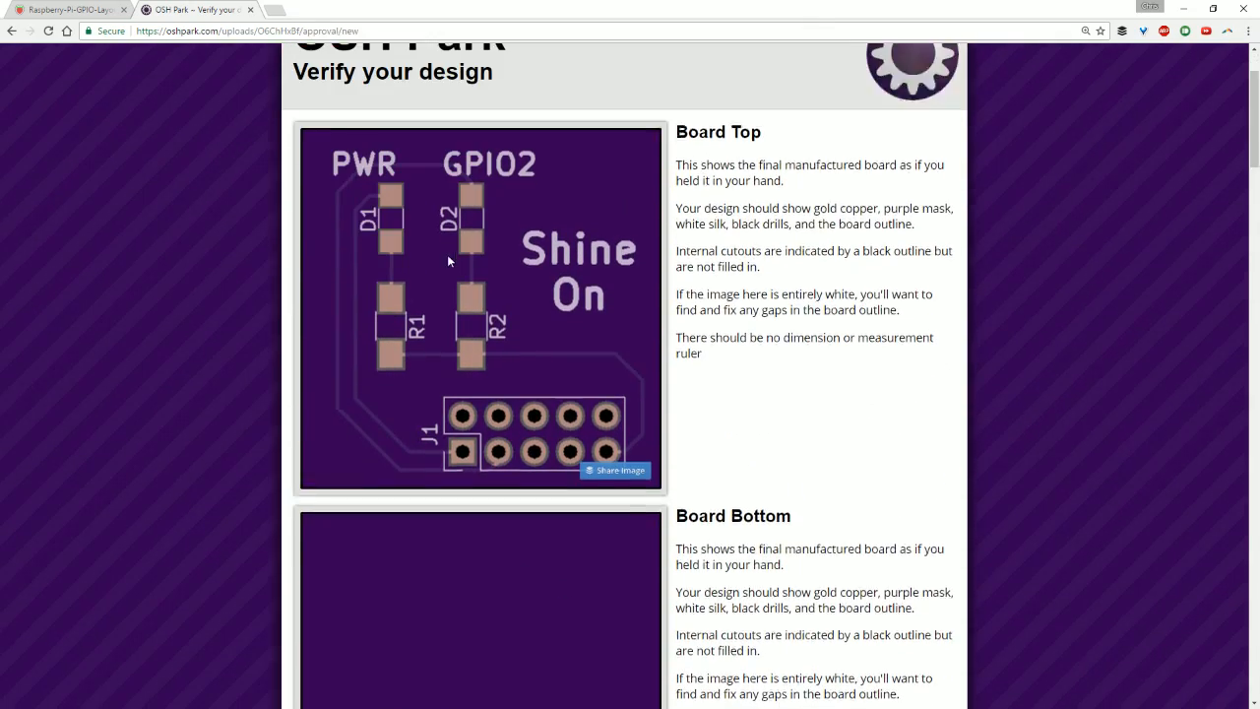
{"action": "scroll", "coordinate": [434, 419], "scroll_direction": "down", "scroll_amount": 2}
{"action": "scroll", "coordinate": [437, 419], "scroll_direction": "down", "scroll_amount": 3}
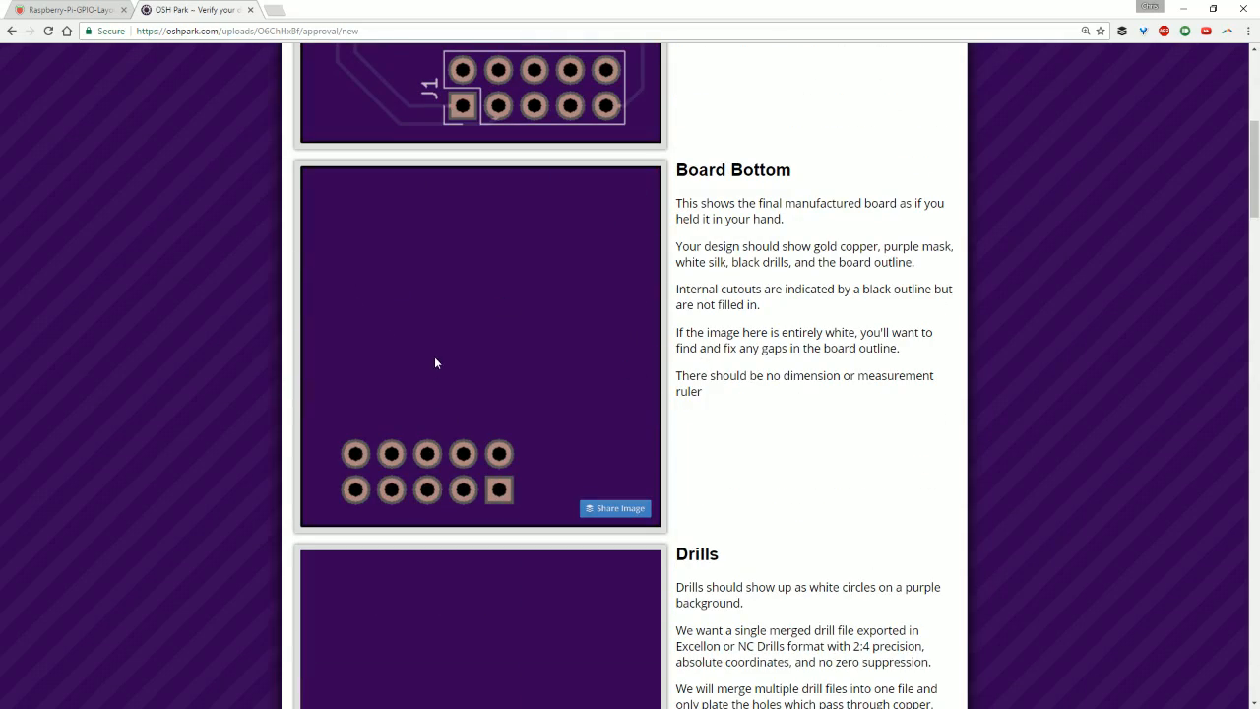
{"action": "scroll", "coordinate": [422, 231], "scroll_direction": "up", "scroll_amount": 4}
{"action": "scroll", "coordinate": [422, 231], "scroll_direction": "down", "scroll_amount": 12}
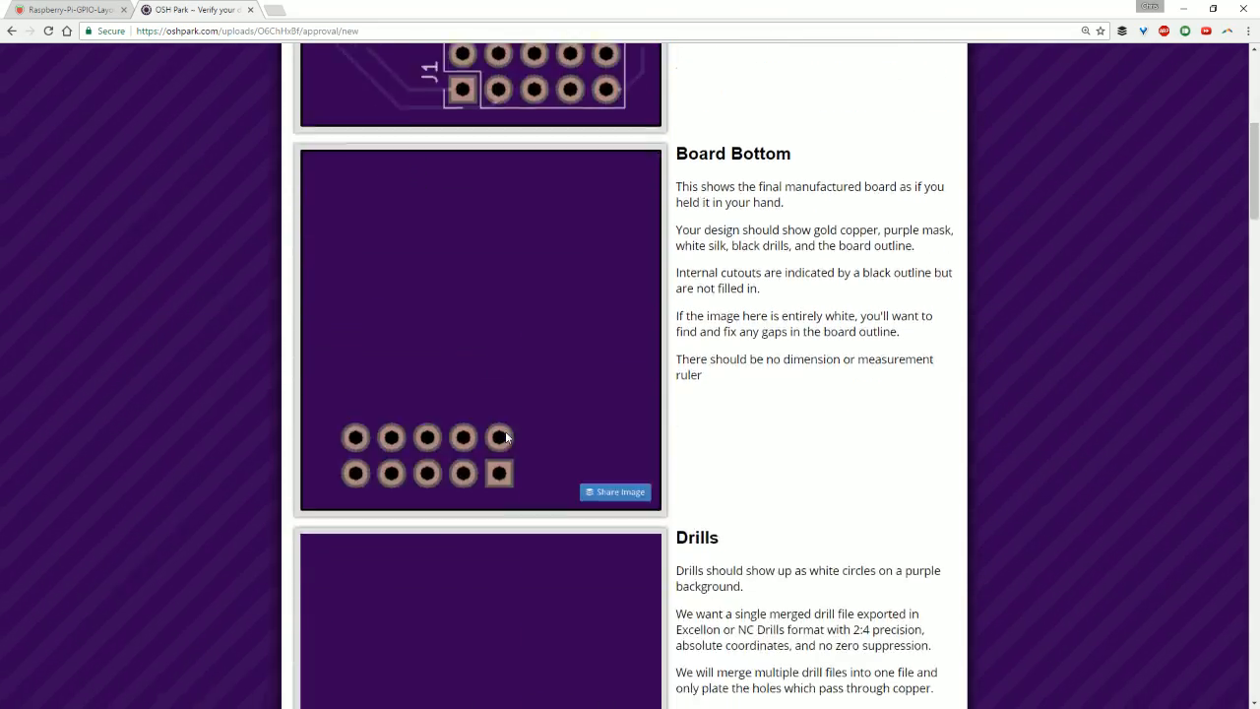
Review the board outline, bottom silk screen, solder mask and copper layer previews, and approve the design without ordering it.
{"action": "scroll", "coordinate": [528, 426], "scroll_direction": "down", "scroll_amount": 6}
{"action": "scroll", "coordinate": [529, 413], "scroll_direction": "up", "scroll_amount": 2}
{"action": "scroll", "coordinate": [529, 413], "scroll_direction": "down", "scroll_amount": 6}
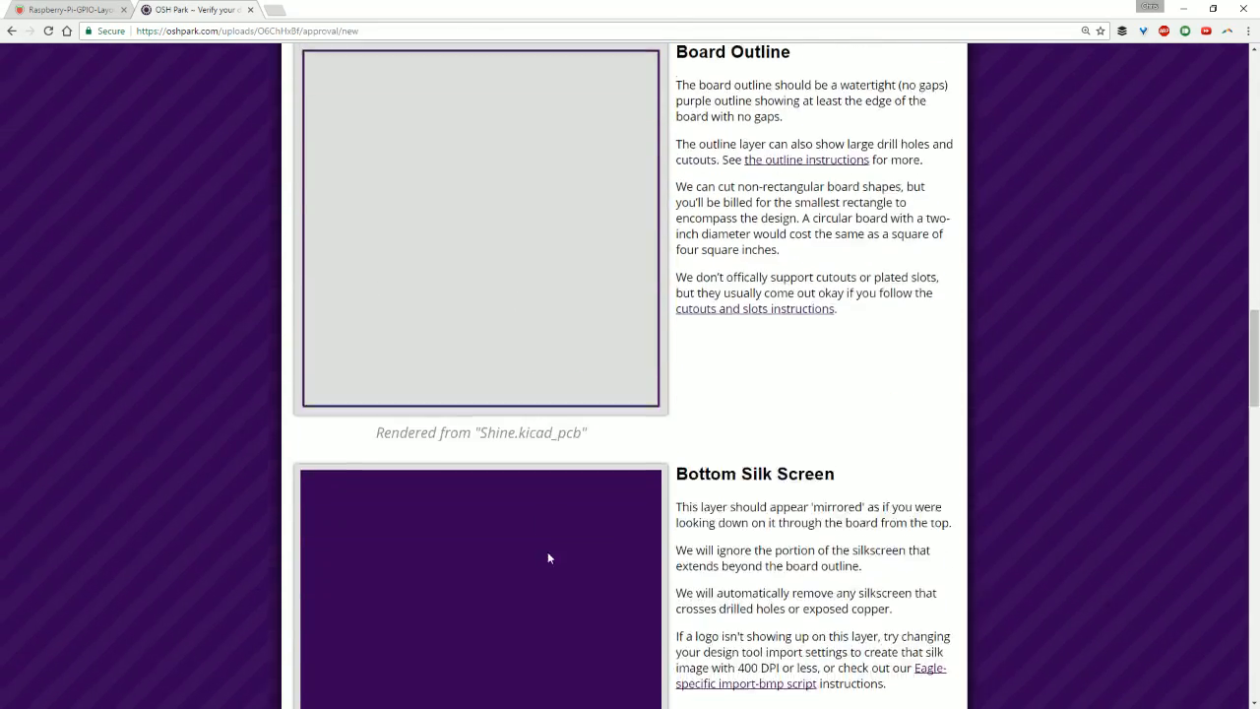
{"action": "scroll", "coordinate": [522, 371], "scroll_direction": "down", "scroll_amount": 7}
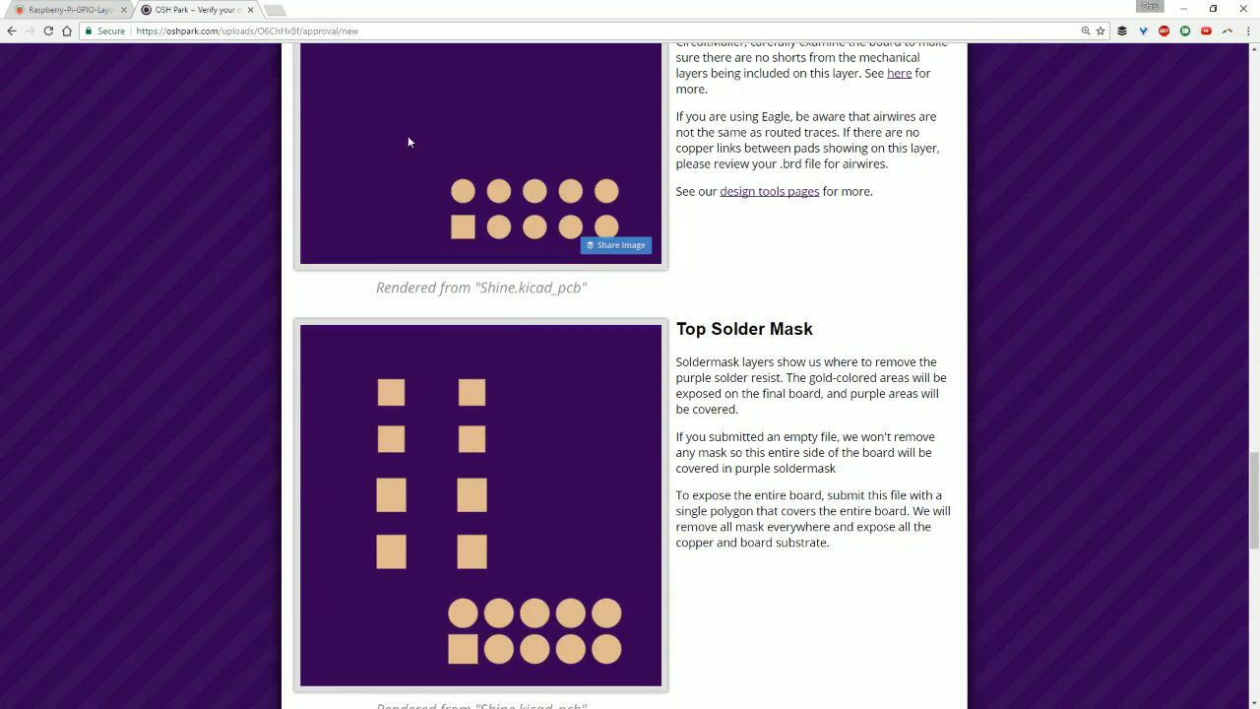
{"action": "scroll", "coordinate": [452, 327], "scroll_direction": "down", "scroll_amount": 2}
{"action": "scroll", "coordinate": [368, 352], "scroll_direction": "down", "scroll_amount": 8}
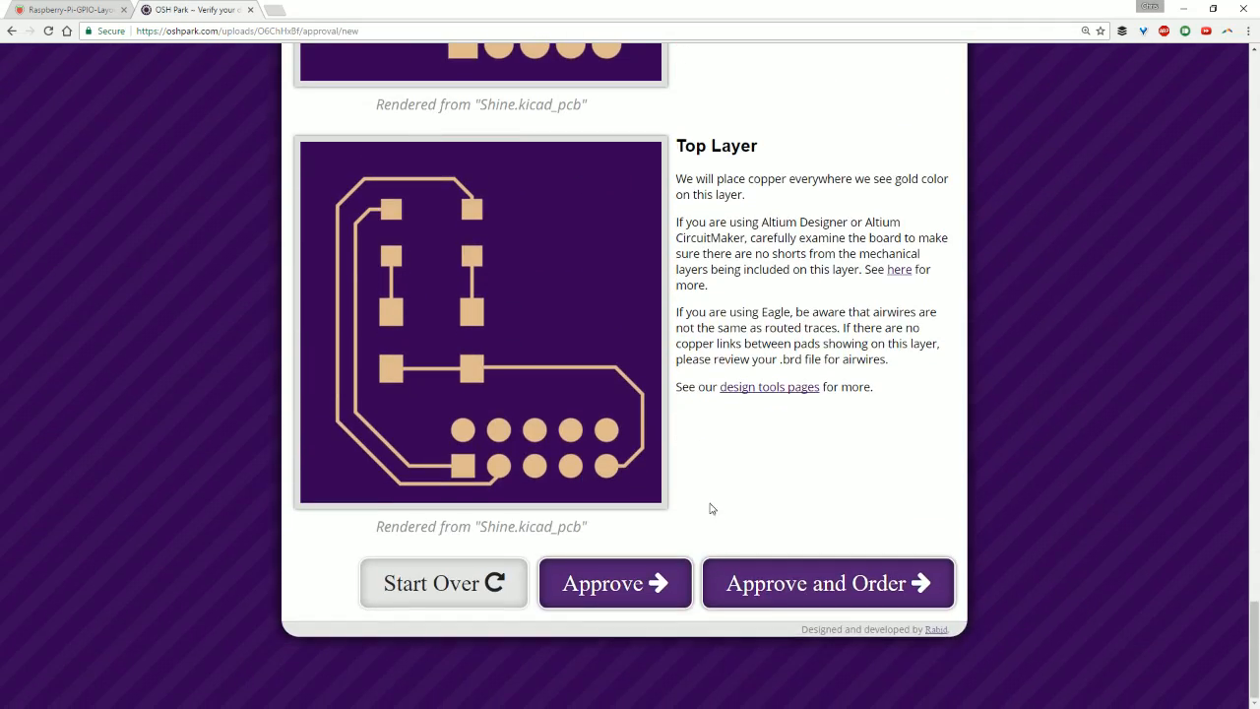
{"action": "left_click", "coordinate": [609, 589]}
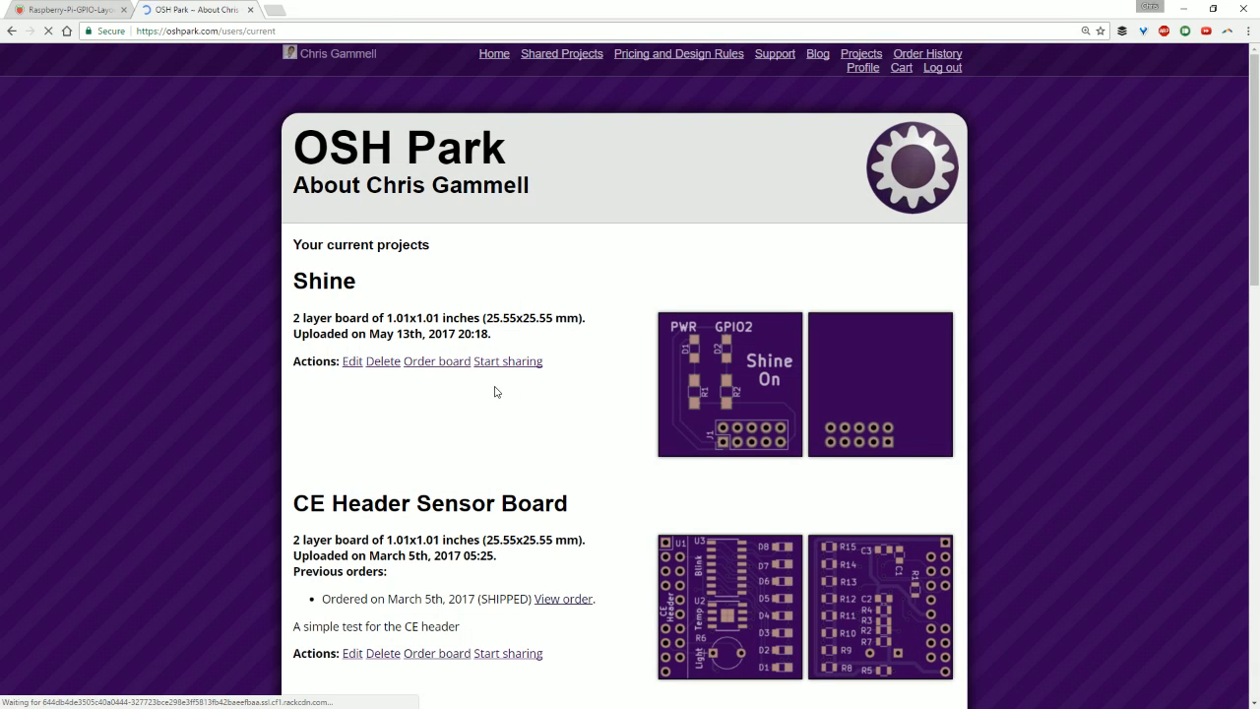